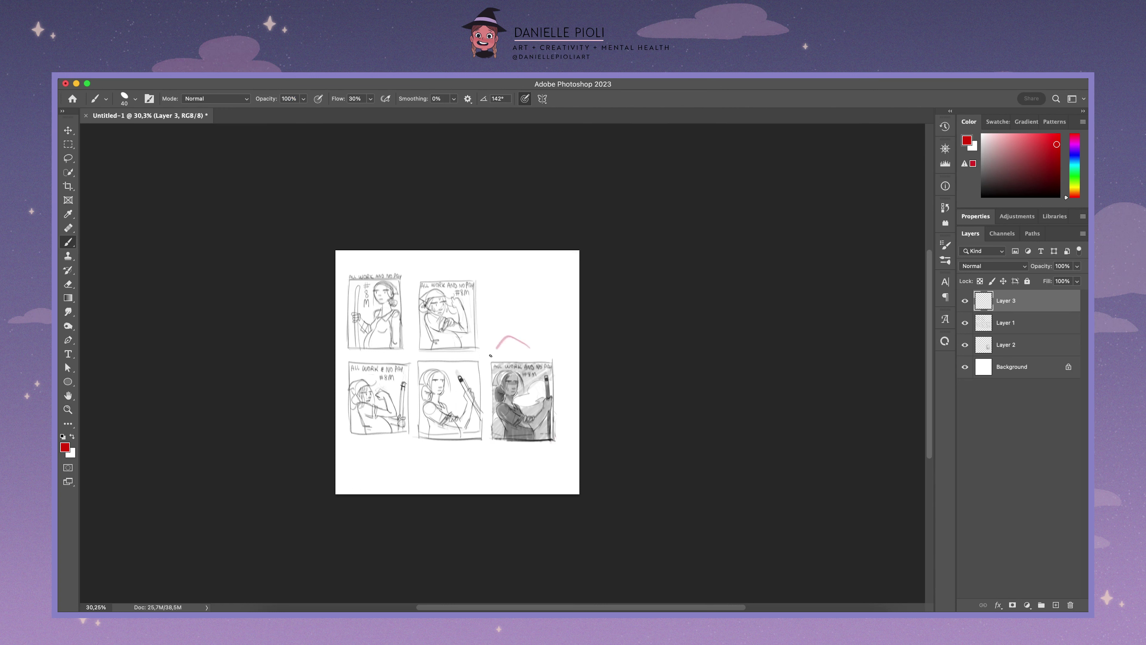
Step: Remove the red circle and arrow annotations marking the chosen thumbnail sketch
{"action": "left_click_drag", "start_coordinate": [531, 307], "coordinate": [533, 329]}
{"action": "left_click_drag", "start_coordinate": [528, 317], "coordinate": [541, 318]}
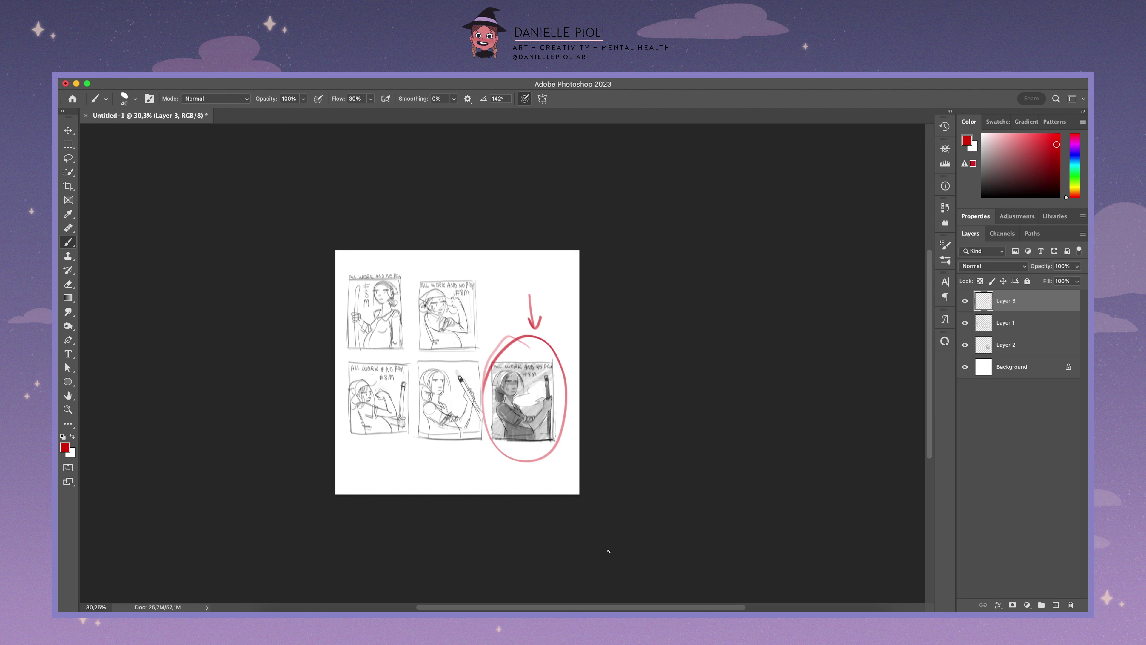
{"action": "key", "text": "Delete"}
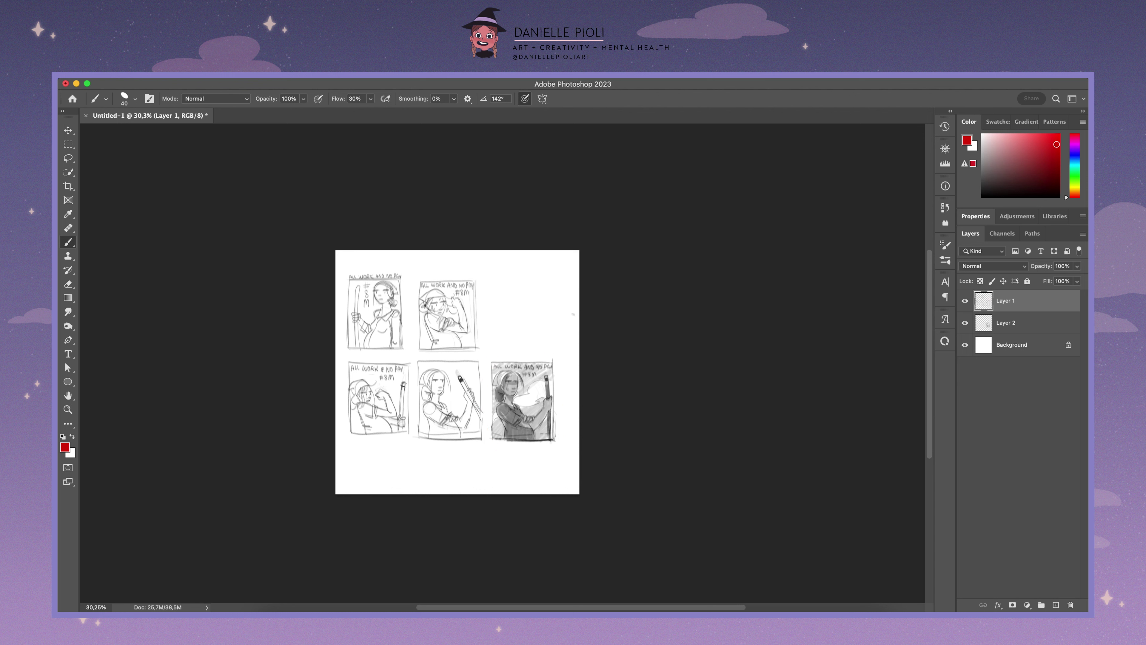
Step: Copy the bottom-right thumbnail sketch onto its own layer
{"action": "left_click", "coordinate": [68, 145]}
{"action": "left_click_drag", "start_coordinate": [488, 358], "coordinate": [561, 447]}
{"action": "key", "text": "ctrl+j"}
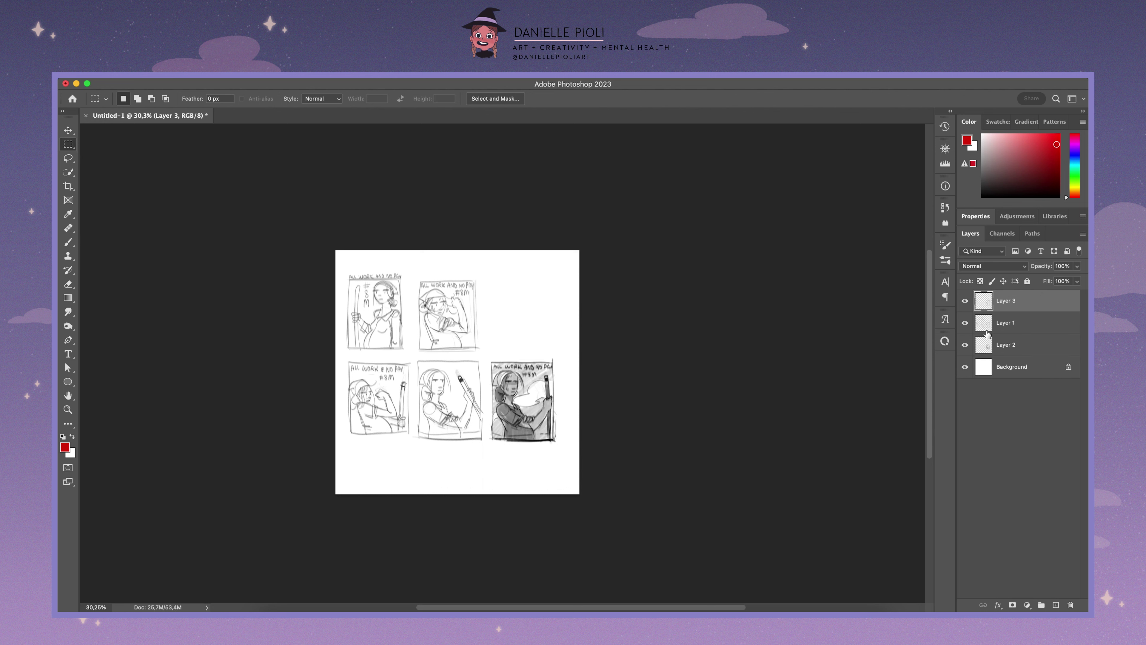
Step: Hide Layer 1 with the other thumbnails and group Layers 2 and 3 into Group 1
{"action": "left_click_drag", "start_coordinate": [1015, 345], "coordinate": [1013, 356]}
{"action": "left_click", "coordinate": [965, 345]}
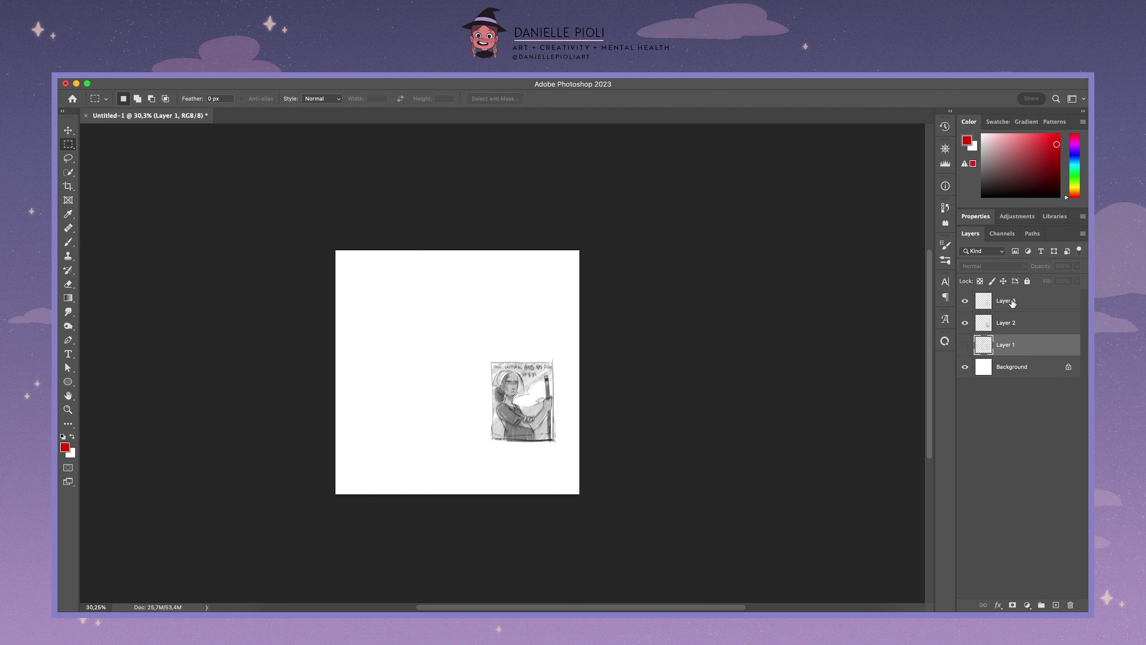
{"action": "left_click", "coordinate": [1009, 326], "text": "shift"}
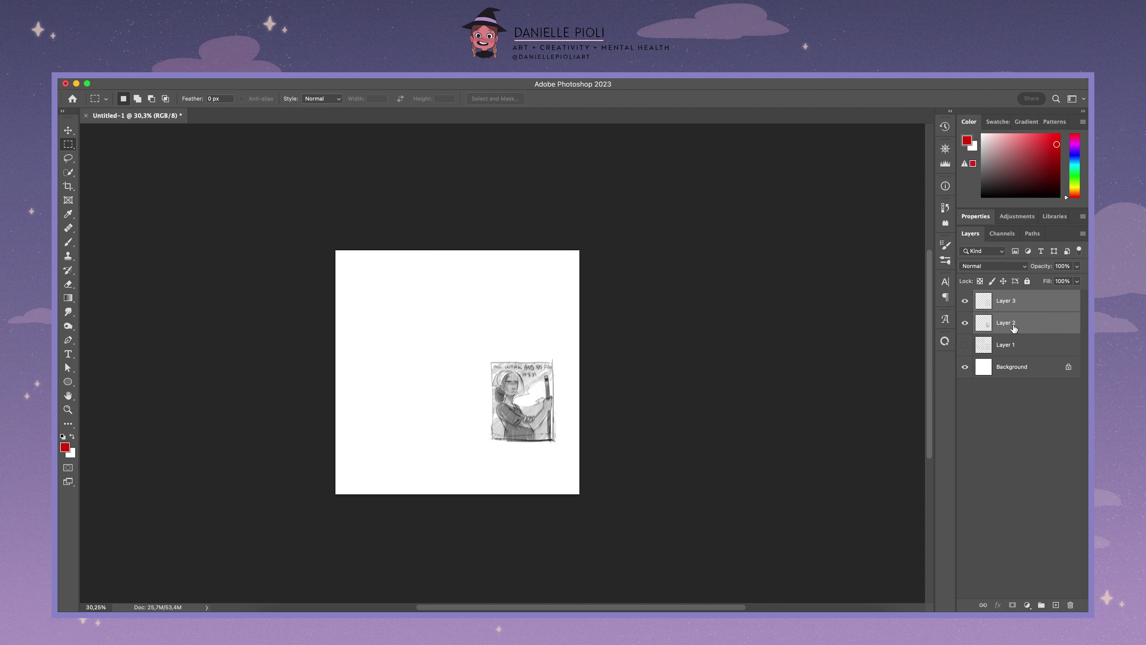
{"action": "key", "text": "ctrl+g"}
Step: Scale the grouped sketch up to about 295% and shift it down-left across the canvas
{"action": "key", "text": "ctrl+t"}
{"action": "mouse_move", "coordinate": [491, 361]}
{"action": "left_mouse_down"}
{"action": "mouse_move", "coordinate": [358, 287]}
{"action": "mouse_move", "coordinate": [397, 243]}
{"action": "mouse_move", "coordinate": [481, 393]}
{"action": "mouse_move", "coordinate": [540, 470]}
{"action": "mouse_move", "coordinate": [562, 478]}
{"action": "left_mouse_up"}
{"action": "mouse_move", "coordinate": [410, 281]}
{"action": "left_mouse_down"}
{"action": "mouse_move", "coordinate": [358, 246]}
{"action": "mouse_move", "coordinate": [371, 233]}
{"action": "left_mouse_up"}
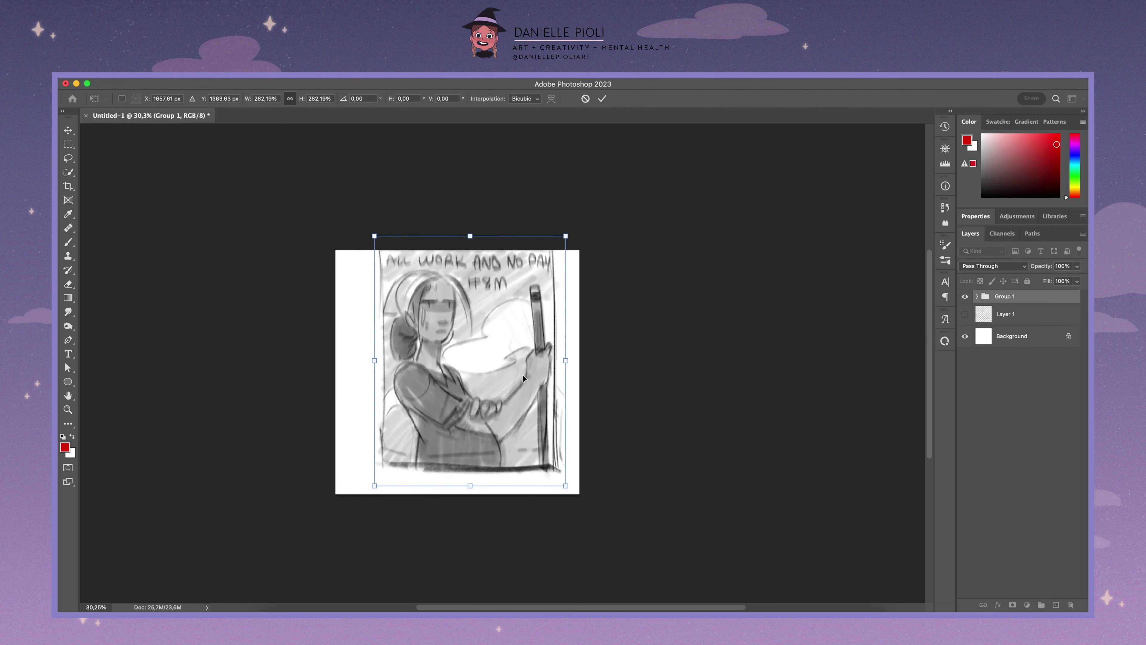
{"action": "left_click_drag", "start_coordinate": [522, 373], "coordinate": [510, 385]}
{"action": "left_click_drag", "start_coordinate": [551, 255], "coordinate": [561, 244]}
{"action": "left_click", "coordinate": [602, 98]}
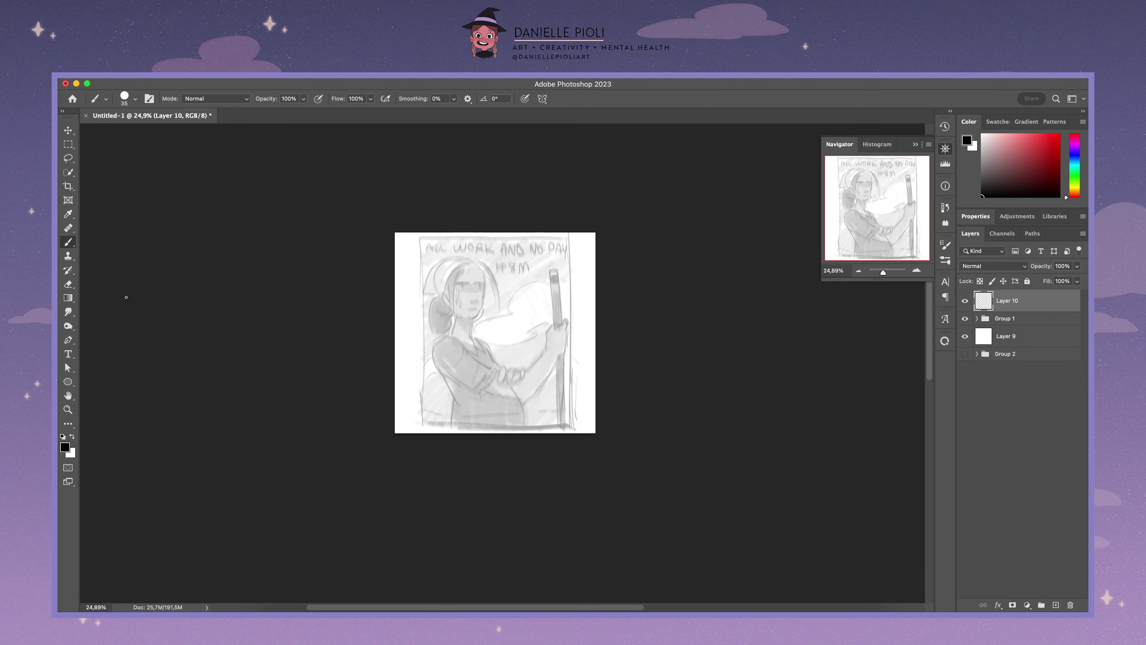
Step: Choose the graphite inking brush preset for Layer 10
{"action": "left_click", "coordinate": [1008, 300]}
{"action": "left_click", "coordinate": [945, 260]}
{"action": "left_click", "coordinate": [890, 391]}
{"action": "scroll", "coordinate": [496, 339], "scroll_direction": "up", "scroll_amount": 5}
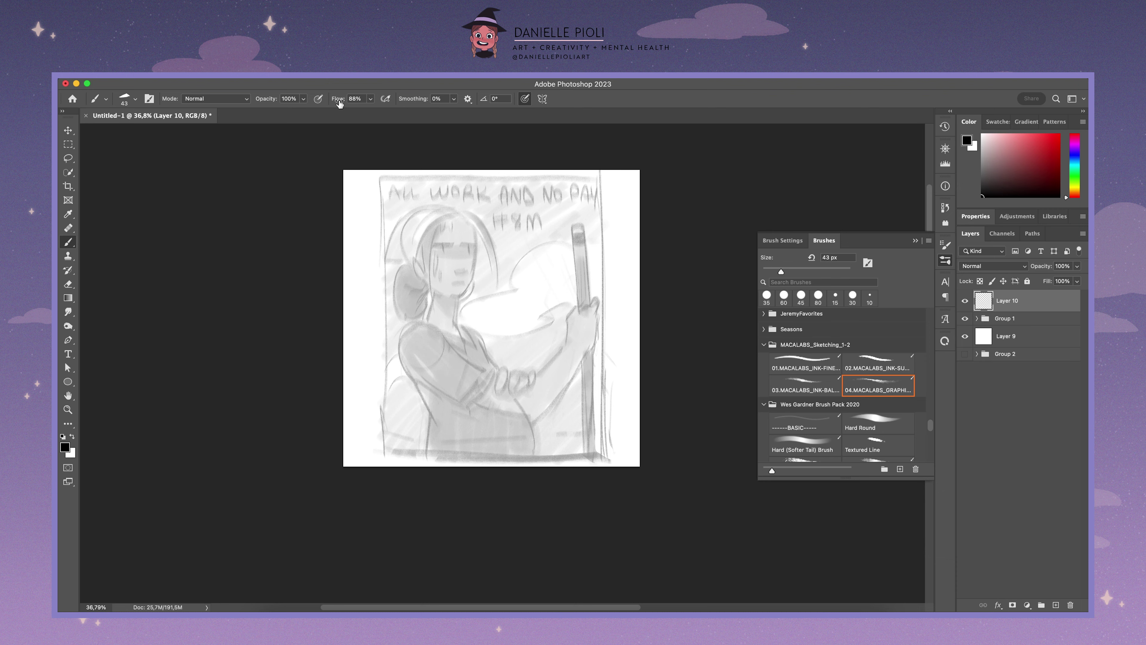
Step: Ink the hair by the face, the neck, and the side and top of the head
{"action": "mouse_move", "coordinate": [449, 264]}
{"action": "left_mouse_down"}
{"action": "mouse_move", "coordinate": [467, 296]}
{"action": "mouse_move", "coordinate": [435, 361]}
{"action": "mouse_move", "coordinate": [422, 356]}
{"action": "mouse_move", "coordinate": [438, 396]}
{"action": "left_mouse_up"}
{"action": "key", "text": "ctrl+z"}
{"action": "key", "text": "ctrl+z"}
{"action": "mouse_move", "coordinate": [414, 355]}
{"action": "left_mouse_down"}
{"action": "mouse_move", "coordinate": [404, 388]}
{"action": "mouse_move", "coordinate": [439, 396]}
{"action": "mouse_move", "coordinate": [399, 391]}
{"action": "left_mouse_up"}
{"action": "key", "text": "ctrl+z"}
{"action": "key", "text": "ctrl+z"}
{"action": "key", "text": "ctrl+z"}
{"action": "key", "text": "ctrl+z"}
{"action": "key", "text": "ctrl+shift+z"}
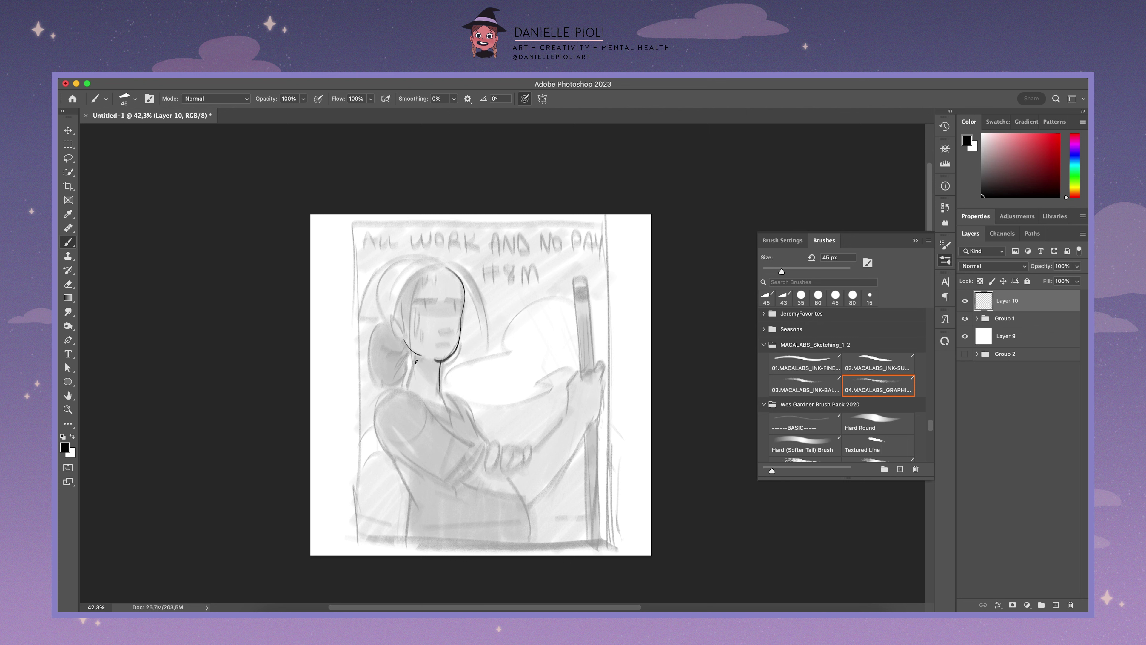
{"action": "key", "text": "ctrl+z"}
{"action": "mouse_move", "coordinate": [403, 341]}
{"action": "left_mouse_down"}
{"action": "mouse_move", "coordinate": [392, 325]}
{"action": "mouse_move", "coordinate": [449, 266]}
{"action": "mouse_move", "coordinate": [353, 313]}
{"action": "mouse_move", "coordinate": [384, 322]}
{"action": "mouse_move", "coordinate": [408, 361]}
{"action": "mouse_move", "coordinate": [392, 361]}
{"action": "mouse_move", "coordinate": [408, 389]}
{"action": "mouse_move", "coordinate": [441, 393]}
{"action": "mouse_move", "coordinate": [428, 414]}
{"action": "mouse_move", "coordinate": [454, 434]}
{"action": "left_mouse_up"}
Step: Ink the shoulder, left arm outline, inner arm edge and the sleeve cuff at the wrist
{"action": "key", "text": "ctrl+z"}
{"action": "key", "text": "ctrl+z"}
{"action": "key", "text": "ctrl+z"}
{"action": "key", "text": "ctrl+z"}
{"action": "left_click_drag", "start_coordinate": [384, 392], "coordinate": [388, 458]}
{"action": "key", "text": "ctrl+z"}
{"action": "mouse_move", "coordinate": [392, 390]}
{"action": "left_mouse_down"}
{"action": "mouse_move", "coordinate": [383, 445]}
{"action": "mouse_move", "coordinate": [432, 519]}
{"action": "left_mouse_up"}
{"action": "key", "text": "ctrl+z"}
{"action": "key", "text": "ctrl+z"}
{"action": "left_click_drag", "start_coordinate": [389, 441], "coordinate": [451, 479]}
{"action": "left_click_drag", "start_coordinate": [457, 434], "coordinate": [443, 482]}
{"action": "mouse_move", "coordinate": [457, 436]}
{"action": "left_mouse_down"}
{"action": "mouse_move", "coordinate": [454, 480]}
{"action": "mouse_move", "coordinate": [444, 481]}
{"action": "mouse_move", "coordinate": [498, 454]}
{"action": "mouse_move", "coordinate": [484, 470]}
{"action": "mouse_move", "coordinate": [500, 469]}
{"action": "mouse_move", "coordinate": [526, 497]}
{"action": "left_mouse_up"}
{"action": "key", "text": "ctrl+z"}
{"action": "key", "text": "ctrl+z"}
Step: Ink the lower and upper forearm curves
{"action": "left_click_drag", "start_coordinate": [512, 461], "coordinate": [560, 423]}
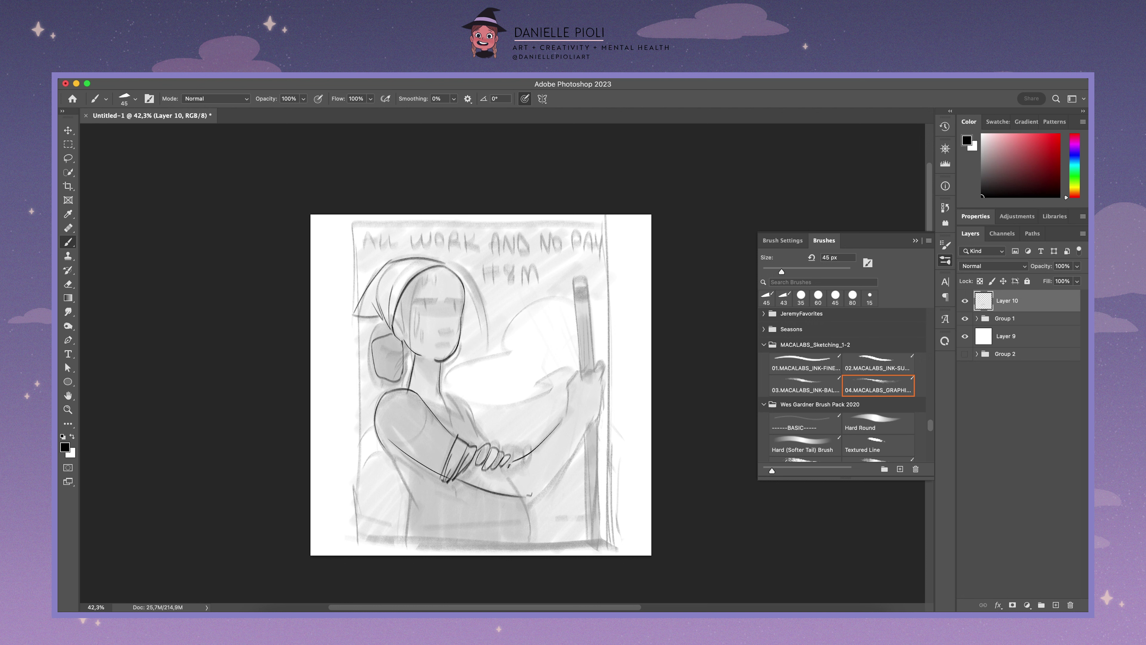
{"action": "key", "text": "ctrl+z"}
{"action": "left_click_drag", "start_coordinate": [509, 462], "coordinate": [563, 418]}
{"action": "mouse_move", "coordinate": [530, 494]}
{"action": "left_mouse_down"}
{"action": "mouse_move", "coordinate": [571, 429]}
{"action": "mouse_move", "coordinate": [601, 407]}
{"action": "left_mouse_up"}
{"action": "key", "text": "ctrl+z"}
Step: Outline the hand gripping the pole and the wrist, redrawing misplaced strokes
{"action": "left_click_drag", "start_coordinate": [564, 417], "coordinate": [573, 386]}
{"action": "mouse_move", "coordinate": [575, 390]}
{"action": "left_mouse_down"}
{"action": "mouse_move", "coordinate": [600, 380]}
{"action": "mouse_move", "coordinate": [591, 418]}
{"action": "left_mouse_up"}
{"action": "key", "text": "e"}
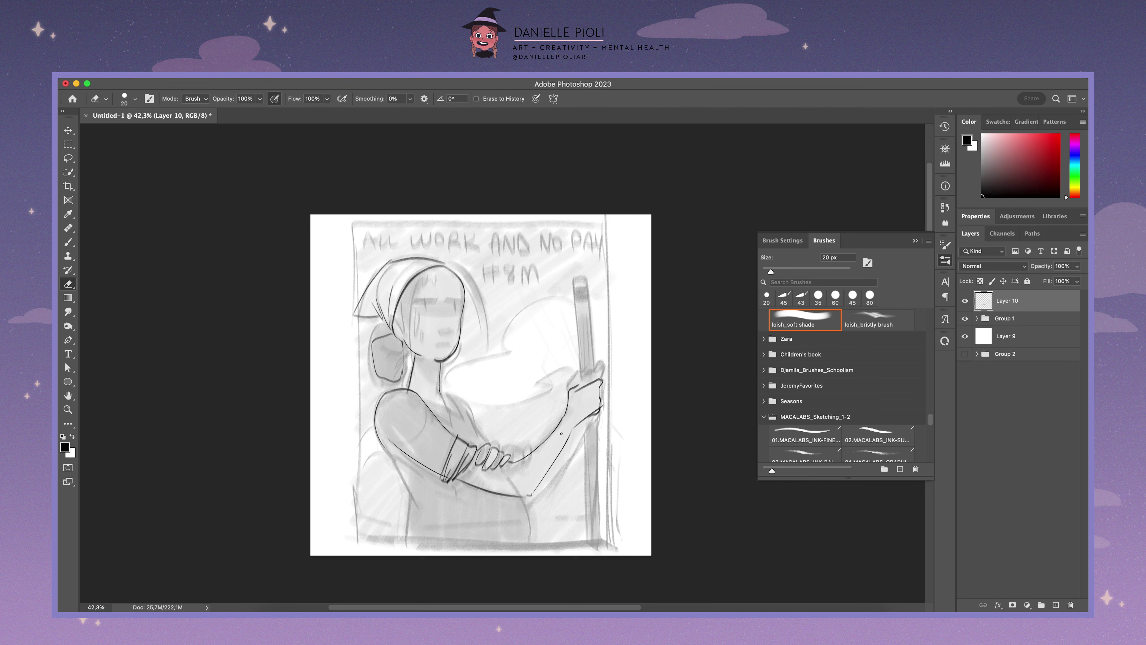
{"action": "key", "text": "b"}
{"action": "left_click_drag", "start_coordinate": [532, 495], "coordinate": [599, 413]}
{"action": "key", "text": "ctrl+z"}
{"action": "left_click_drag", "start_coordinate": [566, 414], "coordinate": [551, 435]}
{"action": "key", "text": "e"}
{"action": "key", "text": "b"}
{"action": "key", "text": "ctrl+z"}
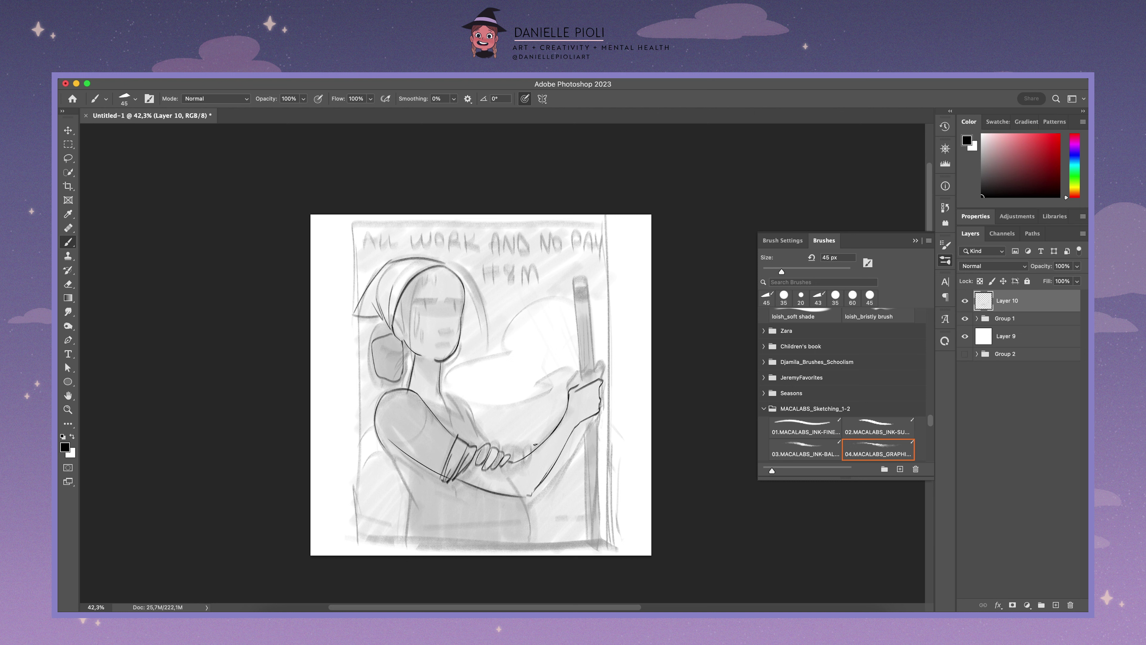
Step: Ink the collar and neckline below the neck
{"action": "mouse_move", "coordinate": [420, 397]}
{"action": "left_mouse_down"}
{"action": "mouse_move", "coordinate": [456, 416]}
{"action": "mouse_move", "coordinate": [455, 431]}
{"action": "mouse_move", "coordinate": [440, 390]}
{"action": "left_mouse_up"}
{"action": "key", "text": "ctrl+z"}
{"action": "key", "text": "ctrl+z"}
{"action": "left_click_drag", "start_coordinate": [438, 429], "coordinate": [453, 417]}
{"action": "left_click_drag", "start_coordinate": [467, 423], "coordinate": [445, 392]}
Step: Ink the lower torso lines and the curve along the lower-left torso
{"action": "key", "text": "ctrl+z"}
{"action": "left_click_drag", "start_coordinate": [522, 498], "coordinate": [530, 554]}
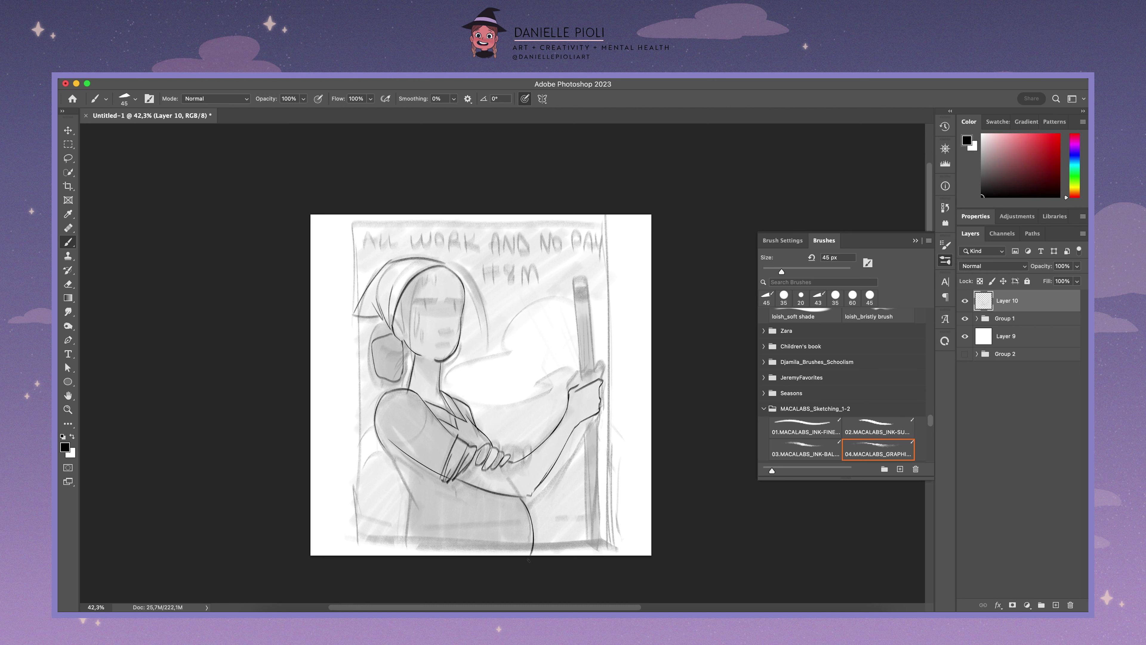
{"action": "mouse_move", "coordinate": [383, 444]}
{"action": "left_mouse_down"}
{"action": "mouse_move", "coordinate": [422, 510]}
{"action": "mouse_move", "coordinate": [414, 555]}
{"action": "left_mouse_up"}
{"action": "key", "text": "ctrl+z"}
{"action": "left_click_drag", "start_coordinate": [410, 500], "coordinate": [416, 555]}
{"action": "key", "text": "ctrl+z"}
{"action": "key", "text": "ctrl+z"}
{"action": "key", "text": "ctrl+z"}
{"action": "mouse_move", "coordinate": [382, 441]}
{"action": "left_mouse_down"}
{"action": "mouse_move", "coordinate": [425, 519]}
{"action": "mouse_move", "coordinate": [415, 554]}
{"action": "left_mouse_up"}
{"action": "scroll", "coordinate": [636, 442], "scroll_direction": "down", "scroll_amount": 1}
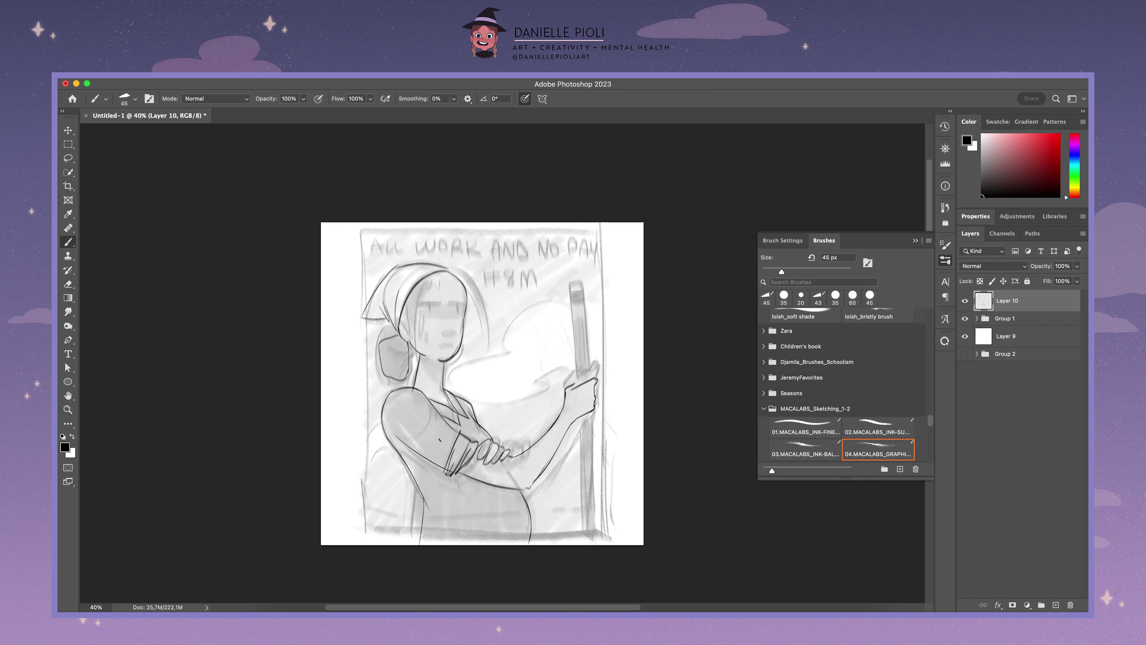
Step: Lasso the inked hand and arm and reposition and resize it
{"action": "key", "text": "l"}
{"action": "mouse_move", "coordinate": [596, 307]}
{"action": "left_mouse_down"}
{"action": "mouse_move", "coordinate": [660, 440]}
{"action": "mouse_move", "coordinate": [501, 510]}
{"action": "left_mouse_up"}
{"action": "key", "text": "ctrl+t"}
{"action": "left_click_drag", "start_coordinate": [584, 428], "coordinate": [586, 433]}
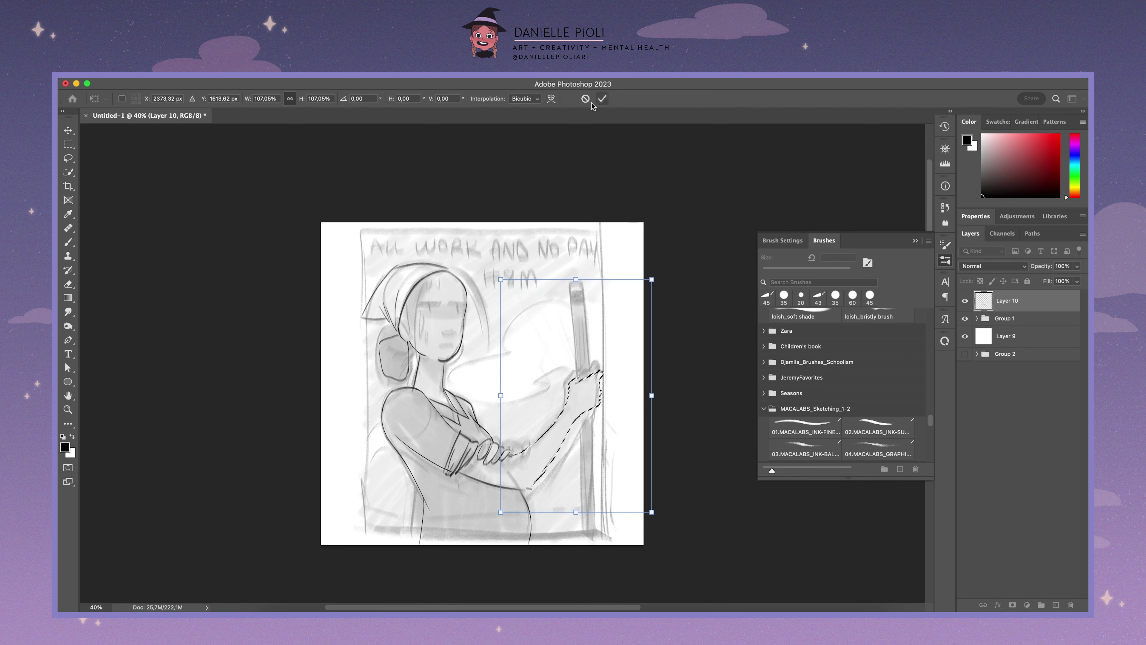
{"action": "key", "text": "Return"}
{"action": "left_click_drag", "start_coordinate": [541, 495], "coordinate": [602, 456]}
{"action": "key", "text": "ctrl+t"}
{"action": "mouse_move", "coordinate": [631, 339]}
{"action": "left_mouse_down"}
{"action": "mouse_move", "coordinate": [577, 418]}
{"action": "mouse_move", "coordinate": [607, 367]}
{"action": "left_mouse_up"}
{"action": "key", "text": "Return"}
Step: Warp the arm to reshape it, apply, and deselect
{"action": "key", "text": "ctrl+t"}
{"action": "right_click", "coordinate": [577, 418]}
{"action": "left_click", "coordinate": [586, 424]}
{"action": "left_click", "coordinate": [602, 99]}
{"action": "key", "text": "ctrl+t"}
{"action": "key", "text": "Return"}
{"action": "key", "text": "ctrl+d"}
Step: Zoom to 50% and ink hair strands around the face and right side of the head
{"action": "key", "text": "b"}
{"action": "key", "text": "ctrl+plus"}
{"action": "left_click_drag", "start_coordinate": [404, 261], "coordinate": [390, 393]}
{"action": "mouse_move", "coordinate": [392, 281]}
{"action": "left_mouse_down"}
{"action": "mouse_move", "coordinate": [388, 329]}
{"action": "mouse_move", "coordinate": [374, 330]}
{"action": "left_mouse_up"}
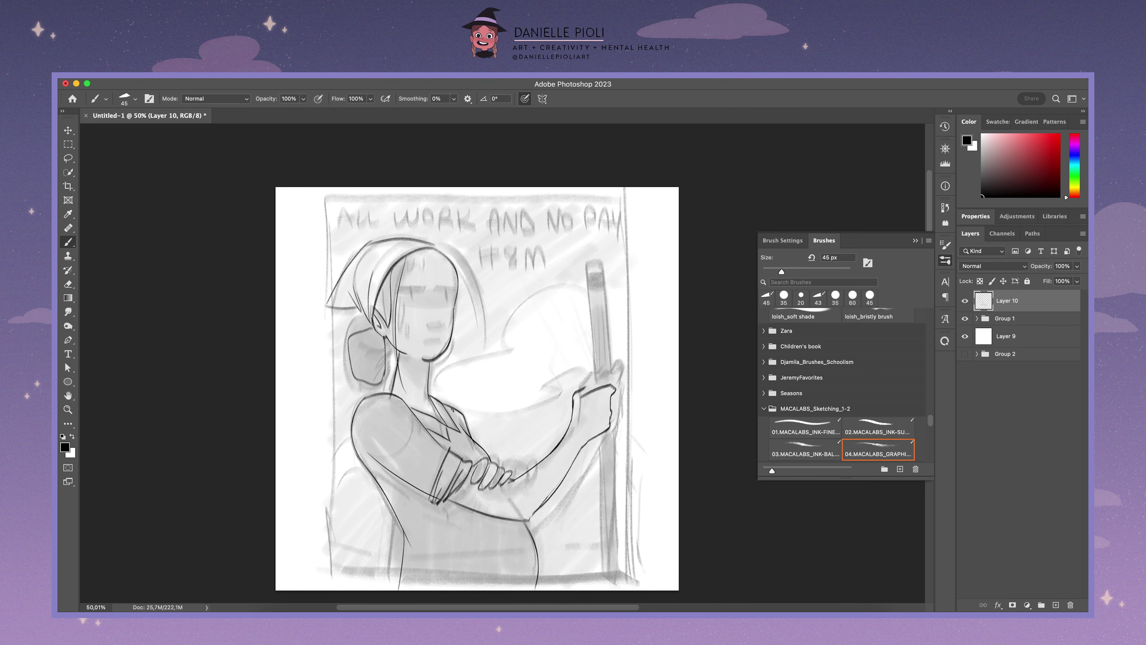
{"action": "left_click_drag", "start_coordinate": [402, 259], "coordinate": [390, 301]}
{"action": "left_click_drag", "start_coordinate": [436, 249], "coordinate": [476, 325]}
{"action": "left_click_drag", "start_coordinate": [458, 270], "coordinate": [507, 366]}
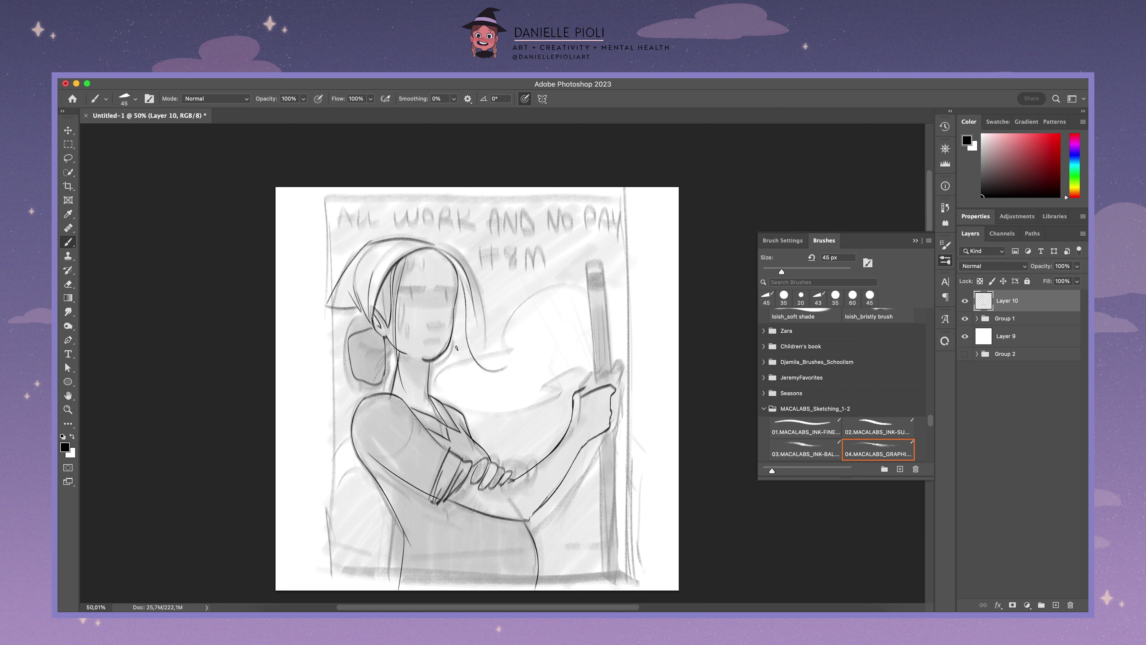
{"action": "mouse_move", "coordinate": [453, 312]}
{"action": "left_mouse_down"}
{"action": "mouse_move", "coordinate": [474, 380]}
{"action": "mouse_move", "coordinate": [443, 340]}
{"action": "left_mouse_up"}
{"action": "key", "text": "ctrl+z"}
Step: Draw the frowning lips and a closed eye
{"action": "key", "text": "ctrl+z"}
{"action": "key", "text": "ctrl+z"}
{"action": "key", "text": "ctrl+z"}
{"action": "key", "text": "ctrl+z"}
{"action": "left_click_drag", "start_coordinate": [422, 347], "coordinate": [442, 349]}
{"action": "mouse_move", "coordinate": [400, 289]}
{"action": "left_mouse_down"}
{"action": "mouse_move", "coordinate": [458, 290]}
{"action": "mouse_move", "coordinate": [416, 303]}
{"action": "left_mouse_up"}
{"action": "key", "text": "ctrl+z"}
{"action": "key", "text": "ctrl+z"}
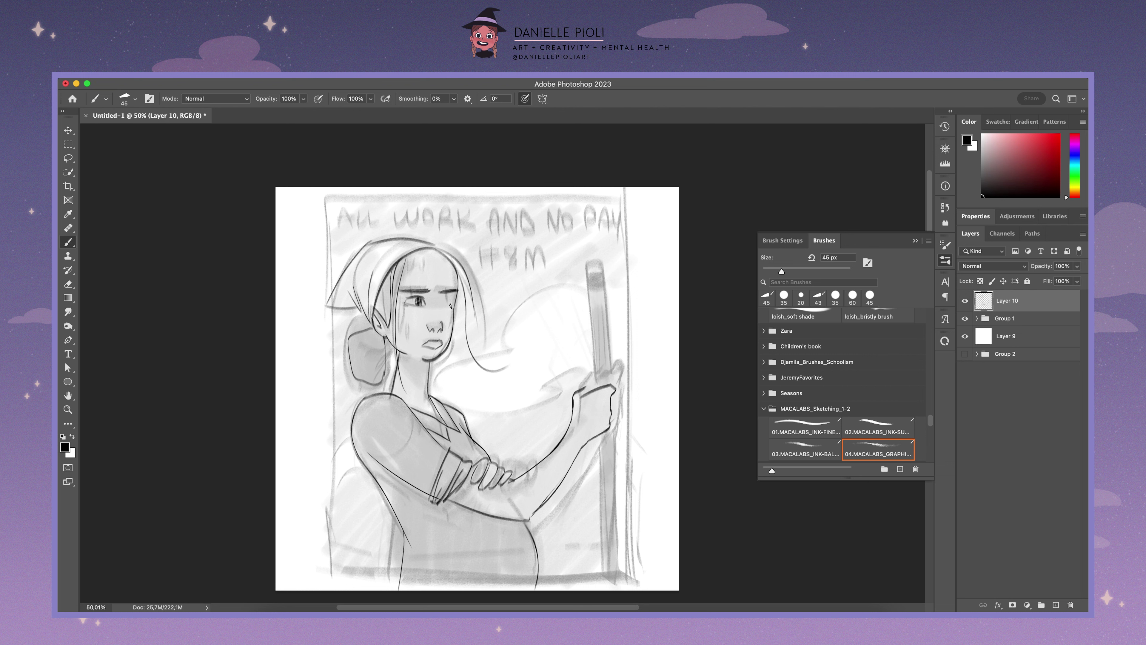
Step: Add a pupil to the right eye and check the lines with the rough sketch hidden
{"action": "left_click_drag", "start_coordinate": [448, 297], "coordinate": [449, 302]}
{"action": "left_click", "coordinate": [965, 318]}
{"action": "left_click", "coordinate": [965, 319]}
Step: Shrink the brush to 35 px and darken and thicken the left eyebrow
{"action": "key", "text": "bracketleft"}
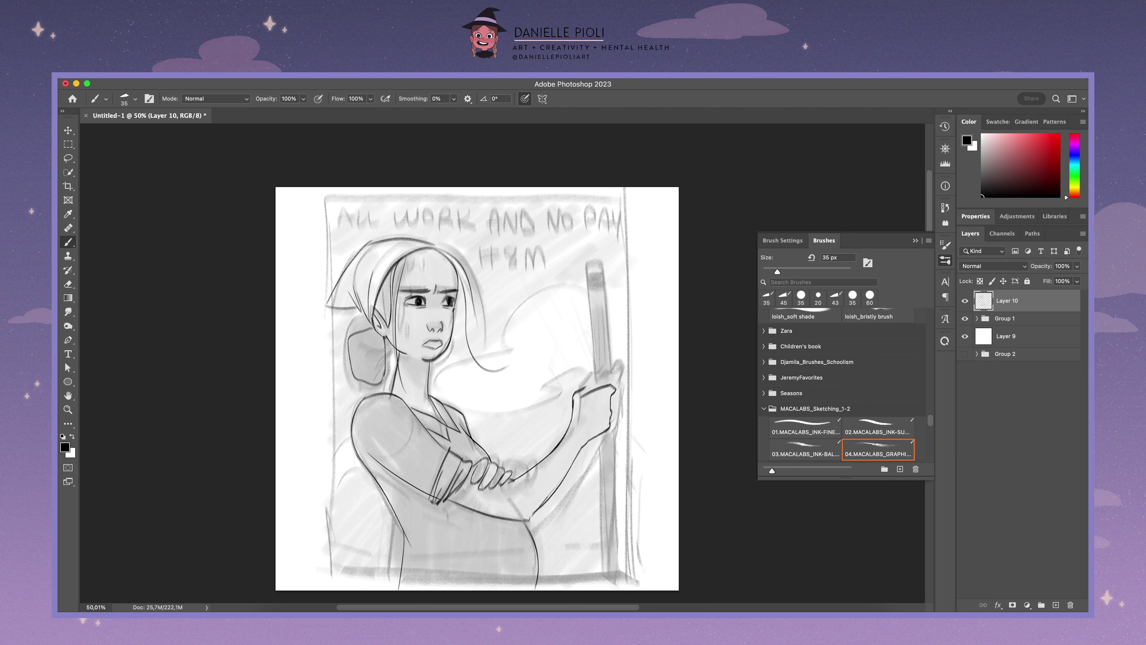
{"action": "key", "text": "comma"}
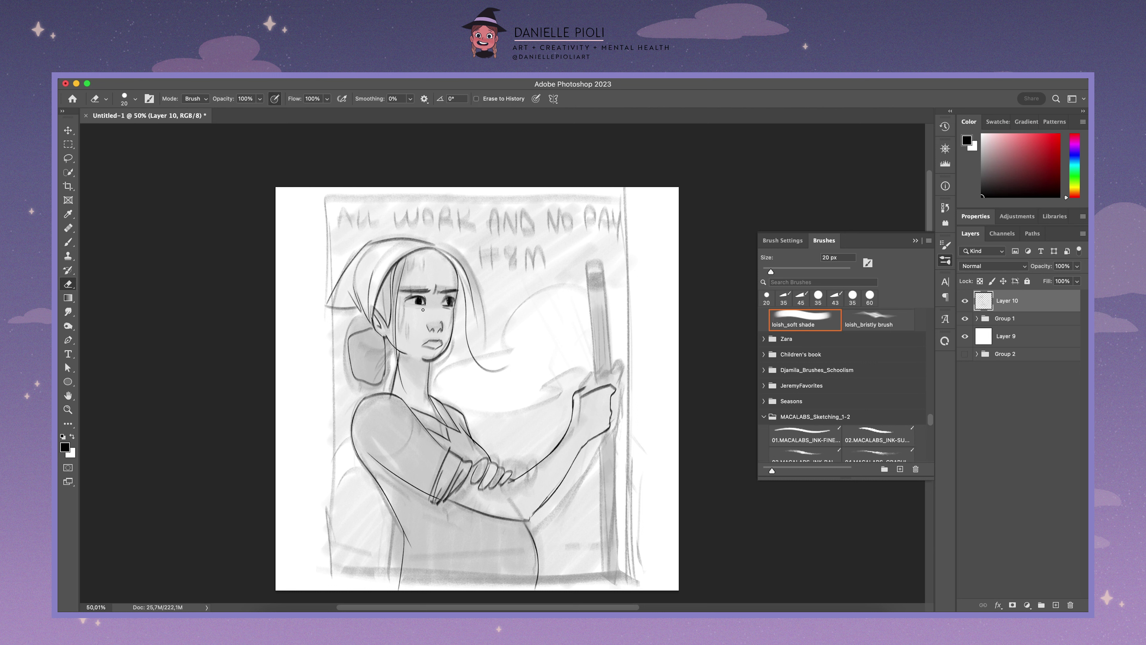
{"action": "key", "text": "period"}
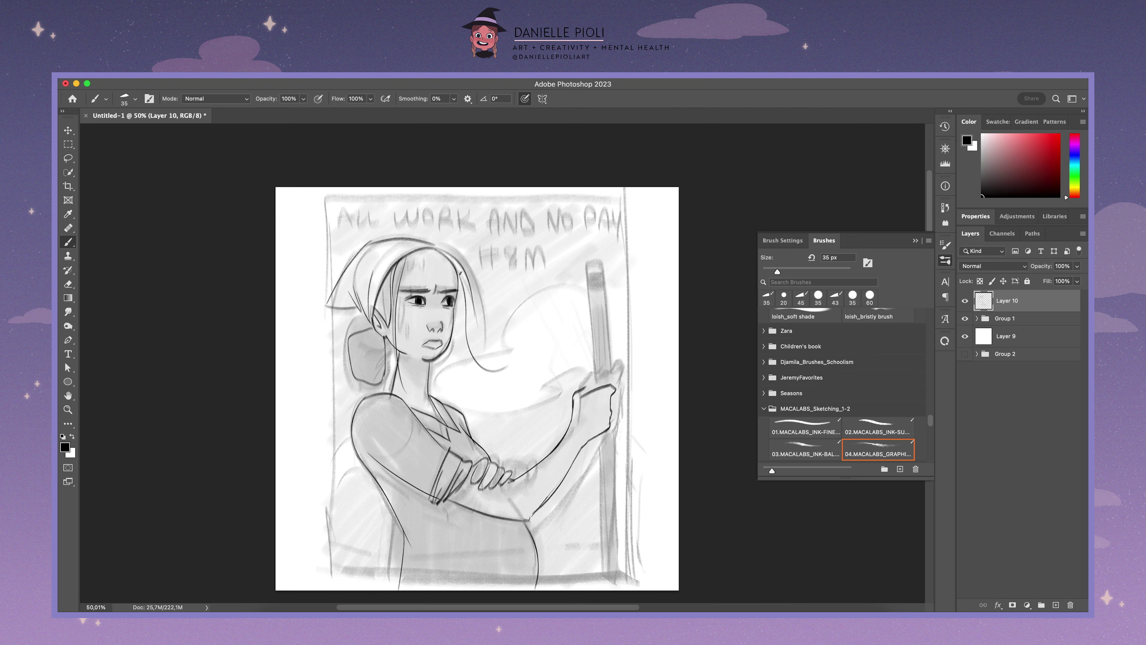
{"action": "left_click_drag", "start_coordinate": [408, 292], "coordinate": [431, 291]}
{"action": "key", "text": "e"}
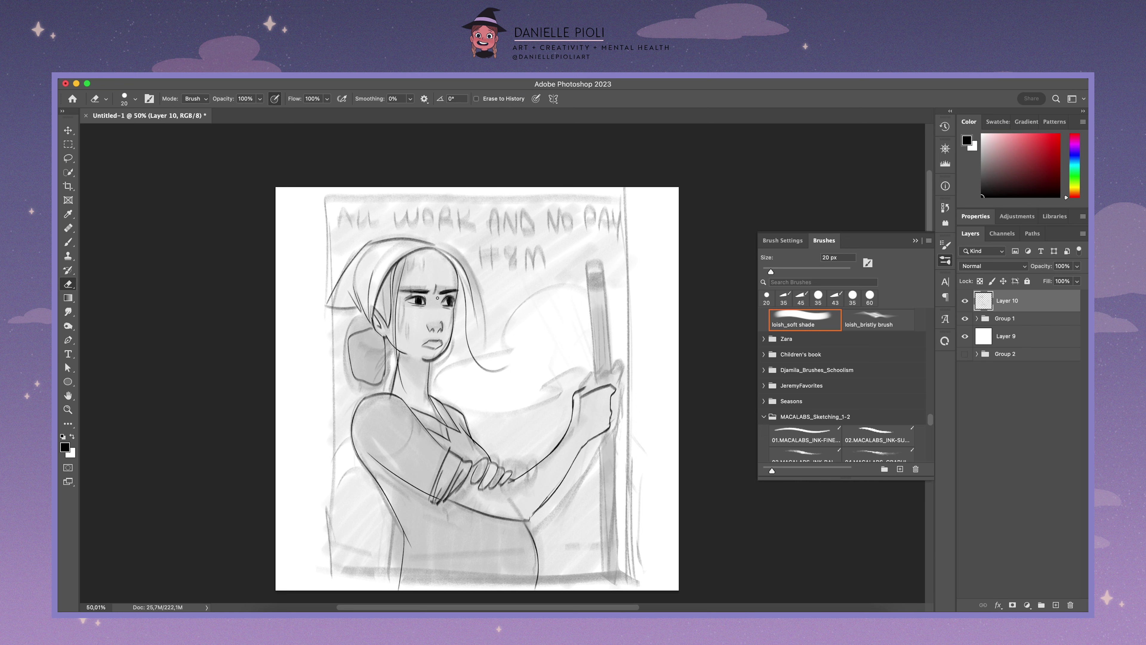
{"action": "key", "text": "b"}
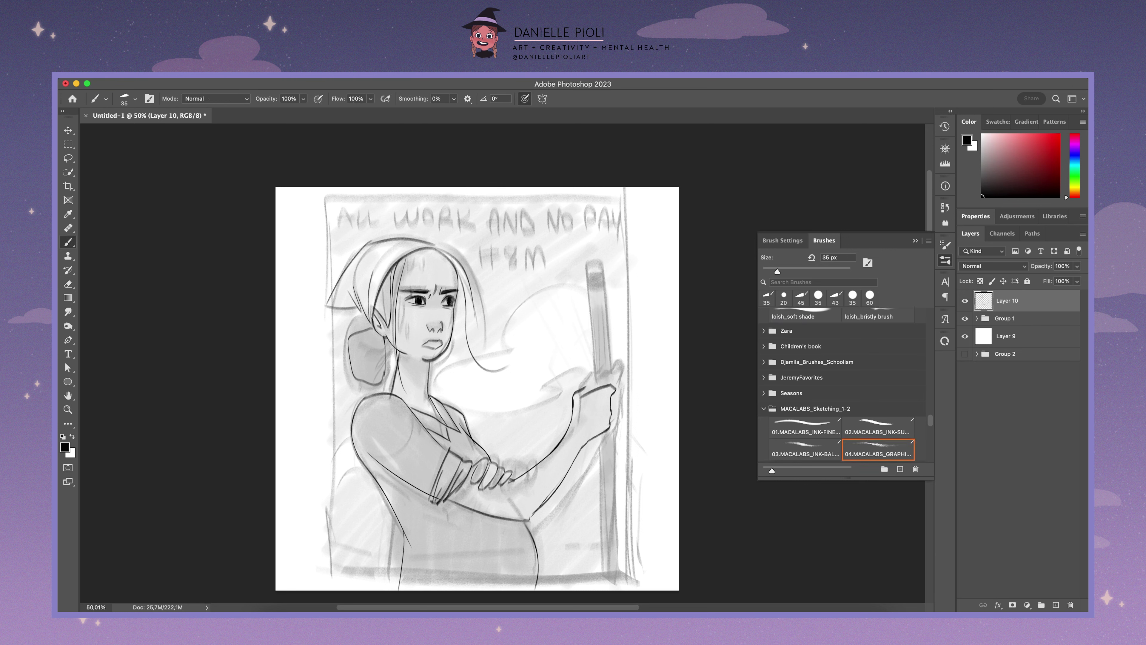
{"action": "key", "text": "e"}
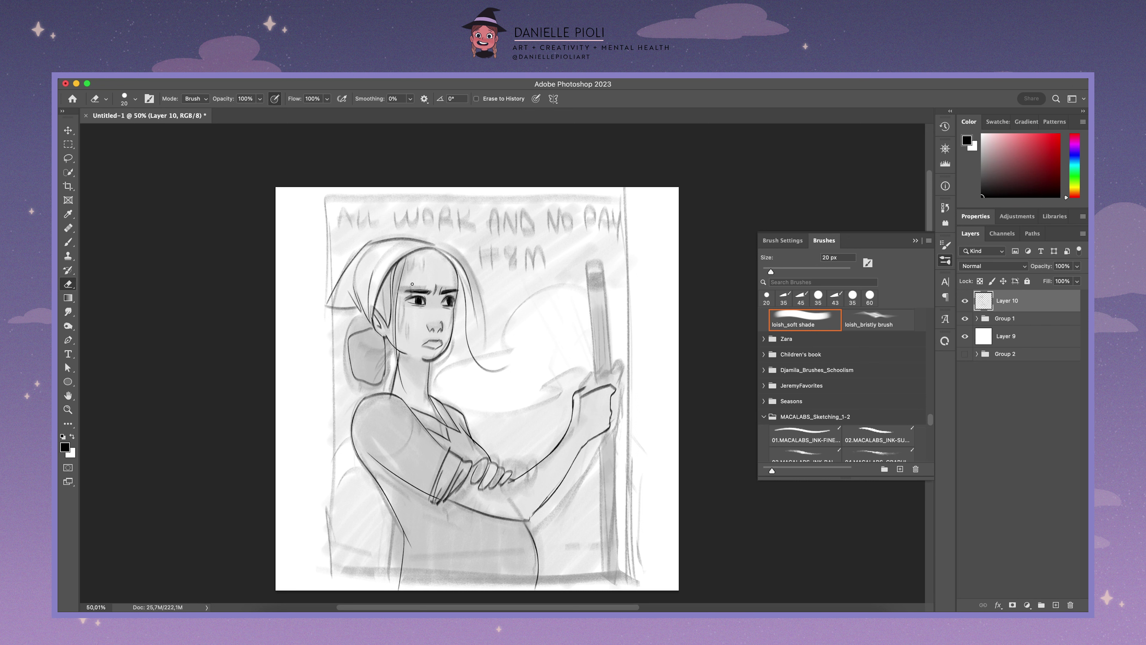
{"action": "key", "text": "b"}
Step: Ink fine hair strands across the forehead and bangs, erasing stray lines
{"action": "left_click_drag", "start_coordinate": [400, 301], "coordinate": [409, 345]}
{"action": "left_click_drag", "start_coordinate": [409, 258], "coordinate": [416, 274]}
{"action": "left_click_drag", "start_coordinate": [423, 260], "coordinate": [423, 270]}
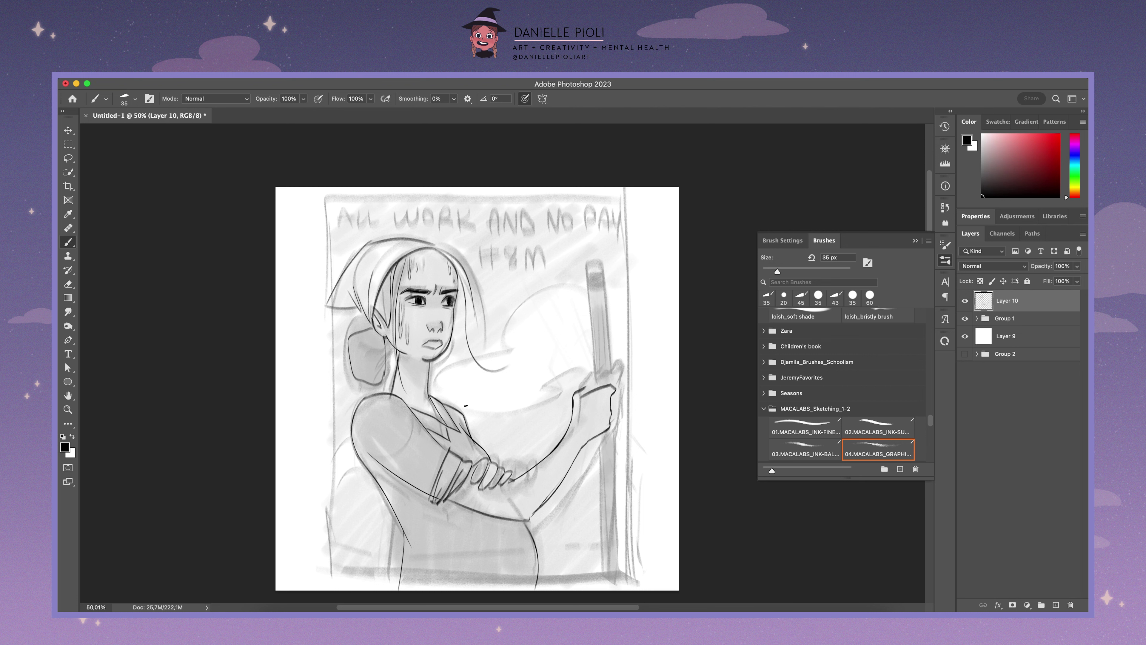
{"action": "key", "text": "e"}
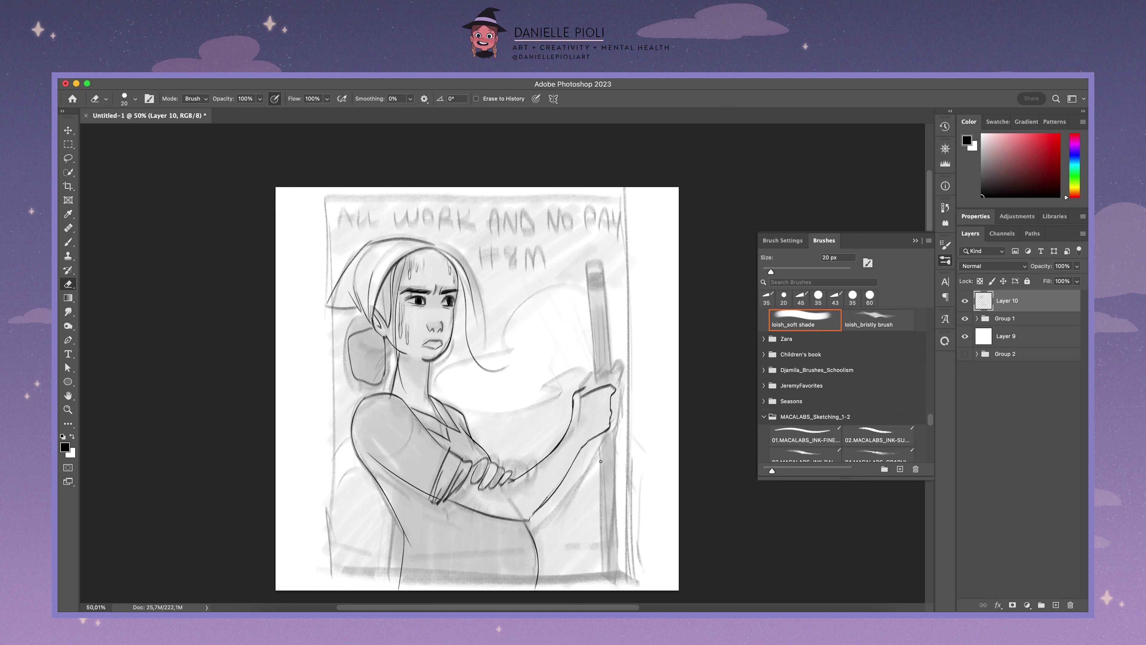
{"action": "key", "text": "b"}
{"action": "scroll", "coordinate": [542, 465], "scroll_direction": "right", "scroll_amount": 2}
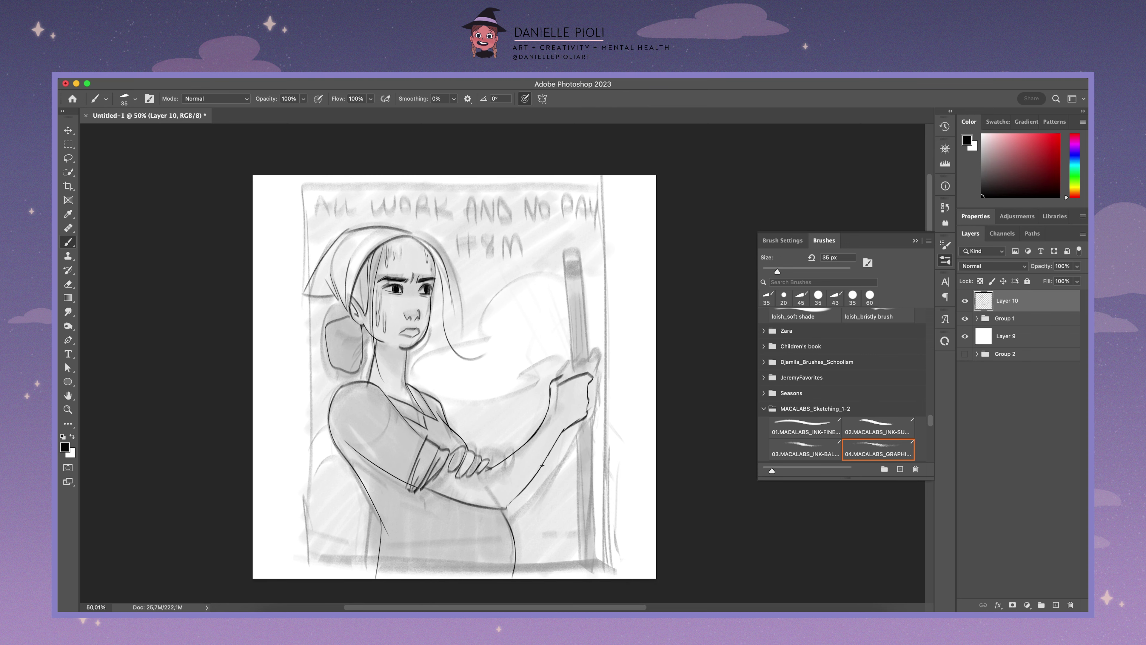
Step: Ink a diagonal lower-torso line and redraw the sleeve strokes, checking against the hidden rough sketch
{"action": "left_click", "coordinate": [965, 318]}
{"action": "left_click", "coordinate": [965, 318]}
{"action": "left_click_drag", "start_coordinate": [377, 506], "coordinate": [410, 546]}
{"action": "mouse_move", "coordinate": [422, 488]}
{"action": "left_mouse_down"}
{"action": "mouse_move", "coordinate": [430, 496]}
{"action": "mouse_move", "coordinate": [423, 439]}
{"action": "left_mouse_up"}
{"action": "left_click", "coordinate": [966, 318]}
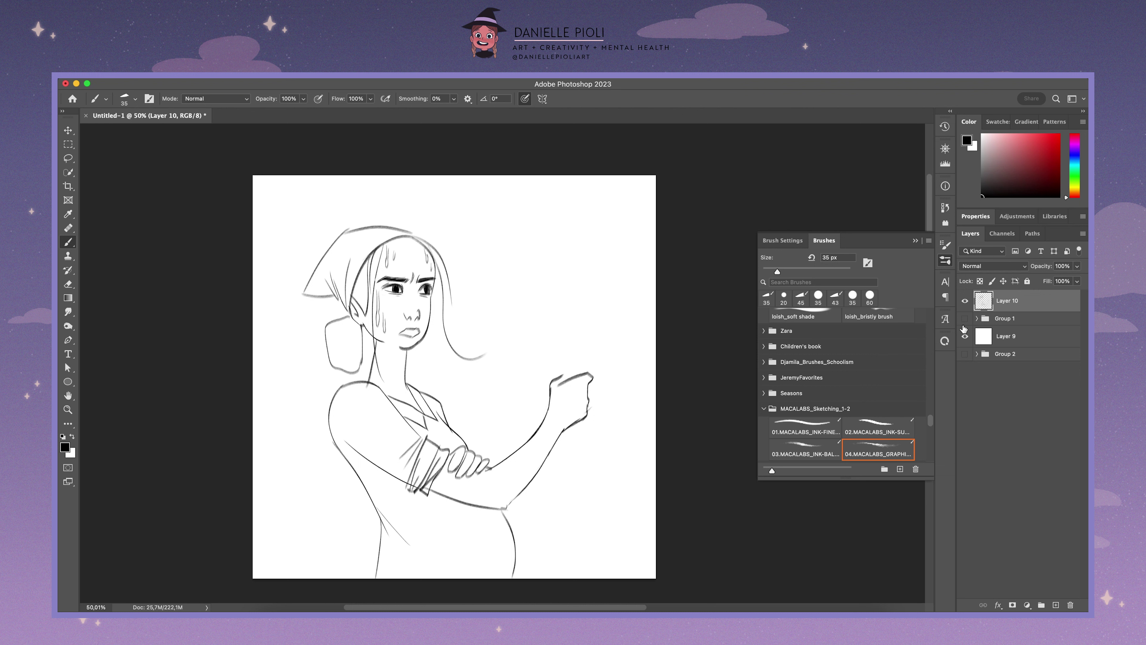
{"action": "left_click", "coordinate": [68, 283]}
{"action": "left_click", "coordinate": [68, 242]}
{"action": "left_click", "coordinate": [68, 285]}
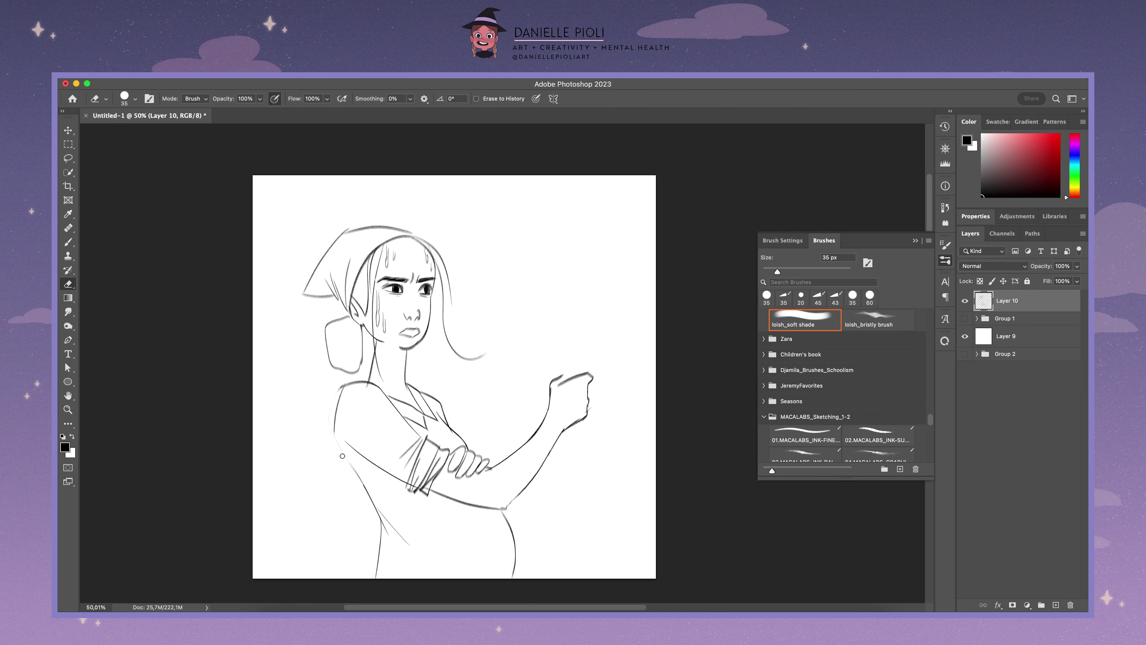
{"action": "key", "text": "b"}
{"action": "left_click", "coordinate": [69, 286]}
{"action": "mouse_move", "coordinate": [411, 456]}
{"action": "left_mouse_down"}
{"action": "mouse_move", "coordinate": [440, 497]}
{"action": "mouse_move", "coordinate": [424, 488]}
{"action": "left_mouse_up"}
{"action": "key", "text": "b"}
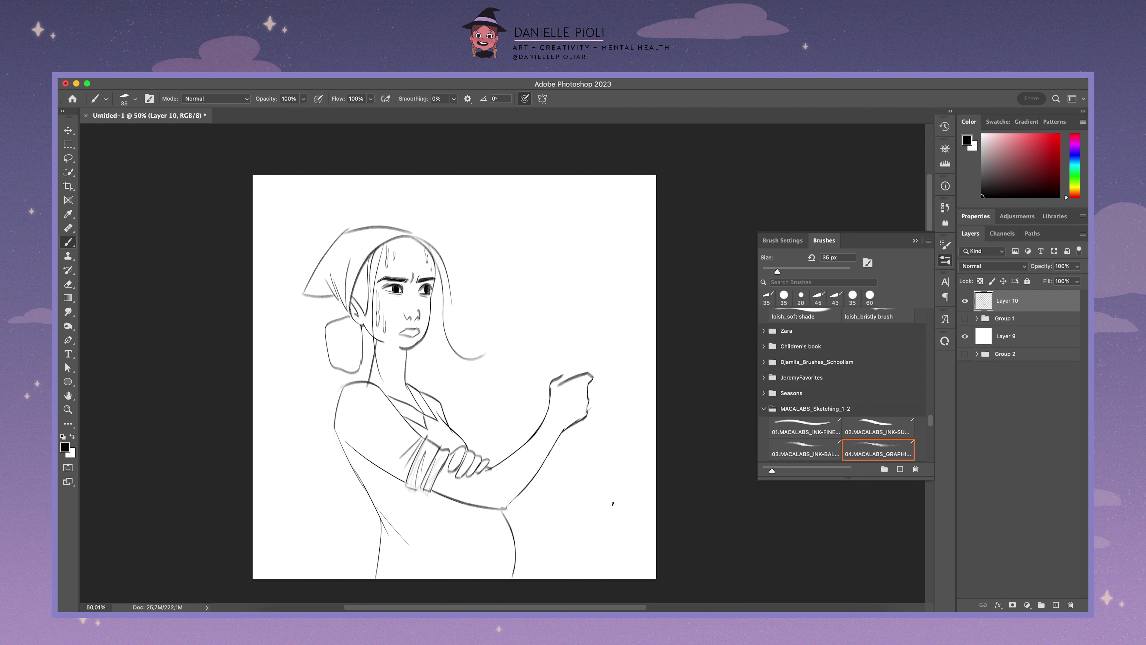
Step: Nudge the selected arm up and left and commit the transform
{"action": "key", "text": "l"}
{"action": "mouse_move", "coordinate": [487, 480]}
{"action": "left_mouse_down"}
{"action": "mouse_move", "coordinate": [494, 513]}
{"action": "mouse_move", "coordinate": [489, 488]}
{"action": "mouse_move", "coordinate": [530, 486]}
{"action": "mouse_move", "coordinate": [544, 463]}
{"action": "left_mouse_up"}
{"action": "key", "text": "v"}
{"action": "key", "text": "ctrl+t"}
{"action": "key", "text": "Return"}
Step: With the pencil brush, draw hair strands near the ear and hatch the neck under the chin
{"action": "key", "text": "e"}
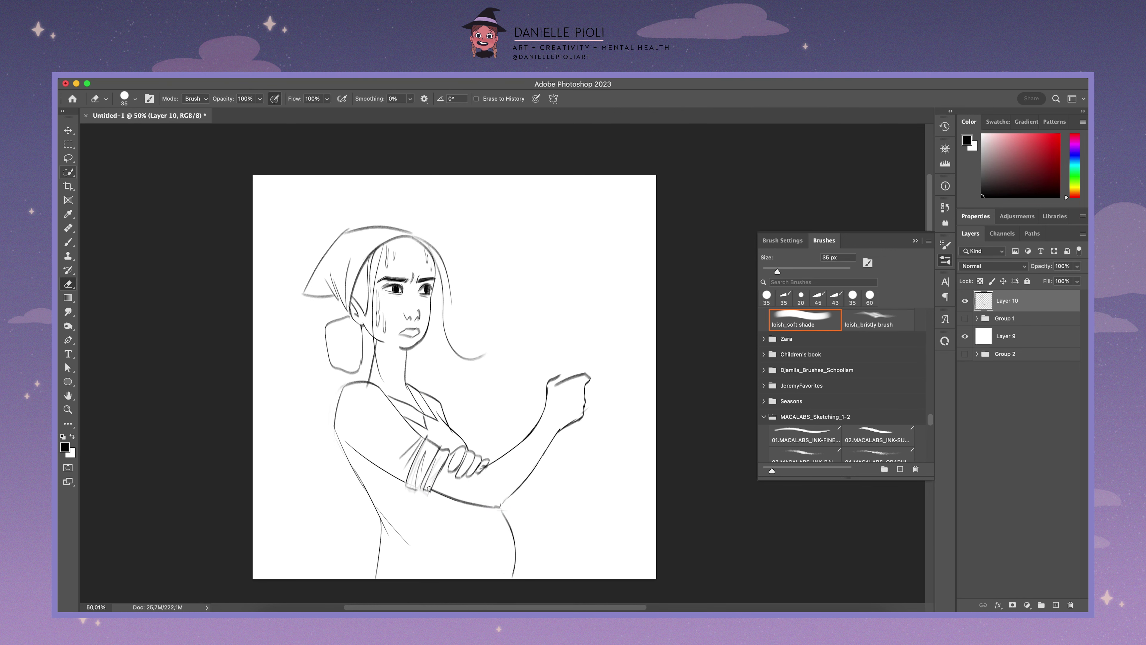
{"action": "left_click", "coordinate": [69, 242]}
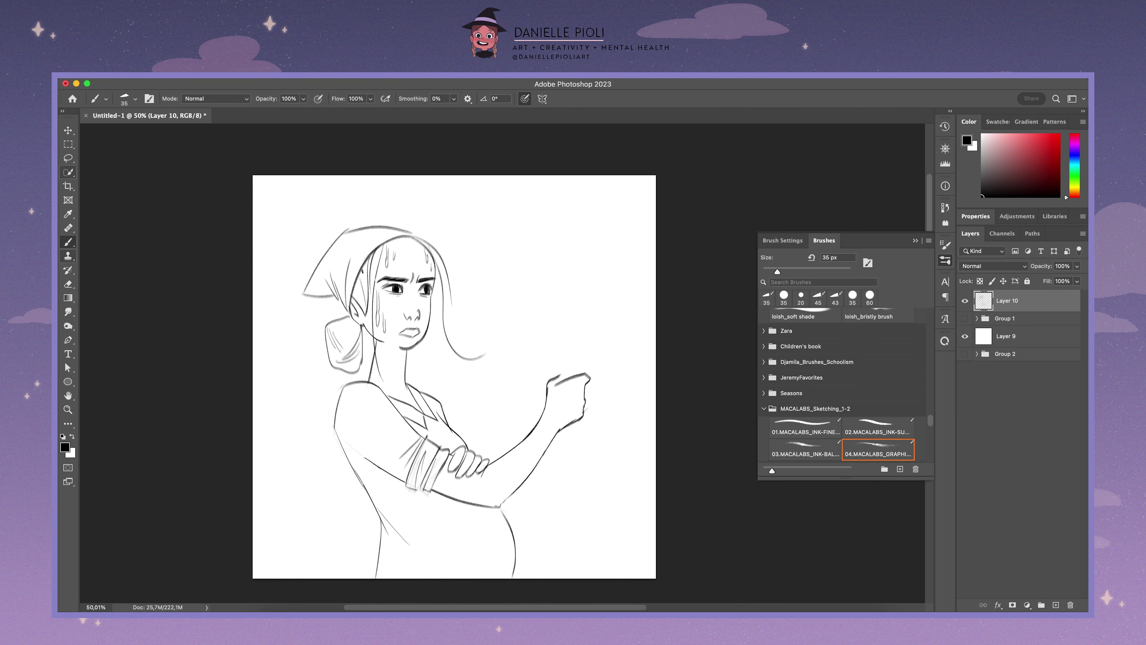
{"action": "left_click_drag", "start_coordinate": [363, 271], "coordinate": [364, 292]}
{"action": "left_click_drag", "start_coordinate": [403, 356], "coordinate": [406, 350]}
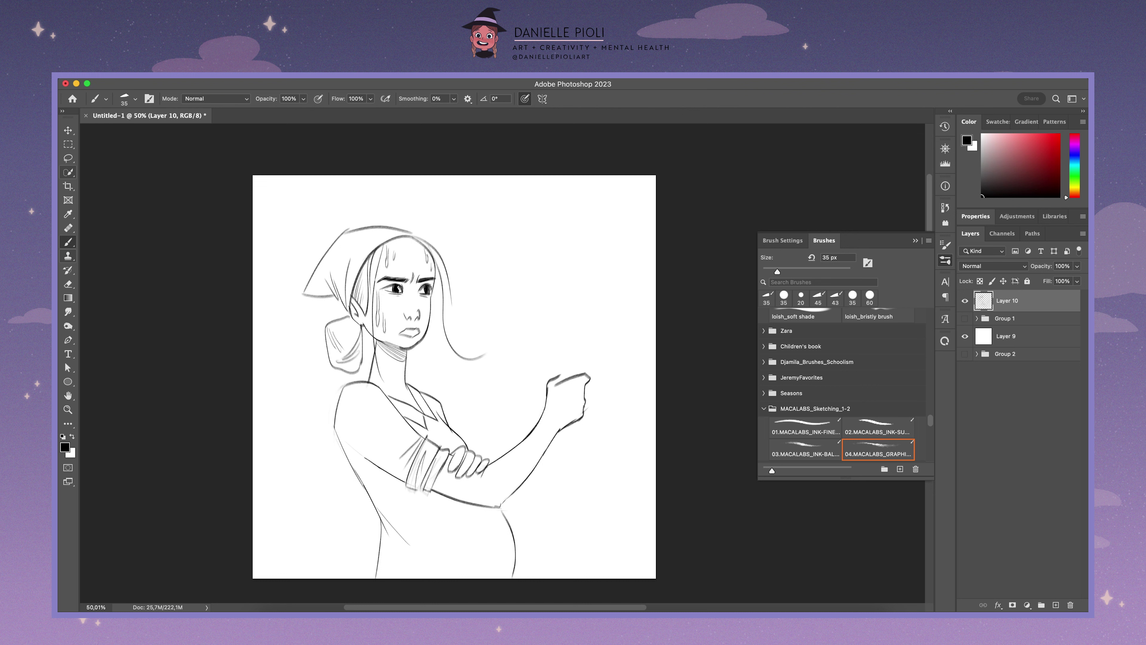
{"action": "key", "text": "e"}
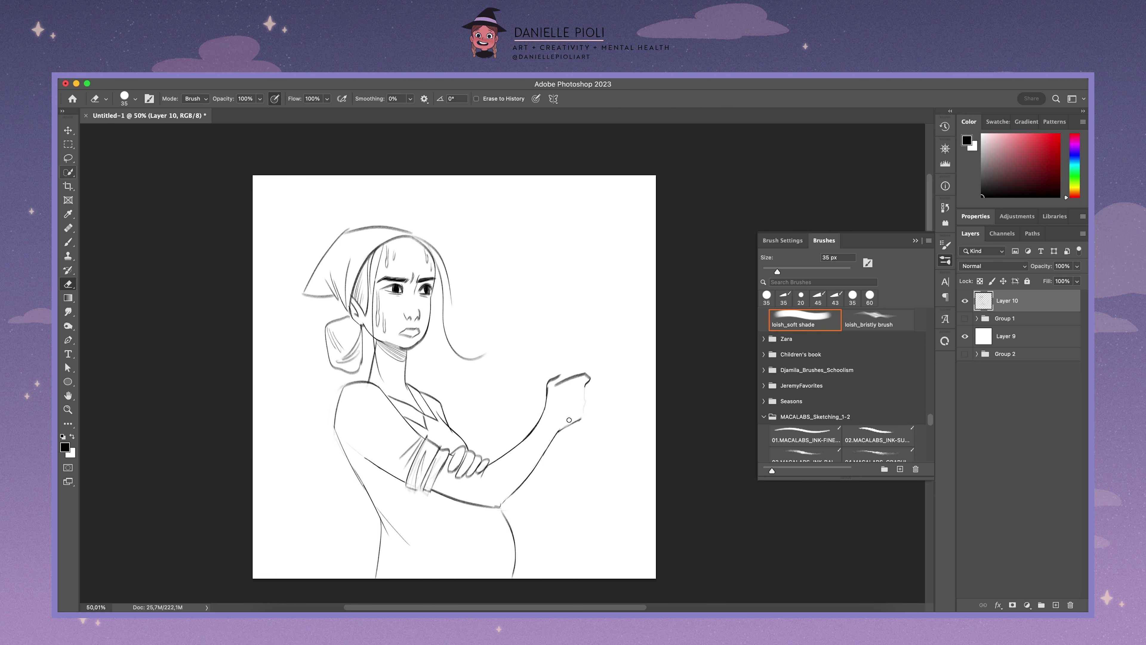
{"action": "key", "text": "b"}
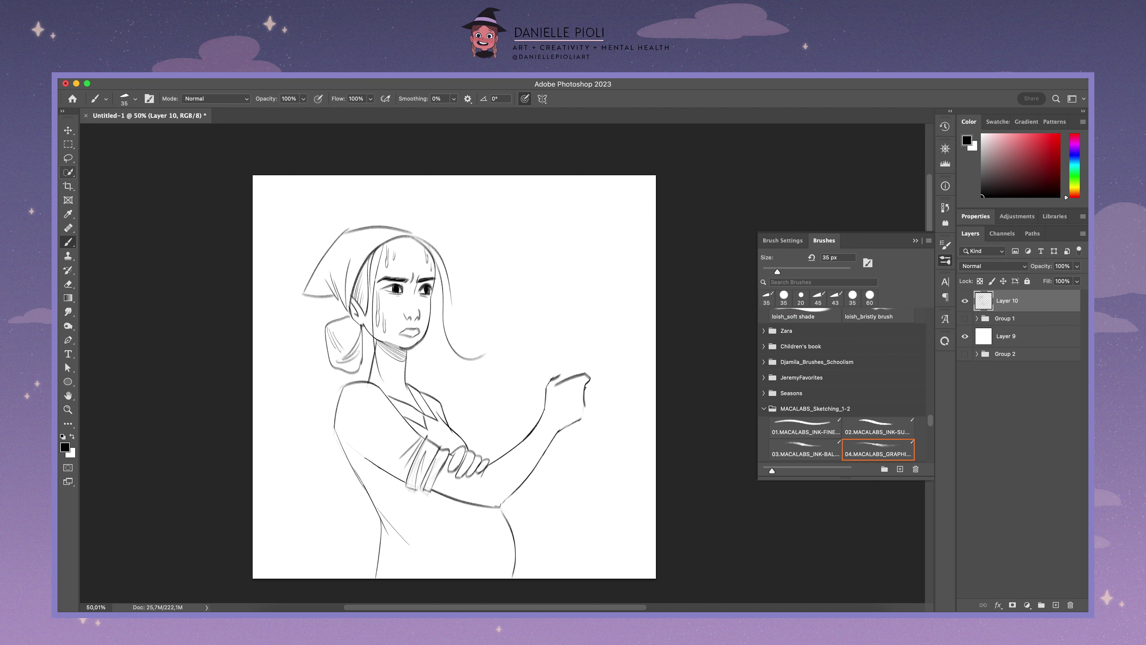
Step: Join the fist's lower edge, redraw the lower forearm line, and add forearm-to-knuckle curves
{"action": "left_click_drag", "start_coordinate": [581, 419], "coordinate": [561, 431]}
{"action": "left_click_drag", "start_coordinate": [501, 506], "coordinate": [544, 455]}
{"action": "key", "text": "ctrl+z"}
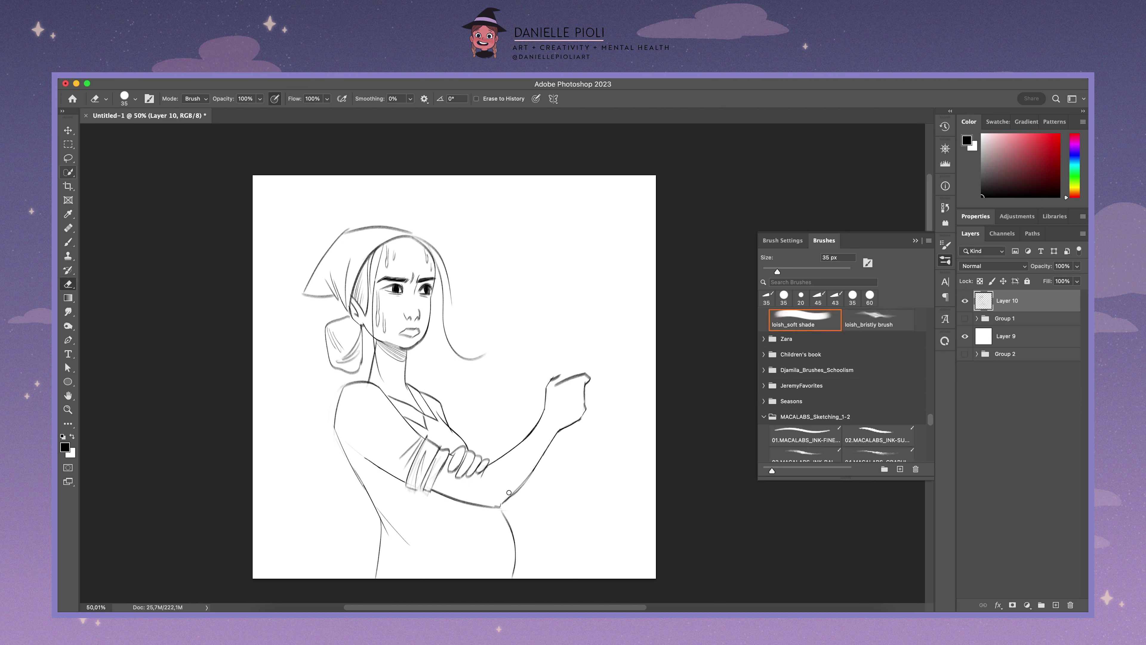
{"action": "left_click_drag", "start_coordinate": [504, 503], "coordinate": [543, 457]}
{"action": "left_click_drag", "start_coordinate": [443, 415], "coordinate": [480, 457]}
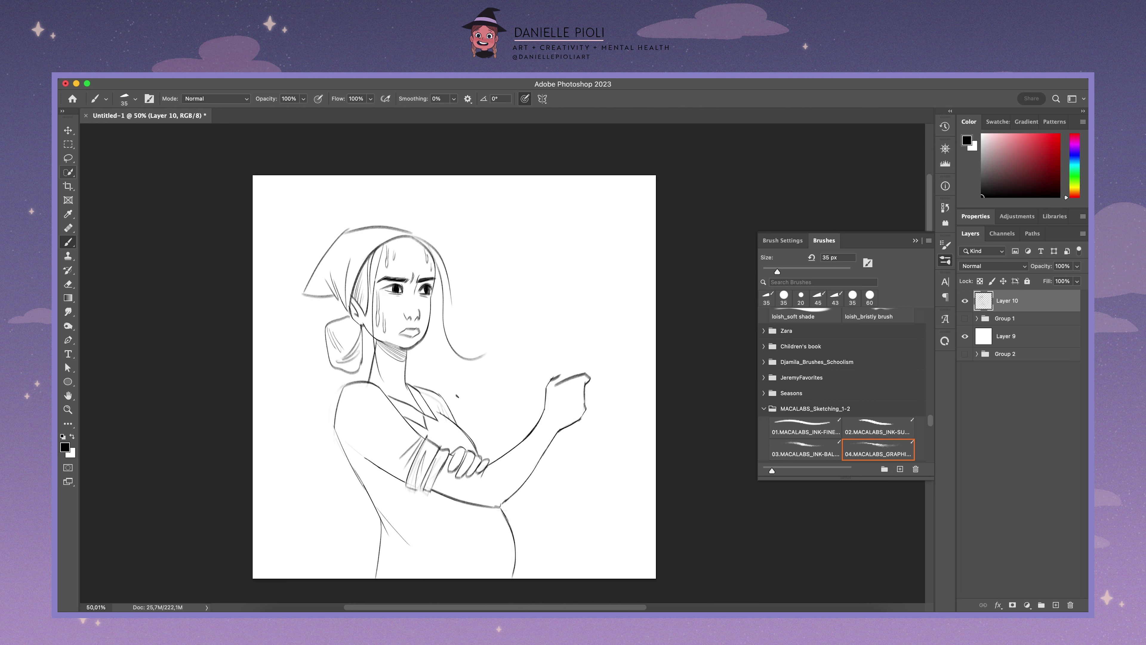
{"action": "left_click_drag", "start_coordinate": [440, 426], "coordinate": [470, 447]}
Step: Add a short stroke at the collar neckline, then zoom out to view the whole canvas
{"action": "key", "text": "e"}
{"action": "key", "text": "b"}
{"action": "key", "text": "e"}
{"action": "key", "text": "b"}
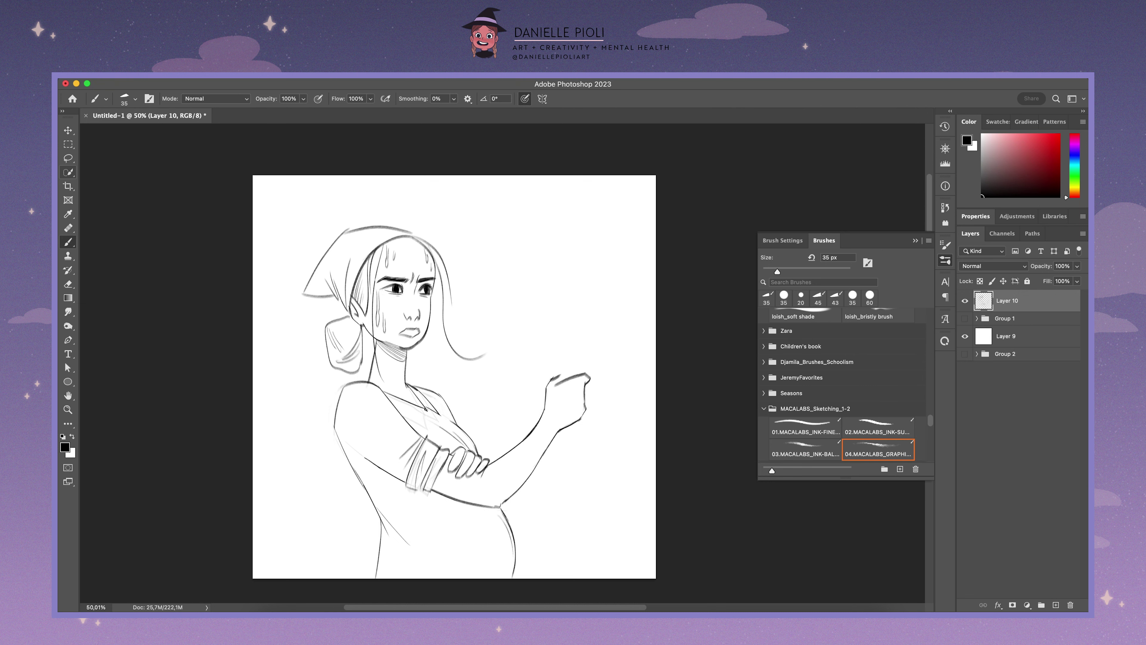
{"action": "left_click_drag", "start_coordinate": [427, 406], "coordinate": [438, 411]}
{"action": "scroll", "coordinate": [501, 363], "scroll_direction": "down", "scroll_amount": 1}
{"action": "key", "text": "e"}
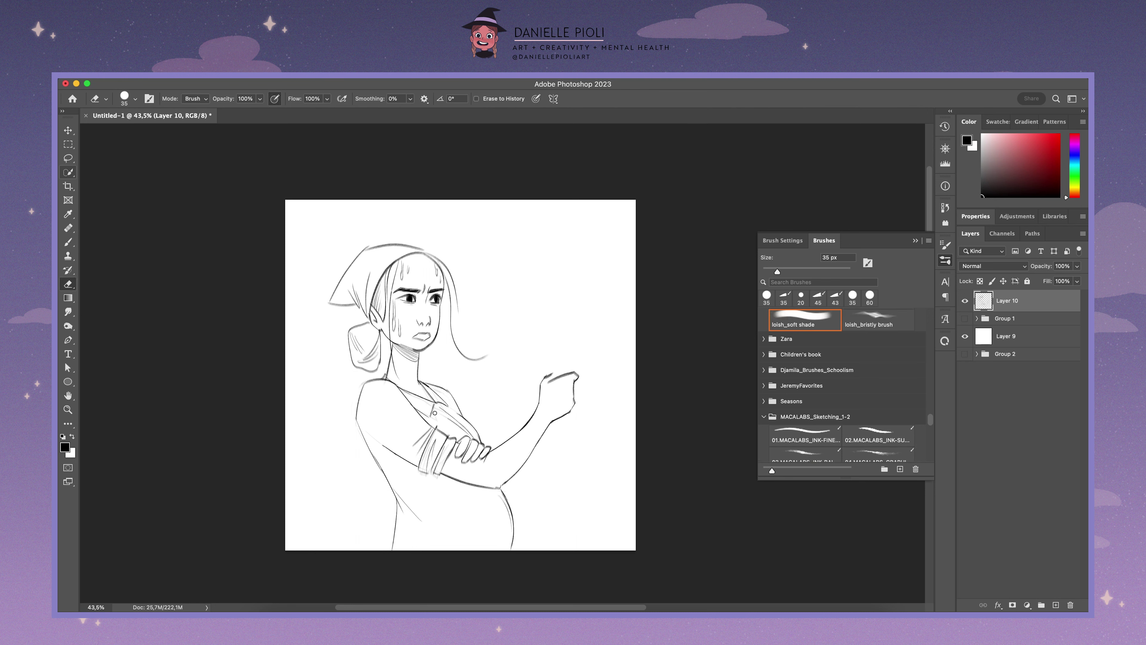
{"action": "key", "text": "b"}
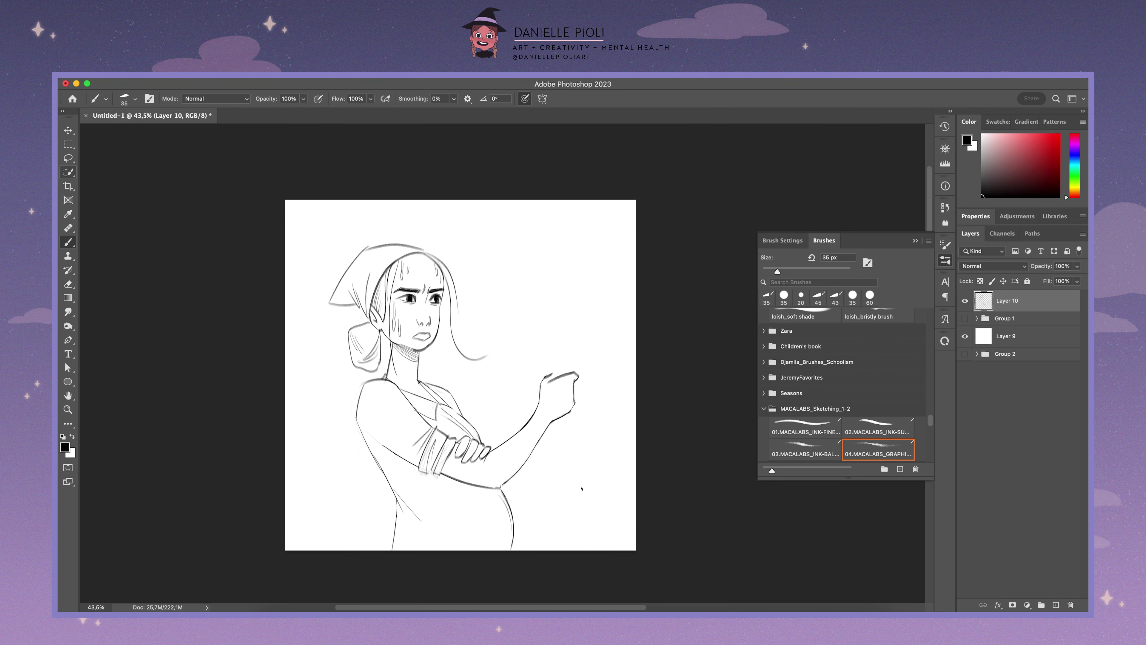
{"action": "scroll", "coordinate": [503, 366], "scroll_direction": "down", "scroll_amount": 1}
{"action": "key", "text": "bracketright"}
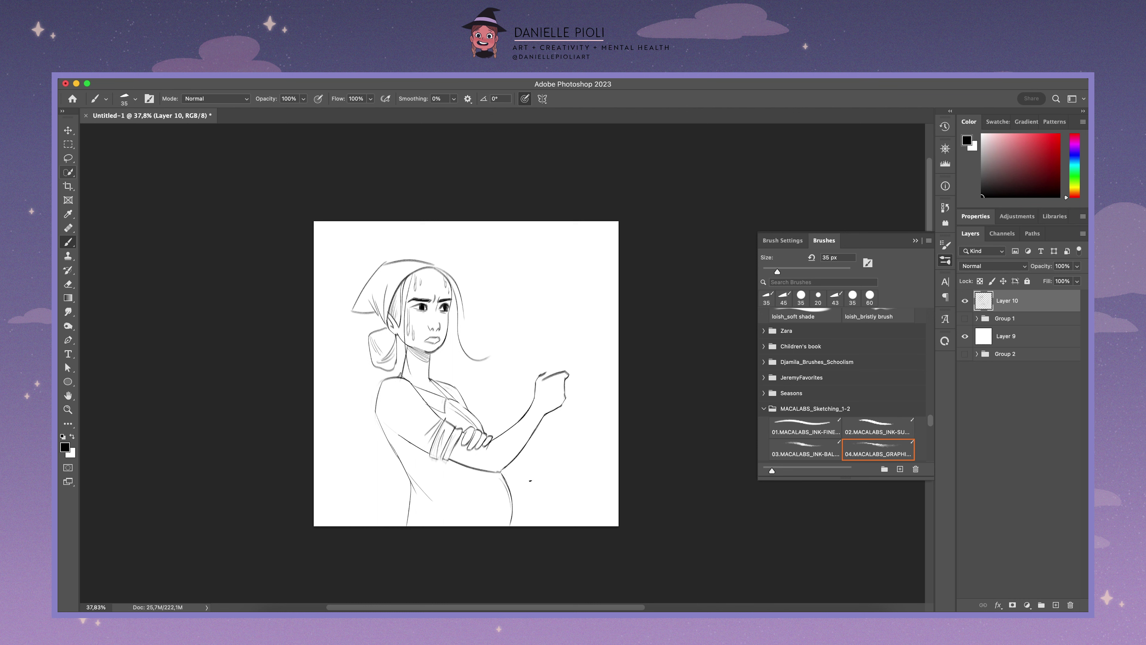
Step: At 50 px, ink the tall staff through the fist to the canvas bottom and hatch the headscarf in a checked pattern
{"action": "left_click", "coordinate": [965, 319]}
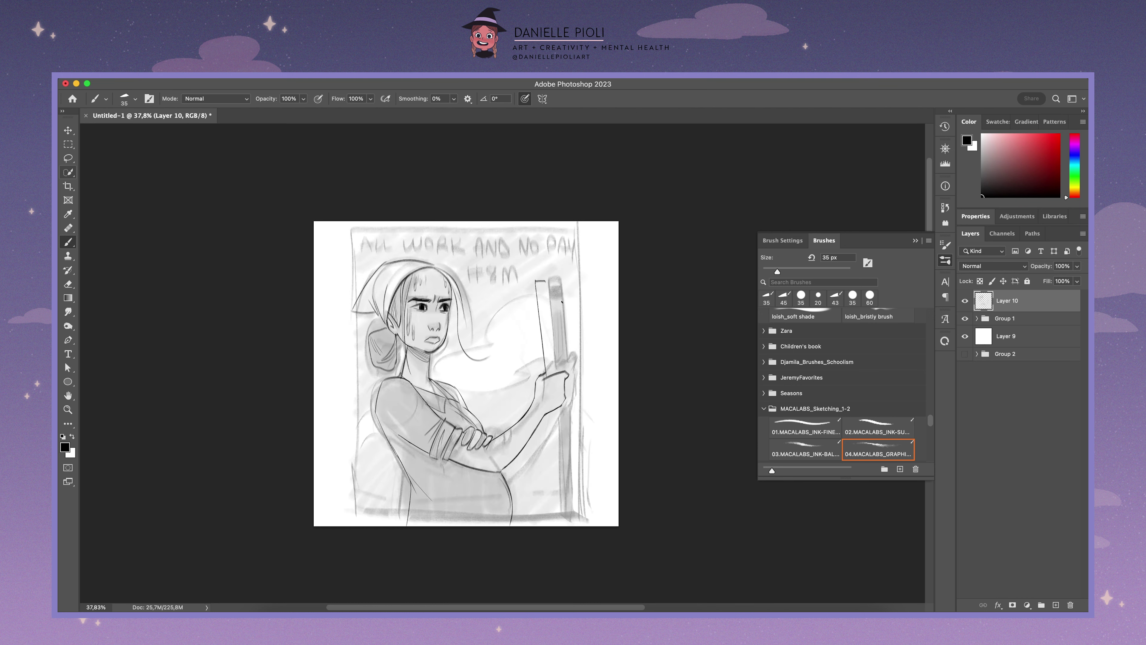
{"action": "key", "text": "bracketright"}
{"action": "left_click", "coordinate": [965, 319]}
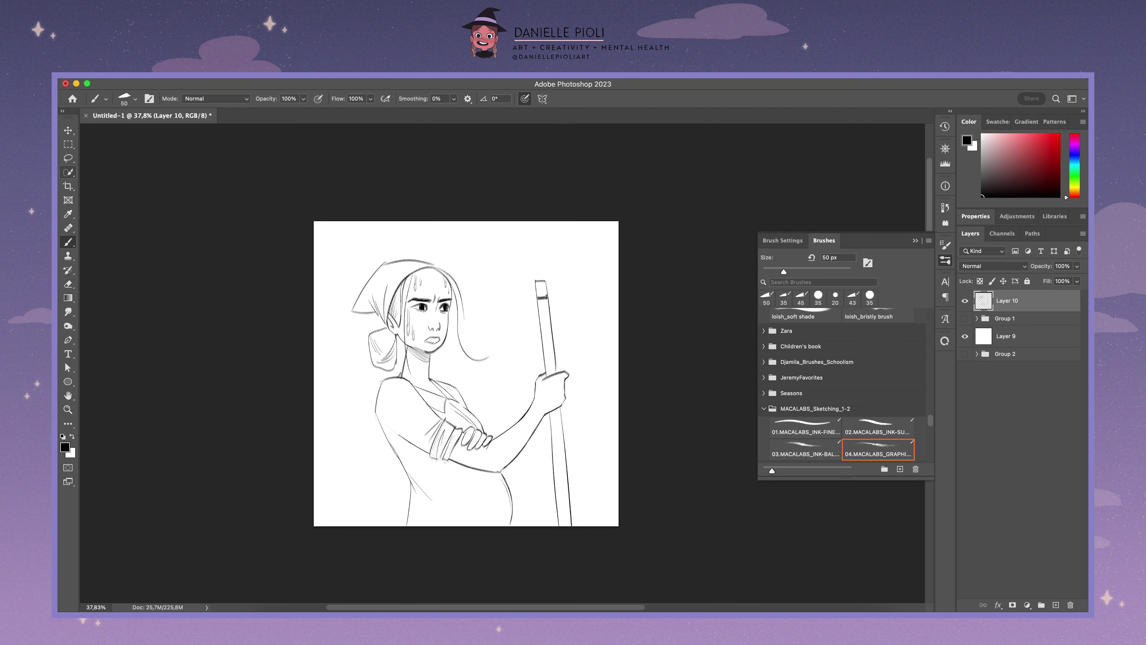
{"action": "left_click_drag", "start_coordinate": [540, 282], "coordinate": [555, 378]}
{"action": "left_click_drag", "start_coordinate": [556, 418], "coordinate": [567, 519]}
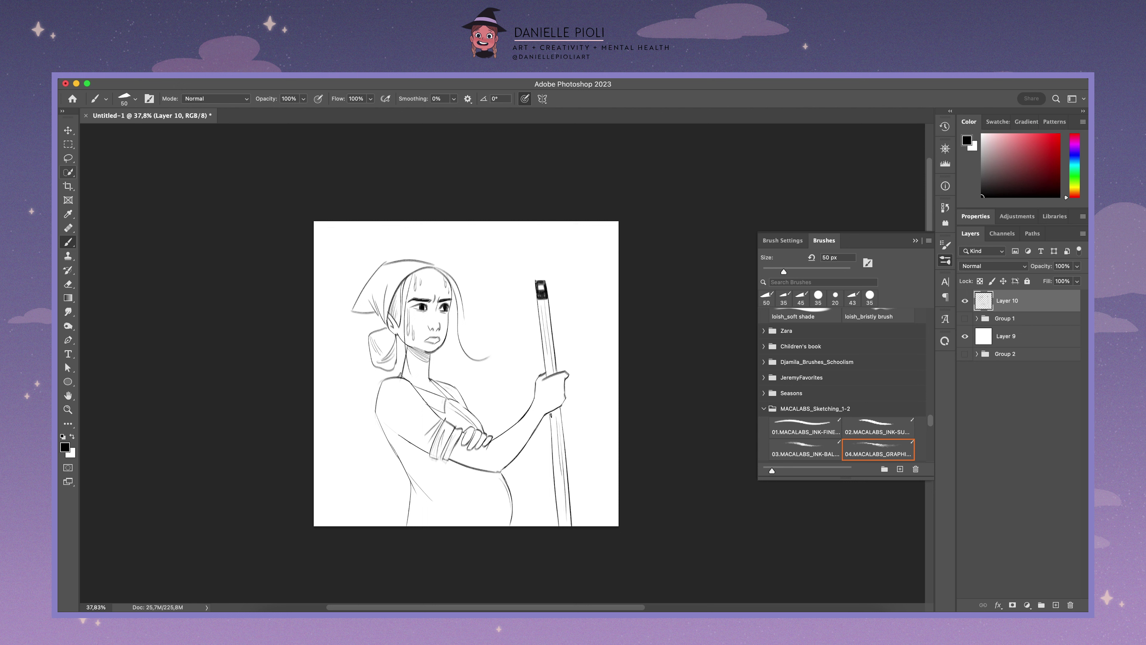
{"action": "left_click_drag", "start_coordinate": [551, 414], "coordinate": [559, 527]}
{"action": "mouse_move", "coordinate": [411, 263]}
{"action": "left_mouse_down"}
{"action": "mouse_move", "coordinate": [380, 271]}
{"action": "mouse_move", "coordinate": [363, 309]}
{"action": "left_mouse_up"}
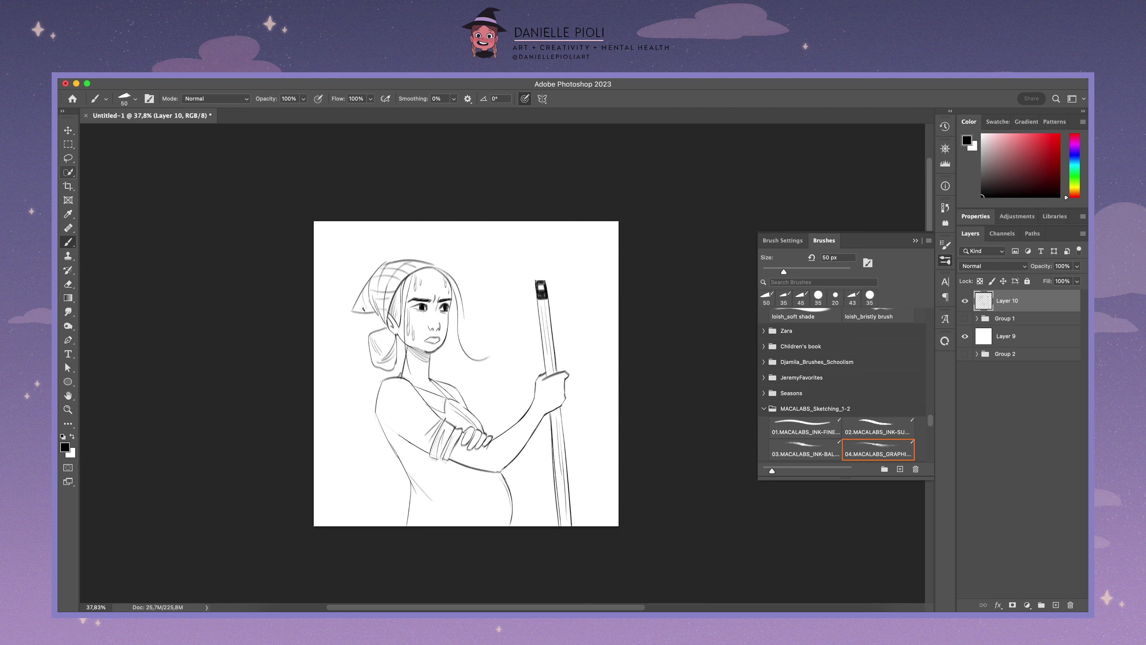
Step: Add Layer 11 below the line art and lasso the headscarf, face, neck, arm and body together
{"action": "key", "text": "ctrl+shift+alt+n"}
{"action": "key", "text": "l"}
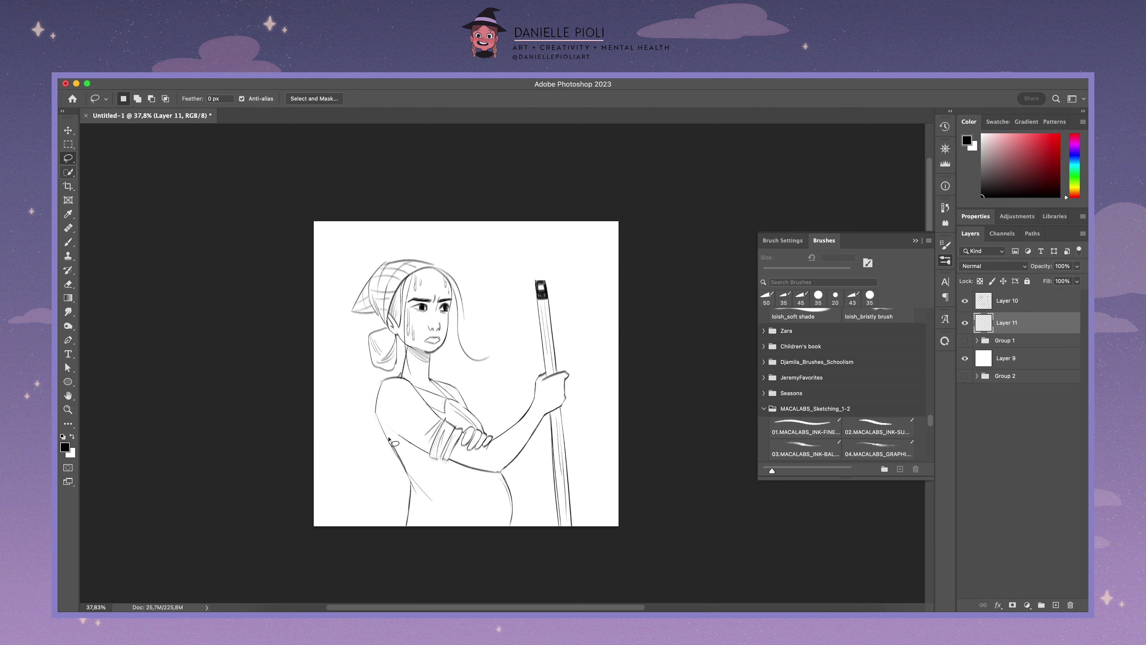
{"action": "mouse_move", "coordinate": [391, 329]}
{"action": "left_mouse_down"}
{"action": "mouse_move", "coordinate": [393, 266]}
{"action": "mouse_move", "coordinate": [431, 553]}
{"action": "left_mouse_up"}
{"action": "mouse_move", "coordinate": [438, 351]}
{"action": "left_mouse_down"}
{"action": "mouse_move", "coordinate": [492, 457]}
{"action": "mouse_move", "coordinate": [437, 543]}
{"action": "left_mouse_up"}
{"action": "left_click_drag", "start_coordinate": [512, 508], "coordinate": [500, 472]}
{"action": "left_click_drag", "start_coordinate": [379, 414], "coordinate": [392, 409]}
{"action": "scroll", "coordinate": [503, 363], "scroll_direction": "up", "scroll_amount": 3}
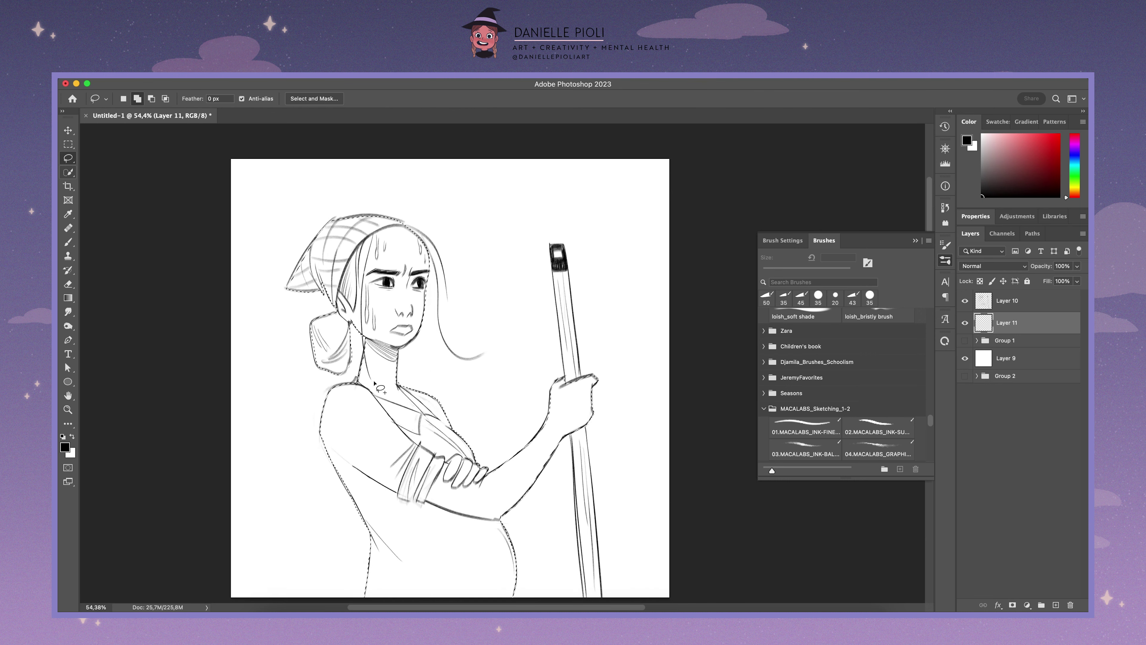
{"action": "key", "text": "shift"}
{"action": "scroll", "coordinate": [484, 362], "scroll_direction": "down", "scroll_amount": 2}
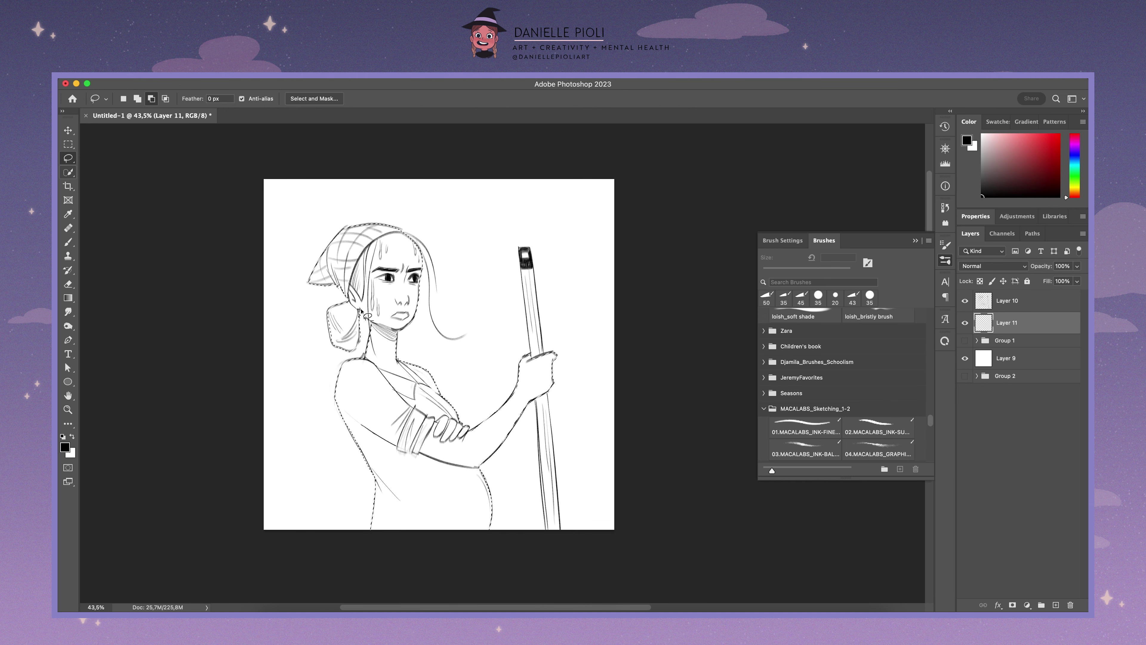
Step: Fill the selected figure with a tan foreground colour, then deselect
{"action": "key", "text": "g"}
{"action": "left_click", "coordinate": [986, 168]}
{"action": "left_click", "coordinate": [1076, 192]}
{"action": "left_click", "coordinate": [996, 151]}
{"action": "key", "text": "alt+BackSpace"}
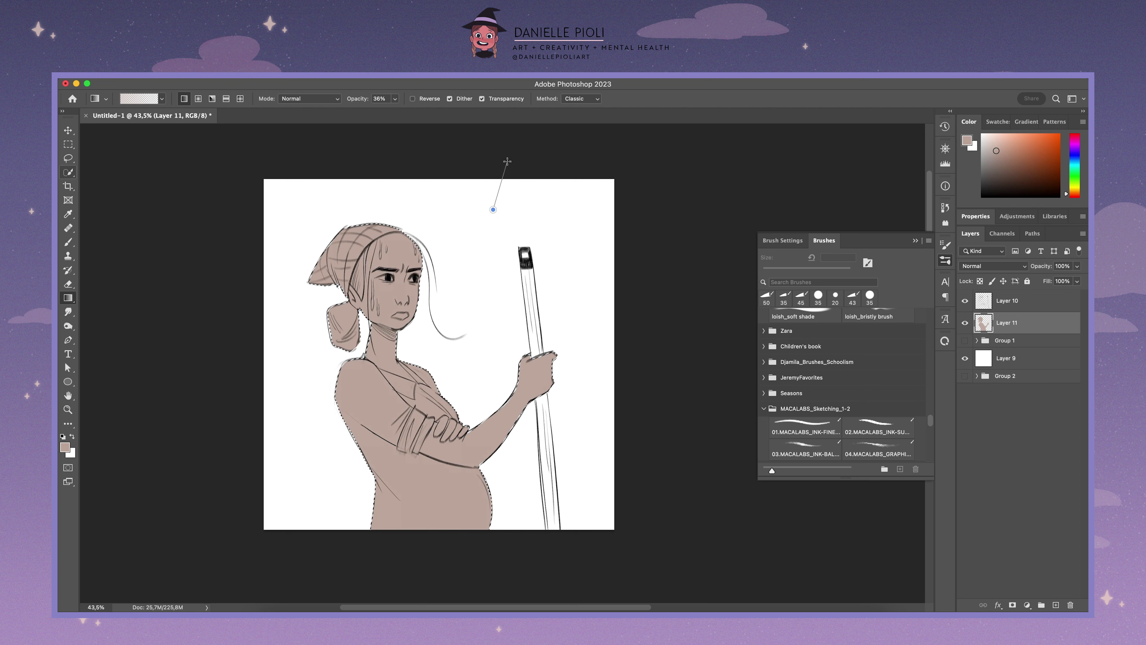
{"action": "key", "text": "ctrl+d"}
Step: Choose a 25 px hard round brush
{"action": "key", "text": "b"}
{"action": "left_click", "coordinate": [877, 449]}
{"action": "scroll", "coordinate": [926, 427], "scroll_direction": "down", "scroll_amount": 3}
{"action": "left_click", "coordinate": [878, 412]}
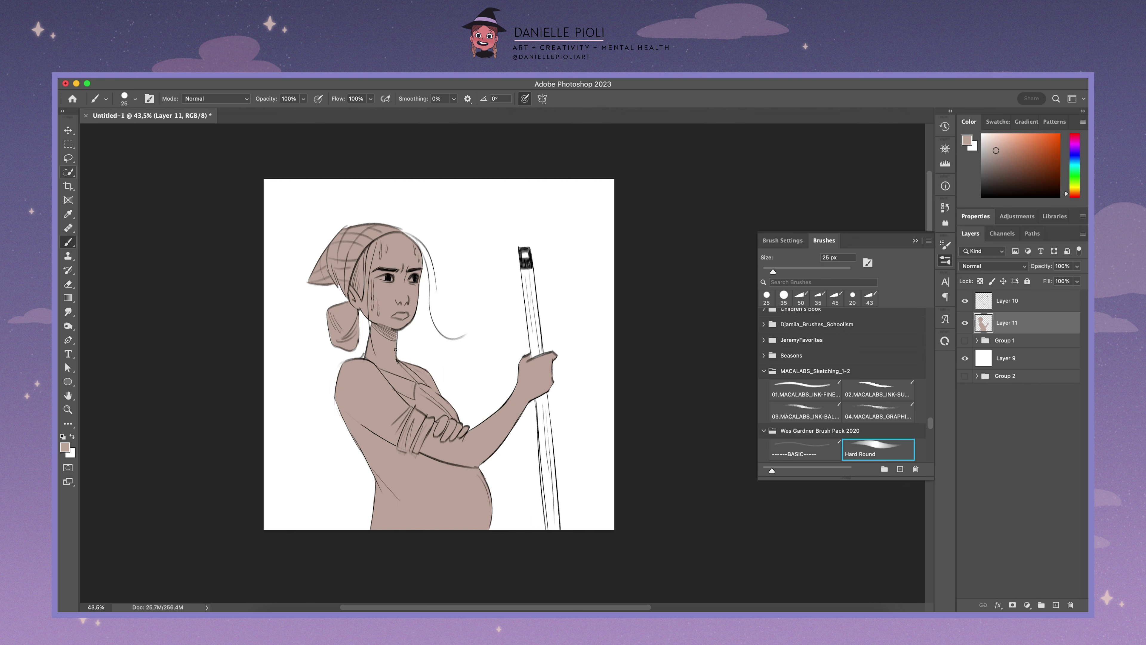
{"action": "scroll", "coordinate": [451, 216], "scroll_direction": "up", "scroll_amount": 5}
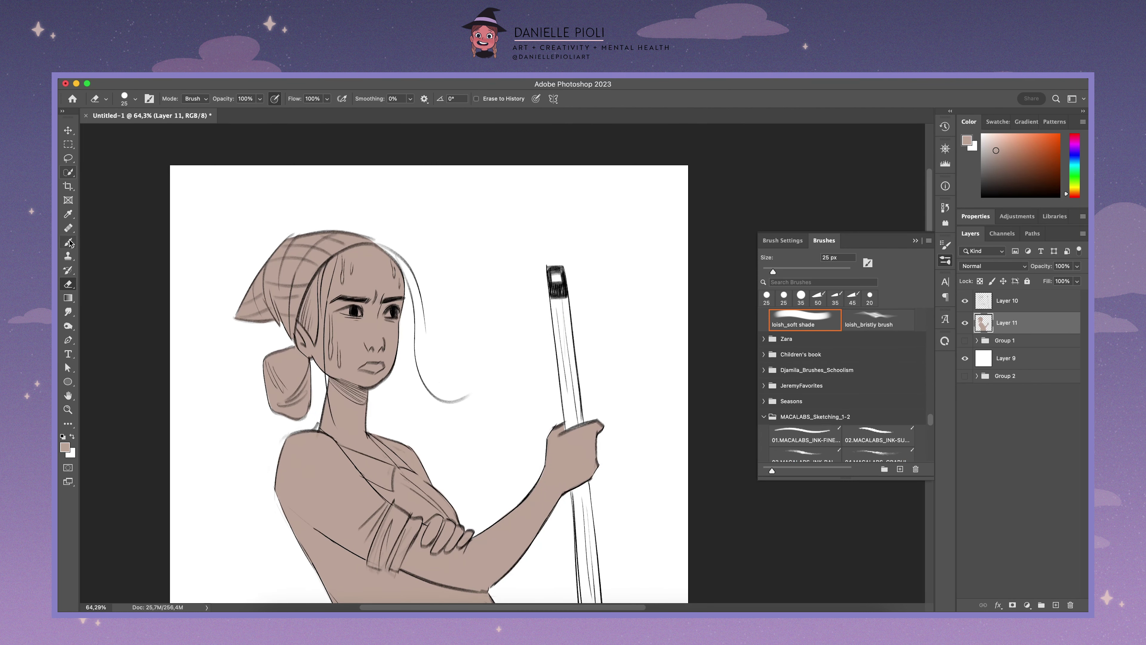
{"action": "scroll", "coordinate": [449, 359], "scroll_direction": "down", "scroll_amount": 4}
Step: Boost the tan fill's saturation to +24 with Hue/Saturation
{"action": "key", "text": "ctrl+u"}
{"action": "left_click_drag", "start_coordinate": [832, 367], "coordinate": [844, 371]}
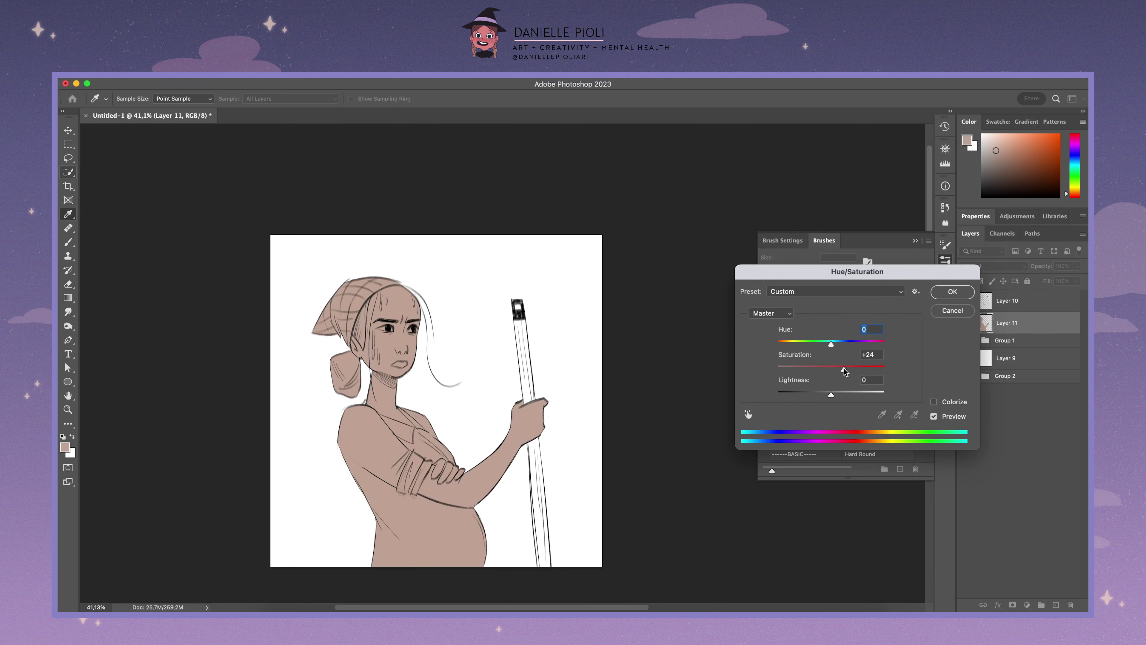
{"action": "key", "text": "Return"}
{"action": "key", "text": "b"}
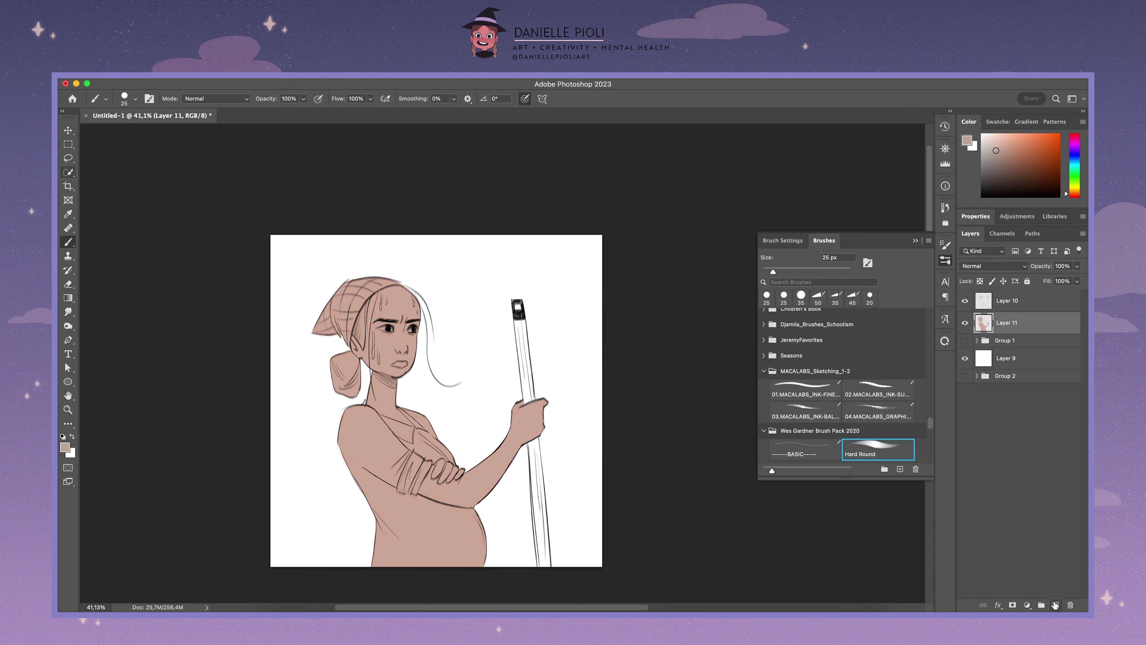
Step: Add a new layer clipped to the base colour and lasso the hair bun
{"action": "left_click", "coordinate": [1055, 605]}
{"action": "key", "text": "ctrl+alt+g"}
{"action": "key", "text": "l"}
{"action": "mouse_move", "coordinate": [347, 348]}
{"action": "left_mouse_down"}
{"action": "mouse_move", "coordinate": [325, 397]}
{"action": "mouse_move", "coordinate": [364, 362]}
{"action": "mouse_move", "coordinate": [369, 300]}
{"action": "left_mouse_up"}
Step: Fill the hair bun and hairline with a dark brown gradient, then deselect
{"action": "key", "text": "g"}
{"action": "left_click", "coordinate": [519, 311], "text": "alt"}
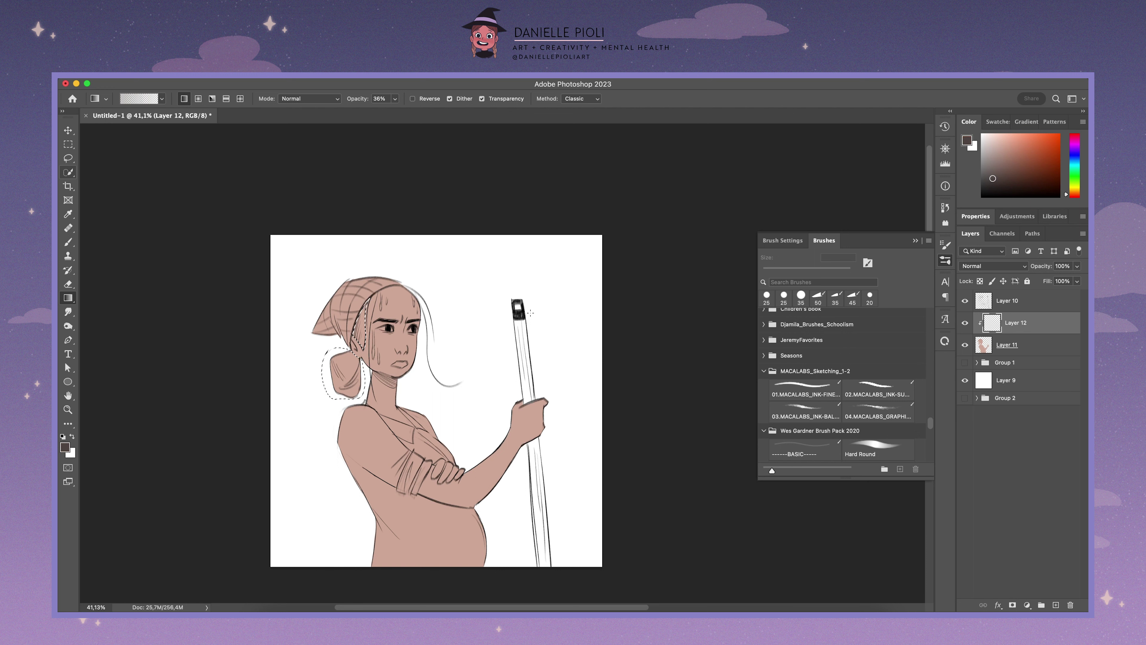
{"action": "left_click_drag", "start_coordinate": [357, 393], "coordinate": [368, 312]}
{"action": "key", "text": "ctrl+d"}
Step: On a new clipped layer, fill the headscarf with a darker teal gradient
{"action": "key", "text": "ctrl+alt+shift+n"}
{"action": "key", "text": "ctrl+alt+g"}
{"action": "left_click", "coordinate": [68, 155]}
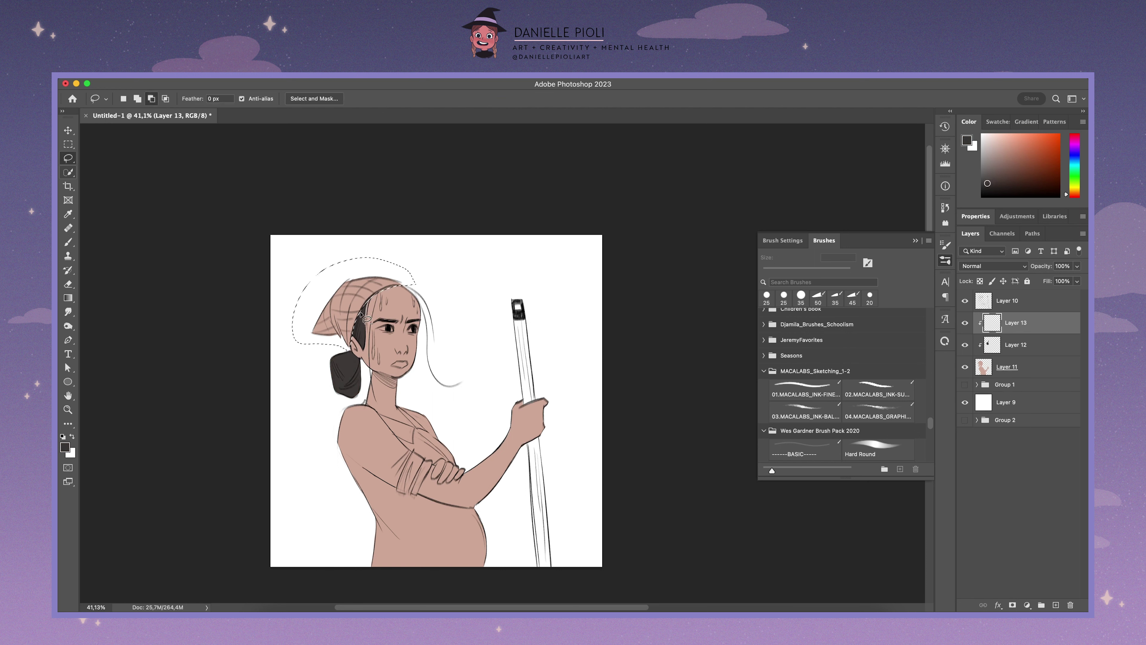
{"action": "key", "text": "g"}
{"action": "left_click", "coordinate": [423, 445], "text": "alt"}
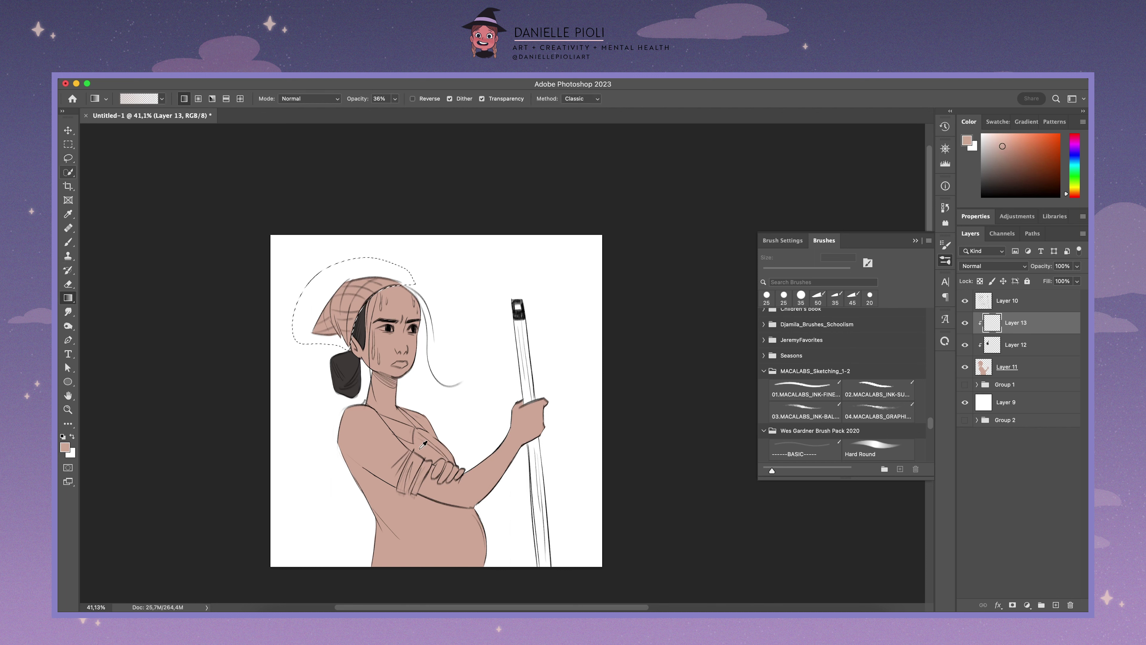
{"action": "left_click_drag", "start_coordinate": [1076, 193], "coordinate": [1075, 164]}
{"action": "left_click", "coordinate": [993, 136]}
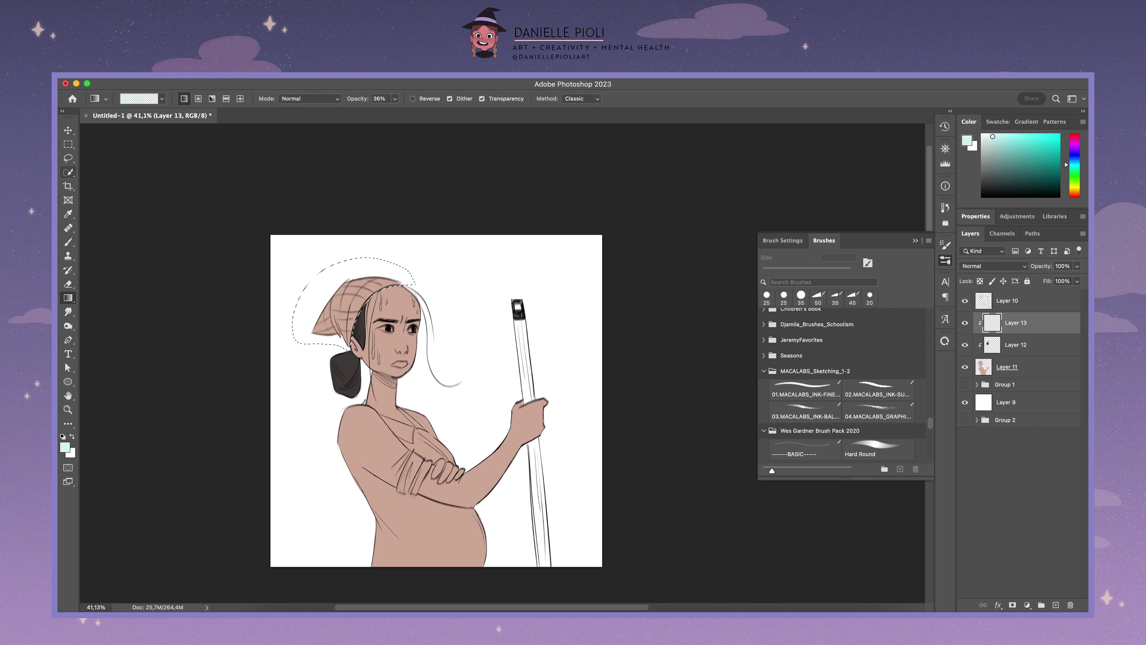
{"action": "left_click_drag", "start_coordinate": [334, 325], "coordinate": [426, 232]}
{"action": "left_click", "coordinate": [995, 163]}
{"action": "left_click_drag", "start_coordinate": [335, 325], "coordinate": [406, 271]}
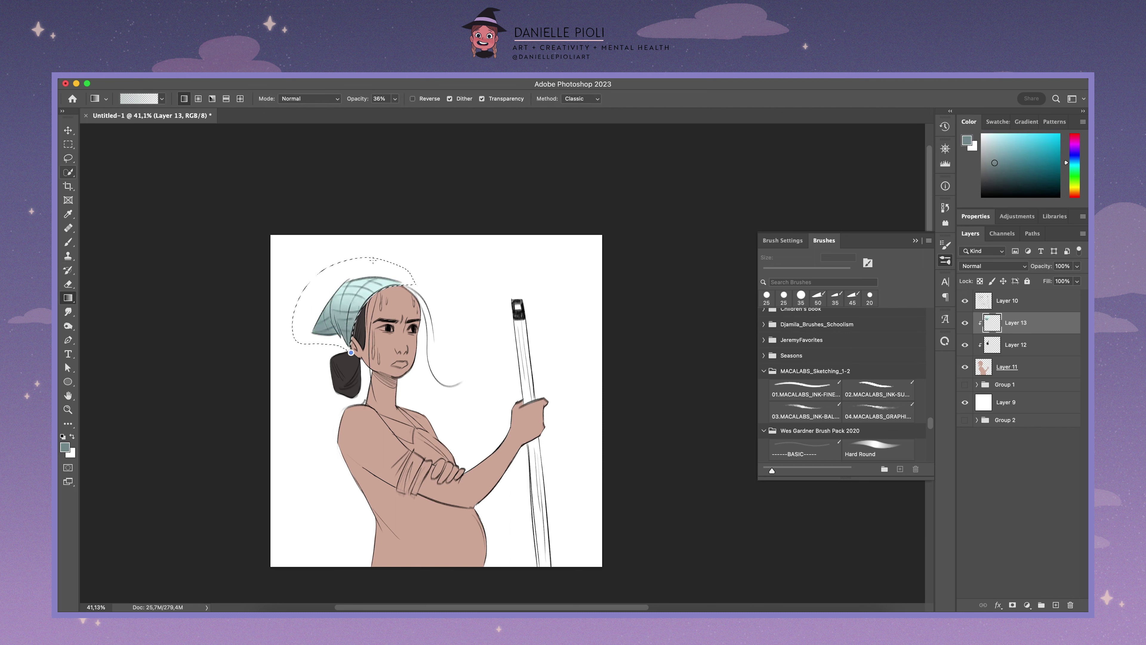
{"action": "key", "text": "ctrl+d"}
Step: On another clipped layer, lasso the dress and fill it with a grey-green gradient
{"action": "key", "text": "l"}
{"action": "key", "text": "alt+bracketleft"}
{"action": "key", "text": "alt+bracketleft"}
{"action": "key", "text": "ctrl+shift+alt+n"}
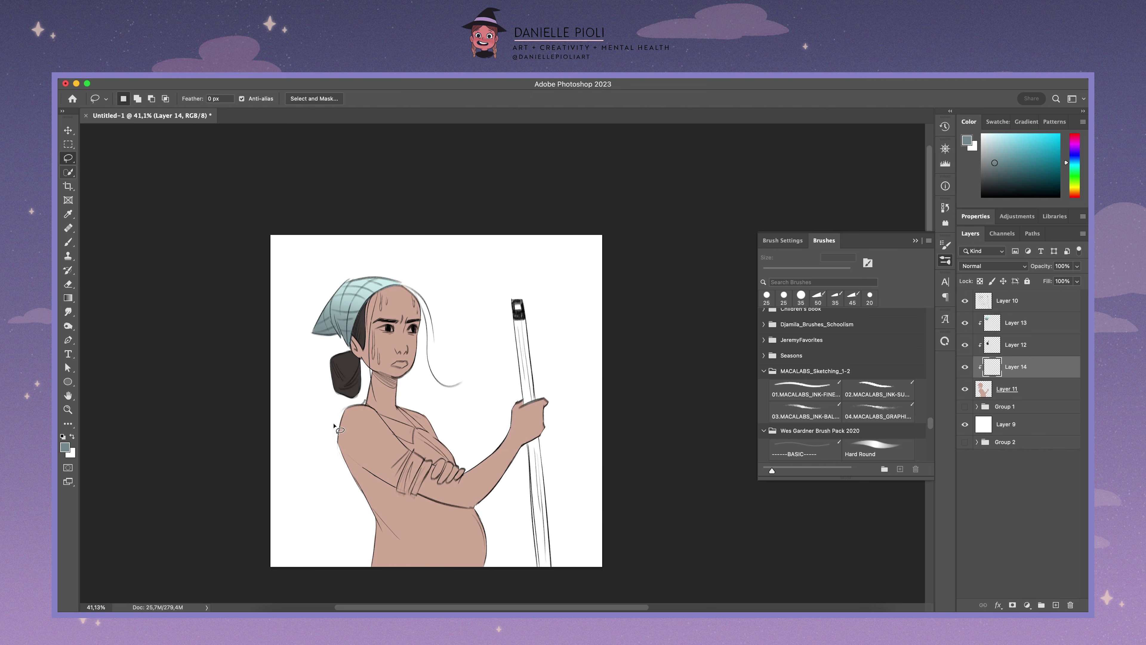
{"action": "mouse_move", "coordinate": [325, 418]}
{"action": "left_mouse_down"}
{"action": "mouse_move", "coordinate": [422, 497]}
{"action": "mouse_move", "coordinate": [458, 468]}
{"action": "mouse_move", "coordinate": [402, 395]}
{"action": "left_mouse_up"}
{"action": "key", "text": "g"}
{"action": "left_click", "coordinate": [346, 308], "text": "alt"}
{"action": "mouse_move", "coordinate": [521, 257]}
{"action": "left_mouse_down"}
{"action": "mouse_move", "coordinate": [469, 369]}
{"action": "mouse_move", "coordinate": [470, 360]}
{"action": "mouse_move", "coordinate": [652, 325]}
{"action": "left_mouse_up"}
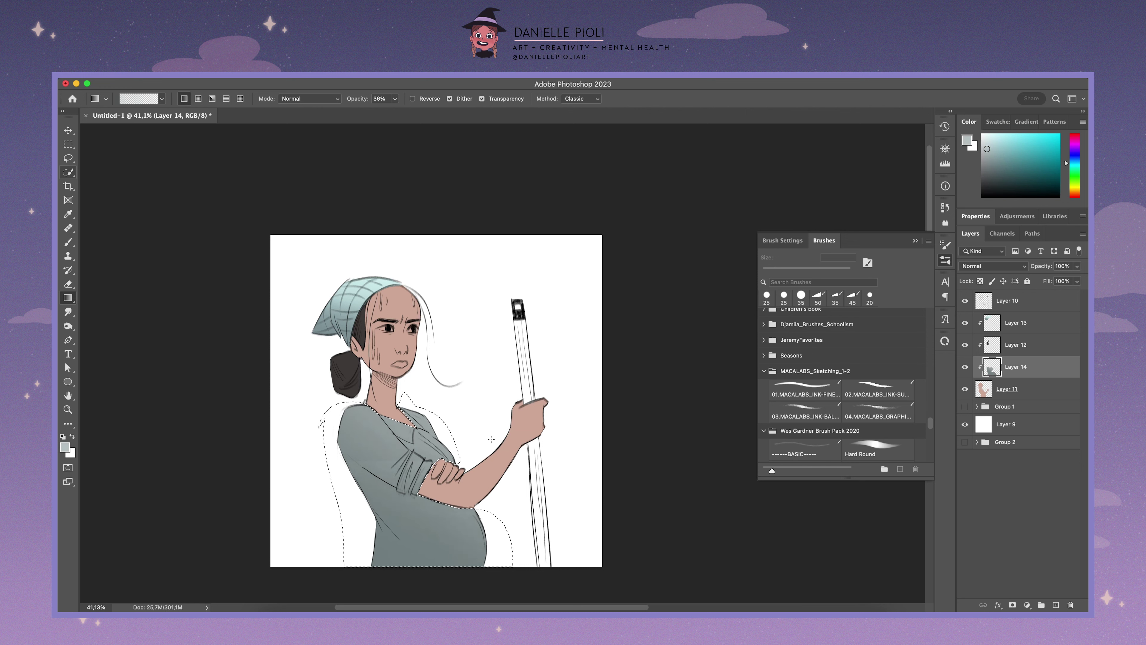
{"action": "key", "text": "ctrl+d"}
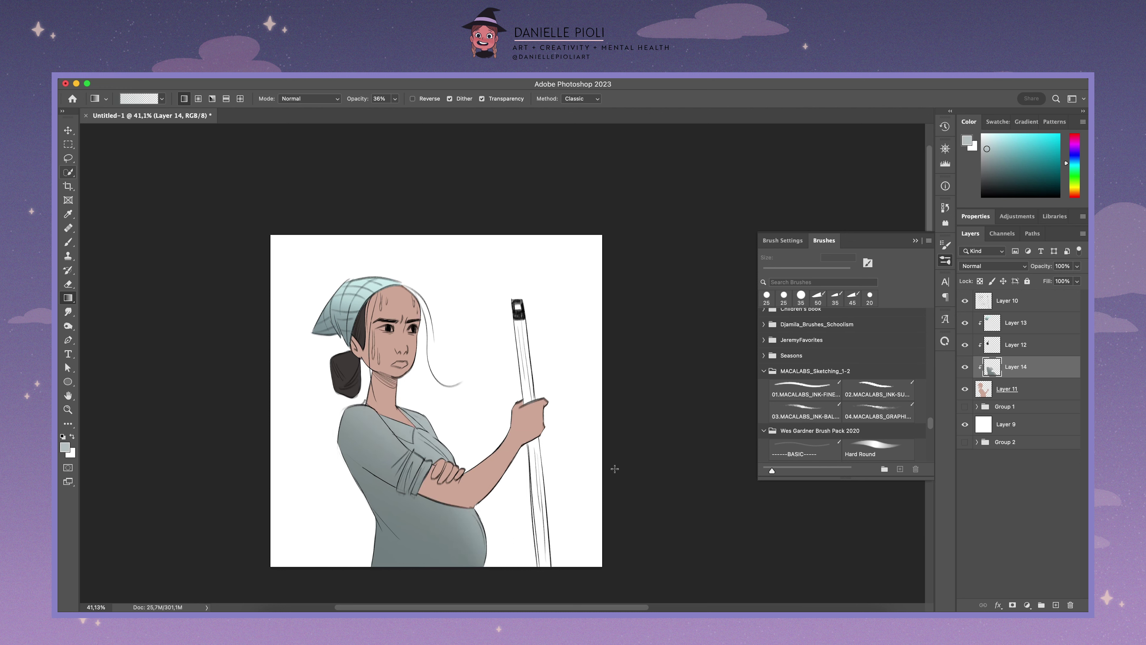
{"action": "left_click", "coordinate": [1038, 389]}
Step: Lasso the cheeks on Layer 11 and make them pinker with Hue/Saturation
{"action": "key", "text": "l"}
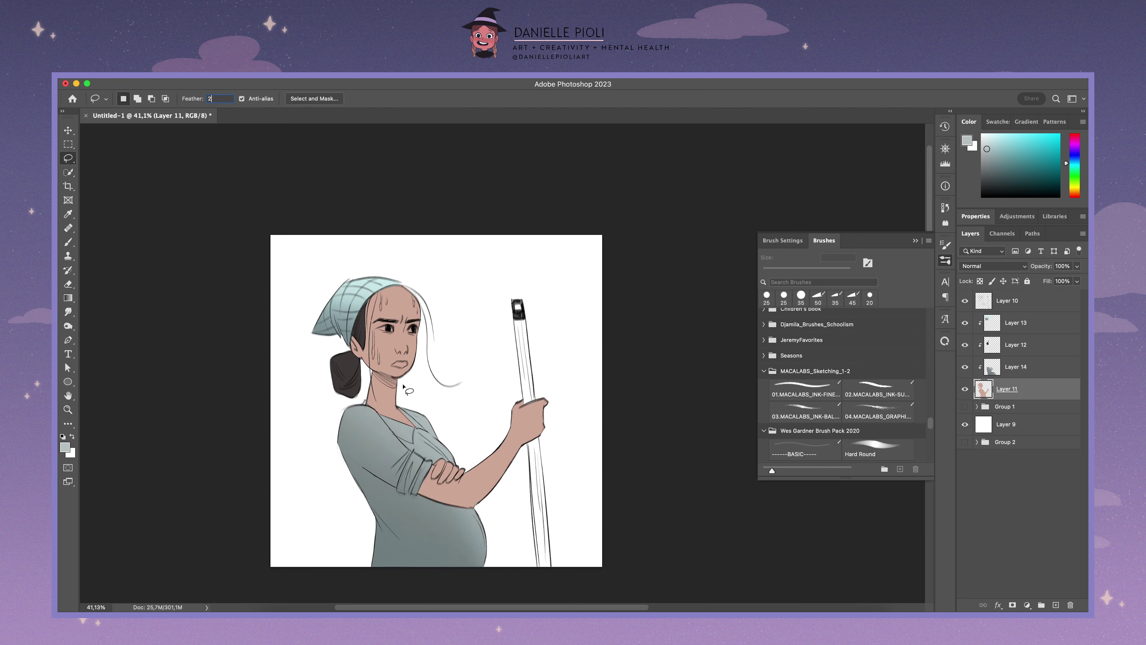
{"action": "left_click_drag", "start_coordinate": [379, 348], "coordinate": [378, 344]}
{"action": "key", "text": "ctrl+u"}
{"action": "mouse_move", "coordinate": [820, 370]}
{"action": "left_mouse_down"}
{"action": "mouse_move", "coordinate": [836, 369]}
{"action": "mouse_move", "coordinate": [832, 394]}
{"action": "left_mouse_up"}
{"action": "left_click_drag", "start_coordinate": [831, 344], "coordinate": [839, 371]}
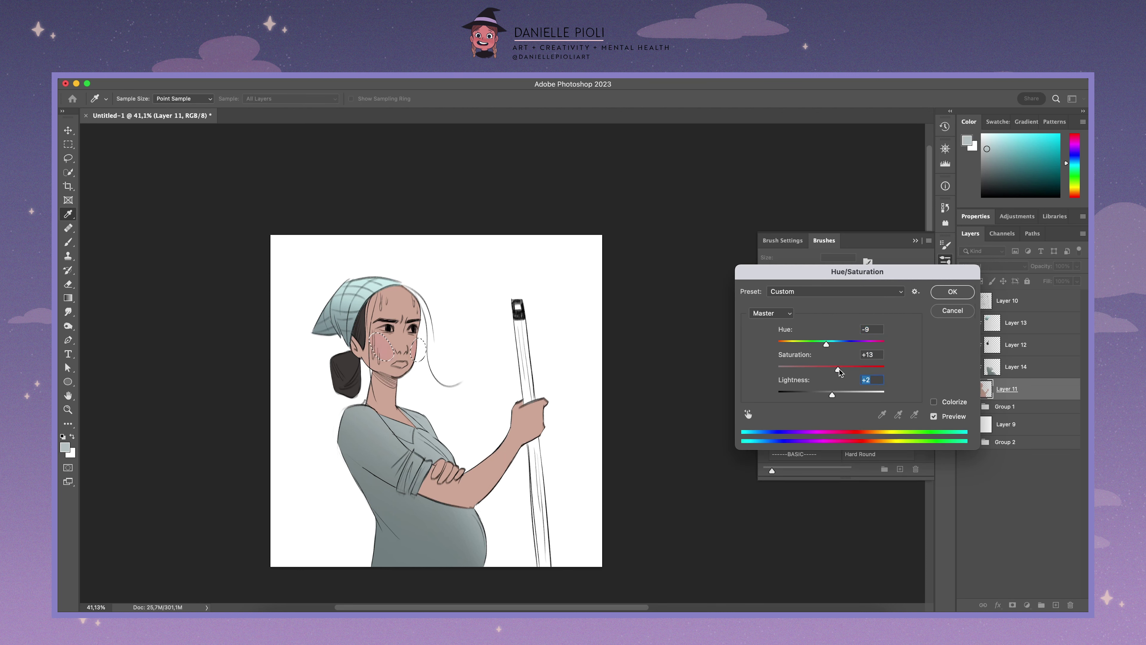
{"action": "left_click", "coordinate": [952, 292]}
Step: Refine the blush with Color Balance, Curves and slightly lower saturation, then deselect
{"action": "key", "text": "ctrl+b"}
{"action": "left_click_drag", "start_coordinate": [728, 288], "coordinate": [736, 288]}
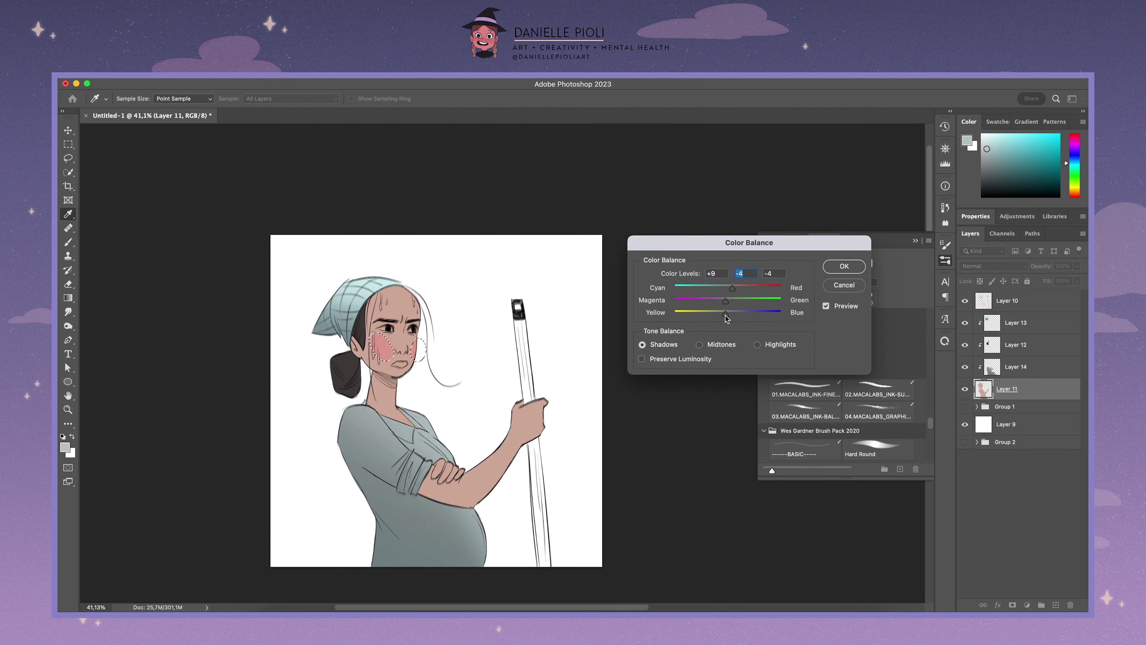
{"action": "left_click", "coordinate": [844, 266]}
{"action": "key", "text": "ctrl+m"}
{"action": "left_click_drag", "start_coordinate": [819, 435], "coordinate": [812, 429]}
{"action": "left_click", "coordinate": [1022, 339]}
{"action": "key", "text": "ctrl+u"}
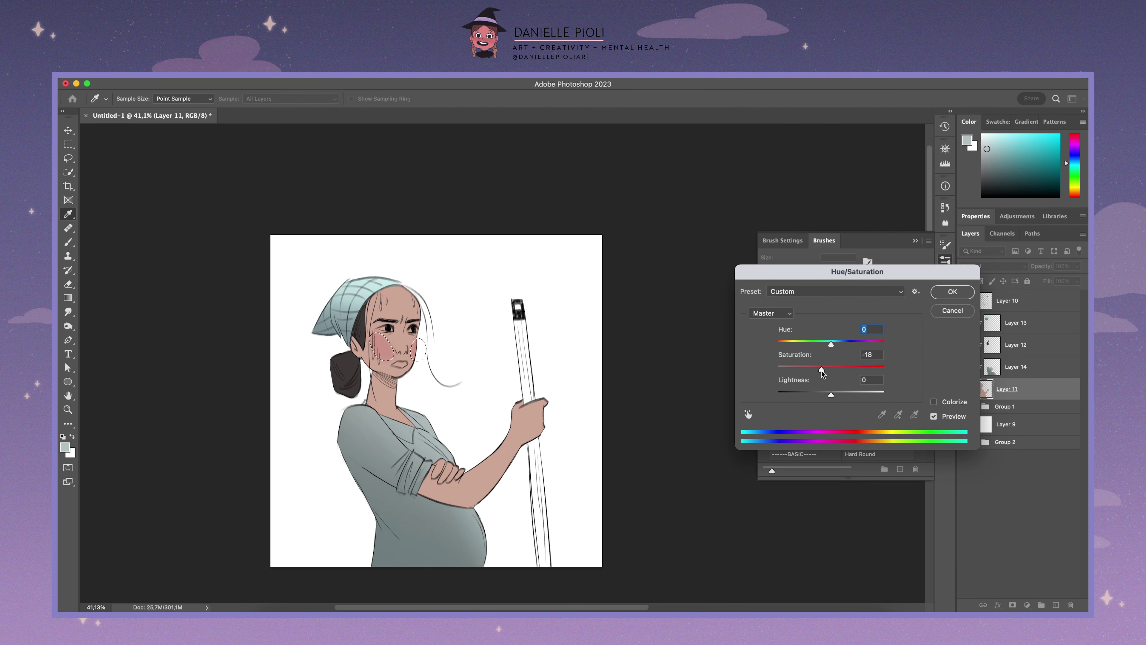
{"action": "left_click_drag", "start_coordinate": [831, 369], "coordinate": [827, 373]}
{"action": "key", "text": "Return"}
{"action": "key", "text": "ctrl+d"}
Step: Add a clipped Multiply Layer 15 above Layer 13 and sample the arm's skin tone
{"action": "key", "text": "l"}
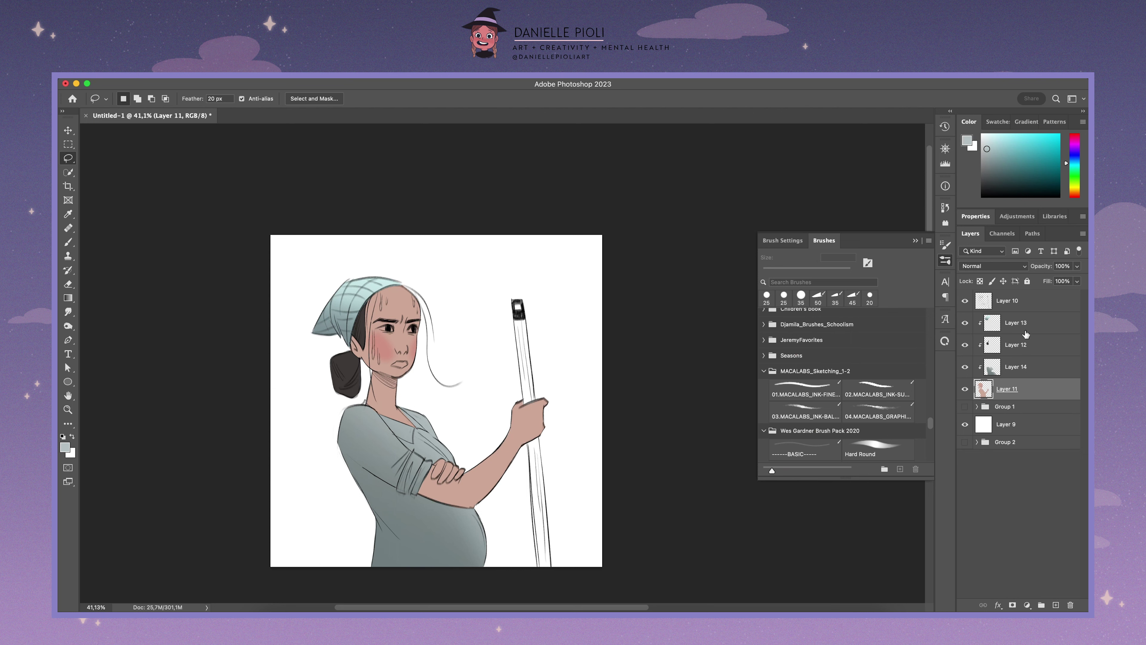
{"action": "left_click", "coordinate": [1025, 332]}
{"action": "key", "text": "ctrl+shift+alt+n"}
{"action": "key", "text": "b"}
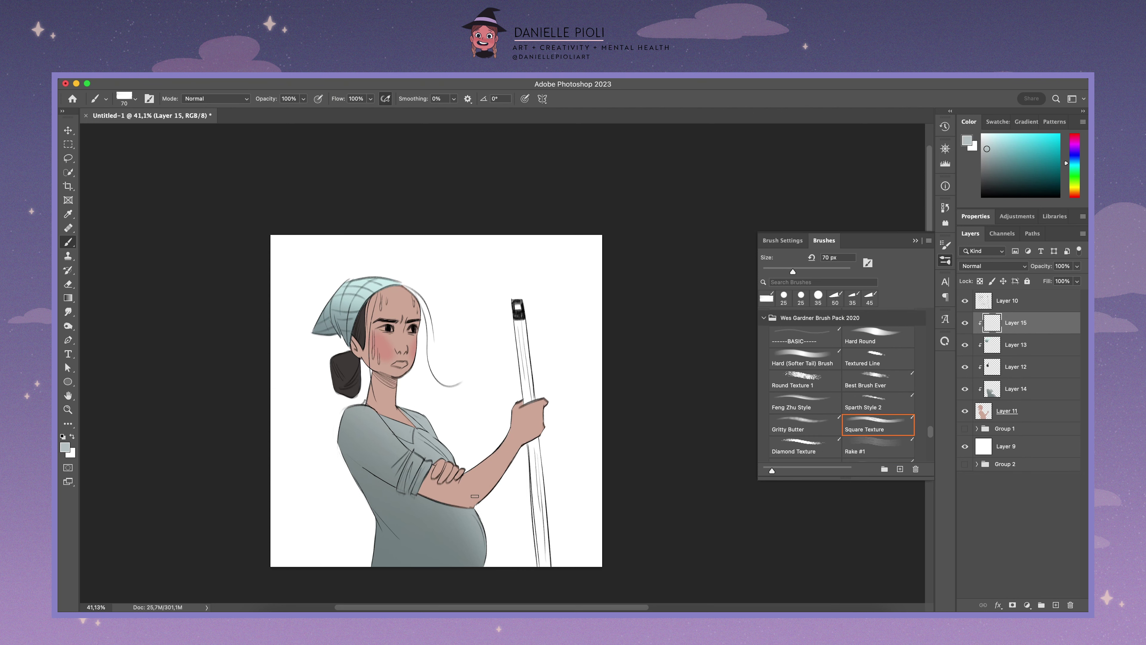
{"action": "left_click", "coordinate": [474, 496], "text": "alt"}
{"action": "left_click", "coordinate": [993, 265]}
{"action": "left_click", "coordinate": [989, 302]}
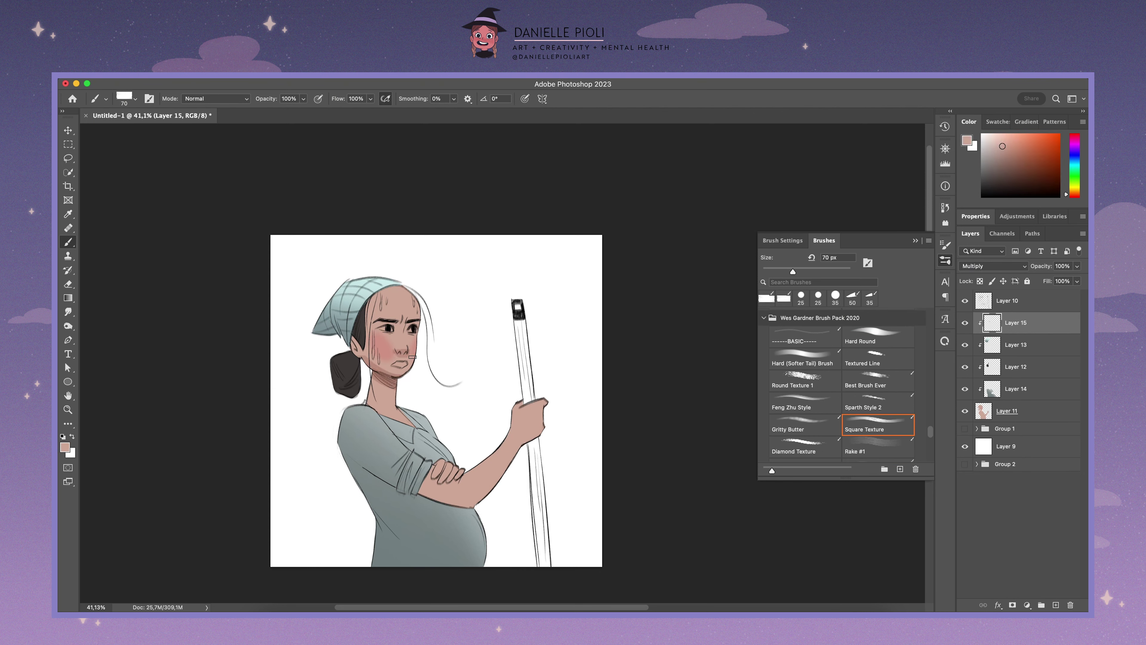
Step: Paint textured shading along the brow, hairline, crossed arm's sleeve and forearm
{"action": "left_click_drag", "start_coordinate": [390, 320], "coordinate": [414, 320]}
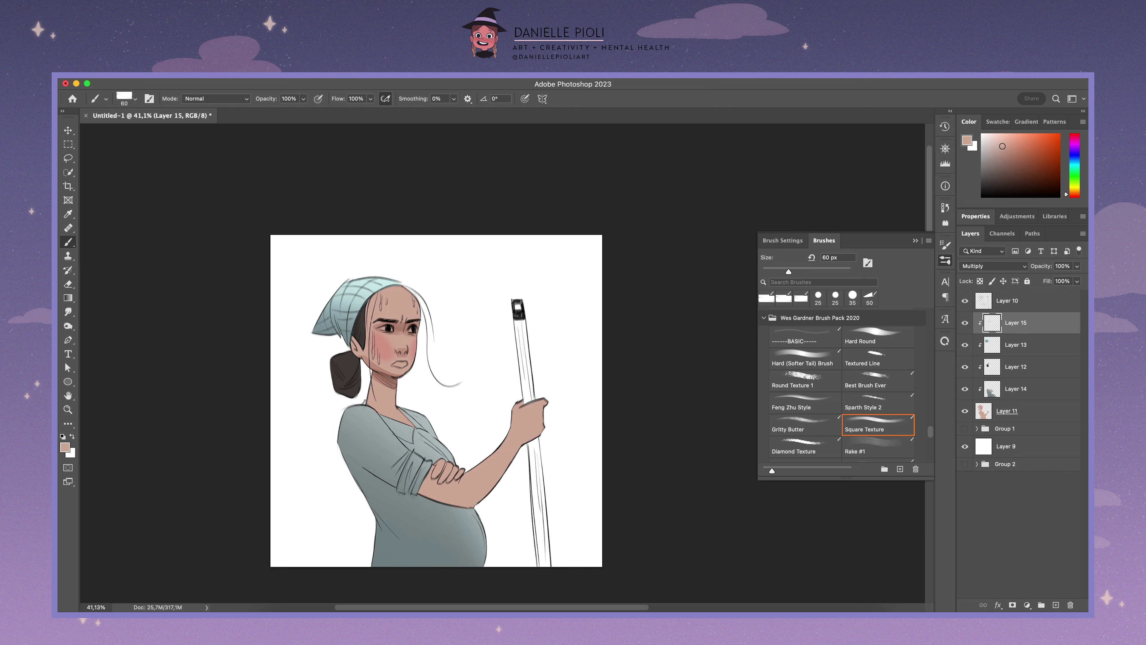
{"action": "mouse_move", "coordinate": [361, 339]}
{"action": "left_mouse_down"}
{"action": "mouse_move", "coordinate": [354, 316]}
{"action": "mouse_move", "coordinate": [332, 325]}
{"action": "left_mouse_up"}
{"action": "left_click_drag", "start_coordinate": [368, 472], "coordinate": [452, 509]}
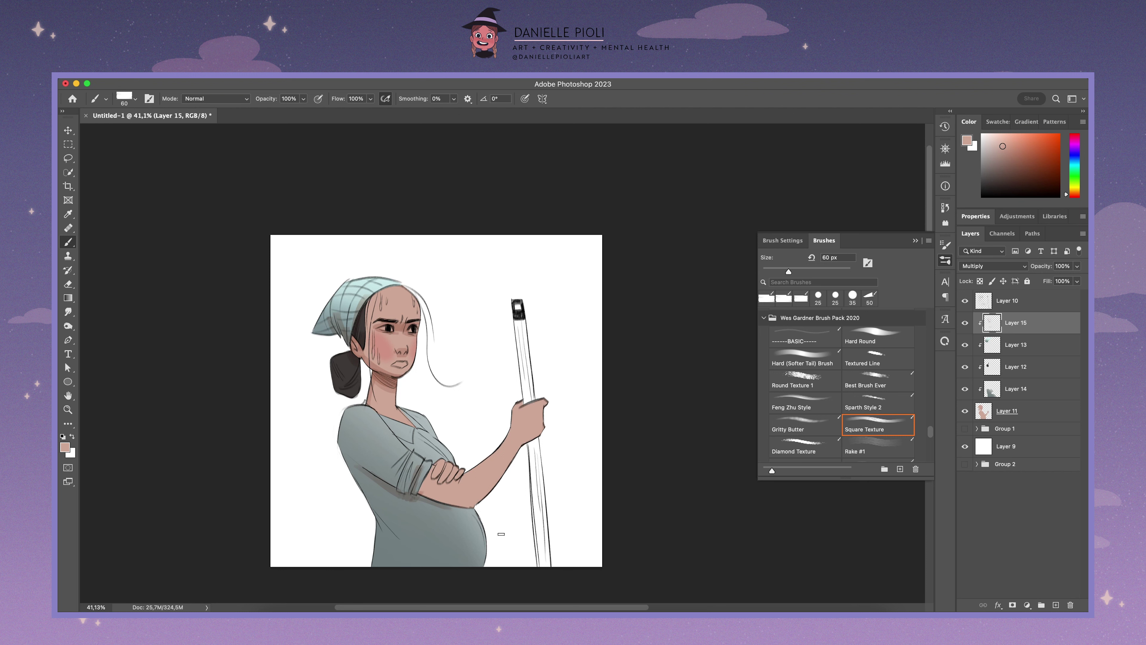
{"action": "left_click_drag", "start_coordinate": [397, 541], "coordinate": [370, 499]}
{"action": "key", "text": "bracketleft"}
{"action": "mouse_move", "coordinate": [395, 453]}
{"action": "left_mouse_down"}
{"action": "mouse_move", "coordinate": [412, 493]}
{"action": "mouse_move", "coordinate": [434, 494]}
{"action": "left_mouse_up"}
{"action": "mouse_move", "coordinate": [469, 505]}
{"action": "left_mouse_down"}
{"action": "mouse_move", "coordinate": [439, 495]}
{"action": "mouse_move", "coordinate": [481, 506]}
{"action": "mouse_move", "coordinate": [555, 402]}
{"action": "left_mouse_up"}
{"action": "key", "text": "bracketright"}
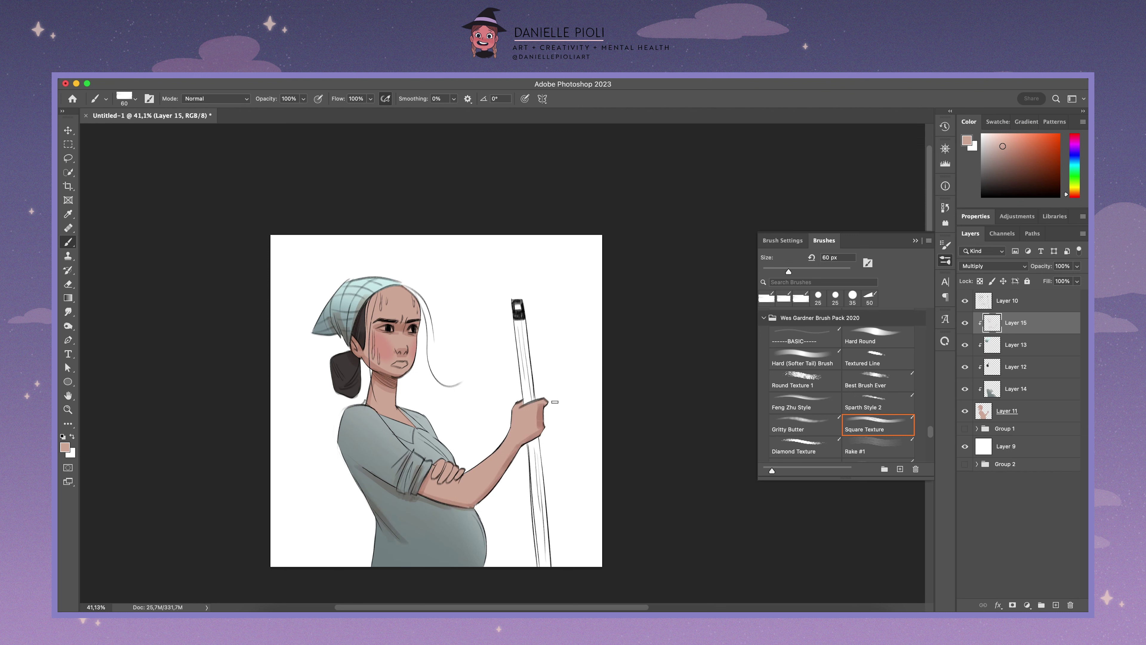
{"action": "mouse_move", "coordinate": [447, 477]}
{"action": "left_mouse_down"}
{"action": "mouse_move", "coordinate": [438, 482]}
{"action": "mouse_move", "coordinate": [453, 497]}
{"action": "mouse_move", "coordinate": [473, 492]}
{"action": "left_mouse_up"}
Step: Compare the forearm shading with undo/redo, then repaint it more lightly under the hand
{"action": "key", "text": "ctrl+z"}
{"action": "key", "text": "ctrl+shift+z"}
{"action": "key", "text": "ctrl+z"}
{"action": "key", "text": "ctrl+shift+z"}
{"action": "key", "text": "ctrl+z"}
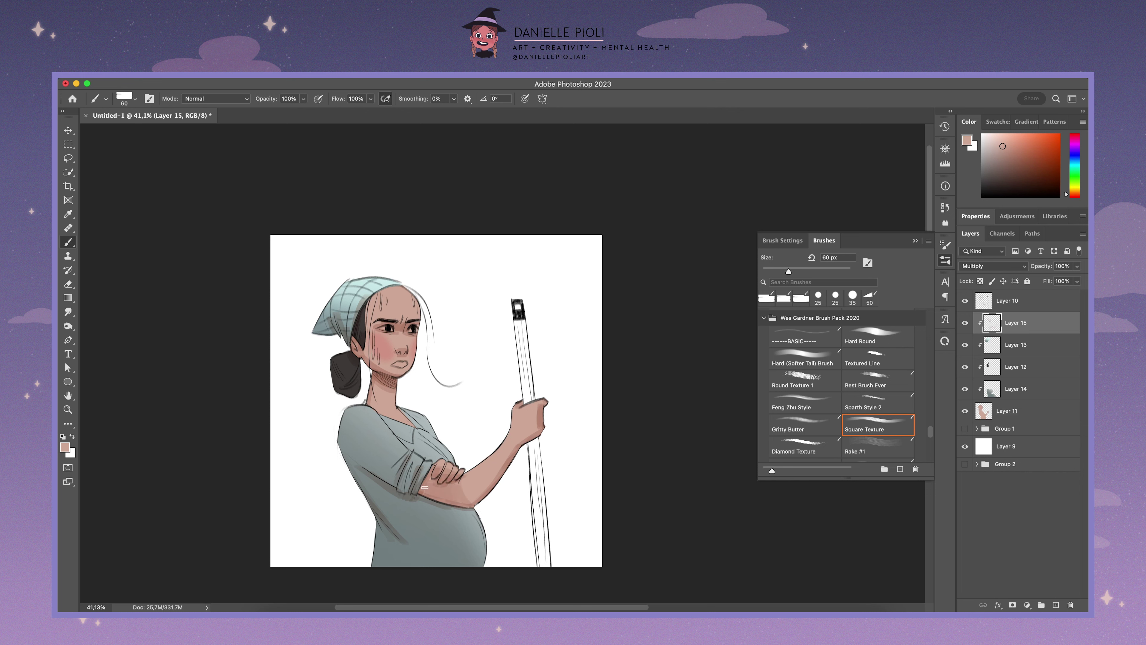
{"action": "mouse_move", "coordinate": [473, 502]}
{"action": "left_mouse_down"}
{"action": "mouse_move", "coordinate": [455, 483]}
{"action": "mouse_move", "coordinate": [474, 500]}
{"action": "mouse_move", "coordinate": [481, 491]}
{"action": "left_mouse_up"}
Step: Shade the headscarf beside the hair with a 40 px brush, then ready a 60 px eraser
{"action": "key", "text": "bracketright"}
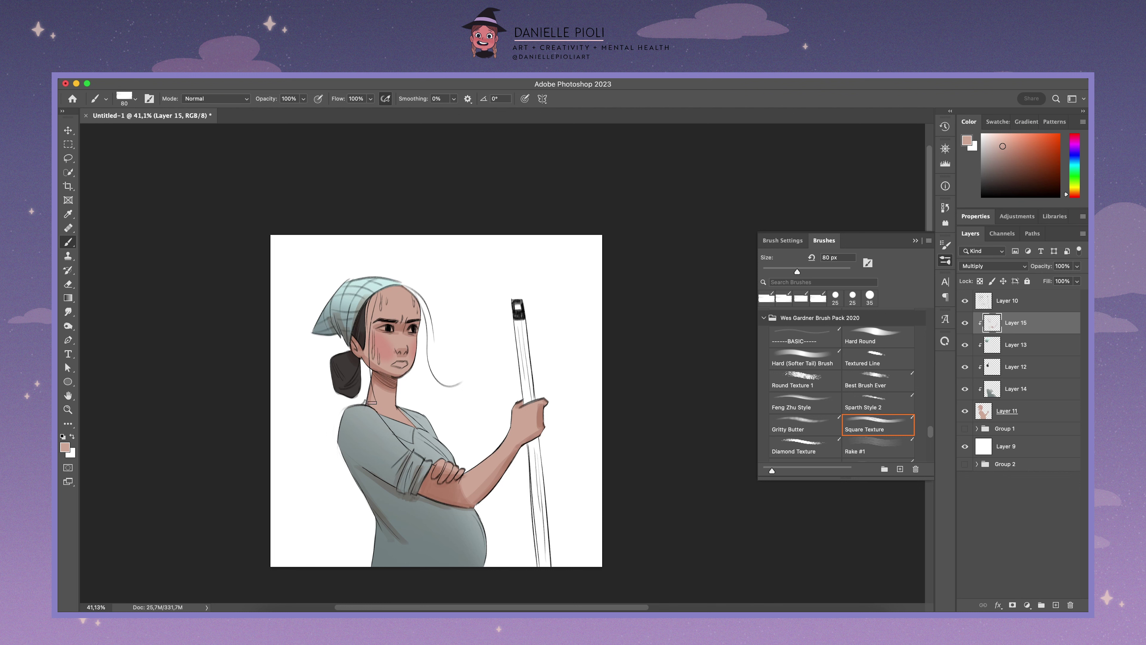
{"action": "key", "text": "bracketleft"}
{"action": "key", "text": "bracketleft"}
{"action": "key", "text": "bracketleft"}
{"action": "key", "text": "bracketleft"}
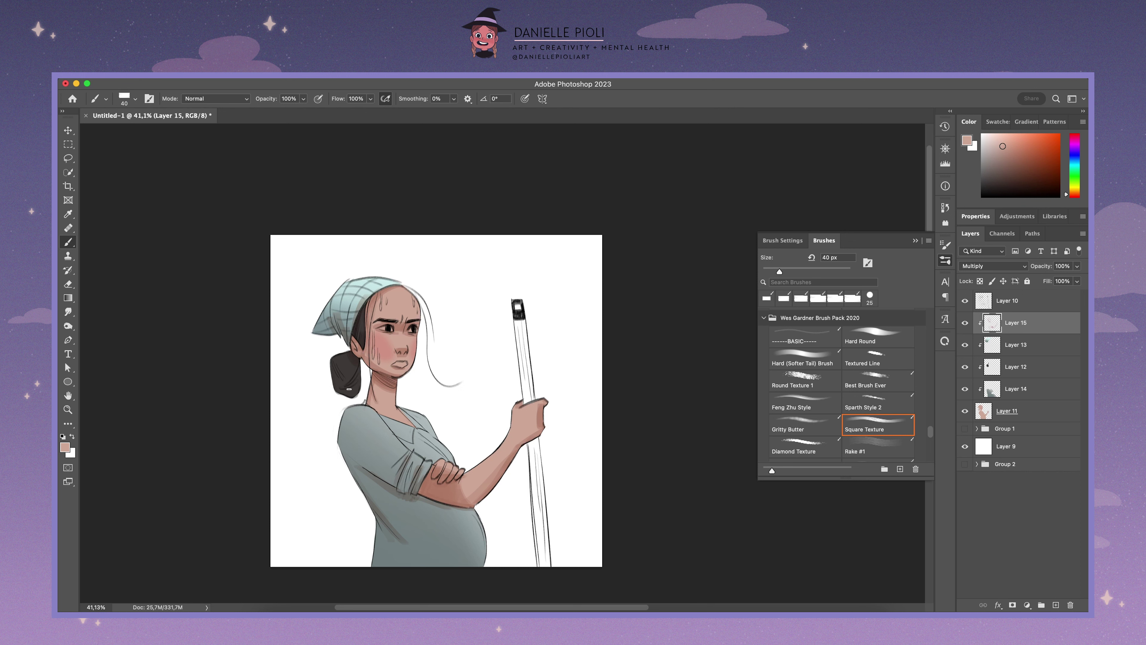
{"action": "key", "text": "bracketright"}
{"action": "key", "text": "bracketleft"}
{"action": "left_click_drag", "start_coordinate": [351, 294], "coordinate": [352, 318]}
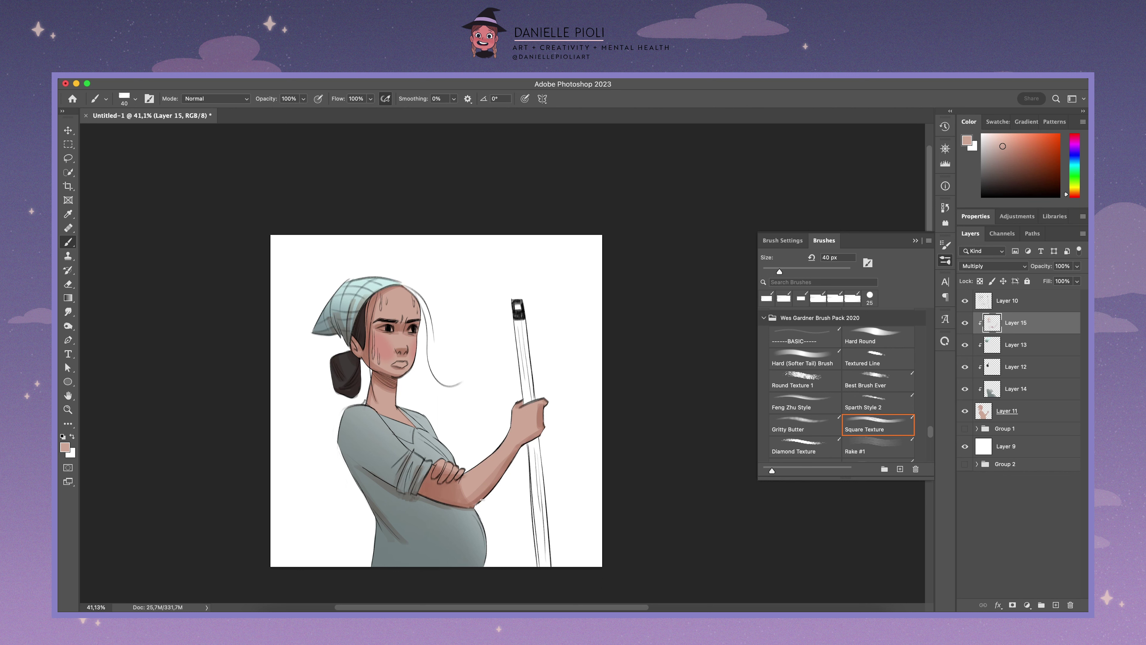
{"action": "key", "text": "bracketright"}
{"action": "key", "text": "bracketright"}
{"action": "key", "text": "e"}
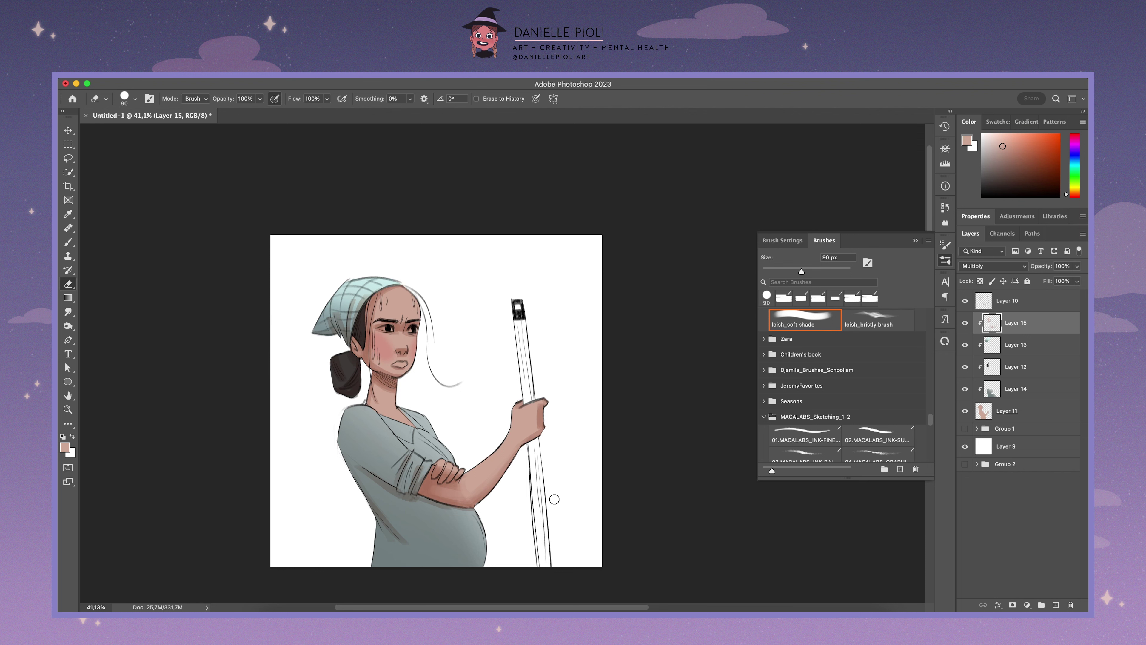
{"action": "key", "text": "bracketleft"}
{"action": "key", "text": "bracketleft"}
{"action": "key", "text": "bracketleft"}
{"action": "key", "text": "bracketleft"}
{"action": "key", "text": "bracketleft"}
{"action": "key", "text": "bracketleft"}
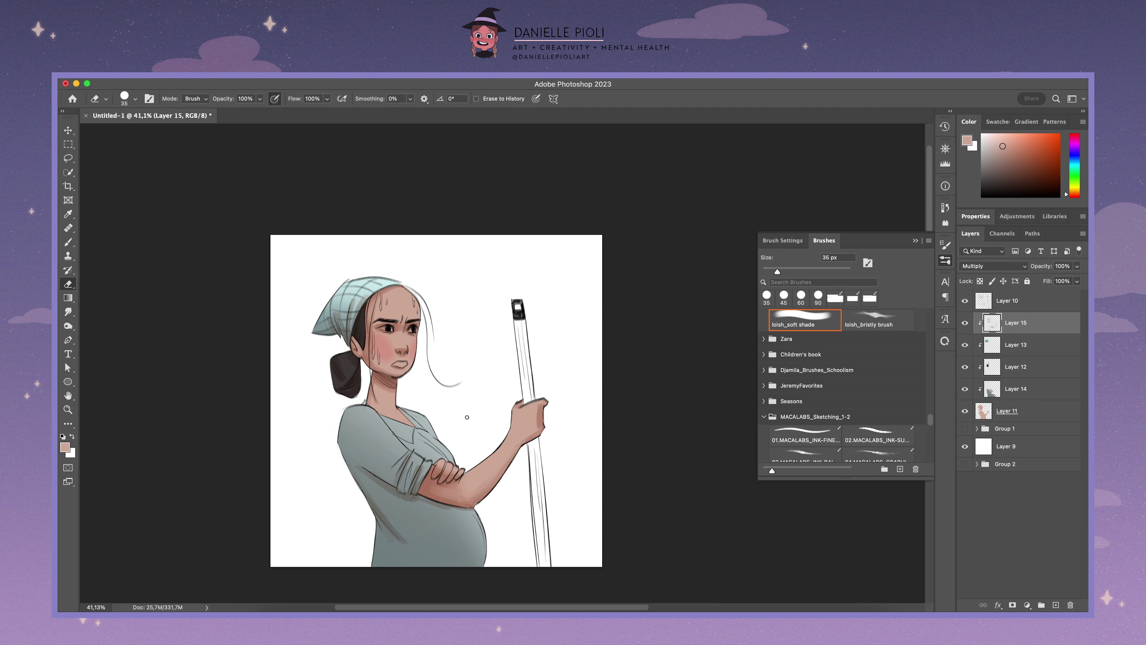
Step: On Layer 11, pick a deeper red-brown lip colour with a 20 px brush
{"action": "key", "text": "b"}
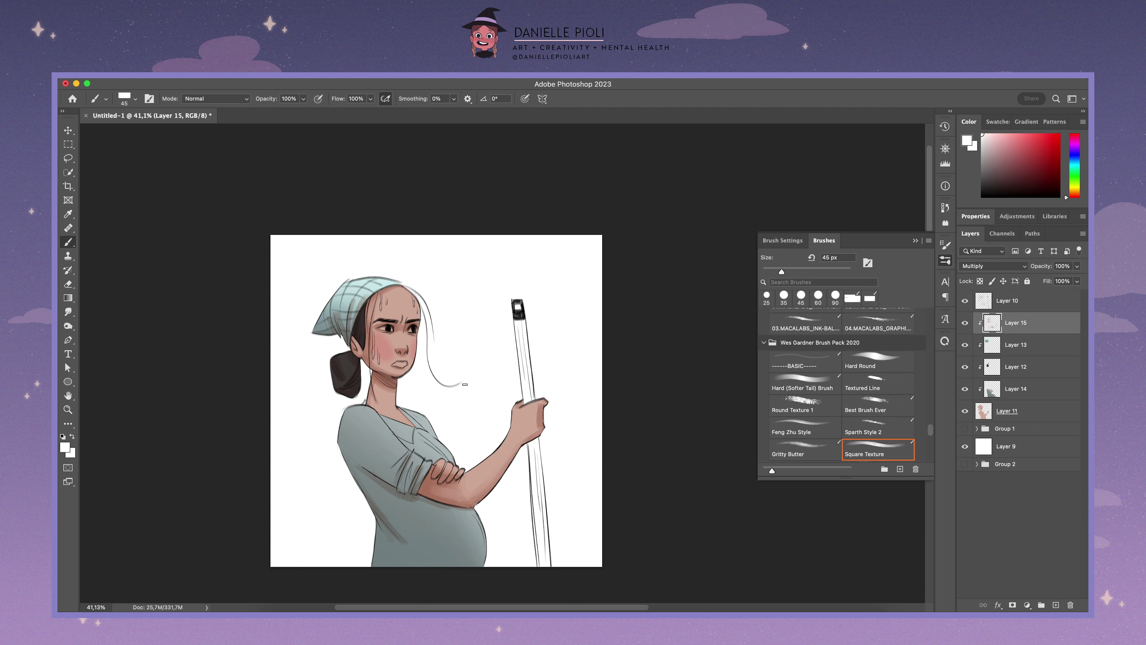
{"action": "left_click", "coordinate": [1027, 417]}
{"action": "left_click", "coordinate": [451, 488], "text": "alt"}
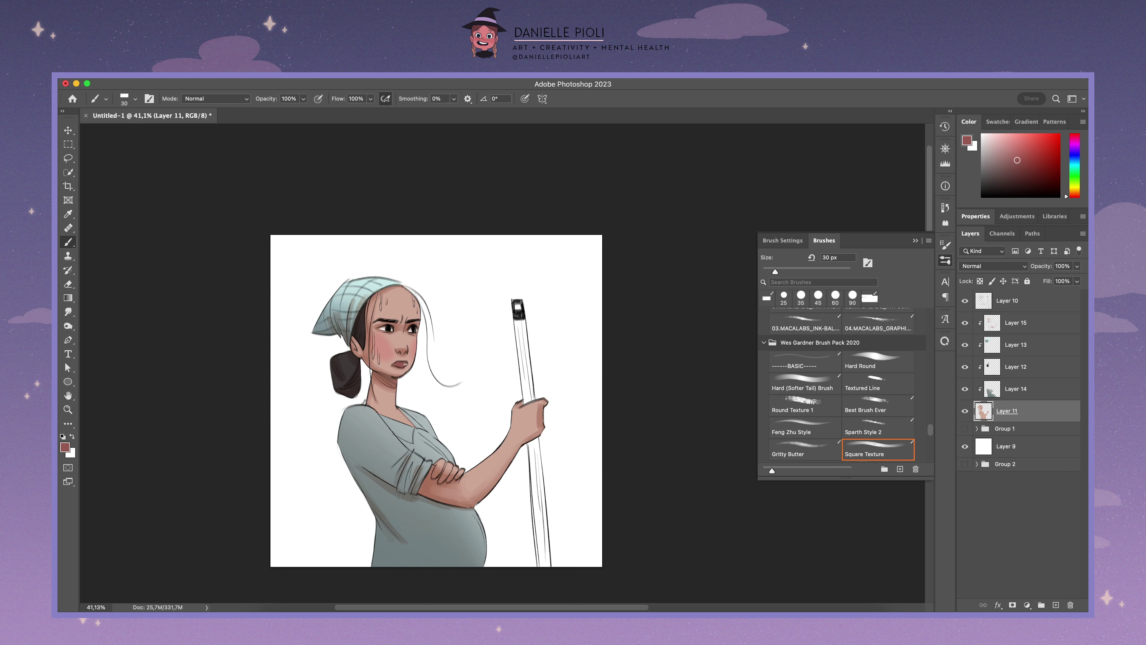
{"action": "left_click", "coordinate": [1044, 159]}
{"action": "key", "text": "bracketleft"}
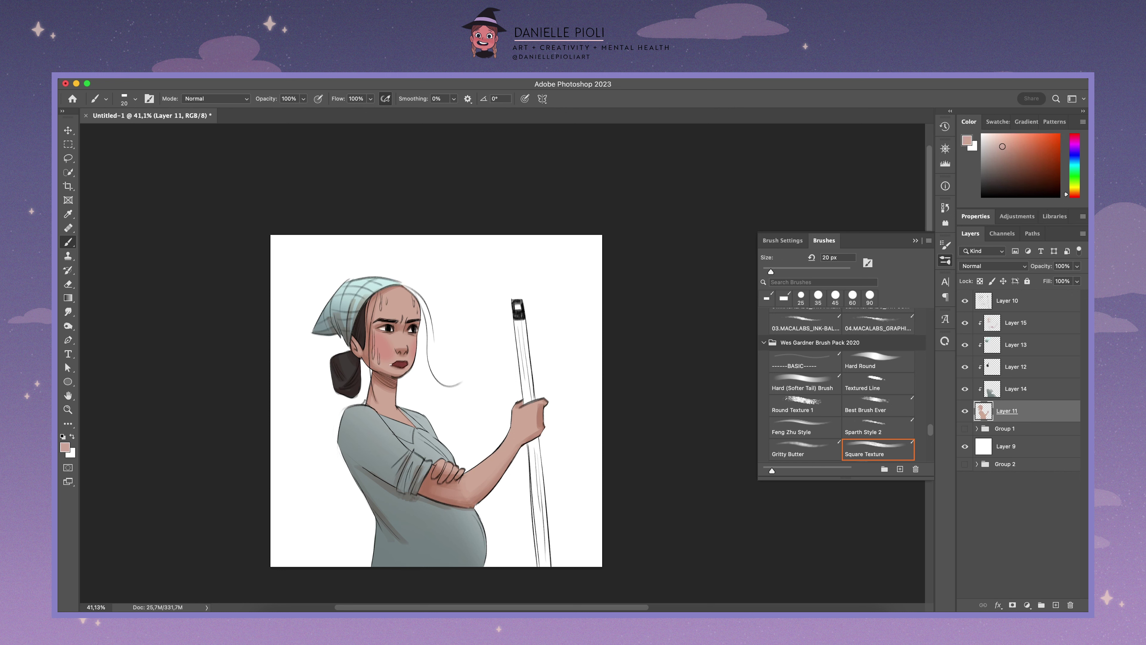
{"action": "left_click_drag", "start_coordinate": [1022, 178], "coordinate": [1028, 165]}
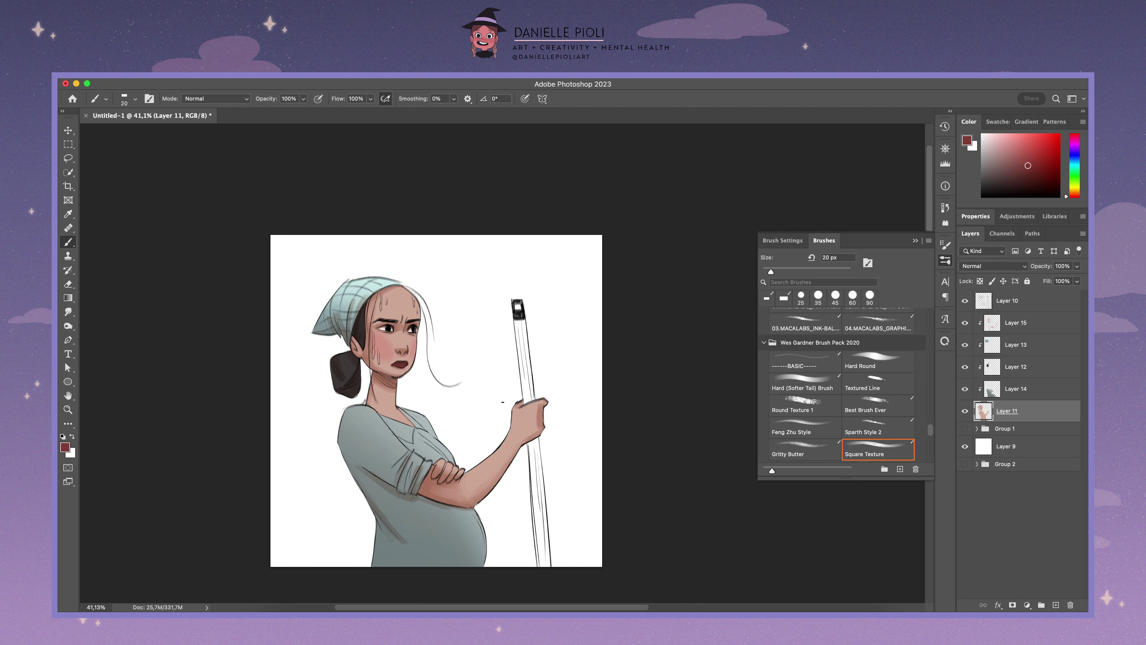
Step: Darken the Layer 14 shirt with Hue/Saturation (Lightness -11) and a Curves adjustment
{"action": "left_click", "coordinate": [1015, 389]}
{"action": "key", "text": "ctrl+u"}
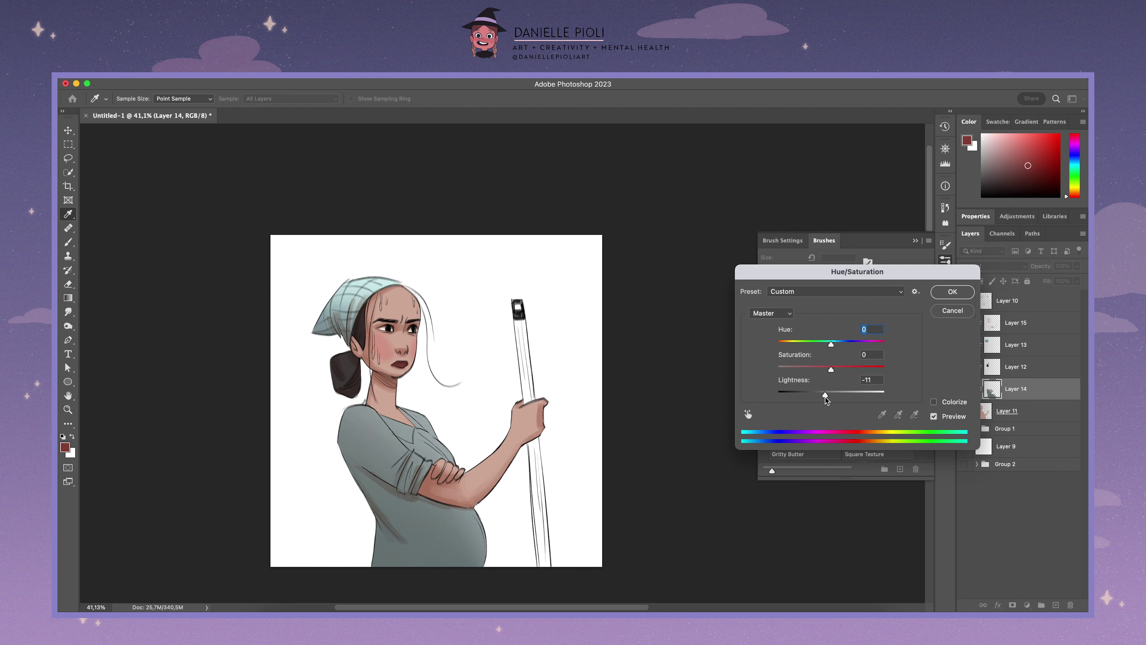
{"action": "key", "text": "Return"}
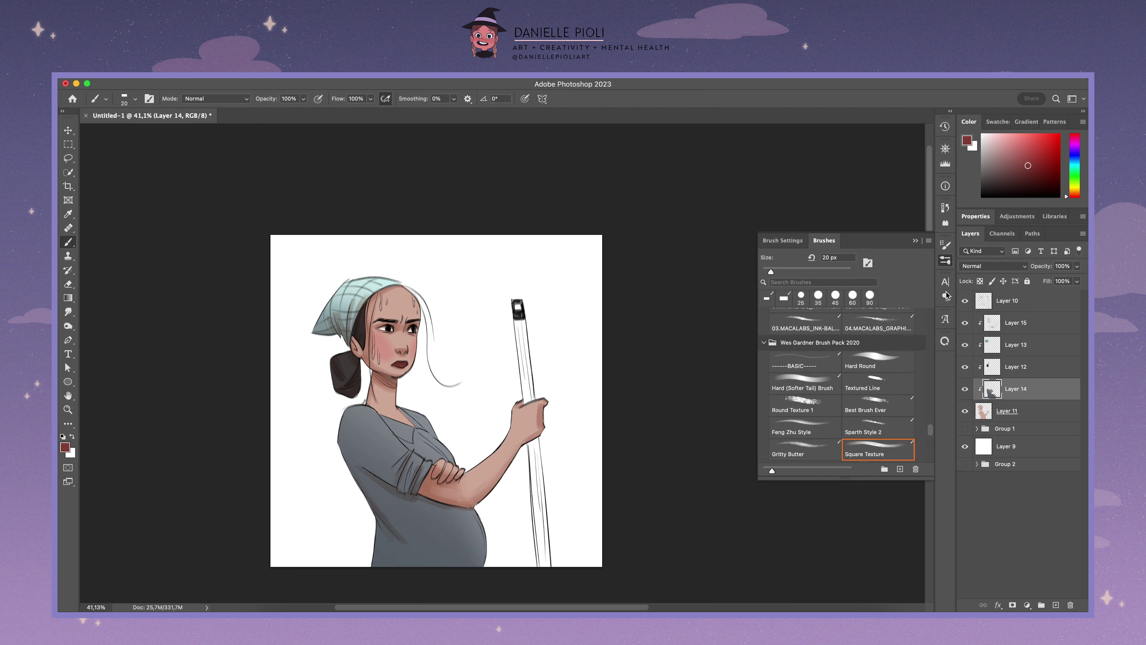
{"action": "key", "text": "ctrl+m"}
{"action": "left_click", "coordinate": [784, 482]}
{"action": "left_click_drag", "start_coordinate": [824, 435], "coordinate": [822, 432]}
{"action": "left_click_drag", "start_coordinate": [783, 482], "coordinate": [780, 493]}
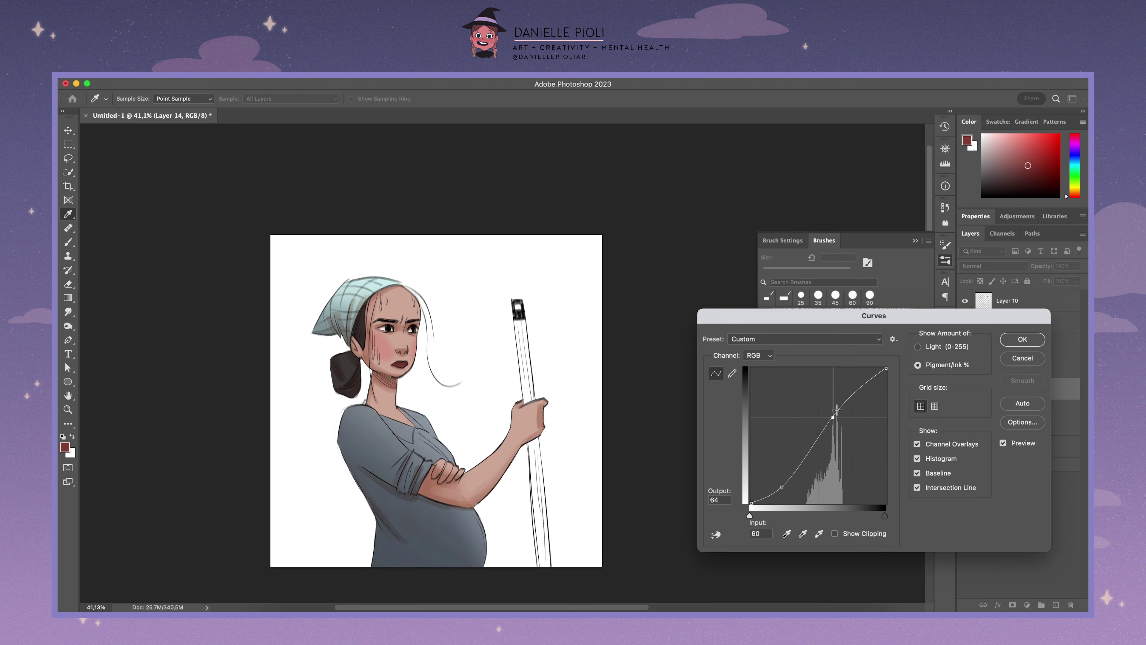
{"action": "left_click_drag", "start_coordinate": [823, 432], "coordinate": [846, 418]}
{"action": "left_click", "coordinate": [1022, 339]}
Step: Paint grey-blue shading on the shirt near the collar and around the belly
{"action": "key", "text": "b"}
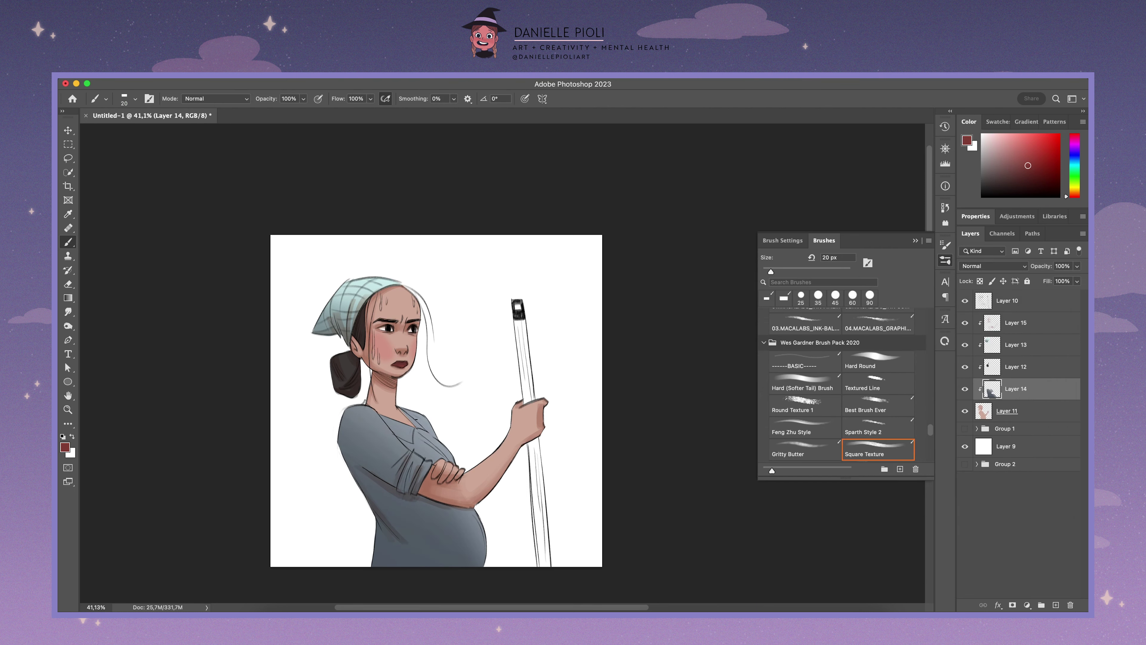
{"action": "left_click", "coordinate": [396, 511], "text": "alt"}
{"action": "left_click_drag", "start_coordinate": [415, 431], "coordinate": [438, 451]}
{"action": "left_click_drag", "start_coordinate": [471, 512], "coordinate": [483, 544]}
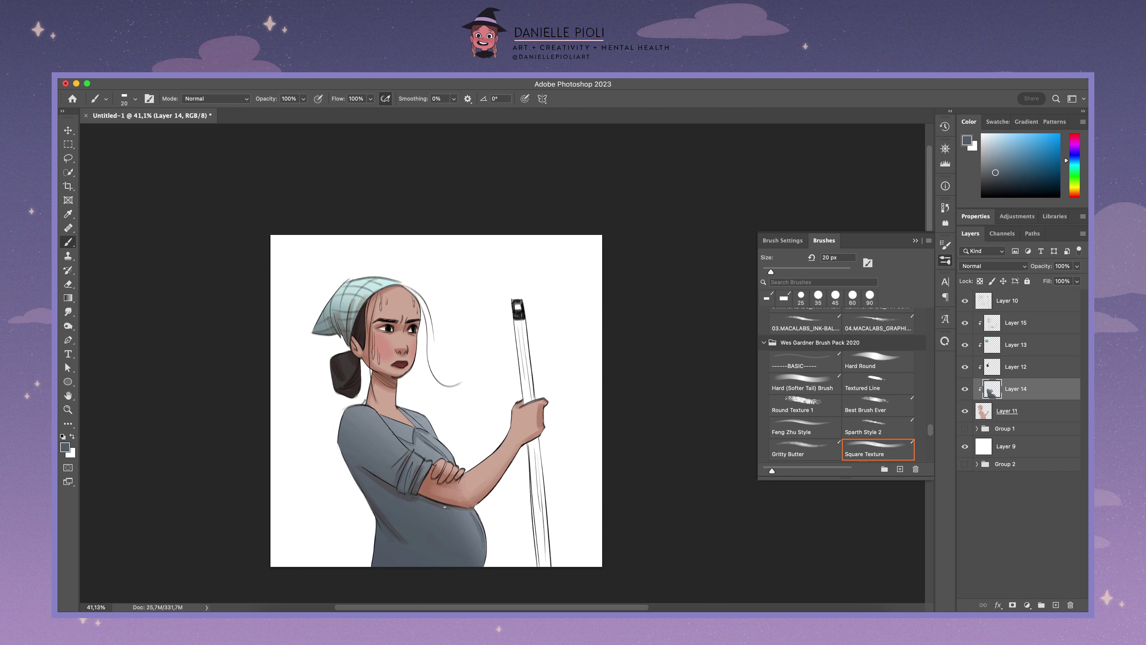
{"action": "left_click", "coordinate": [479, 538], "text": "alt"}
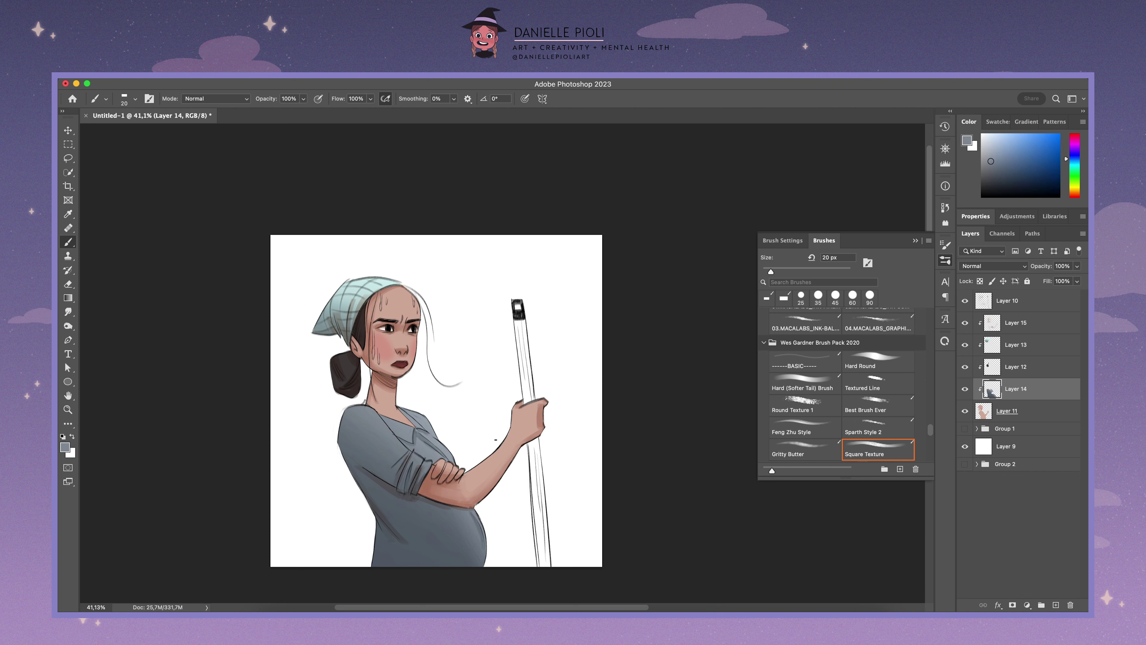
{"action": "scroll", "coordinate": [477, 416], "scroll_direction": "up", "scroll_amount": 3}
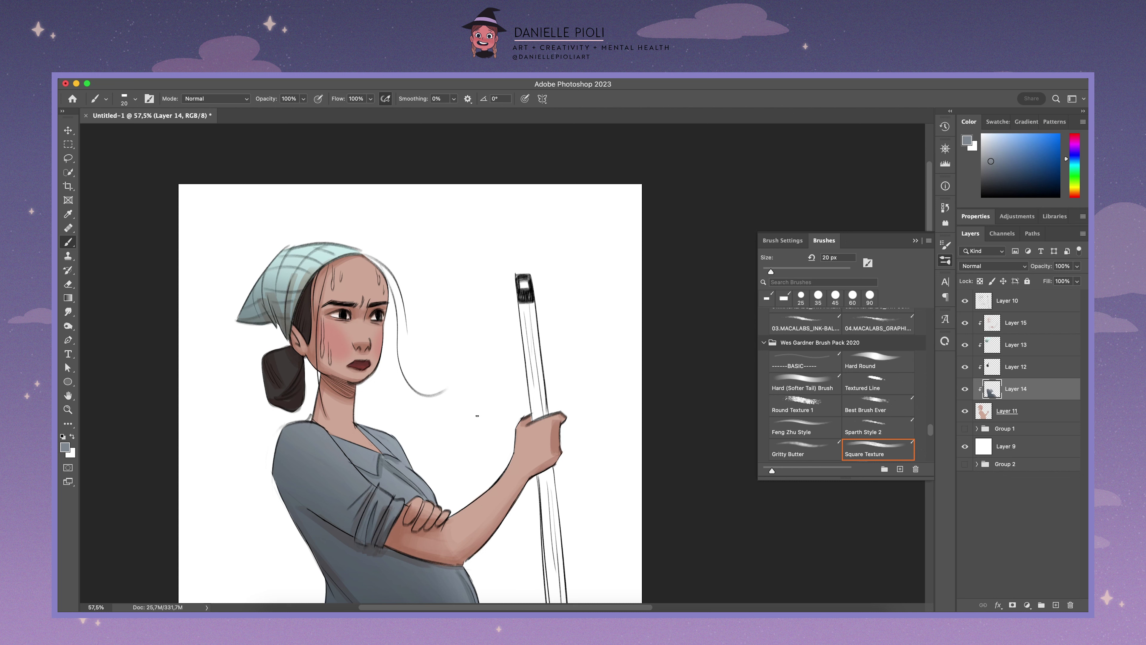
{"action": "left_click", "coordinate": [1004, 79]}
{"action": "left_click", "coordinate": [1007, 79]}
{"action": "scroll", "coordinate": [555, 398], "scroll_direction": "down", "scroll_amount": 2}
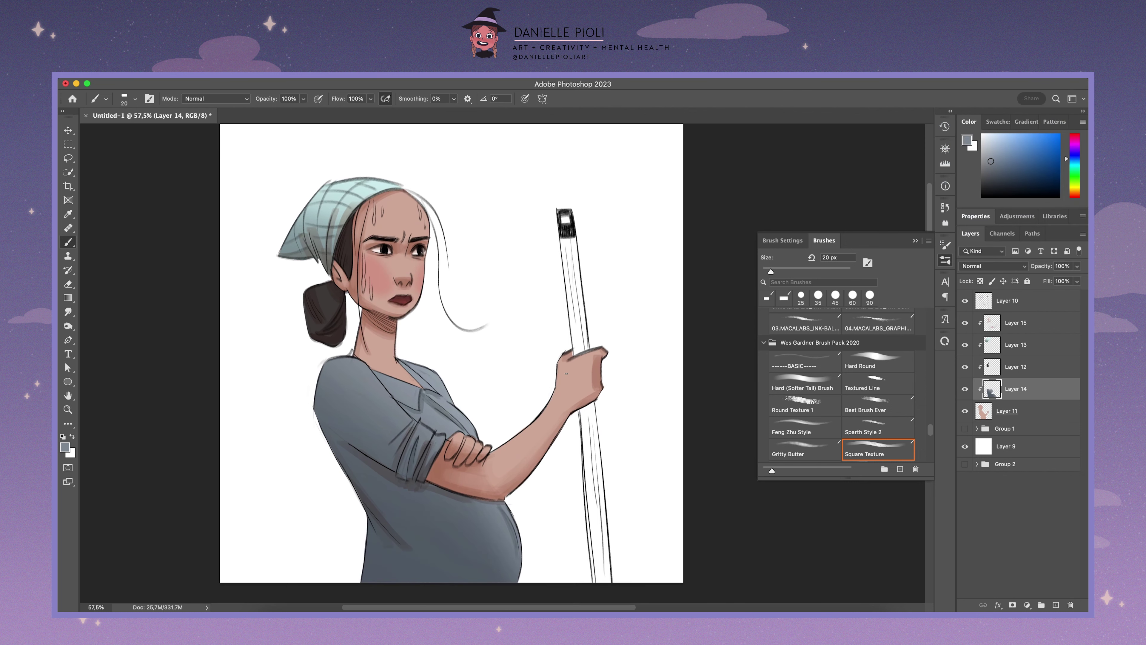
Step: Sample the skin tone and ready the soft eraser on Layer 15 at 15-35 px
{"action": "left_click", "coordinate": [550, 399], "text": "alt"}
{"action": "key", "text": "alt+bracketright"}
{"action": "key", "text": "alt+bracketright"}
{"action": "key", "text": "alt+bracketright"}
{"action": "key", "text": "e"}
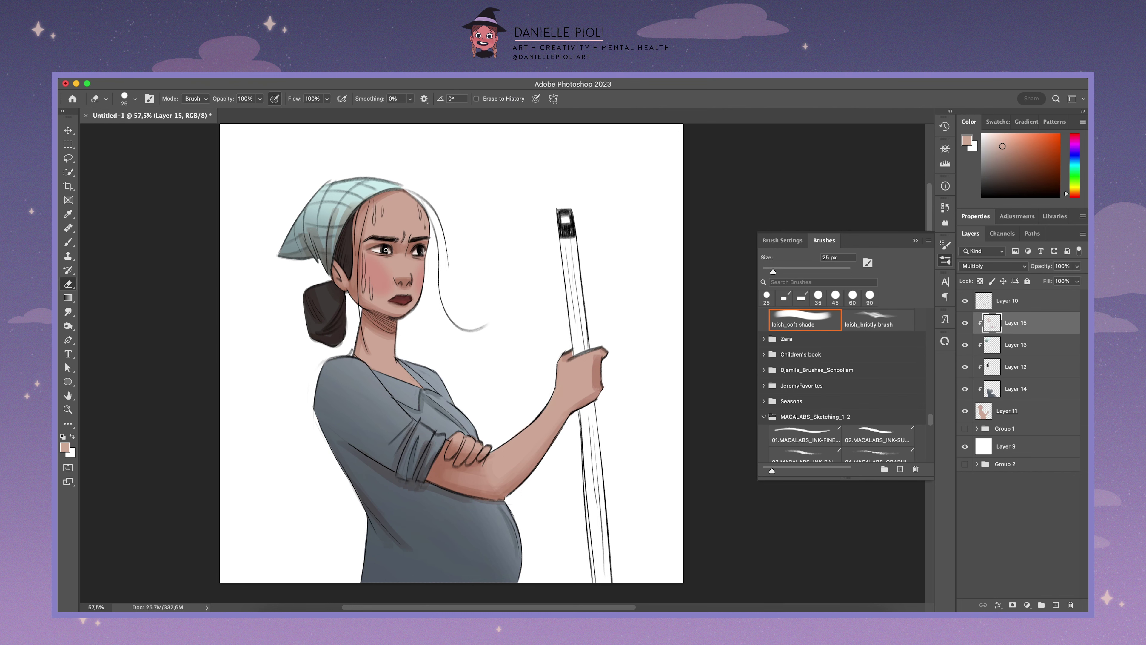
{"action": "key", "text": "bracketright"}
{"action": "key", "text": "bracketleft"}
{"action": "key", "text": "bracketleft"}
{"action": "scroll", "coordinate": [386, 250], "scroll_direction": "down", "scroll_amount": 2}
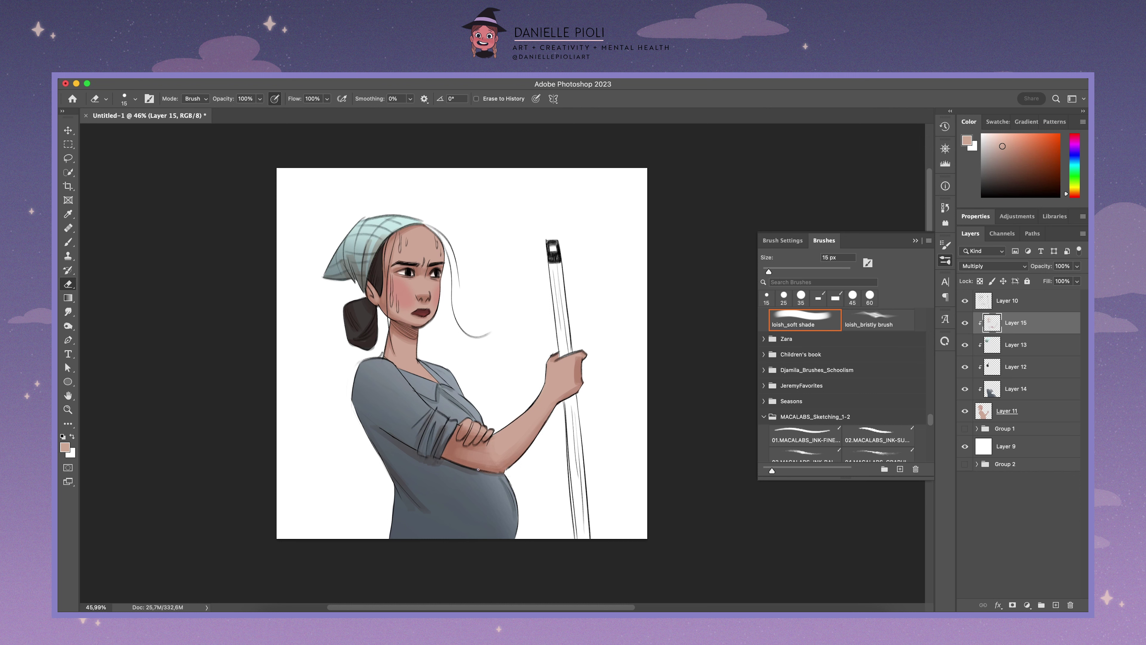
{"action": "key", "text": "bracketright"}
{"action": "key", "text": "bracketright"}
Step: Sample cheek pinks with the Square Texture brush on Layer 11 for blush
{"action": "key", "text": "b"}
{"action": "key", "text": "e"}
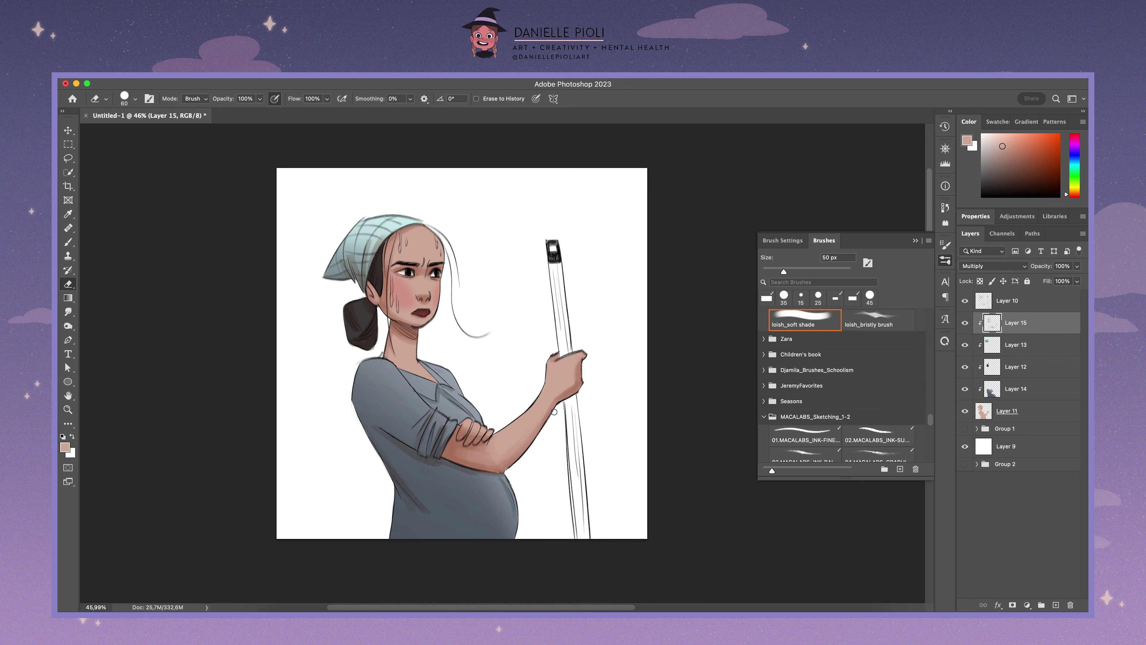
{"action": "scroll", "coordinate": [503, 362], "scroll_direction": "down", "scroll_amount": 2}
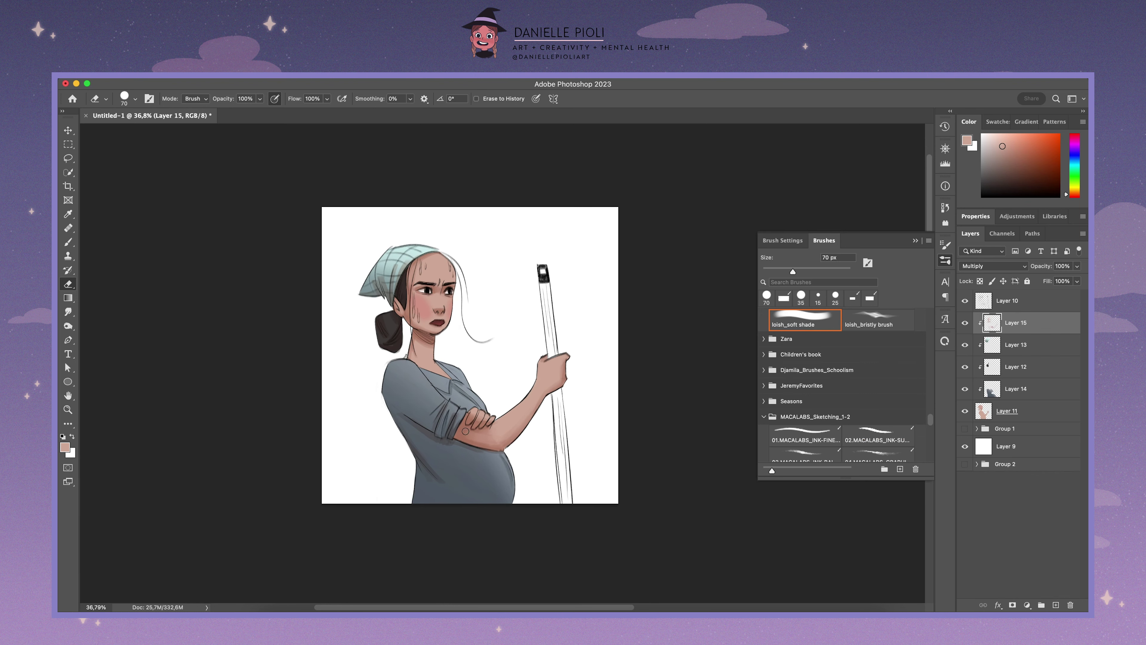
{"action": "key", "text": "b"}
{"action": "left_click", "coordinate": [426, 338], "text": "alt"}
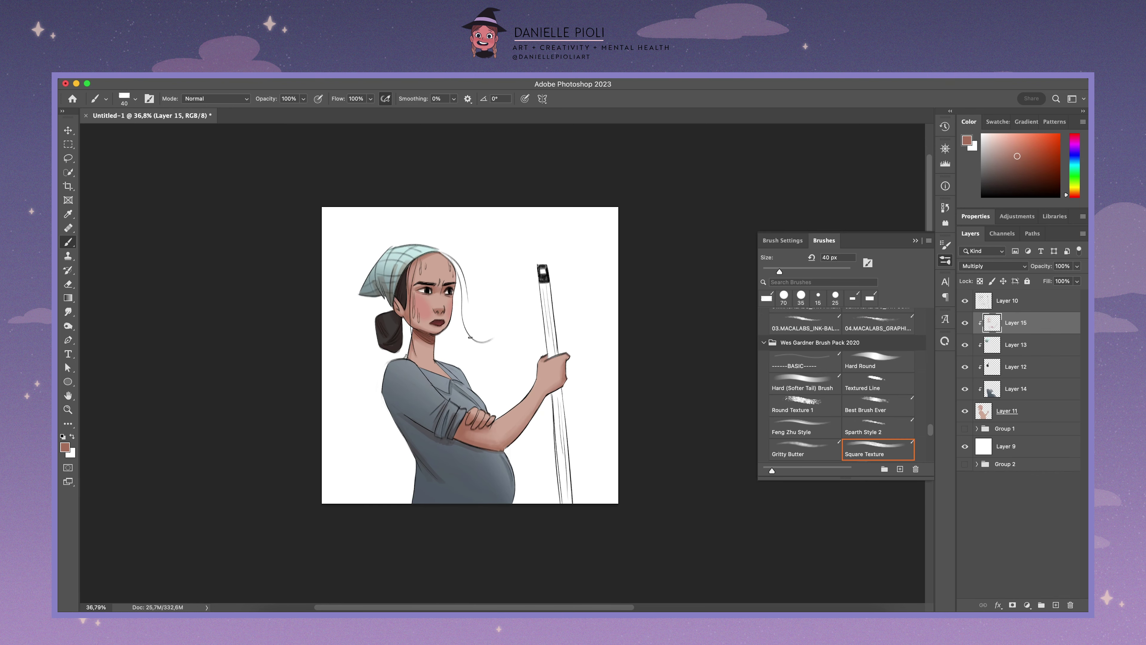
{"action": "left_click", "coordinate": [400, 307], "text": "alt"}
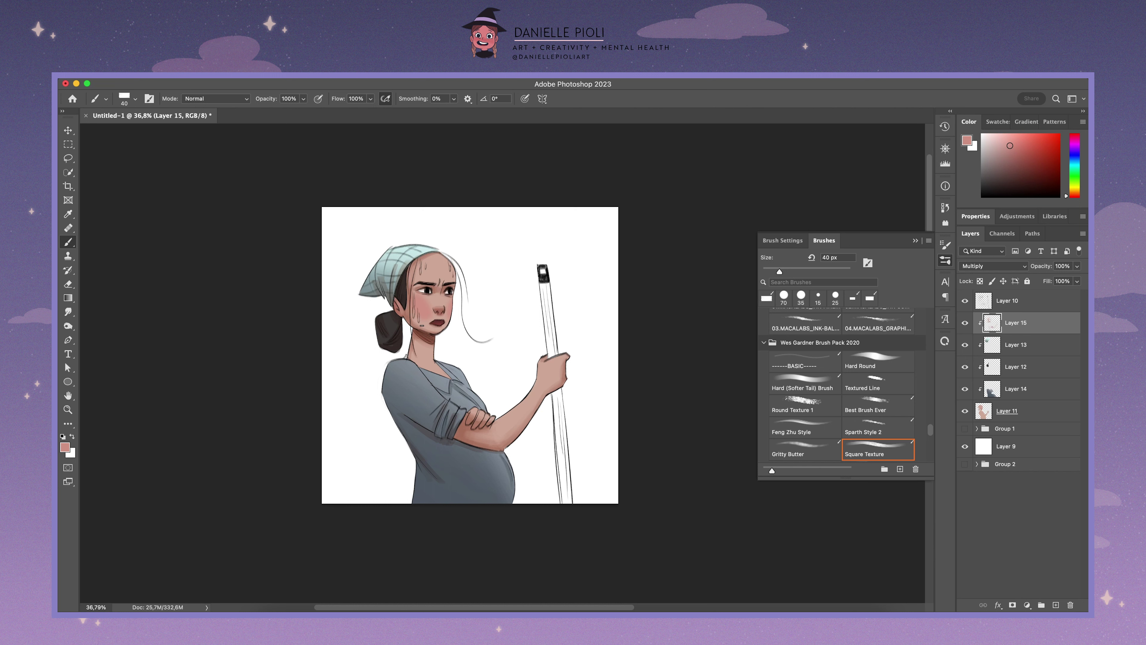
{"action": "key", "text": "bracketright"}
{"action": "key", "text": "bracketright"}
{"action": "key", "text": "bracketright"}
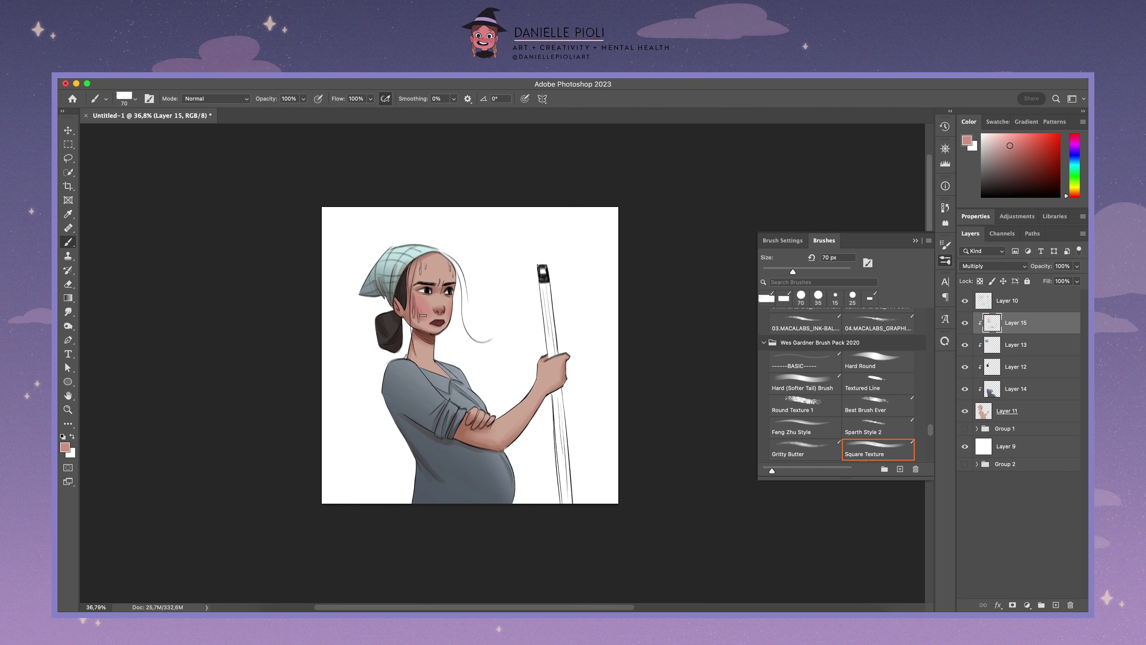
{"action": "right_click", "coordinate": [423, 315], "text": "ctrl+alt"}
{"action": "left_click", "coordinate": [428, 315], "text": "alt"}
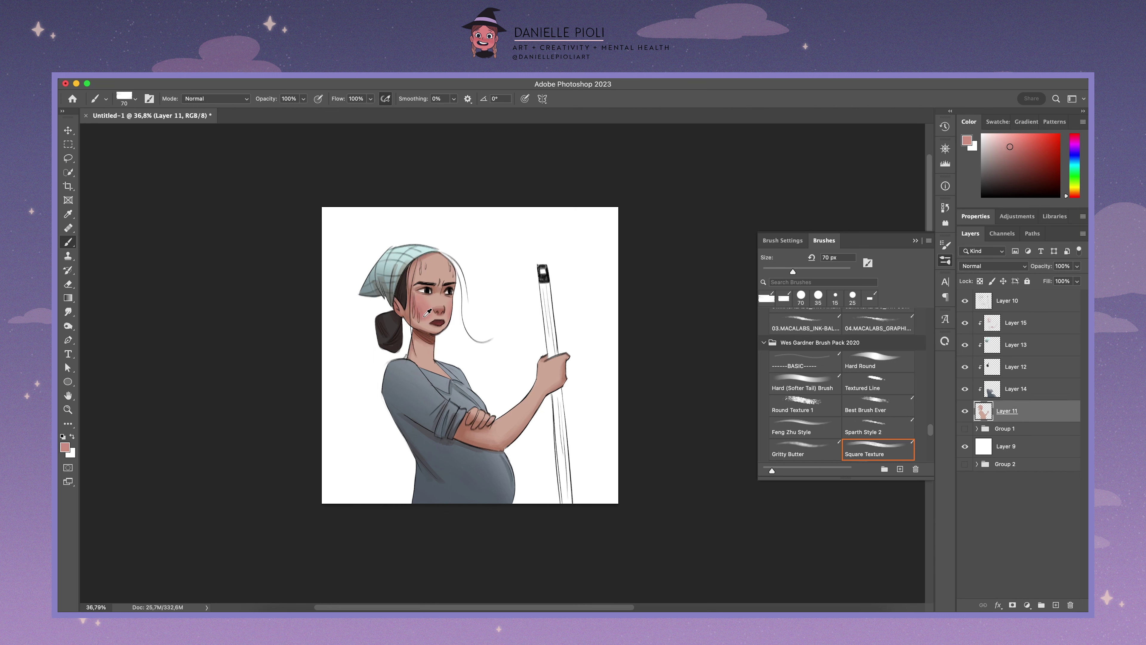
{"action": "left_click", "coordinate": [440, 311], "text": "alt"}
{"action": "key", "text": "bracketleft"}
{"action": "key", "text": "bracketleft"}
{"action": "key", "text": "bracketleft"}
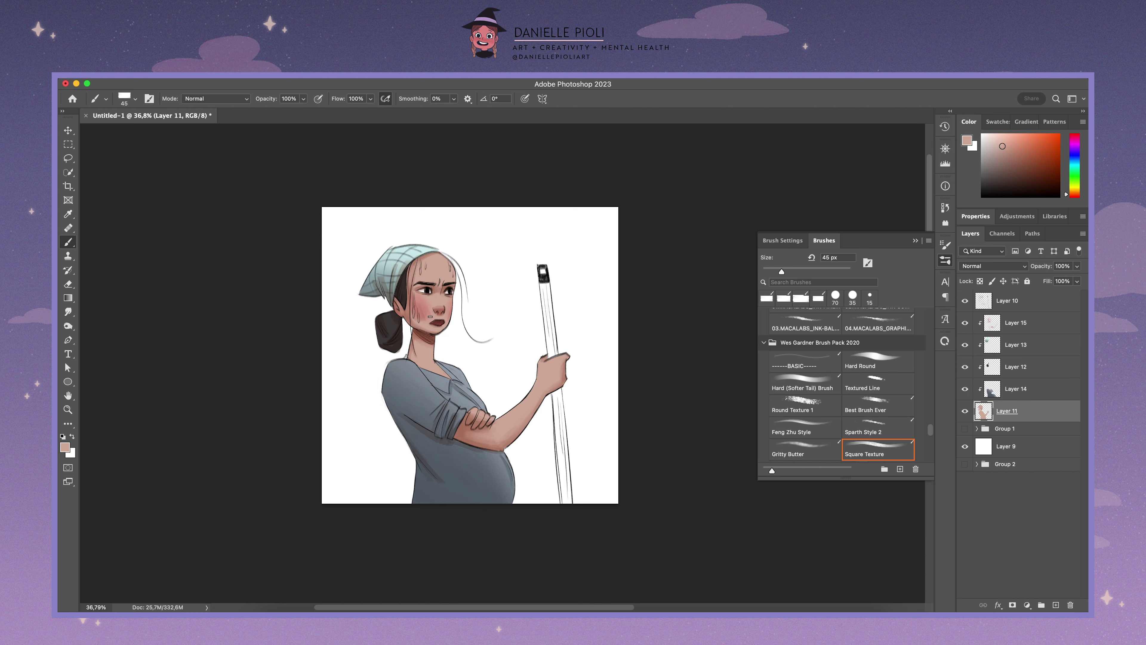
Step: Clean the bun's lower edge and sketch grey and dark hair strands at 25, 15, 20 px
{"action": "key", "text": "e"}
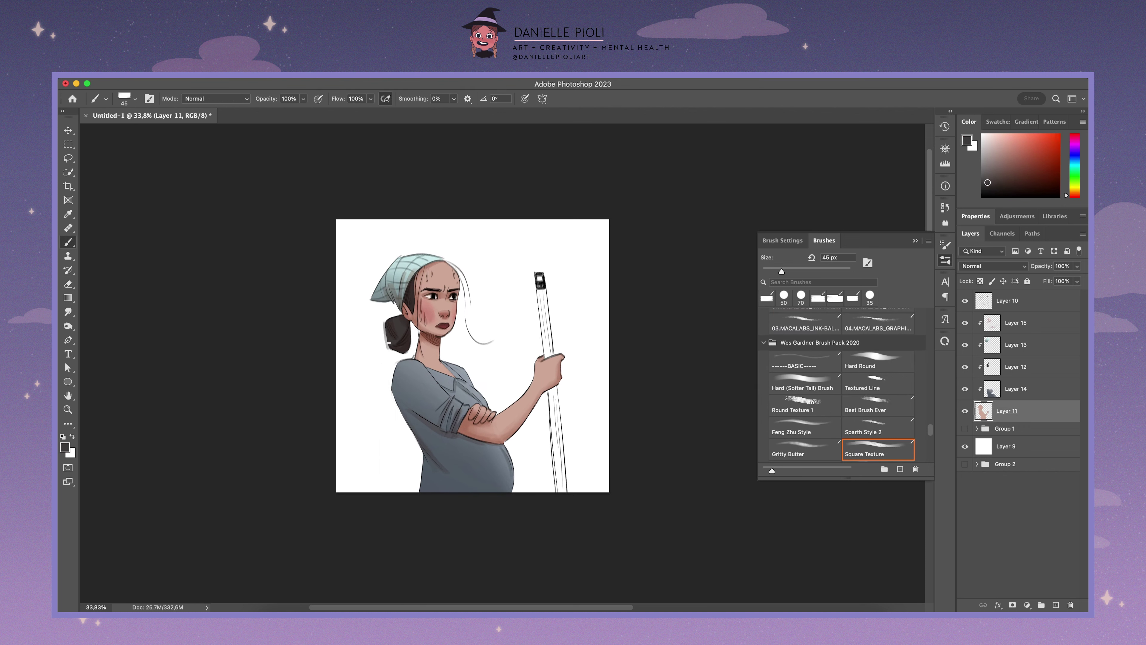
{"action": "mouse_move", "coordinate": [388, 343]}
{"action": "left_mouse_down"}
{"action": "mouse_move", "coordinate": [402, 352]}
{"action": "mouse_move", "coordinate": [409, 338]}
{"action": "left_mouse_up"}
{"action": "key", "text": "bracketleft"}
{"action": "key", "text": "bracketleft"}
{"action": "left_click_drag", "start_coordinate": [459, 271], "coordinate": [468, 318]}
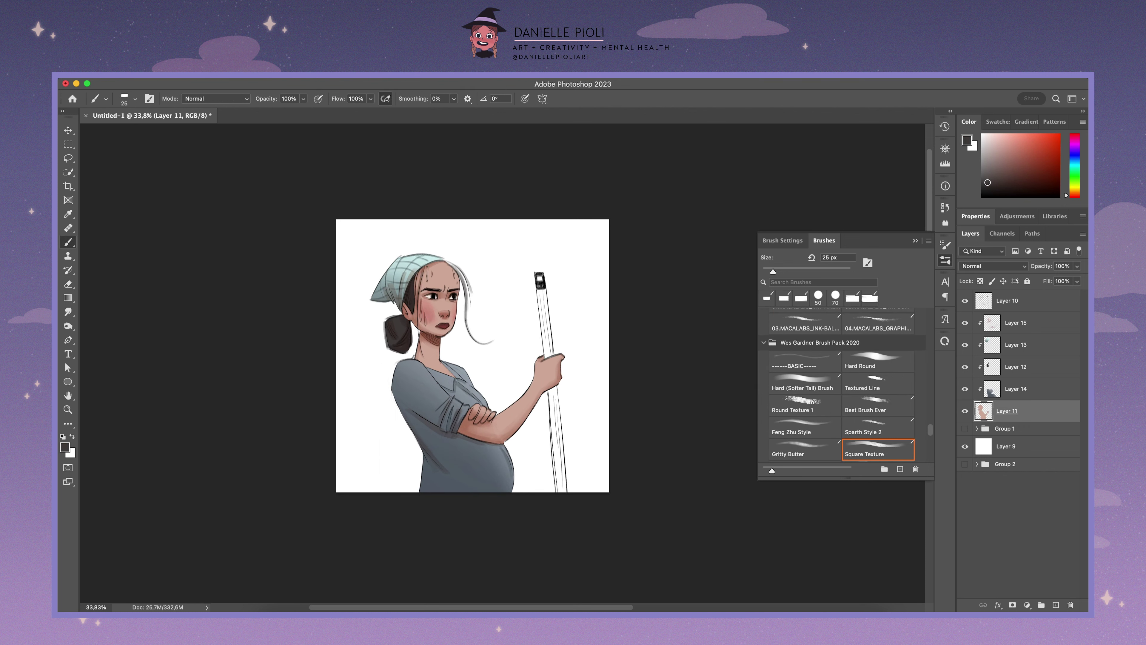
{"action": "key", "text": "bracketleft"}
{"action": "left_click_drag", "start_coordinate": [420, 268], "coordinate": [423, 347]}
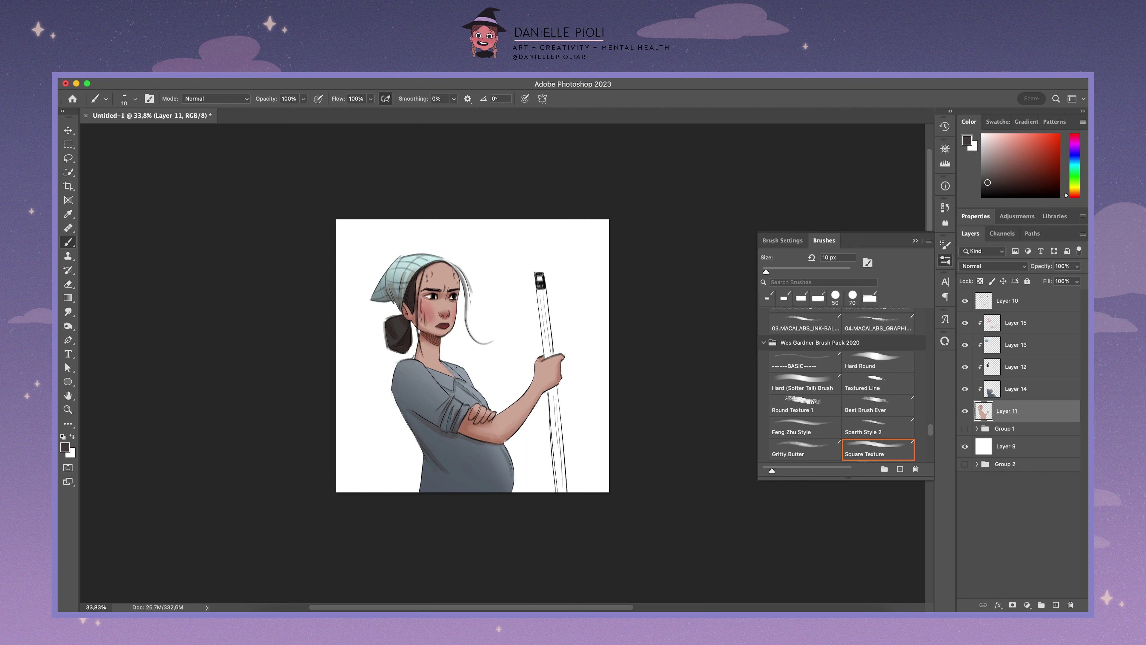
{"action": "key", "text": "bracketright"}
{"action": "left_click_drag", "start_coordinate": [388, 323], "coordinate": [381, 352]}
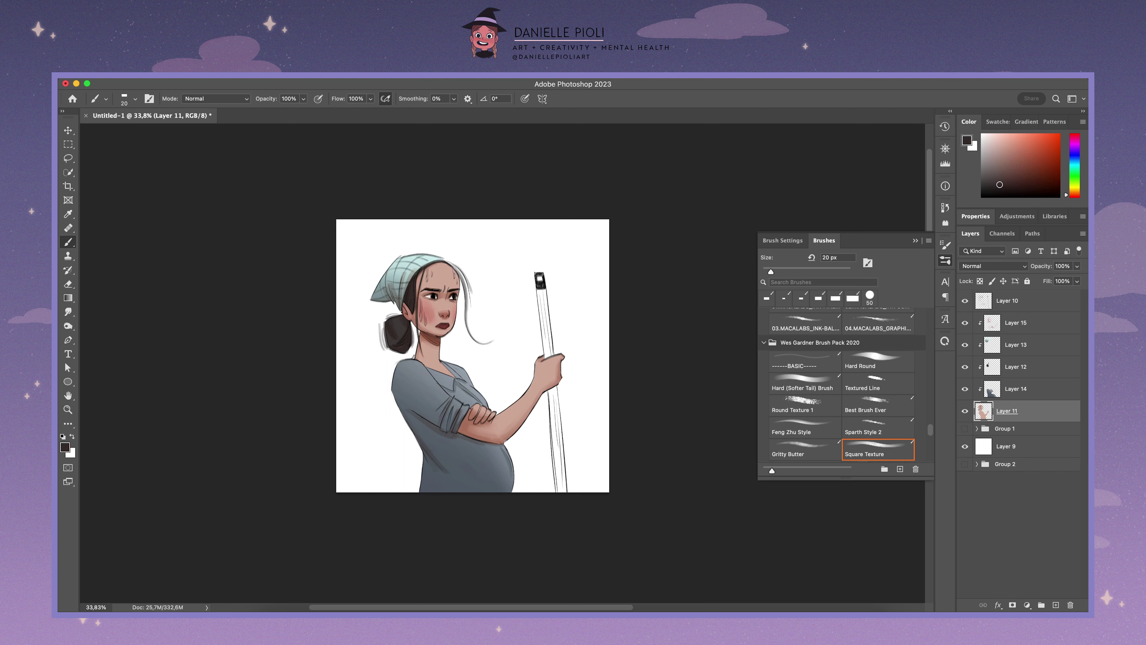
{"action": "left_click_drag", "start_coordinate": [465, 332], "coordinate": [482, 344]}
Step: Set line-art Layer 10 to Multiply and colorize it warm brown with Hue/Saturation
{"action": "left_click", "coordinate": [1007, 300]}
{"action": "left_click", "coordinate": [993, 266]}
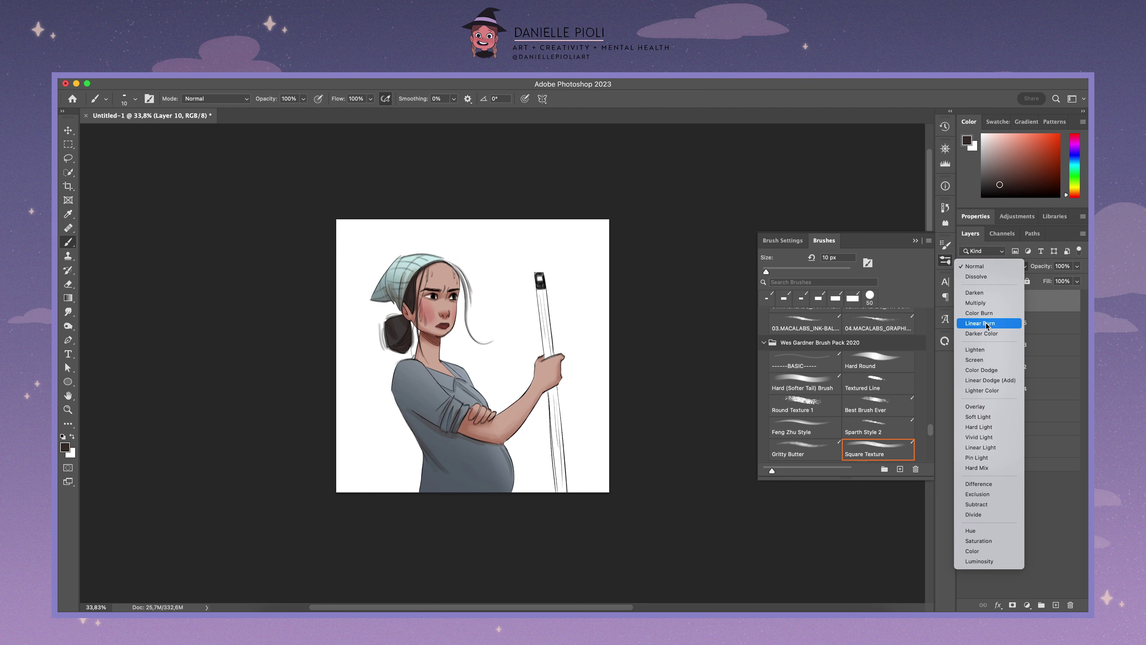
{"action": "left_click", "coordinate": [988, 325]}
{"action": "key", "text": "ctrl+u"}
{"action": "left_click_drag", "start_coordinate": [805, 371], "coordinate": [803, 369]}
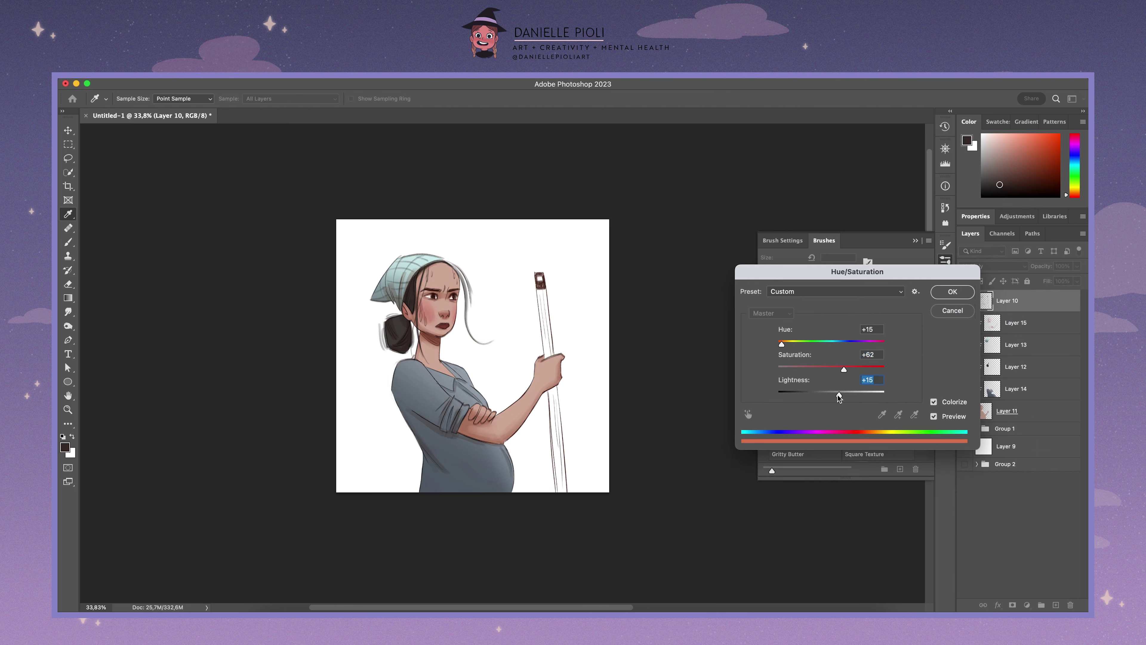
{"action": "left_click", "coordinate": [953, 292]}
{"action": "key", "text": "b"}
Step: Lock Layer 10's transparent pixels and set the brush to 20 px
{"action": "scroll", "coordinate": [650, 370], "scroll_direction": "up", "scroll_amount": 5}
{"action": "scroll", "coordinate": [651, 370], "scroll_direction": "up", "scroll_amount": 3}
{"action": "key", "text": "slash"}
{"action": "key", "text": "bracketright"}
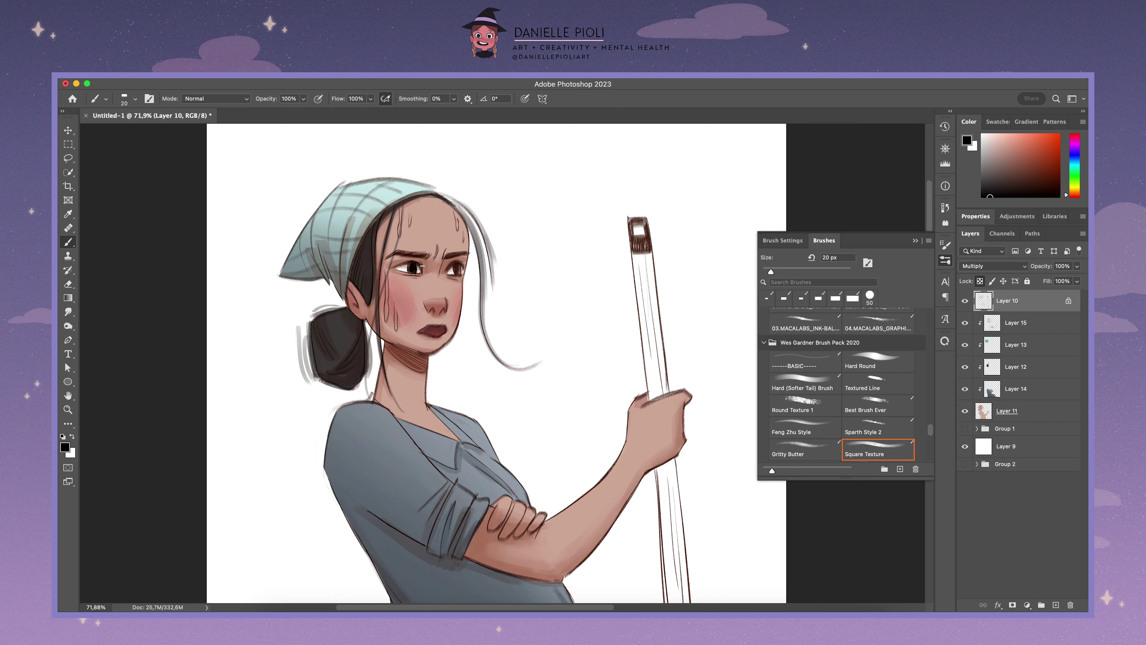
{"action": "scroll", "coordinate": [502, 400], "scroll_direction": "down", "scroll_amount": 5}
Step: Deepen Layer 11's skin to a richer, darker brown with Hue/Saturation
{"action": "left_click", "coordinate": [1008, 410]}
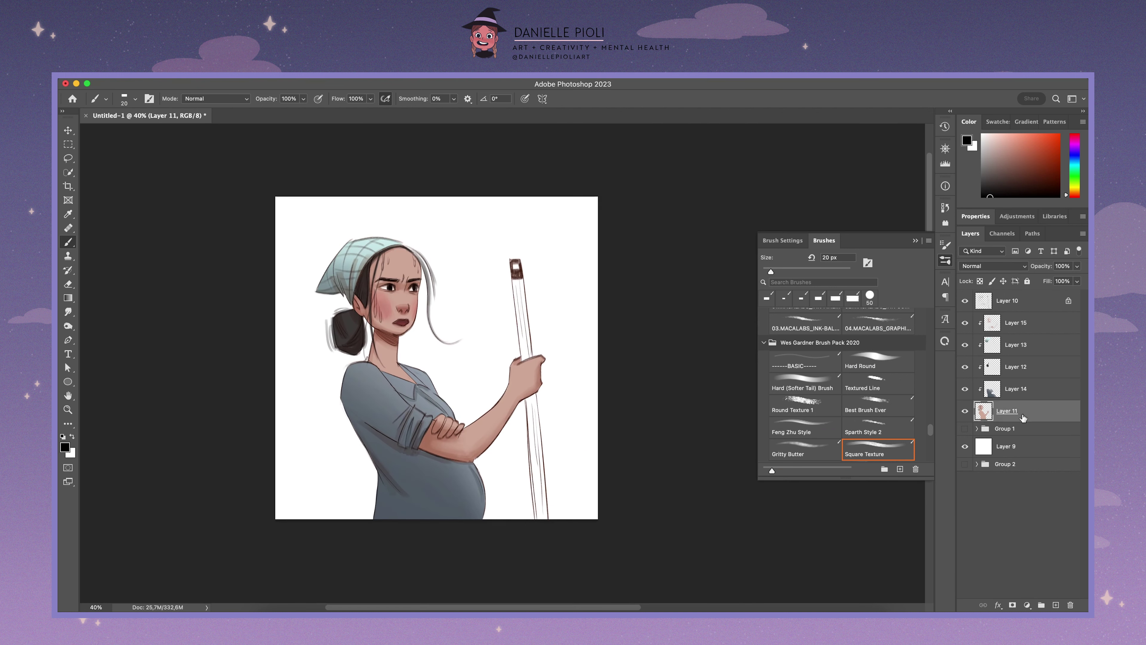
{"action": "key", "text": "ctrl+u"}
{"action": "mouse_move", "coordinate": [832, 369]}
{"action": "left_mouse_down"}
{"action": "mouse_move", "coordinate": [853, 369]}
{"action": "mouse_move", "coordinate": [821, 403]}
{"action": "mouse_move", "coordinate": [850, 369]}
{"action": "left_mouse_up"}
{"action": "left_click_drag", "start_coordinate": [821, 395], "coordinate": [817, 397]}
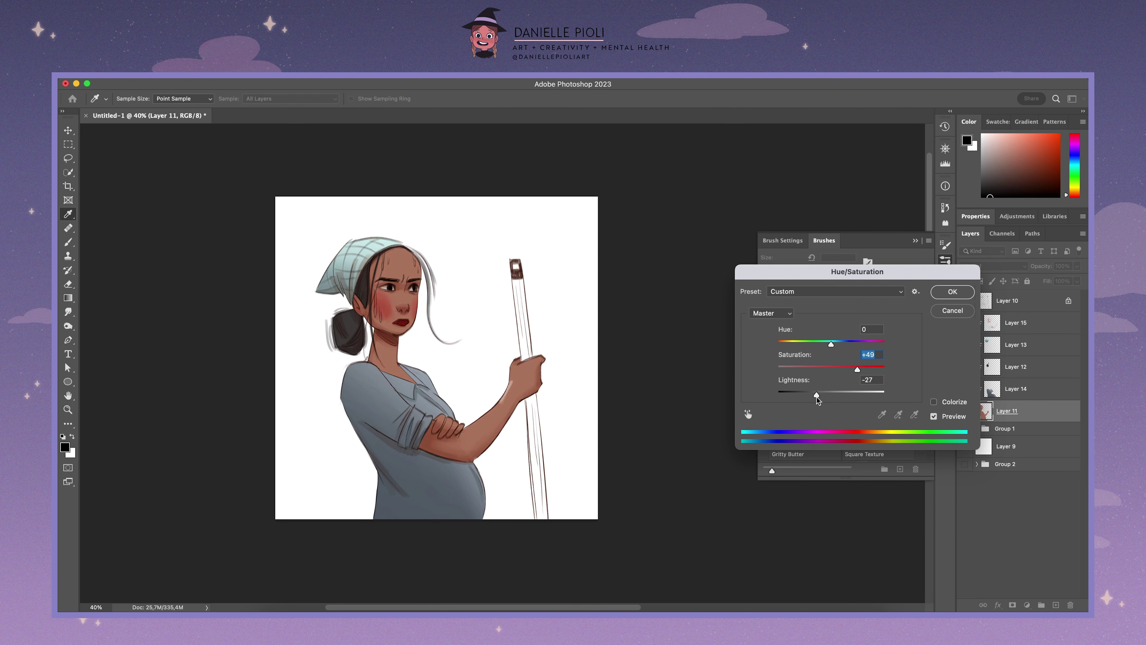
{"action": "left_click_drag", "start_coordinate": [831, 344], "coordinate": [829, 349]}
{"action": "key", "text": "Return"}
{"action": "key", "text": "b"}
{"action": "left_click", "coordinate": [486, 321], "text": "alt"}
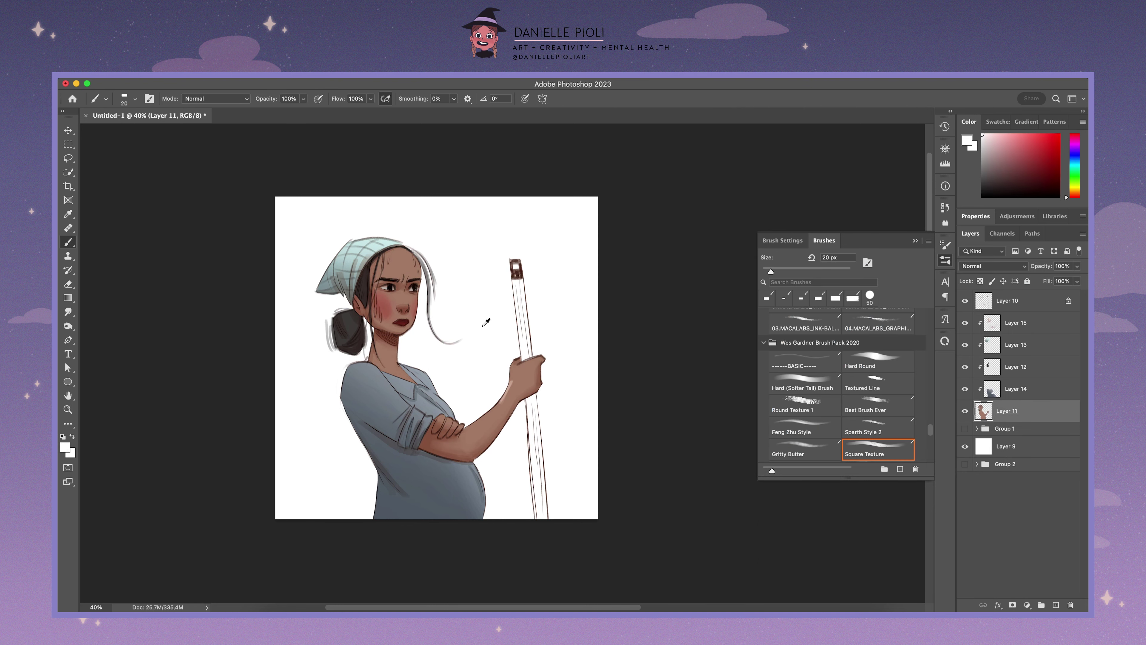
Step: Sample the new brown skin and pick a slightly lighter tone on Layer 11
{"action": "scroll", "coordinate": [399, 307], "scroll_direction": "up", "scroll_amount": 3}
{"action": "left_click", "coordinate": [609, 429], "text": "alt"}
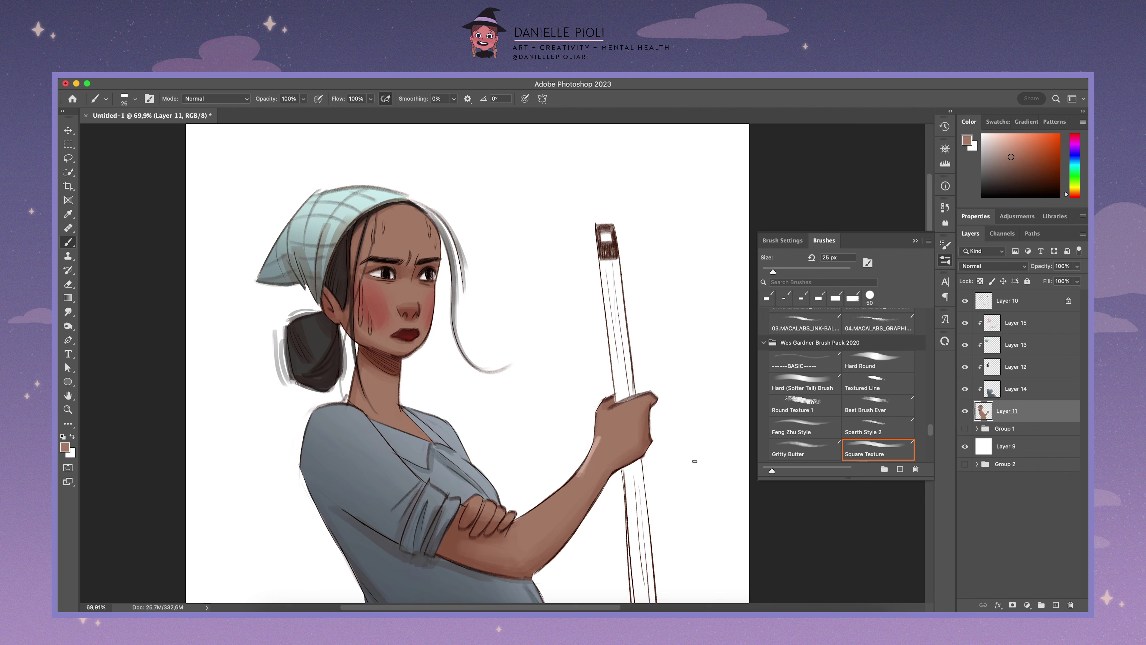
{"action": "left_click", "coordinate": [1016, 322]}
{"action": "key", "text": "e"}
{"action": "left_click", "coordinate": [1026, 391]}
{"action": "left_click", "coordinate": [1031, 413]}
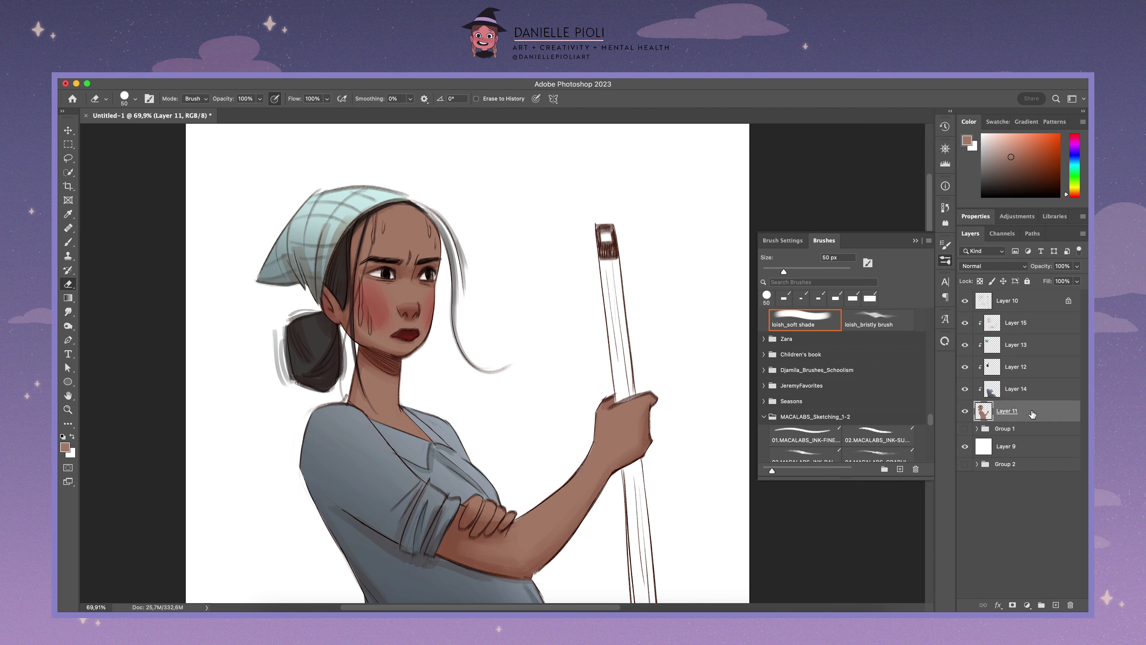
{"action": "key", "text": "b"}
{"action": "left_click", "coordinate": [1005, 150]}
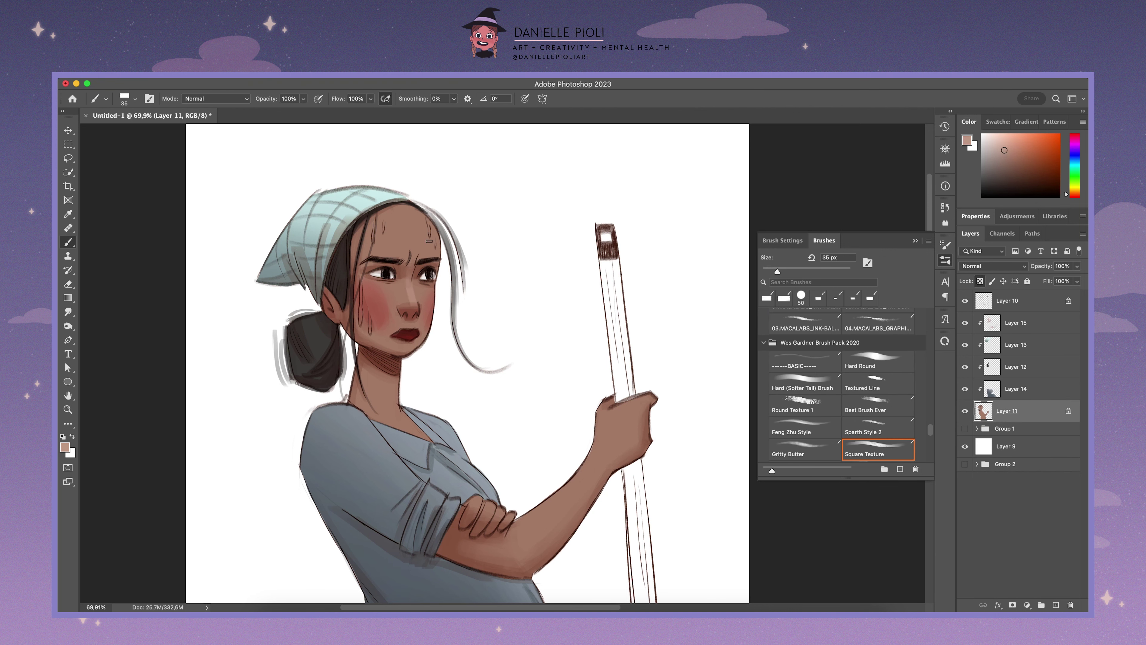
Step: Lasso the forehead and brighten it (hue +4, saturation +23, lightness +17)
{"action": "key", "text": "l"}
{"action": "left_click_drag", "start_coordinate": [377, 232], "coordinate": [386, 228]}
{"action": "key", "text": "ctrl+u"}
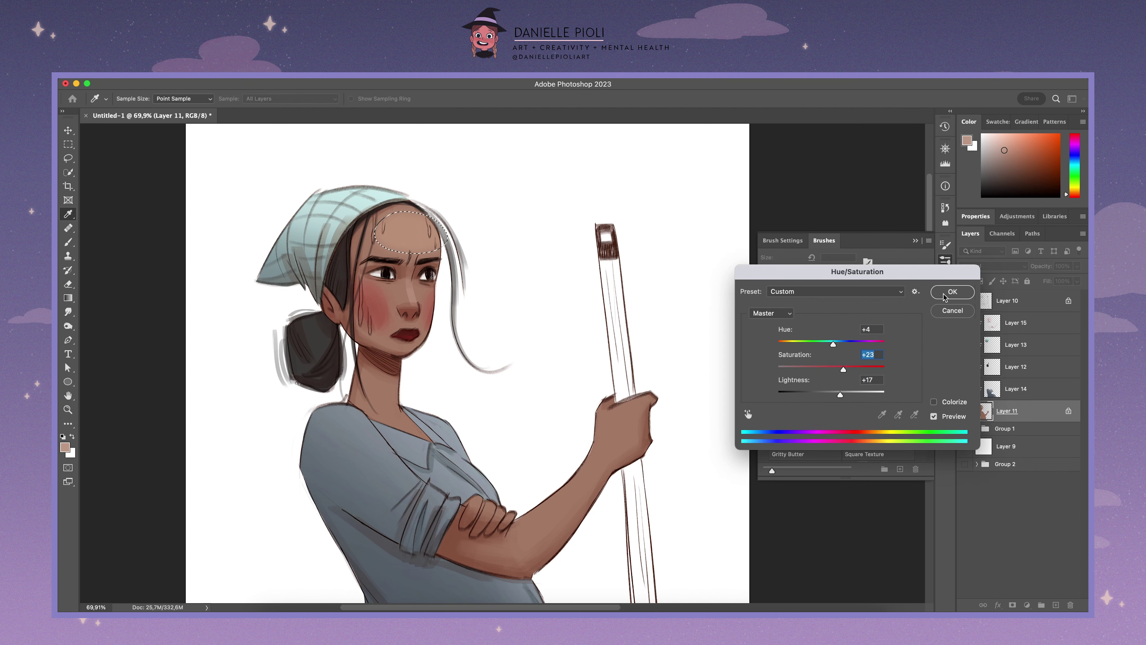
{"action": "key", "text": "Return"}
{"action": "key", "text": "ctrl+d"}
Step: Sample forehead and eye-area skin tones with a 25-35 px brush for brow highlights
{"action": "left_click", "coordinate": [69, 244]}
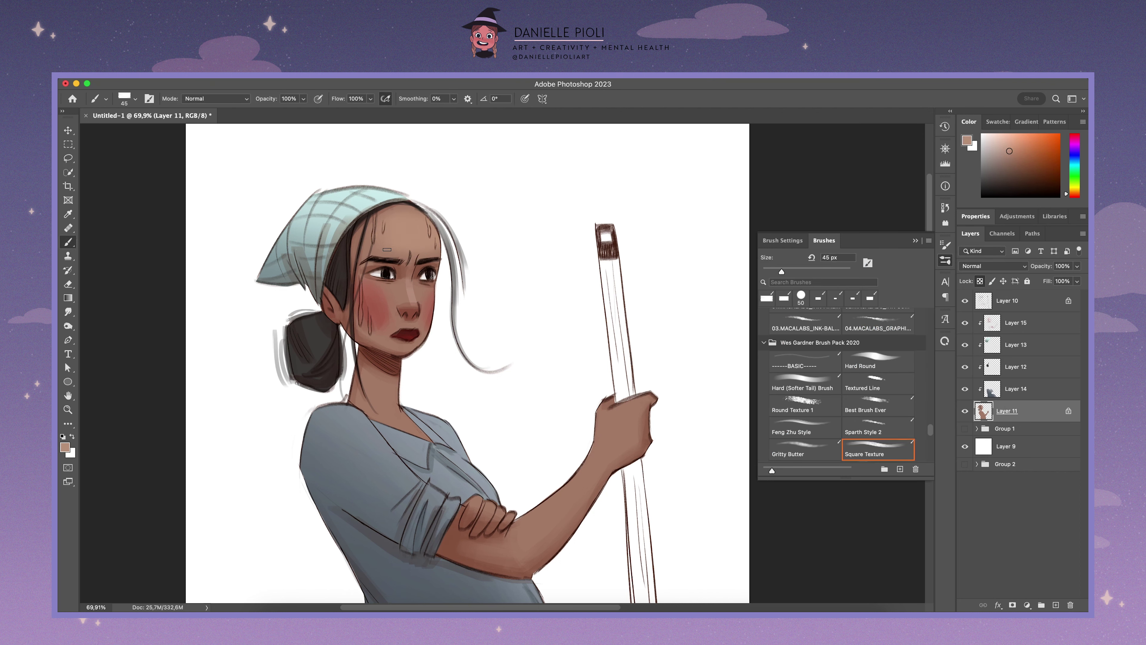
{"action": "left_click", "coordinate": [374, 226], "text": "alt"}
{"action": "left_click", "coordinate": [412, 266], "text": "alt"}
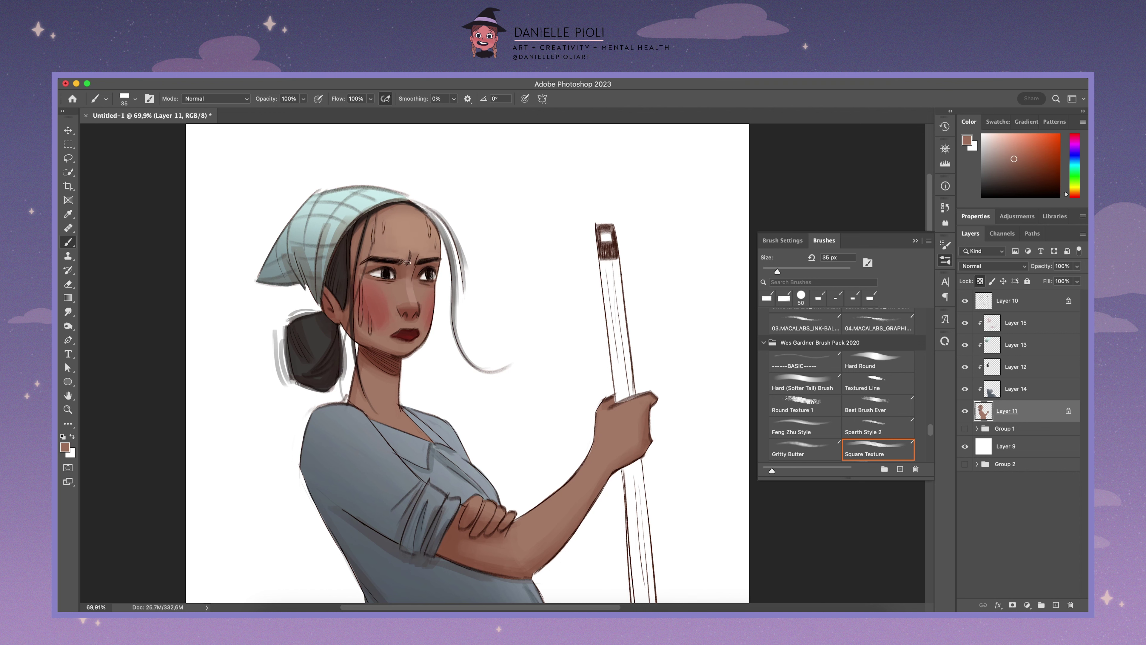
{"action": "key", "text": "bracketleft"}
{"action": "key", "text": "bracketleft"}
{"action": "left_click", "coordinate": [399, 279], "text": "alt"}
{"action": "scroll", "coordinate": [473, 363], "scroll_direction": "down", "scroll_amount": 3}
{"action": "key", "text": "bracketright"}
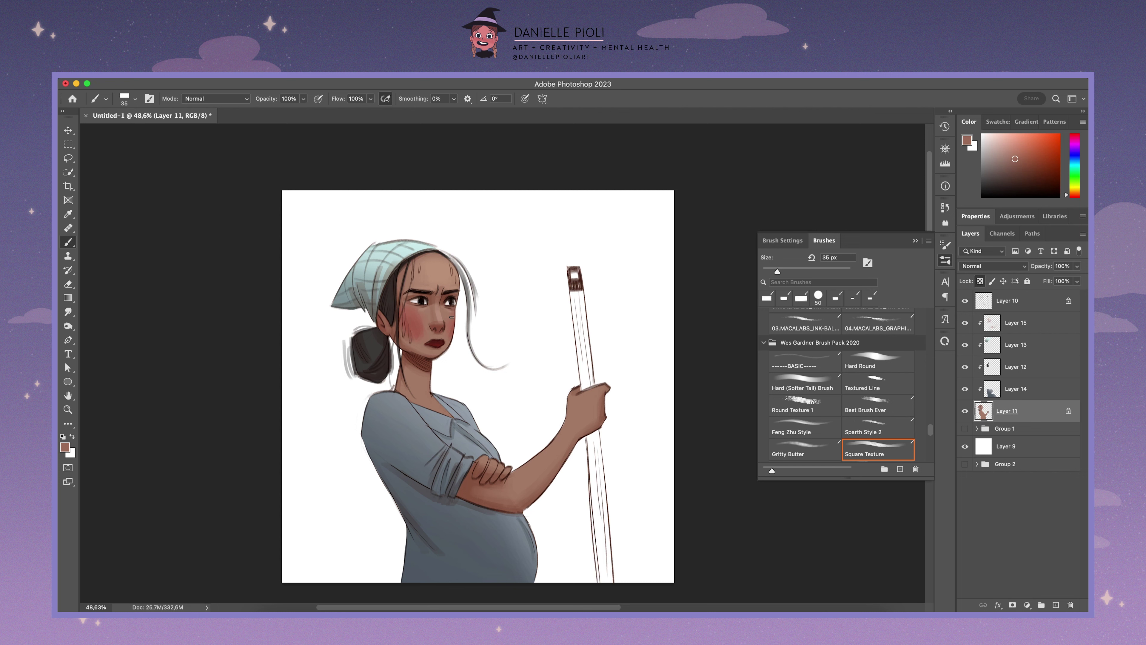
Step: Sample face tones and dab a light near-white highlight under the left eye
{"action": "left_click", "coordinate": [424, 311], "text": "alt"}
{"action": "left_click", "coordinate": [422, 319], "text": "alt"}
{"action": "left_click", "coordinate": [423, 308]}
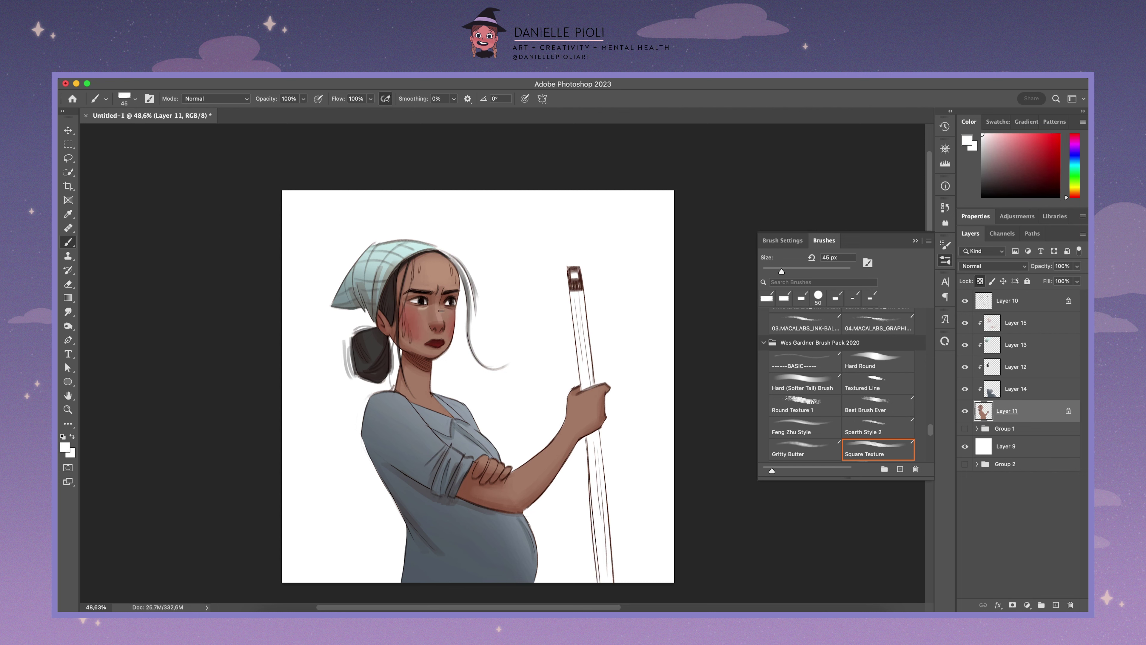
{"action": "left_click", "coordinate": [430, 265], "text": "alt"}
{"action": "key", "text": "bracketleft"}
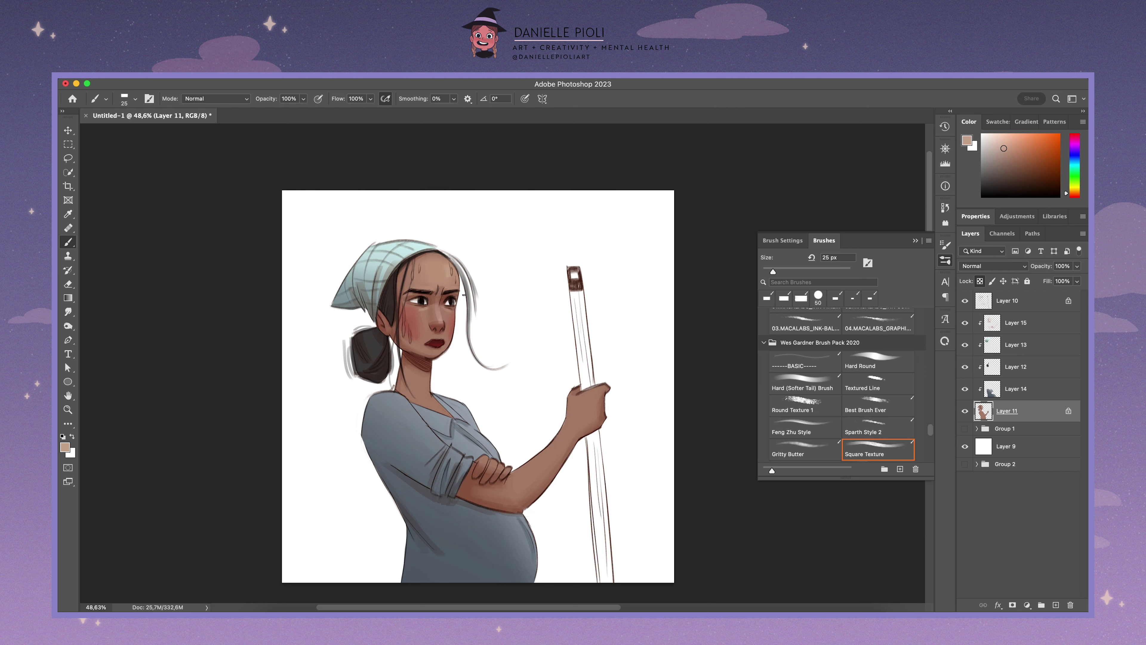
{"action": "key", "text": "bracketright"}
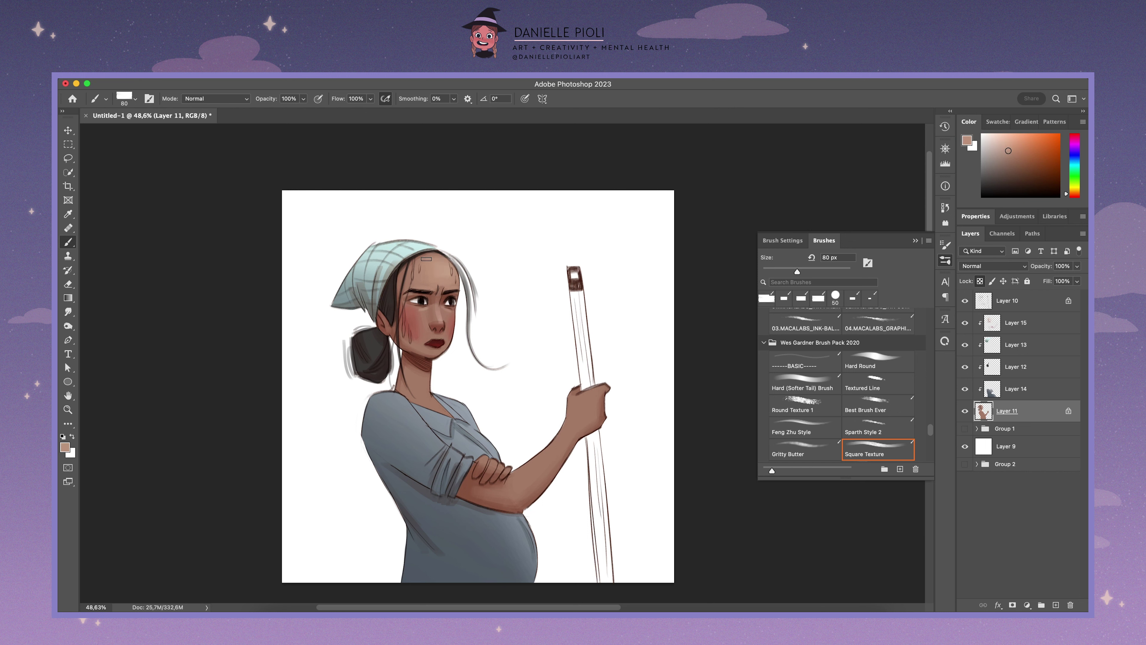
Step: Paint reddish-brown shading on the face using sampled skin tones, brush 40–45 px
{"action": "left_click", "coordinate": [398, 297], "text": "alt"}
{"action": "left_click", "coordinate": [401, 318], "text": "alt"}
{"action": "key", "text": "bracketleft"}
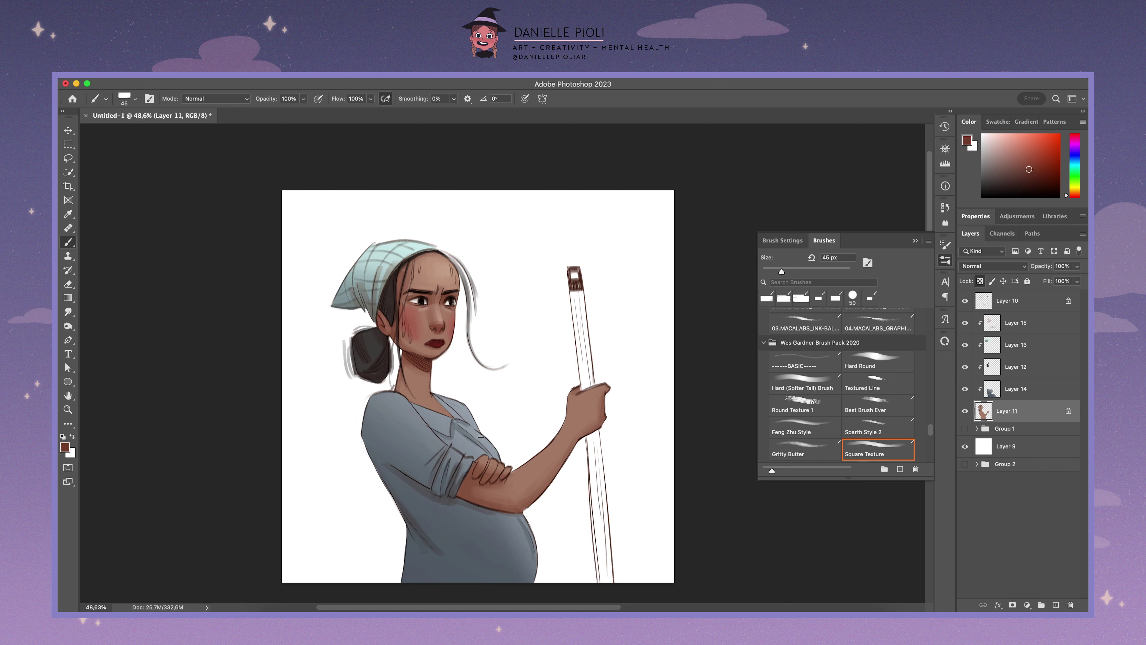
{"action": "left_click", "coordinate": [444, 266], "text": "alt"}
{"action": "left_click", "coordinate": [433, 260], "text": "alt"}
{"action": "left_click", "coordinate": [424, 258], "text": "alt"}
{"action": "key", "text": "bracketleft"}
Step: Soften the shading with lighter and darker tones sampled from the face
{"action": "left_click", "coordinate": [431, 288], "text": "alt"}
{"action": "key", "text": "bracketright"}
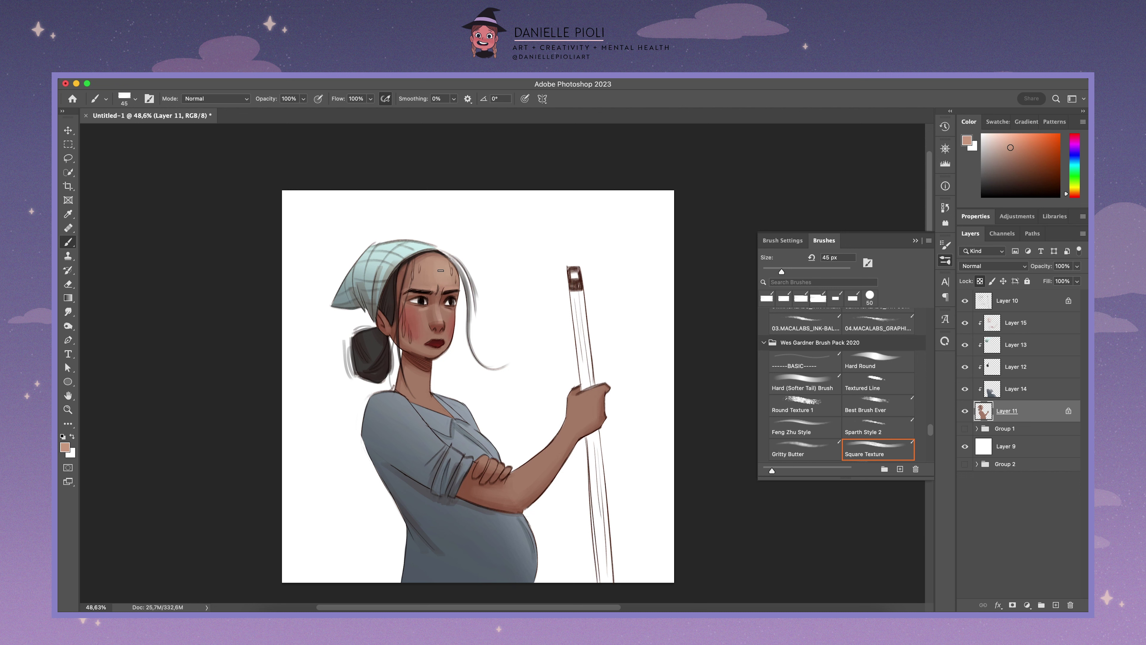
{"action": "left_click", "coordinate": [448, 287], "text": "alt"}
{"action": "left_click", "coordinate": [415, 311], "text": "alt"}
{"action": "left_click", "coordinate": [428, 308], "text": "alt"}
Step: Toggle Layer 15's visibility to compare the painting with and without it
{"action": "scroll", "coordinate": [501, 363], "scroll_direction": "down", "scroll_amount": 3}
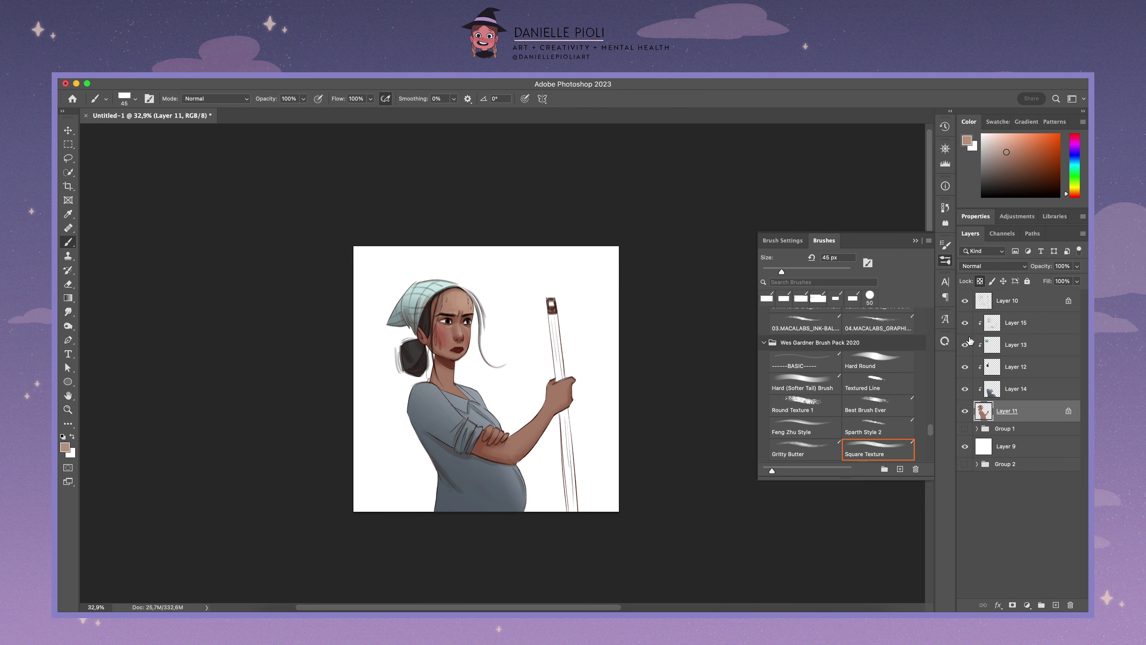
{"action": "left_click", "coordinate": [965, 344]}
{"action": "left_click", "coordinate": [966, 344]}
{"action": "left_click", "coordinate": [966, 322]}
{"action": "left_click", "coordinate": [966, 323]}
{"action": "left_click", "coordinate": [1021, 327]}
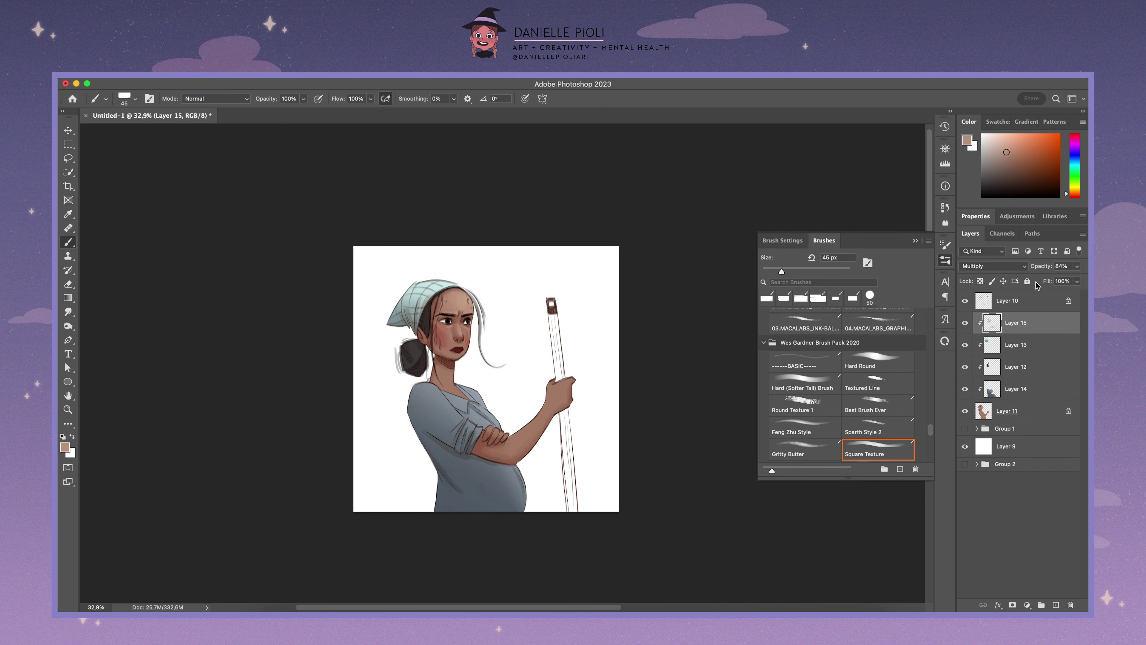
Step: On Layer 11, build up skin shading on the cheek with sampled skin tones
{"action": "left_click", "coordinate": [1034, 410]}
{"action": "key", "text": "bracketright"}
{"action": "key", "text": "bracketright"}
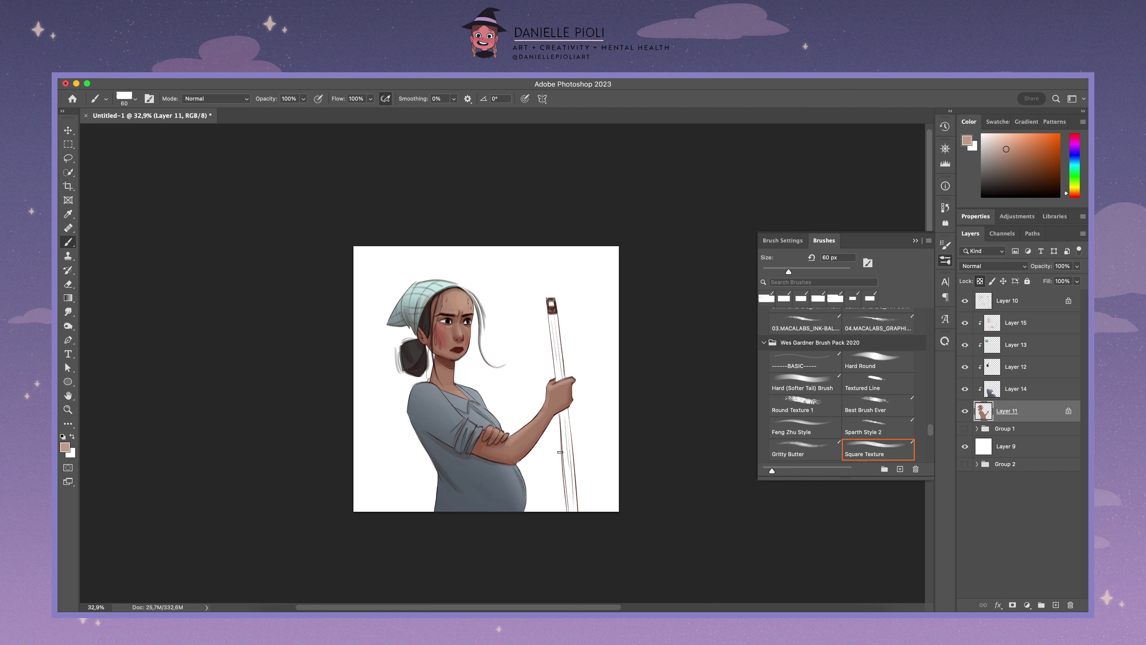
{"action": "left_click", "coordinate": [451, 338], "text": "alt"}
{"action": "key", "text": "bracketleft"}
{"action": "key", "text": "bracketleft"}
{"action": "left_click", "coordinate": [451, 337], "text": "alt"}
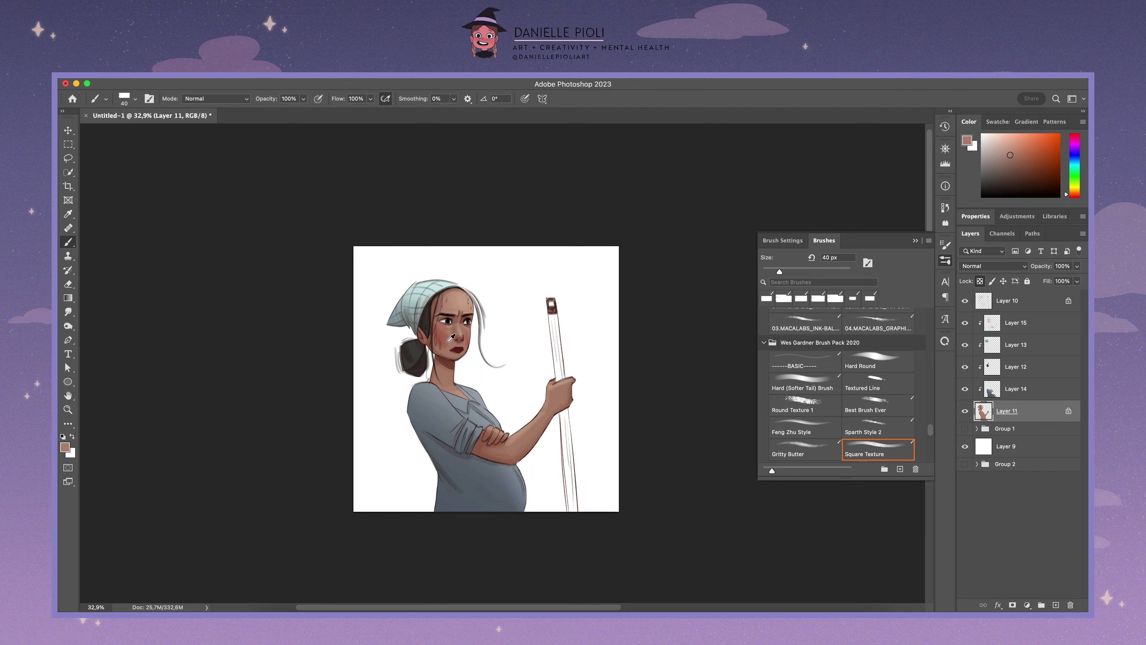
{"action": "left_click", "coordinate": [452, 338], "text": "alt"}
{"action": "left_click", "coordinate": [452, 337], "text": "alt"}
{"action": "left_click", "coordinate": [452, 335], "text": "alt"}
{"action": "left_click", "coordinate": [451, 335], "text": "alt"}
Step: Paint rosy blush on the cheeks with redder and lighter pinkish skin tones at 30 px
{"action": "left_click", "coordinate": [451, 336], "text": "alt"}
{"action": "key", "text": "bracketright"}
{"action": "key", "text": "bracketright"}
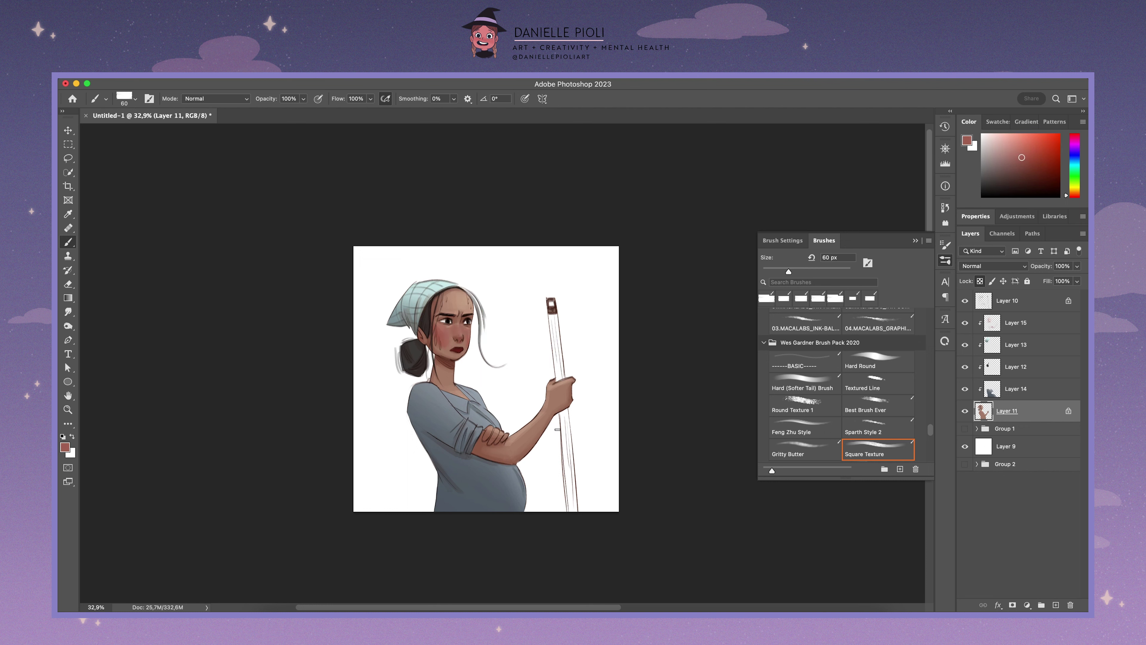
{"action": "key", "text": "bracketleft"}
{"action": "key", "text": "bracketleft"}
{"action": "key", "text": "bracketleft"}
{"action": "scroll", "coordinate": [503, 362], "scroll_direction": "up", "scroll_amount": 1}
{"action": "left_click", "coordinate": [453, 337], "text": "alt"}
{"action": "left_click", "coordinate": [450, 328], "text": "alt"}
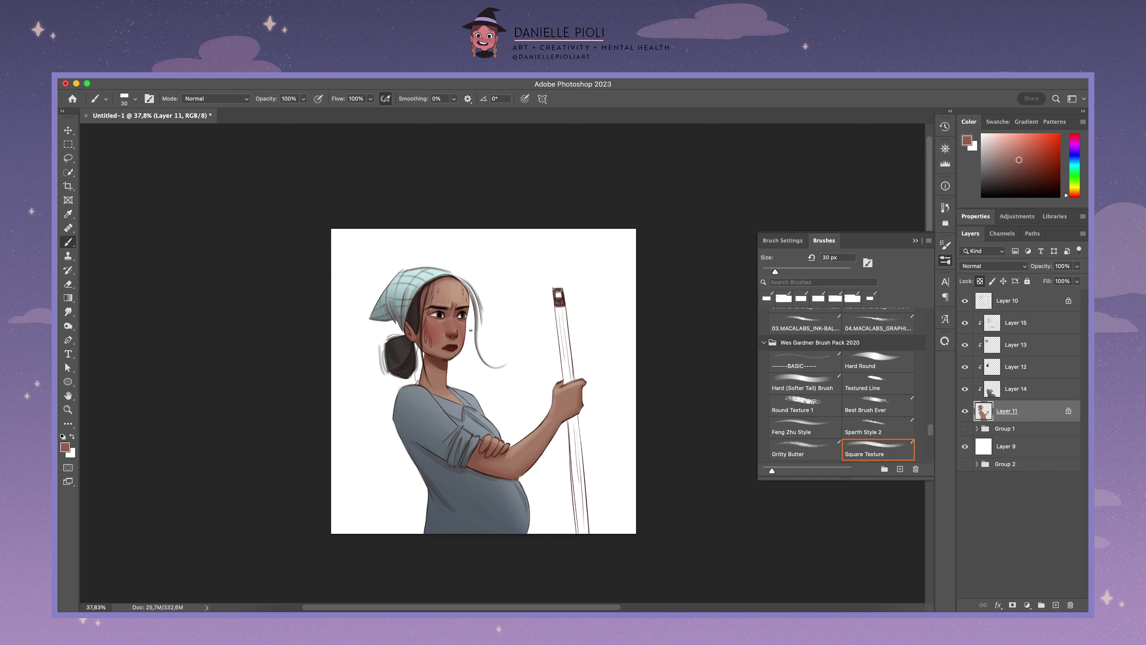
{"action": "left_click", "coordinate": [457, 333], "text": "alt"}
{"action": "left_click", "coordinate": [457, 343], "text": "alt"}
{"action": "left_click", "coordinate": [470, 354], "text": "alt"}
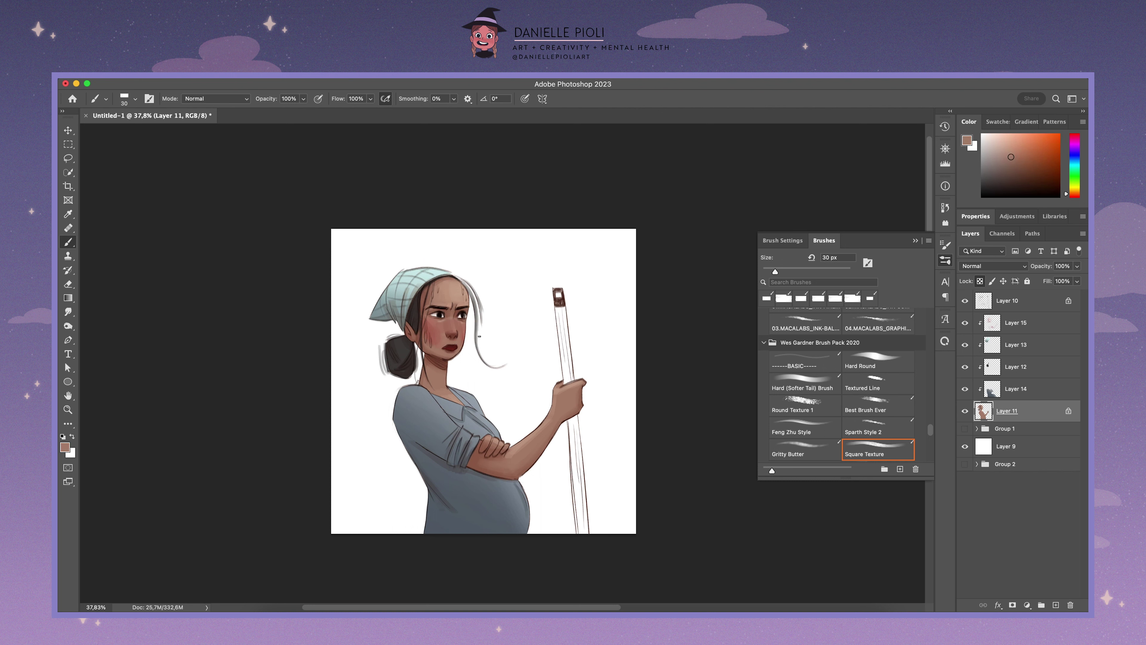
Step: Add dark brown and red-brown accents to the face with a 25–40 px brush
{"action": "left_click", "coordinate": [419, 305], "text": "alt"}
{"action": "key", "text": "bracketleft"}
{"action": "left_click", "coordinate": [419, 305], "text": "alt"}
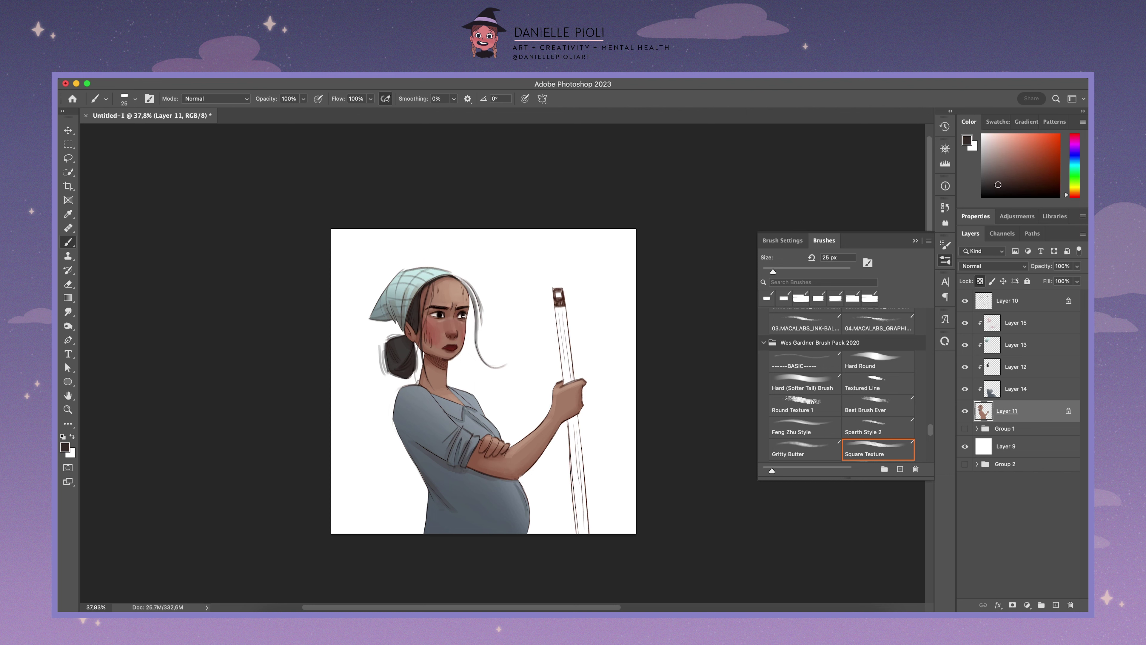
{"action": "left_click", "coordinate": [460, 312], "text": "alt"}
{"action": "key", "text": "bracketright"}
{"action": "key", "text": "bracketright"}
{"action": "key", "text": "bracketright"}
Step: Switch to Layer 15 with a 100 px brush and sample the shirt's grey-blue colour
{"action": "scroll", "coordinate": [581, 413], "scroll_direction": "down", "scroll_amount": 2}
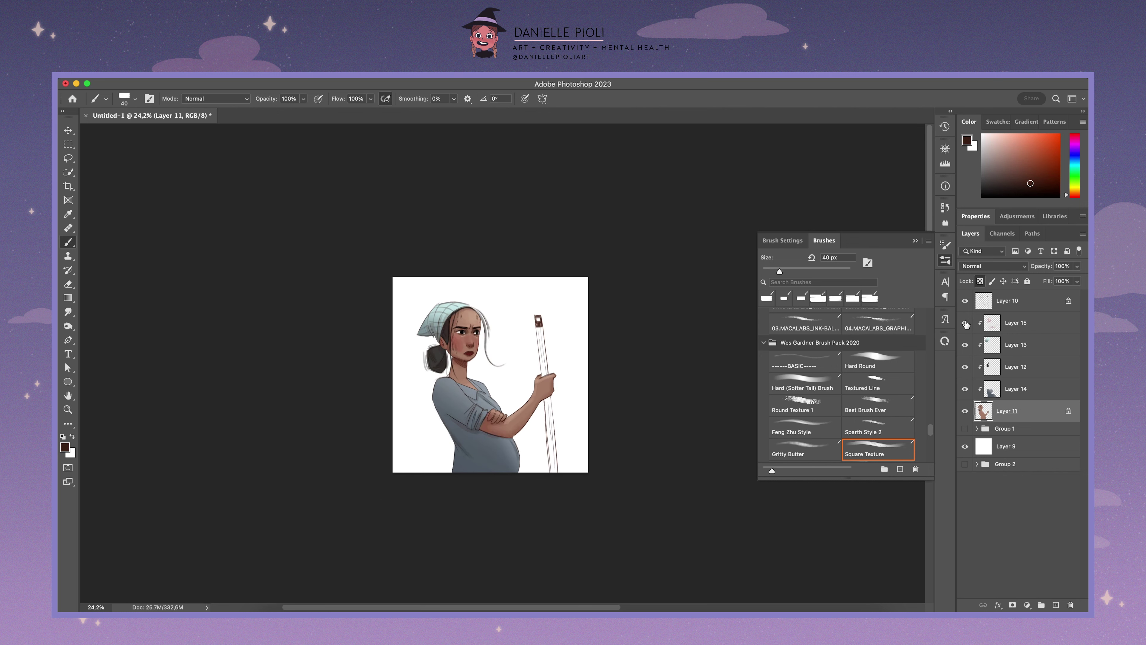
{"action": "left_click", "coordinate": [993, 323]}
{"action": "key", "text": "bracketright"}
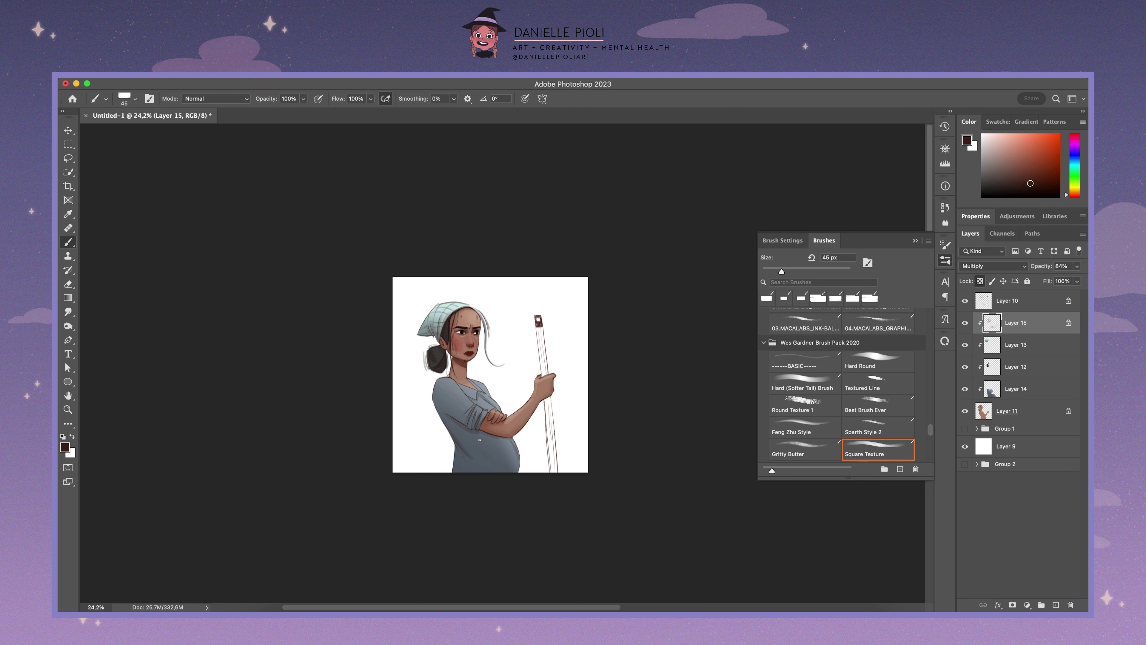
{"action": "key", "text": "bracketright"}
{"action": "key", "text": "bracketright"}
{"action": "key", "text": "bracketright"}
{"action": "left_click", "coordinate": [474, 431], "text": "alt"}
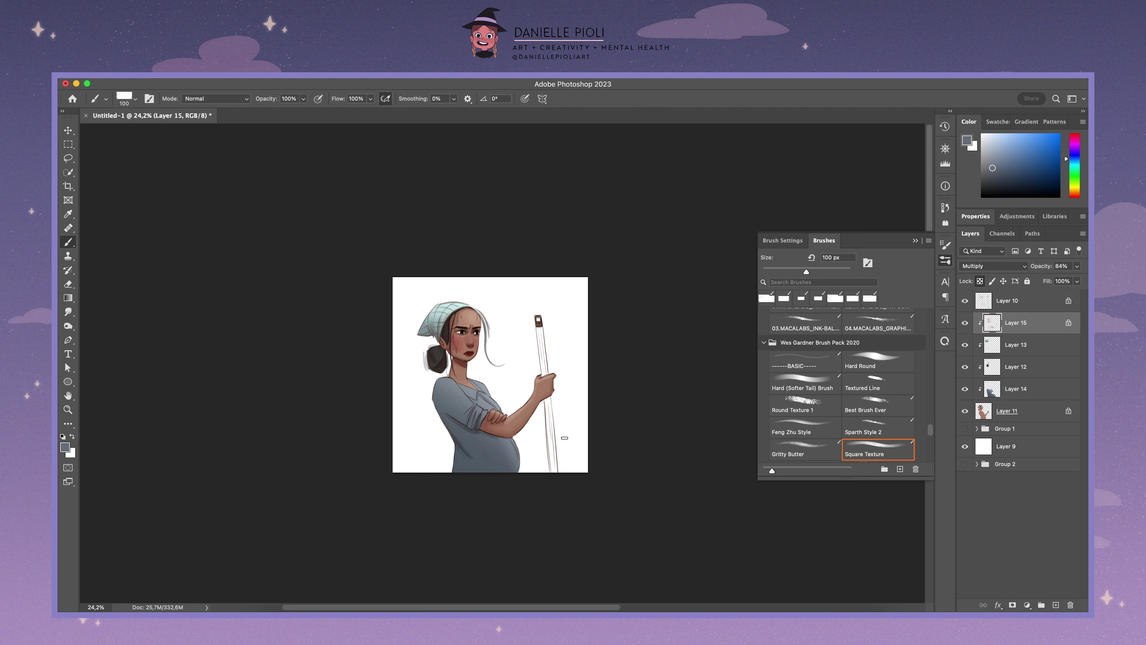
{"action": "scroll", "coordinate": [468, 380], "scroll_direction": "down", "scroll_amount": 1}
Step: Toggle Layer 11 on and off to compare the colours against the line art
{"action": "left_click", "coordinate": [965, 410]}
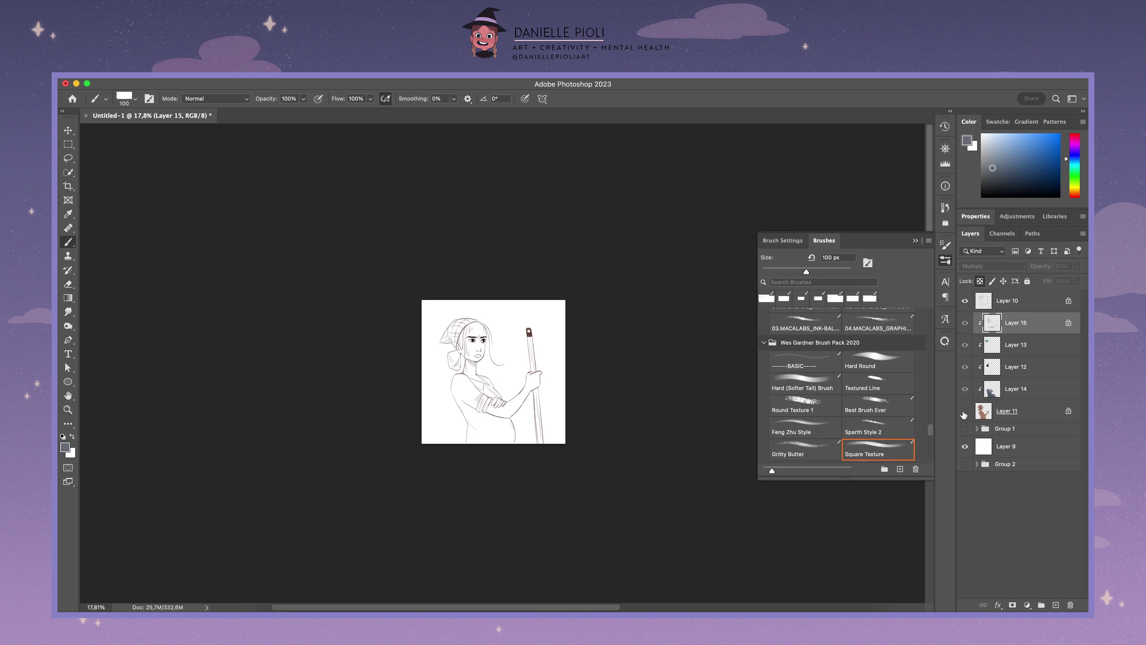
{"action": "left_click", "coordinate": [965, 411]}
{"action": "left_click", "coordinate": [965, 411]}
{"action": "left_click", "coordinate": [965, 410]}
{"action": "left_click", "coordinate": [965, 411]}
{"action": "left_click", "coordinate": [964, 410]}
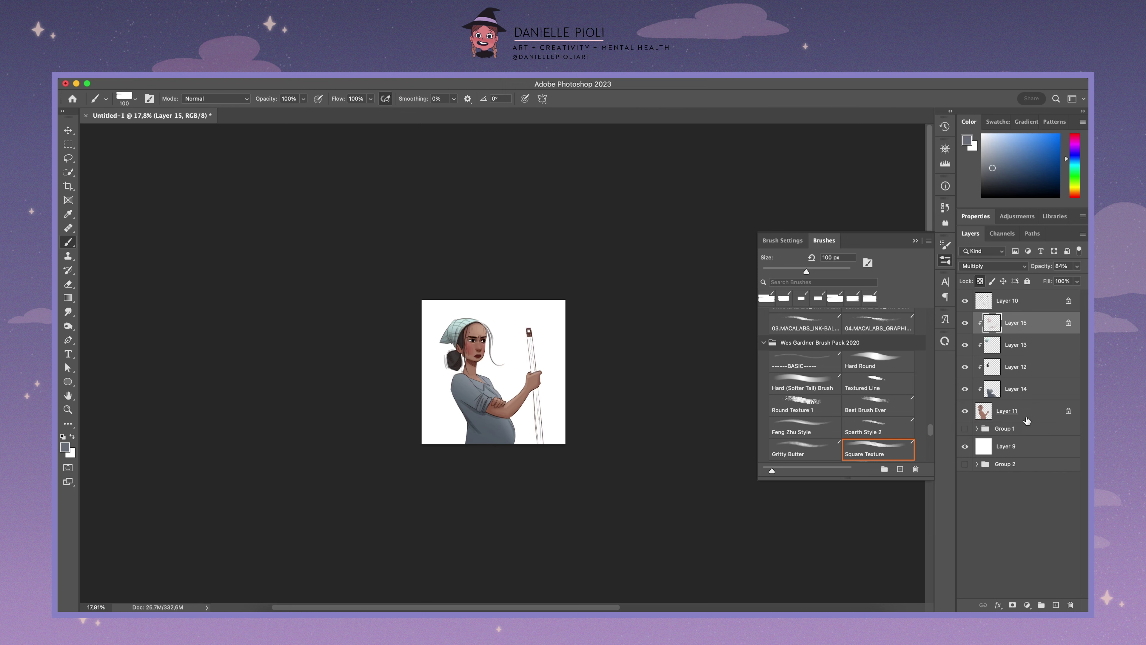
Step: Group the painting layers, keep the group as backup, and merge a duplicate into Group 3 copy
{"action": "left_click", "coordinate": [1033, 412], "text": "shift"}
{"action": "key", "text": "ctrl+g"}
{"action": "key", "text": "ctrl+e"}
{"action": "key", "text": "ctrl+z"}
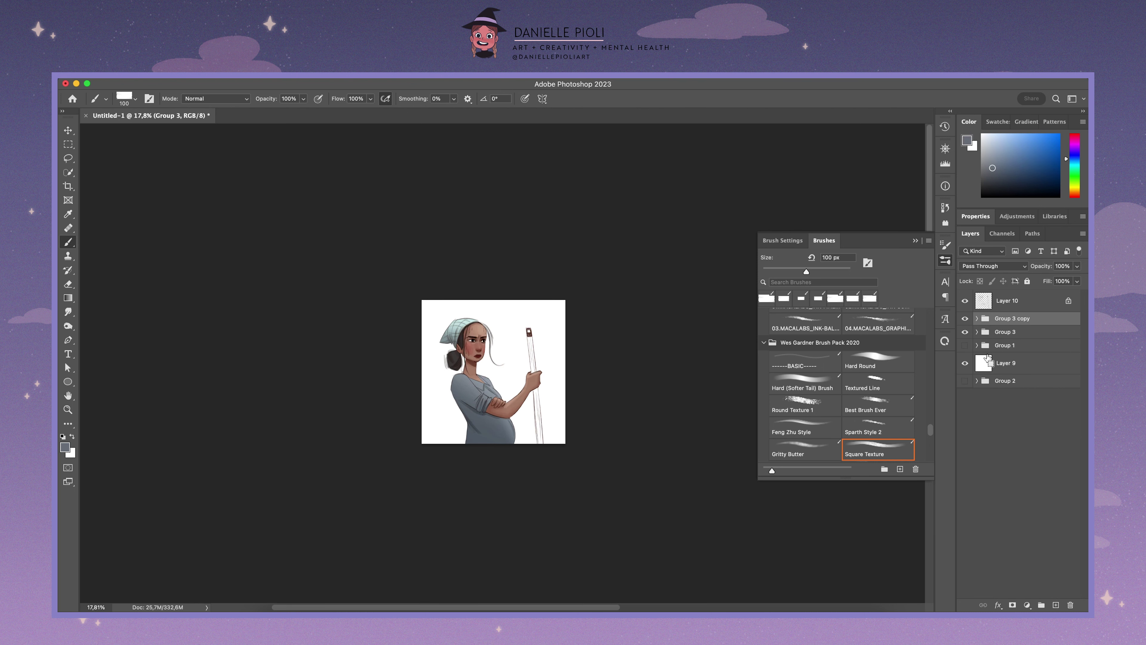
{"action": "key", "text": "ctrl+j"}
{"action": "key", "text": "ctrl+e"}
{"action": "scroll", "coordinate": [503, 366], "scroll_direction": "up", "scroll_amount": 3}
Step: Add a Gradient Map adjustment and try several purple and pink gradient presets
{"action": "left_click", "coordinate": [1027, 605]}
{"action": "left_click", "coordinate": [1038, 583]}
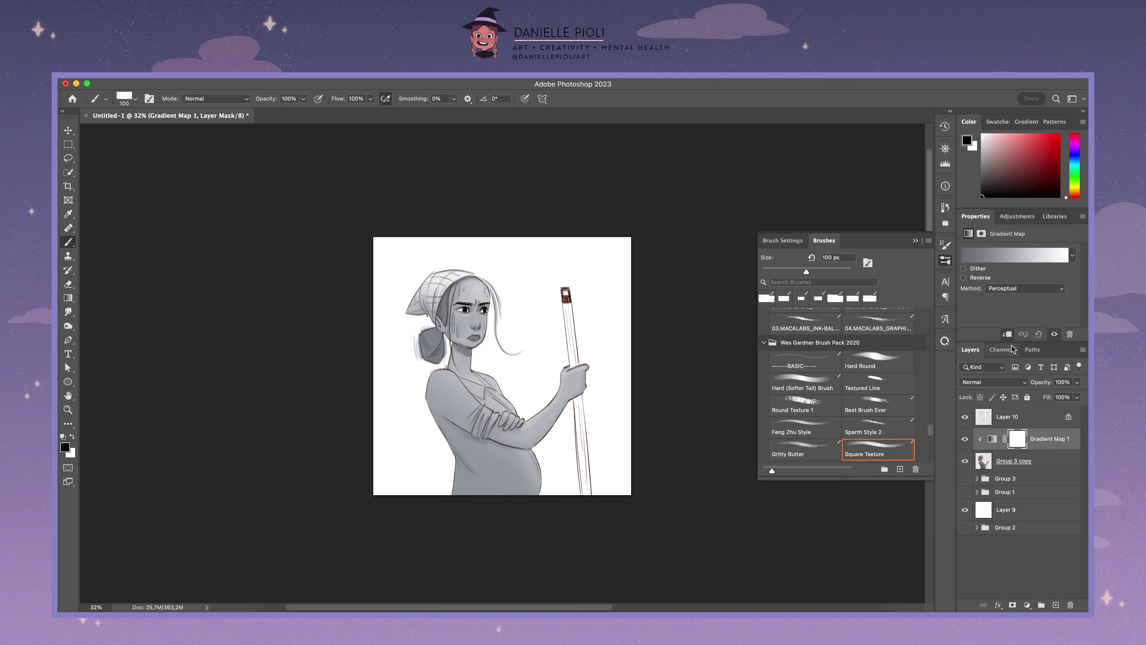
{"action": "left_click", "coordinate": [1073, 255]}
{"action": "left_click", "coordinate": [1019, 378]}
{"action": "left_click", "coordinate": [968, 394]}
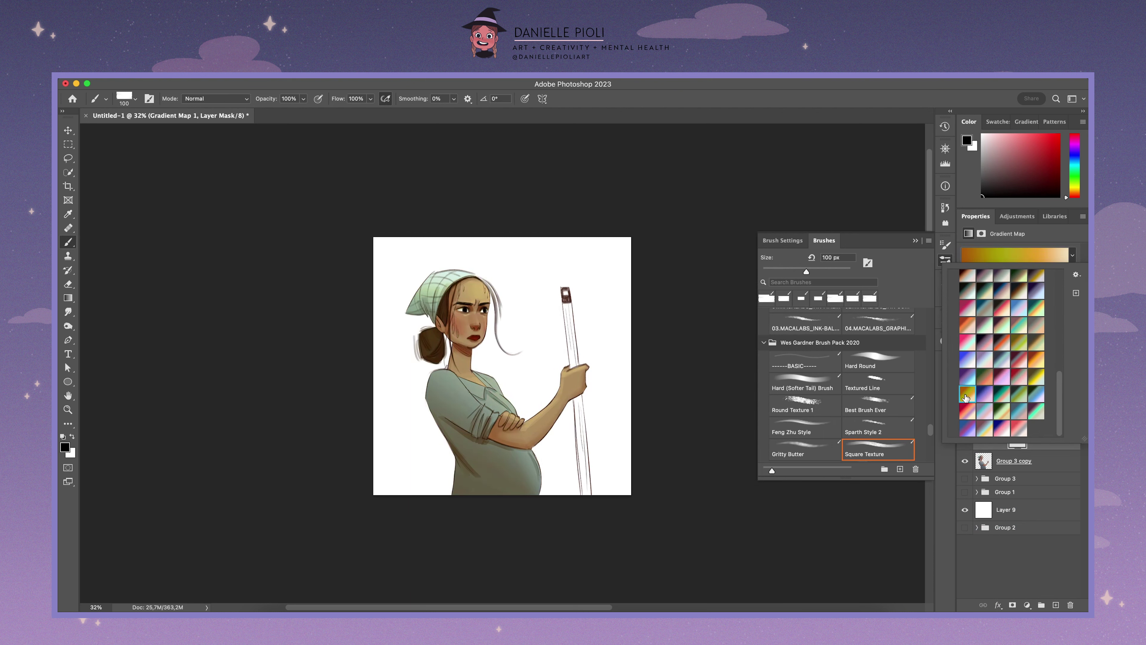
{"action": "left_click", "coordinate": [968, 376]}
{"action": "left_click", "coordinate": [967, 429]}
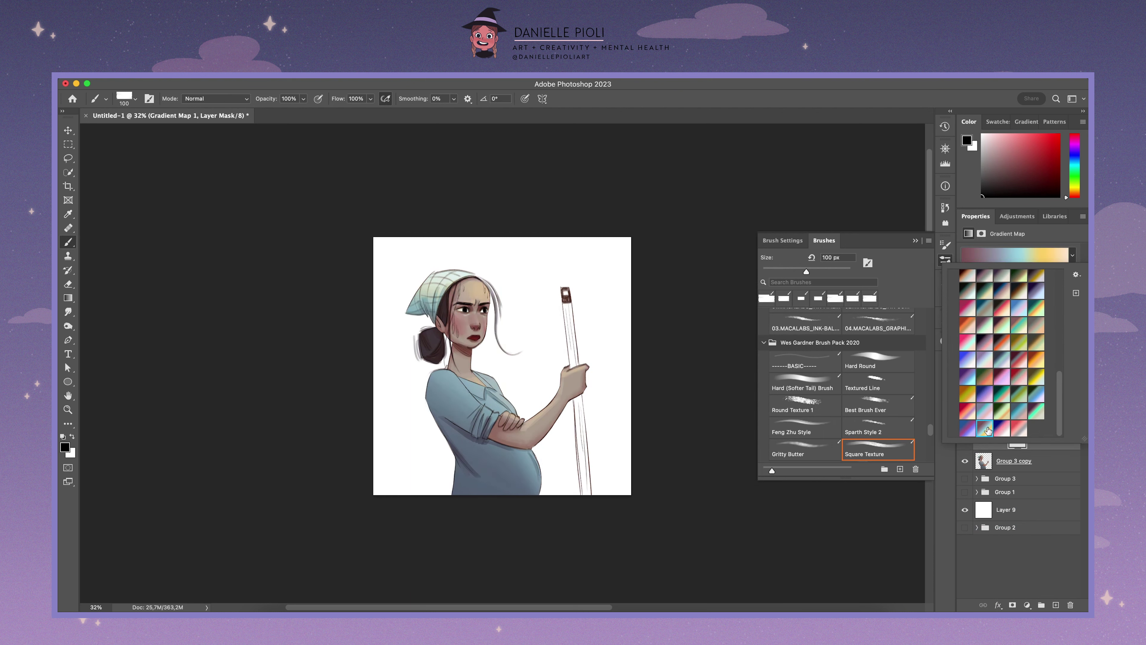
{"action": "left_click", "coordinate": [985, 429]}
{"action": "left_click", "coordinate": [1003, 429]}
Step: Try grey and brown presets, then settle on the purple-grey gradient
{"action": "scroll", "coordinate": [972, 316], "scroll_direction": "up", "scroll_amount": 5}
{"action": "left_click", "coordinate": [972, 305]}
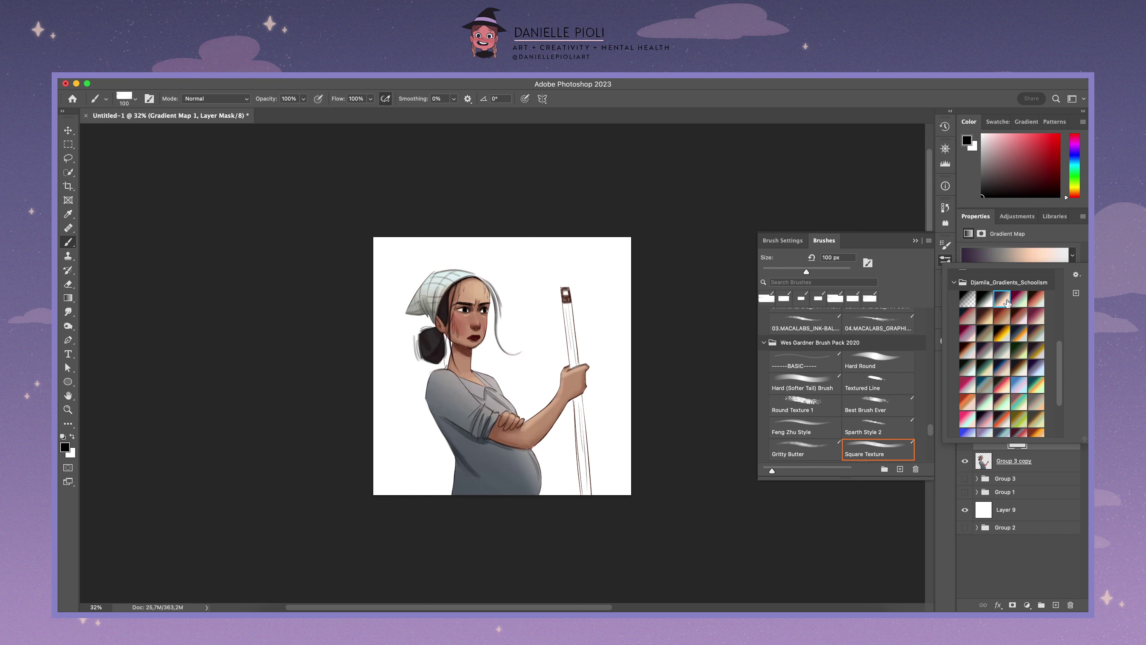
{"action": "left_click", "coordinate": [985, 316]}
{"action": "left_click", "coordinate": [1011, 316]}
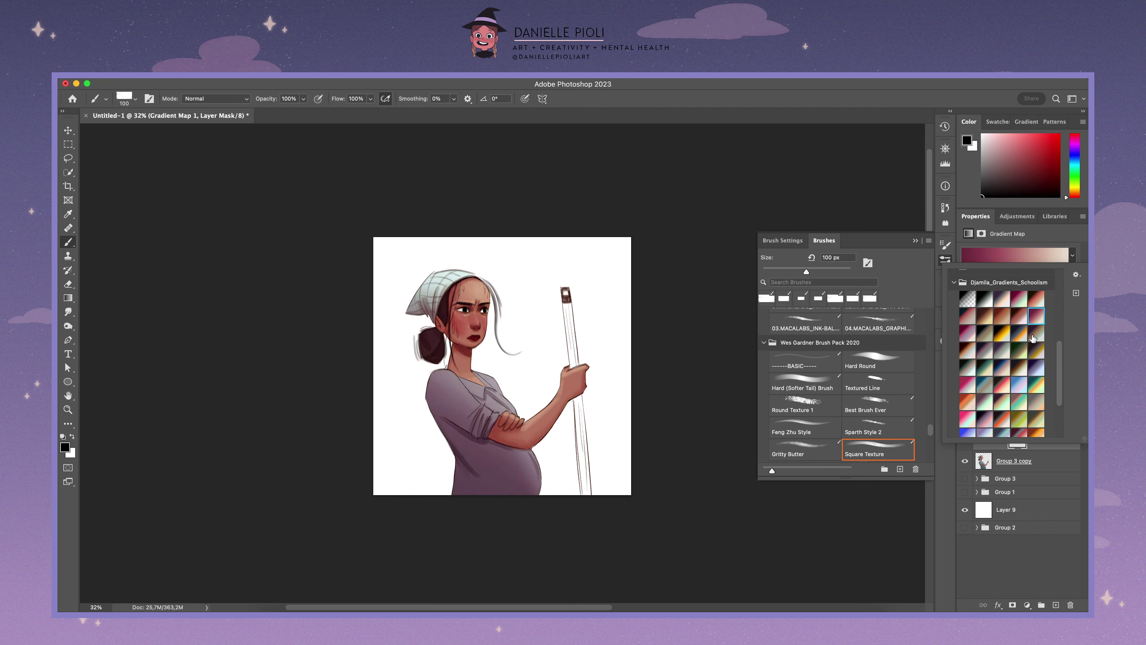
{"action": "left_click", "coordinate": [1038, 348]}
{"action": "left_click", "coordinate": [987, 352]}
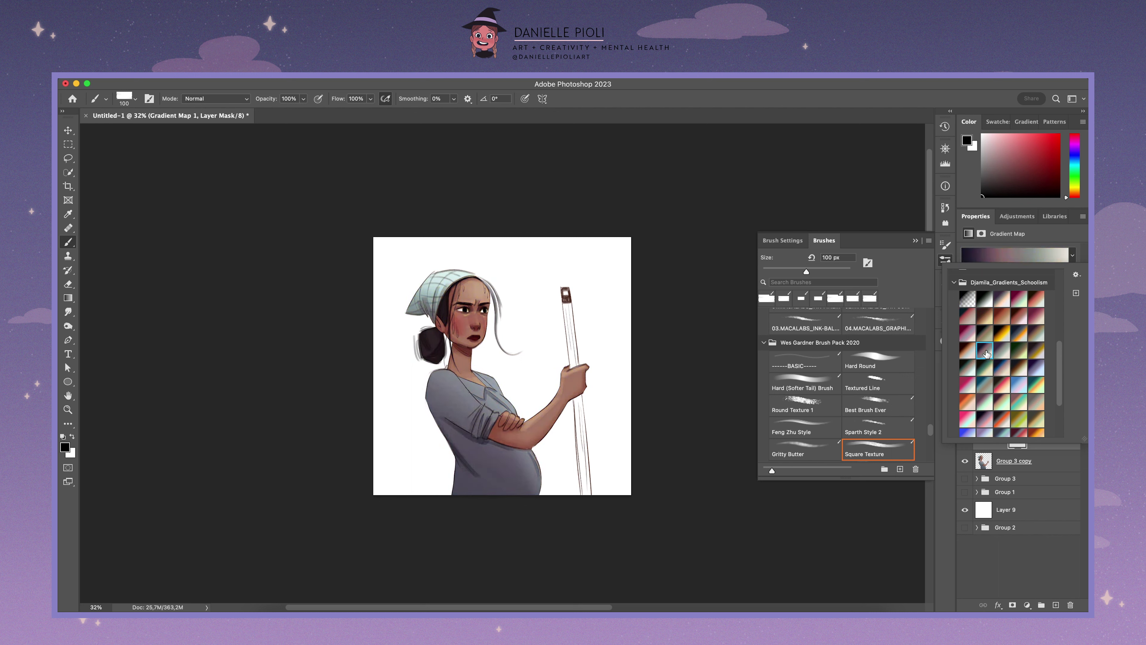
{"action": "left_click", "coordinate": [1046, 472]}
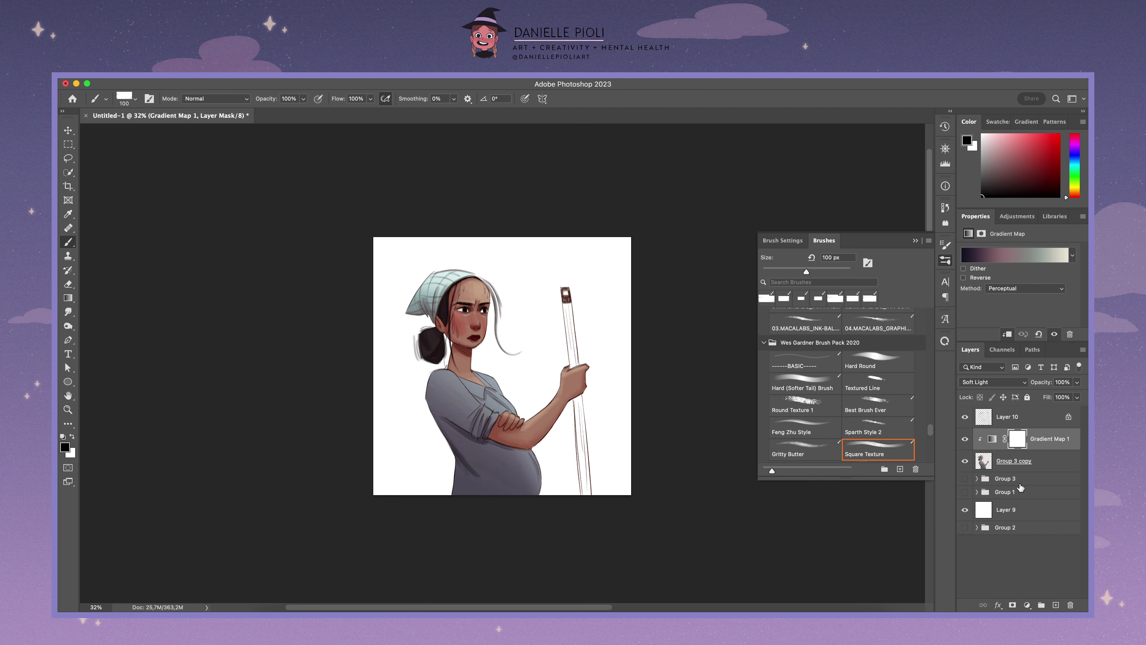
Step: Group the artwork and Gradient Map 1 into Group 4 and scale it to about 91%
{"action": "left_click", "coordinate": [1006, 416]}
{"action": "left_click", "coordinate": [1013, 460], "text": "shift"}
{"action": "key", "text": "ctrl+g"}
{"action": "key", "text": "ctrl+t"}
{"action": "left_click_drag", "start_coordinate": [595, 272], "coordinate": [585, 296]}
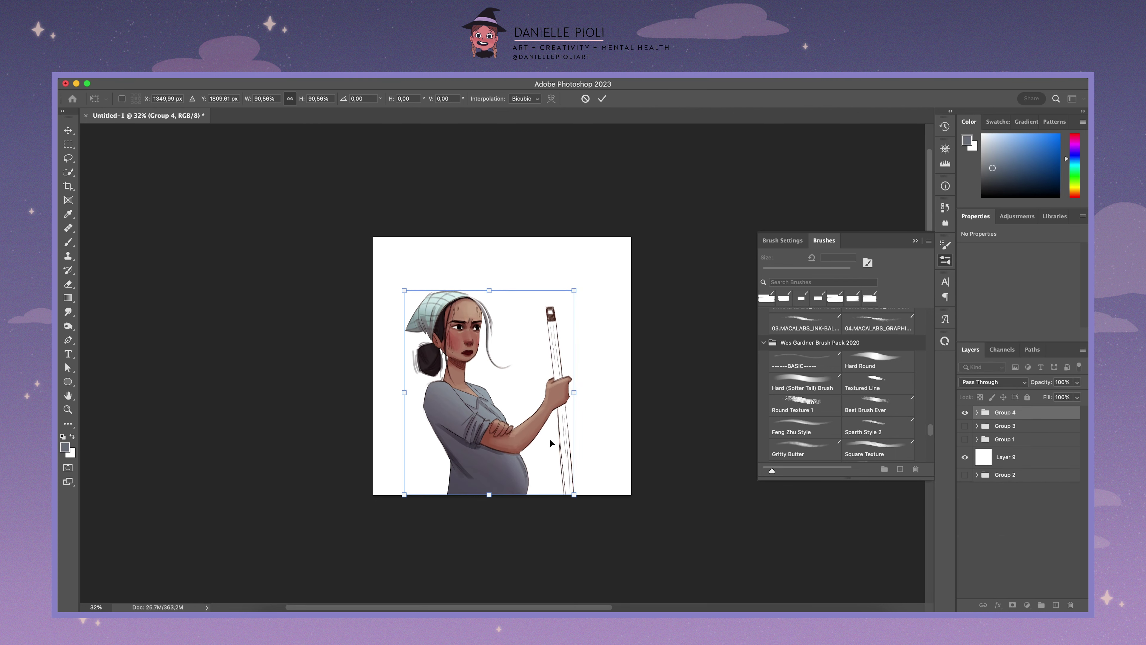
{"action": "key", "text": "Return"}
{"action": "left_click", "coordinate": [878, 450]}
{"action": "key", "text": "ctrl+0"}
Step: Add a new layer below Group 3 copy and paint the staff tan with a 70 px brush
{"action": "left_click", "coordinate": [977, 413]}
{"action": "left_click", "coordinate": [1044, 468]}
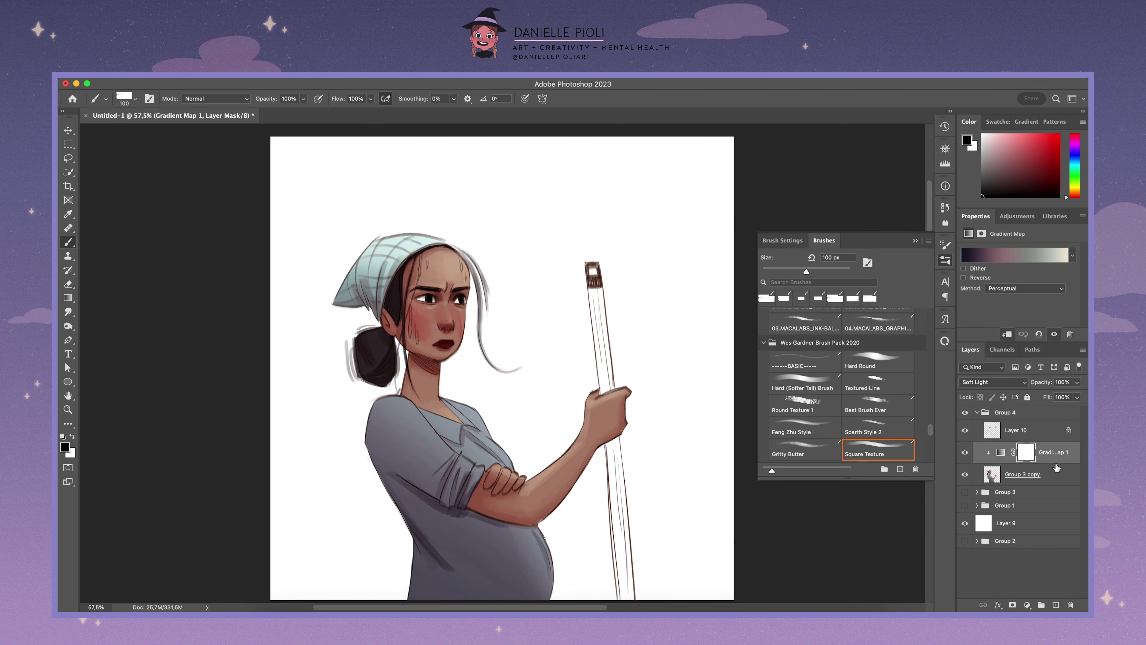
{"action": "key", "text": "ctrl+shift+alt+n"}
{"action": "key", "text": "bracketleft"}
{"action": "key", "text": "bracketleft"}
{"action": "key", "text": "bracketleft"}
{"action": "left_click_drag", "start_coordinate": [1080, 183], "coordinate": [1079, 190]}
{"action": "left_click", "coordinate": [1004, 142]}
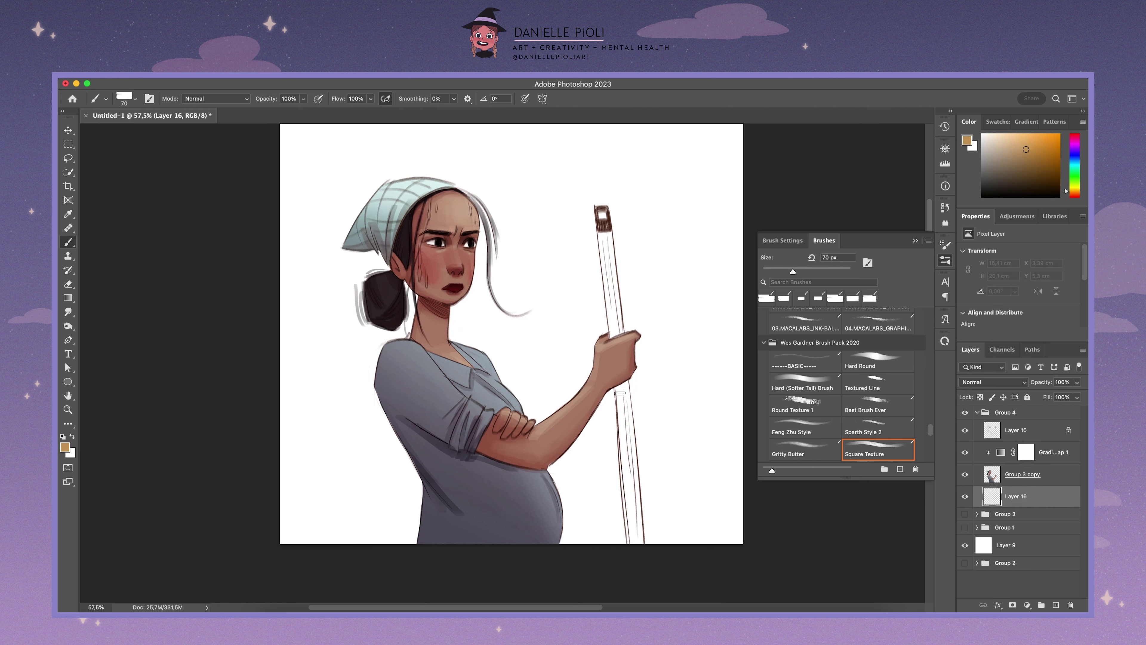
{"action": "left_click_drag", "start_coordinate": [630, 383], "coordinate": [637, 542]}
{"action": "left_click_drag", "start_coordinate": [618, 343], "coordinate": [603, 222]}
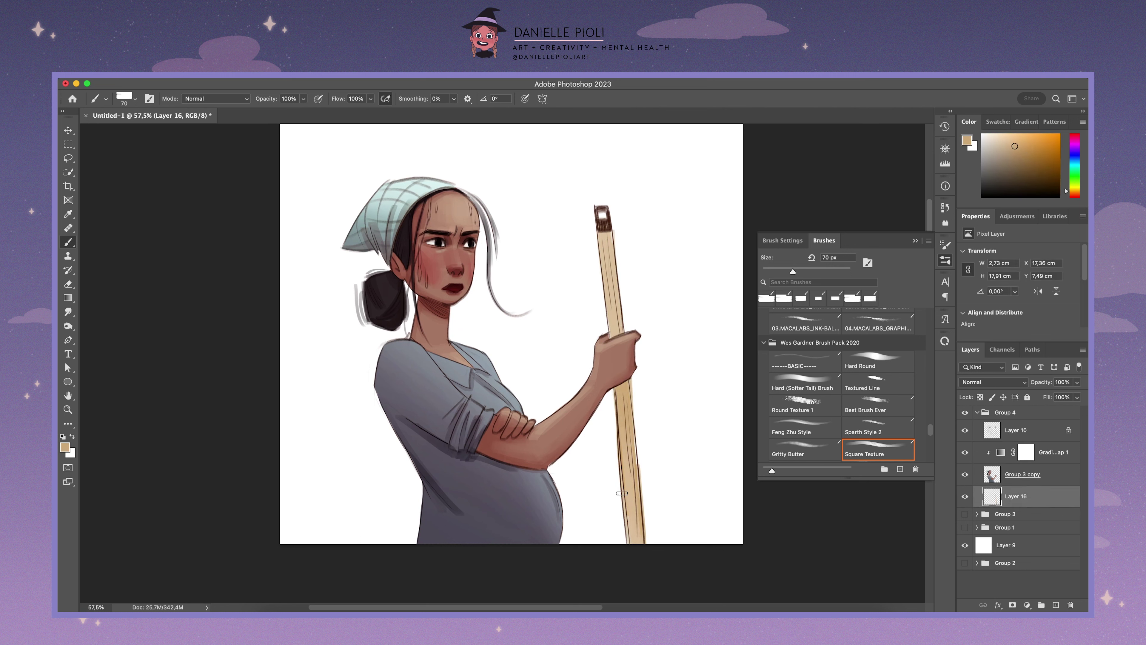
{"action": "left_click", "coordinate": [623, 494], "text": "alt"}
Step: Paint a dark navy tip on top of the staff with a 45 px square textured brush
{"action": "key", "text": "e"}
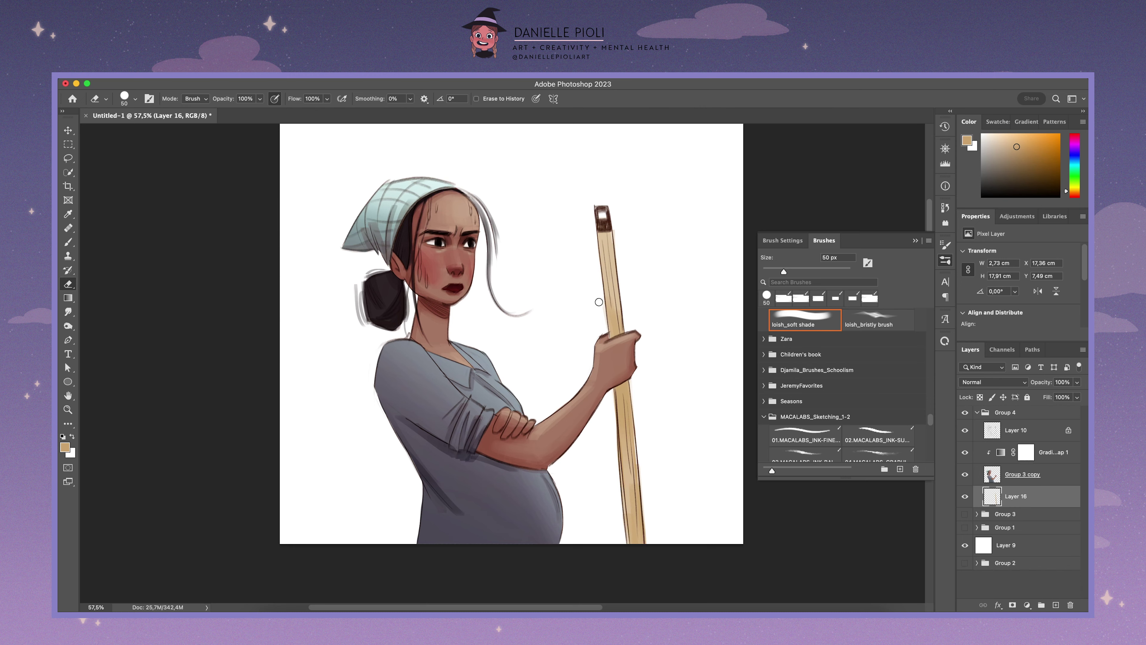
{"action": "scroll", "coordinate": [669, 430], "scroll_direction": "down", "scroll_amount": 3}
{"action": "scroll", "coordinate": [844, 397], "scroll_direction": "down", "scroll_amount": 5}
{"action": "left_click", "coordinate": [878, 449]}
{"action": "left_click", "coordinate": [575, 314], "text": "alt"}
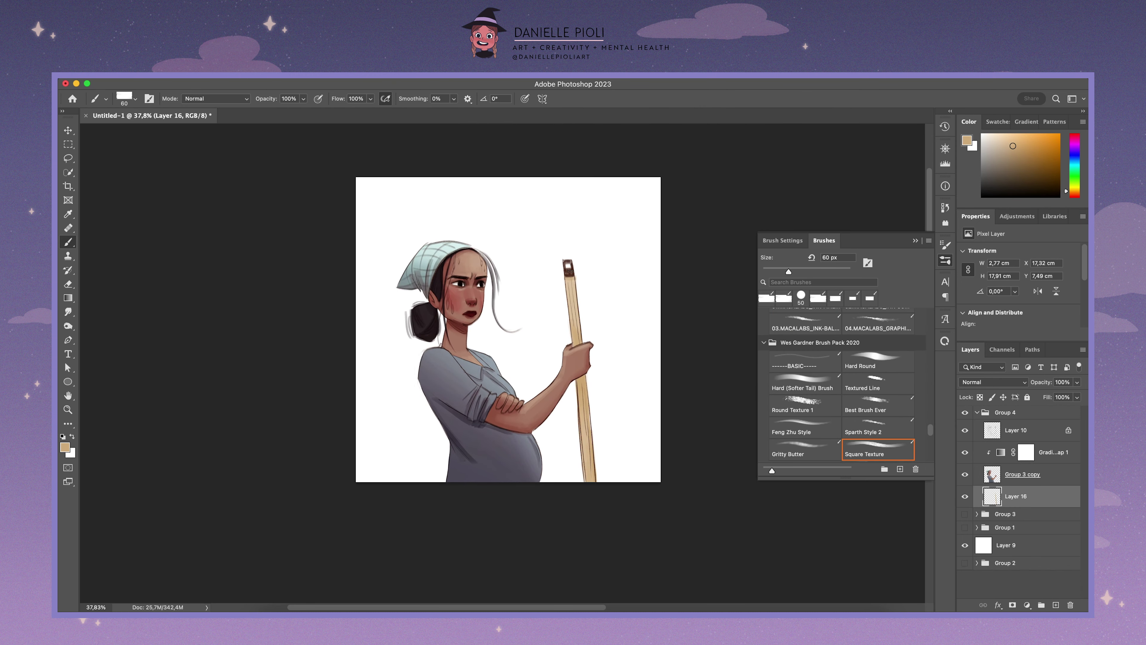
{"action": "key", "text": "bracketleft"}
{"action": "key", "text": "bracketleft"}
{"action": "key", "text": "bracketleft"}
{"action": "key", "text": "bracketleft"}
{"action": "left_click", "coordinate": [567, 261]}
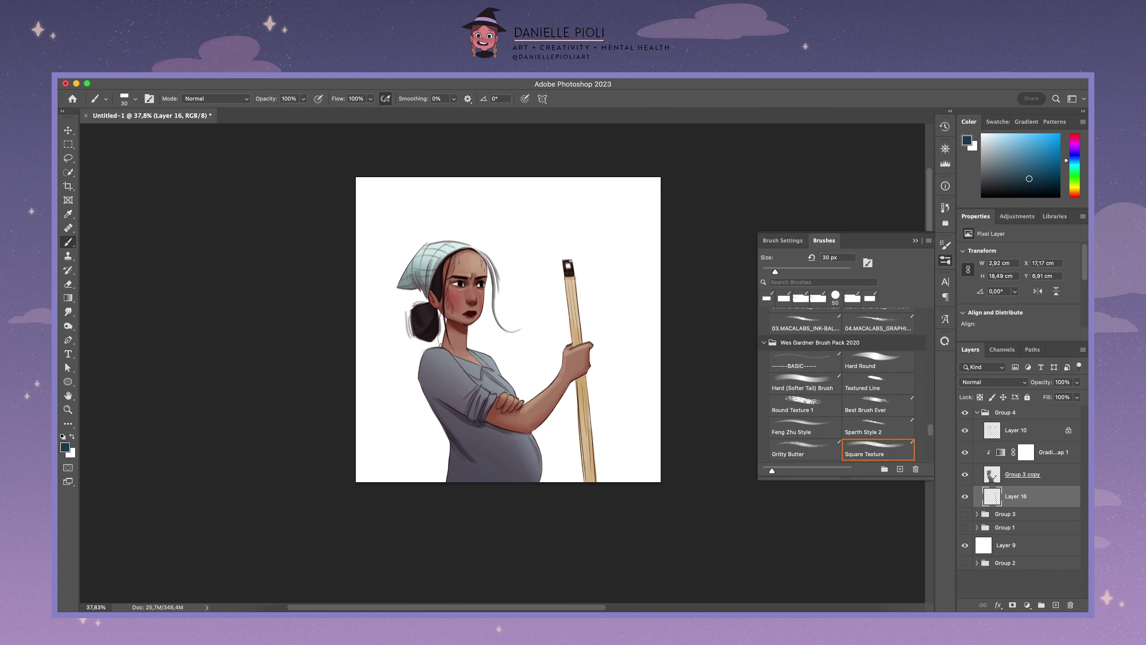
Step: Add a Levels adjustment clipped to Group 3 copy with white point 232 at 88% opacity
{"action": "key", "text": "bracketright"}
{"action": "key", "text": "bracketright"}
{"action": "key", "text": "bracketright"}
{"action": "left_click", "coordinate": [1022, 474]}
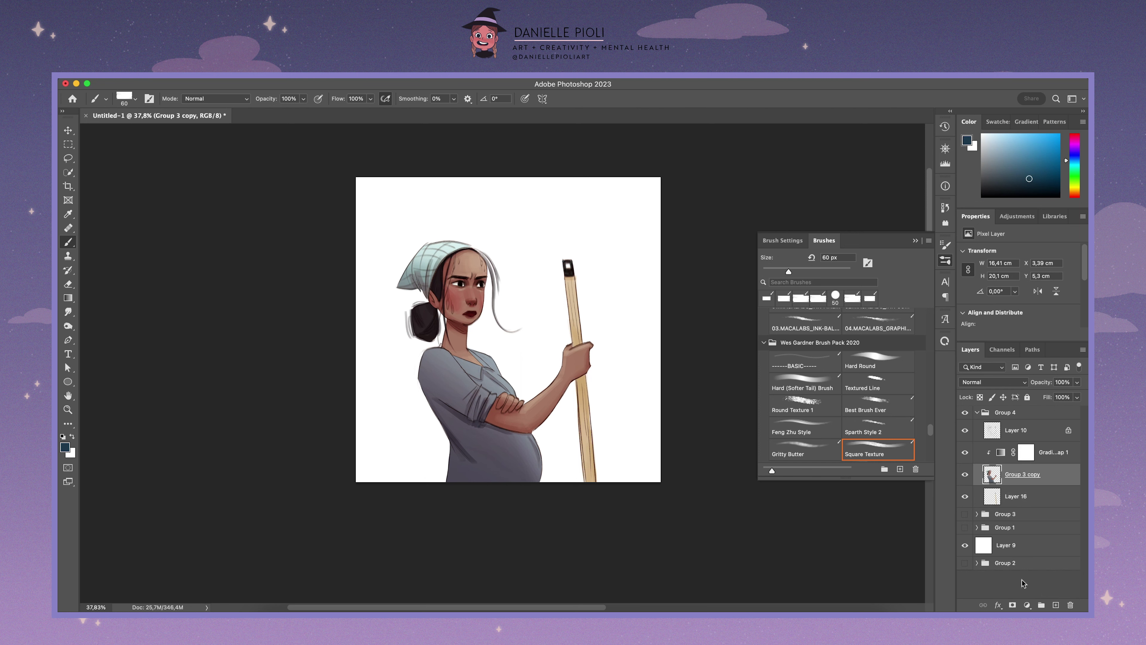
{"action": "left_click", "coordinate": [1027, 605]}
{"action": "left_click", "coordinate": [1034, 409]}
{"action": "scroll", "coordinate": [1086, 282], "scroll_direction": "down", "scroll_amount": 2}
{"action": "left_click_drag", "start_coordinate": [1074, 305], "coordinate": [1066, 306]}
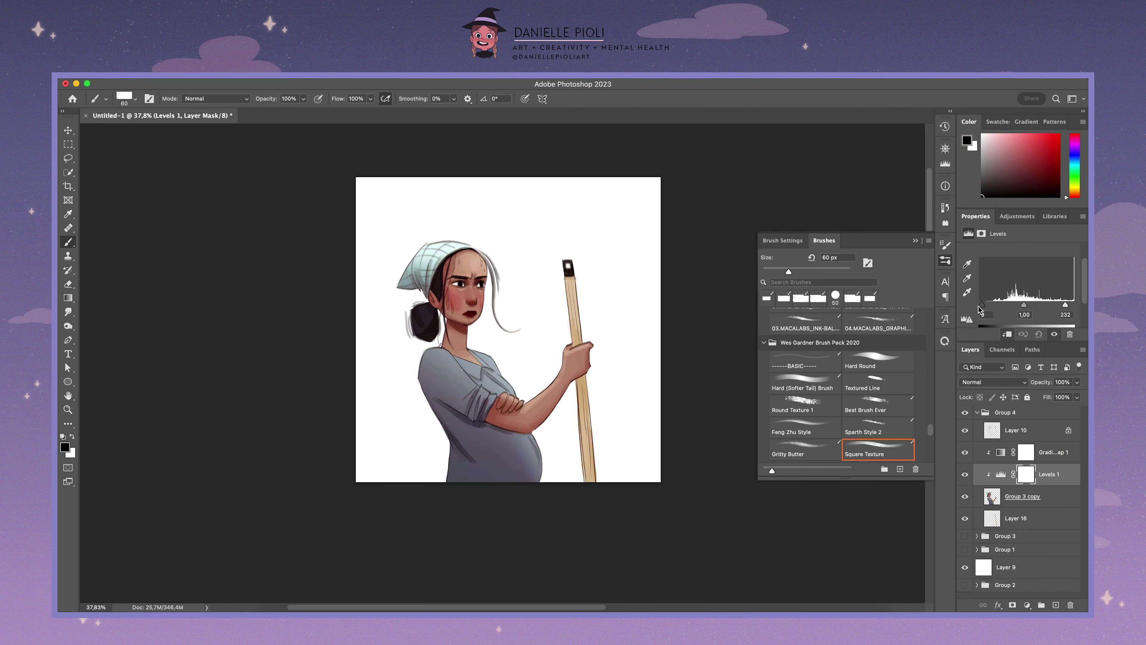
{"action": "left_click", "coordinate": [966, 360]}
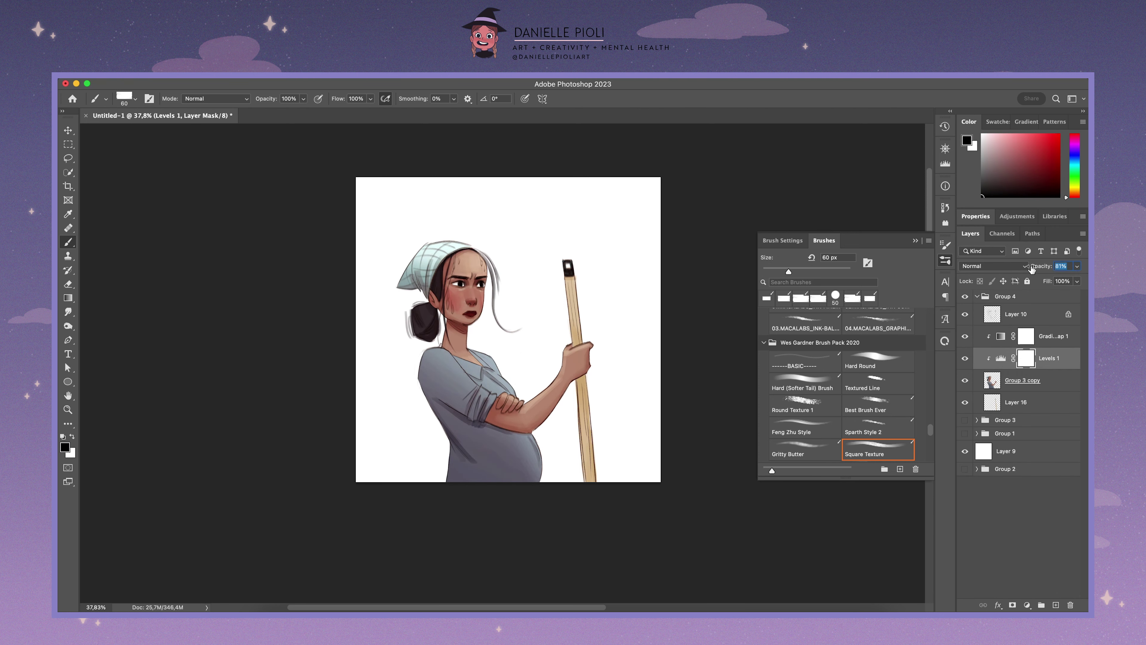
{"action": "left_click_drag", "start_coordinate": [1032, 269], "coordinate": [1043, 268]}
Step: Add a Gradient Map above background Layer 9 and try yellow-orange and pale green presets
{"action": "left_click", "coordinate": [1038, 451]}
{"action": "key", "text": "g"}
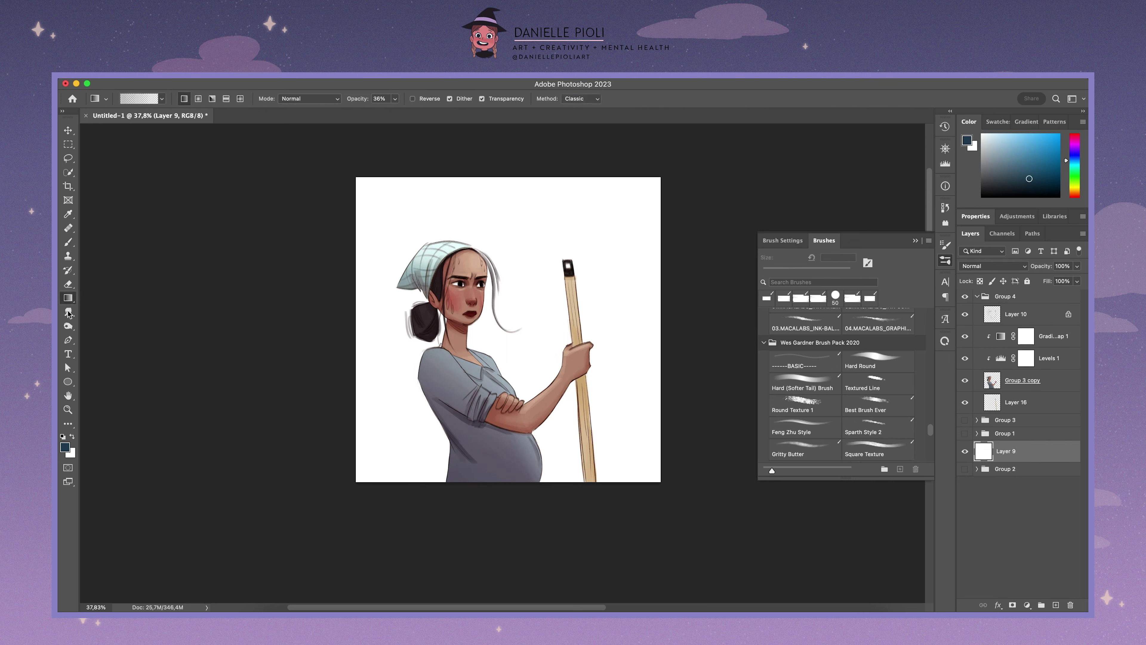
{"action": "left_click", "coordinate": [1028, 605]}
{"action": "left_click", "coordinate": [1034, 580]}
{"action": "left_click", "coordinate": [1073, 255]}
{"action": "scroll", "coordinate": [1059, 354], "scroll_direction": "down", "scroll_amount": 5}
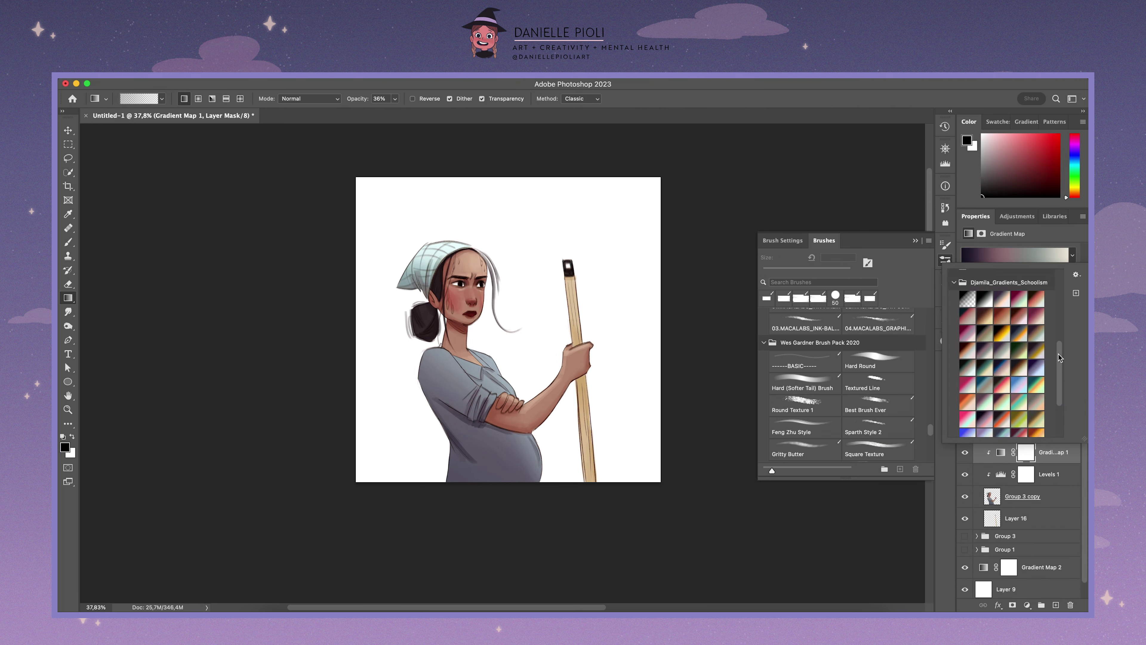
{"action": "scroll", "coordinate": [1059, 381], "scroll_direction": "down", "scroll_amount": 2}
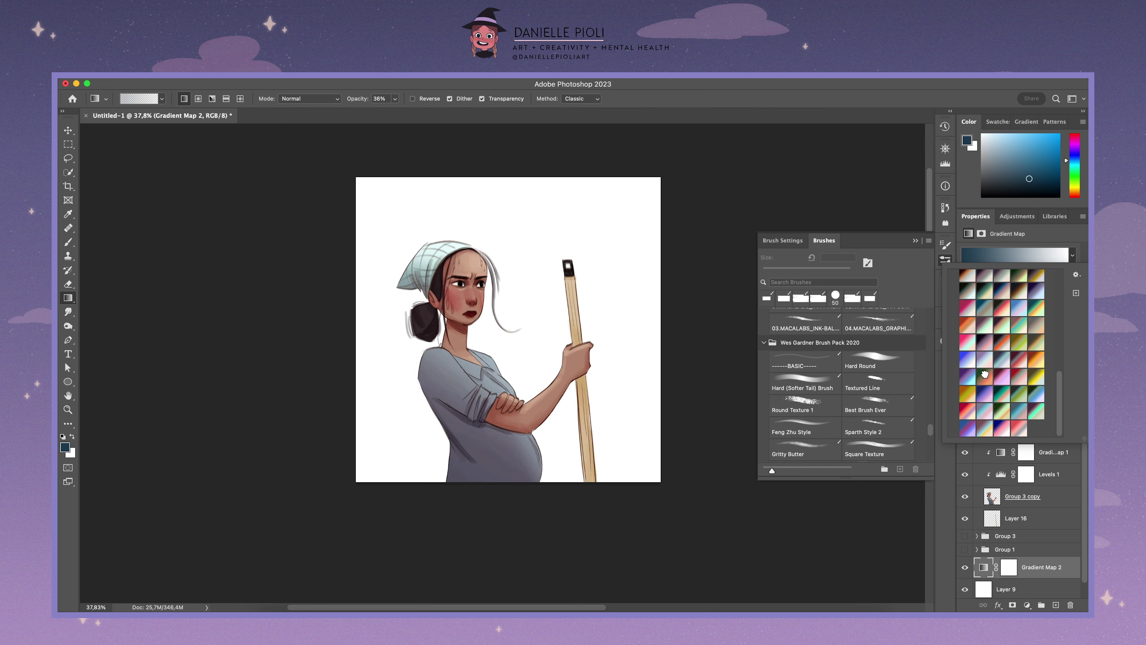
{"action": "left_click", "coordinate": [970, 396]}
{"action": "left_click", "coordinate": [984, 397]}
{"action": "left_click", "coordinate": [1036, 342]}
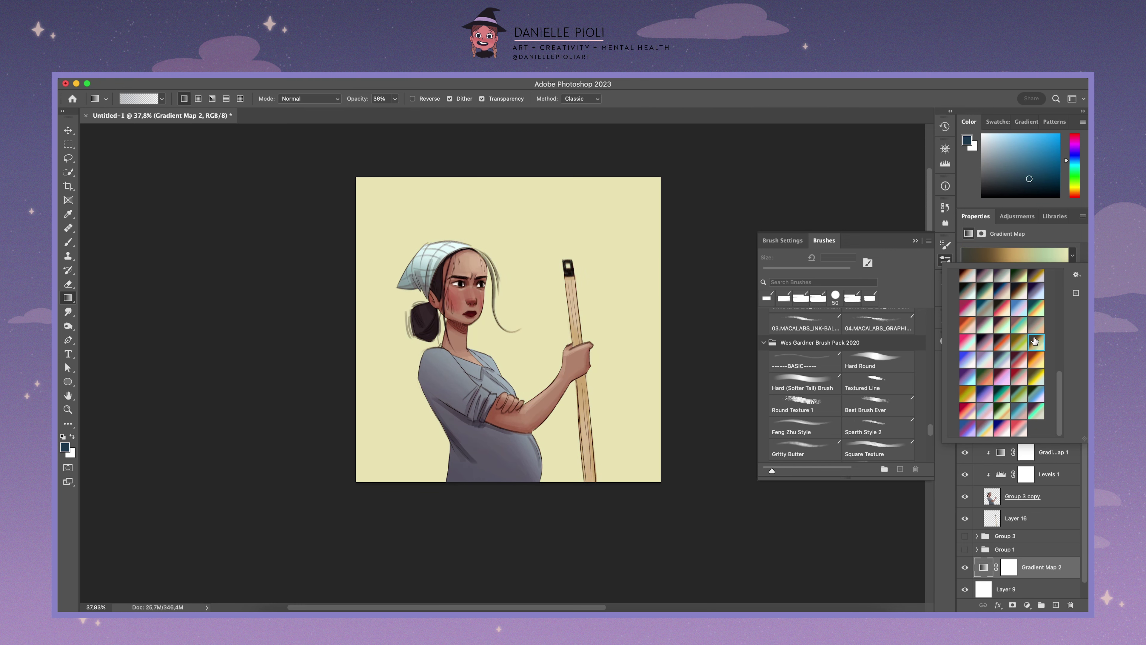
{"action": "left_click", "coordinate": [1003, 325]}
Step: Try dark-brown-to-cream, blue, pale lavender and cream presets on Gradient Map 2
{"action": "left_click", "coordinate": [1010, 567]}
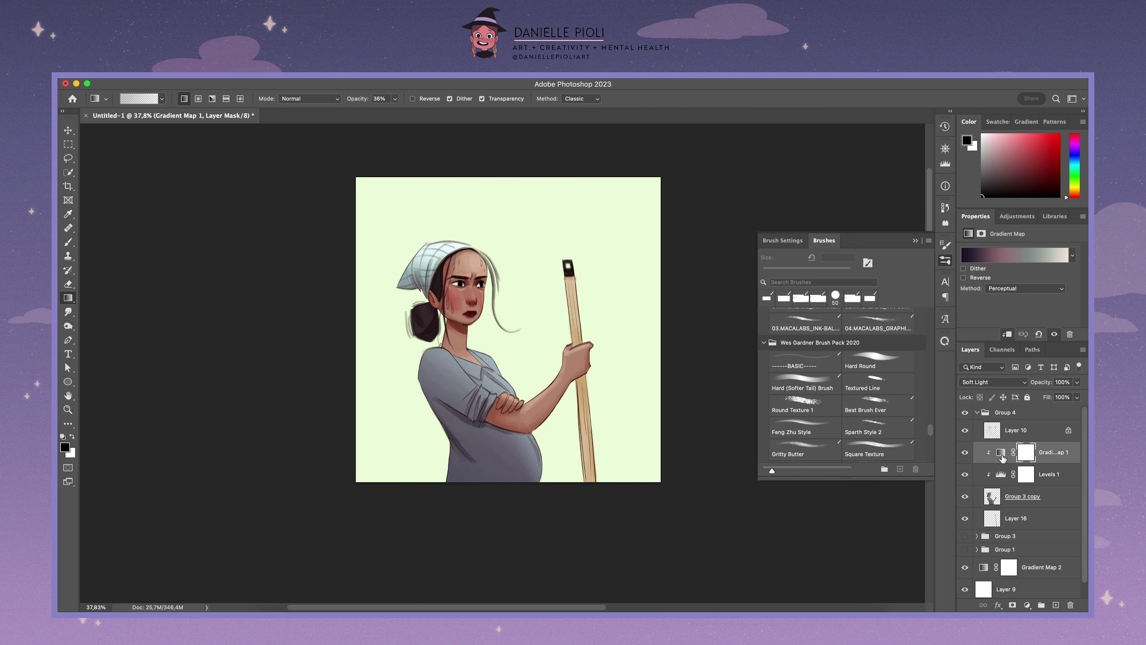
{"action": "left_click", "coordinate": [1073, 255]}
{"action": "left_click", "coordinate": [1019, 291]}
{"action": "left_click", "coordinate": [993, 313]}
{"action": "left_click", "coordinate": [1005, 338]}
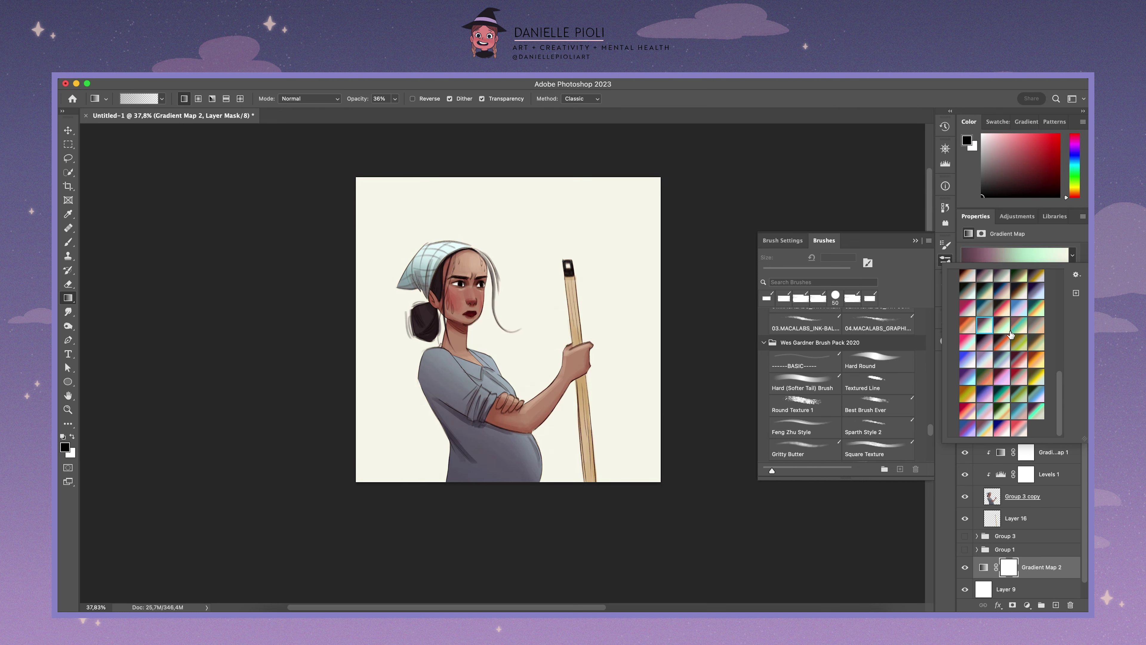
{"action": "left_click", "coordinate": [1001, 454]}
{"action": "left_click", "coordinate": [984, 569]}
{"action": "left_click", "coordinate": [1073, 255]}
{"action": "left_click", "coordinate": [983, 348]}
{"action": "left_click", "coordinate": [1072, 255]}
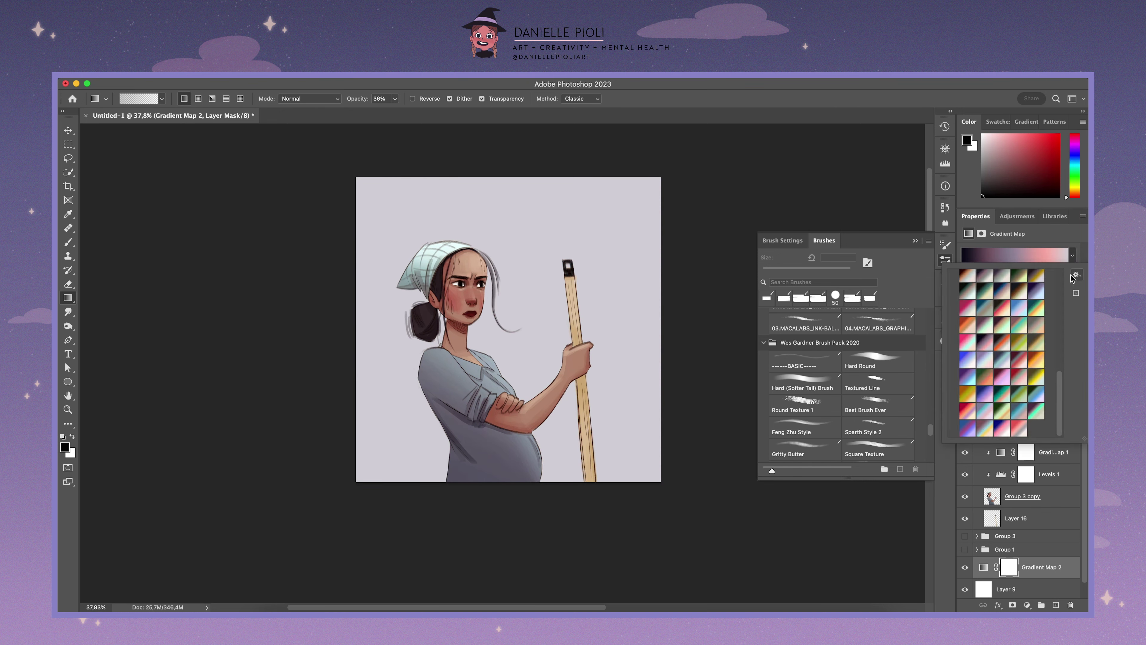
{"action": "double_click", "coordinate": [1037, 343]}
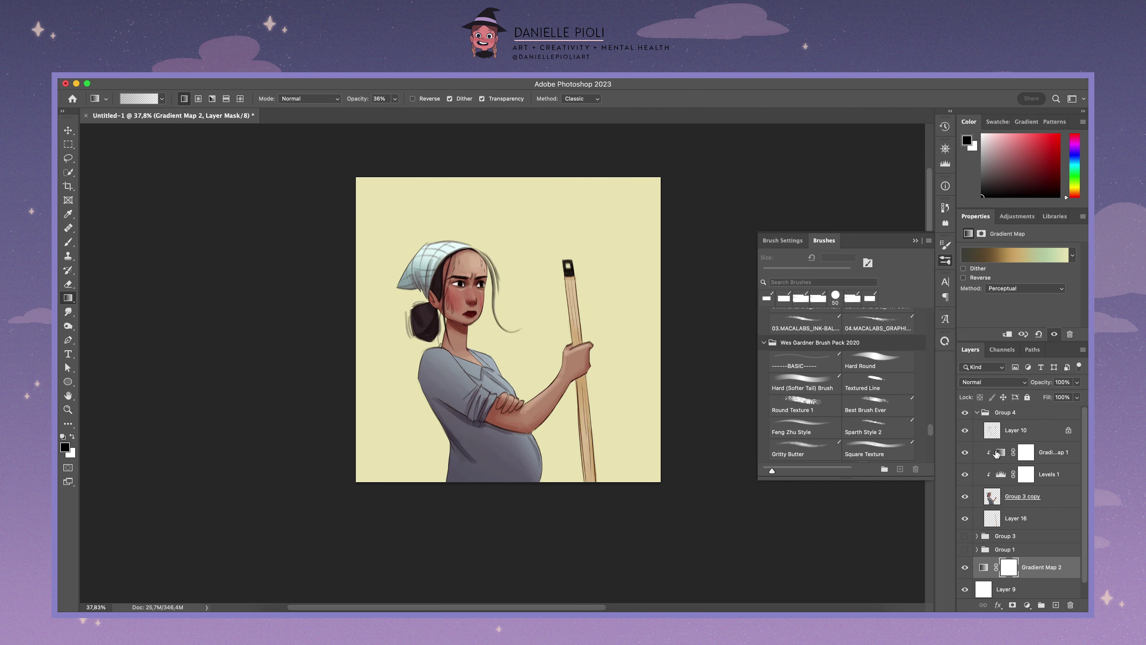
Step: Try green, green-to-orange, grey, cyan and cream presets, then hide Gradient Map 2 with Layer 9 selected
{"action": "left_click", "coordinate": [1073, 255]}
{"action": "left_click", "coordinate": [1024, 343]}
{"action": "left_click", "coordinate": [1005, 338]}
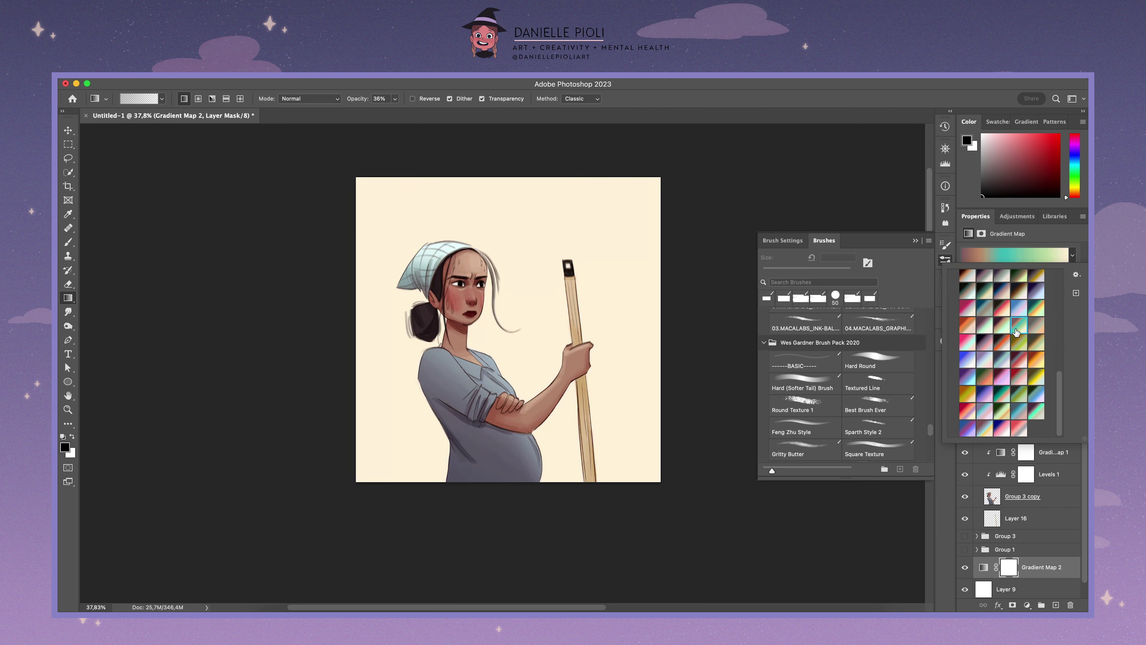
{"action": "left_click", "coordinate": [1002, 411]}
{"action": "left_click", "coordinate": [1031, 403]}
{"action": "scroll", "coordinate": [1032, 384], "scroll_direction": "up", "scroll_amount": 3}
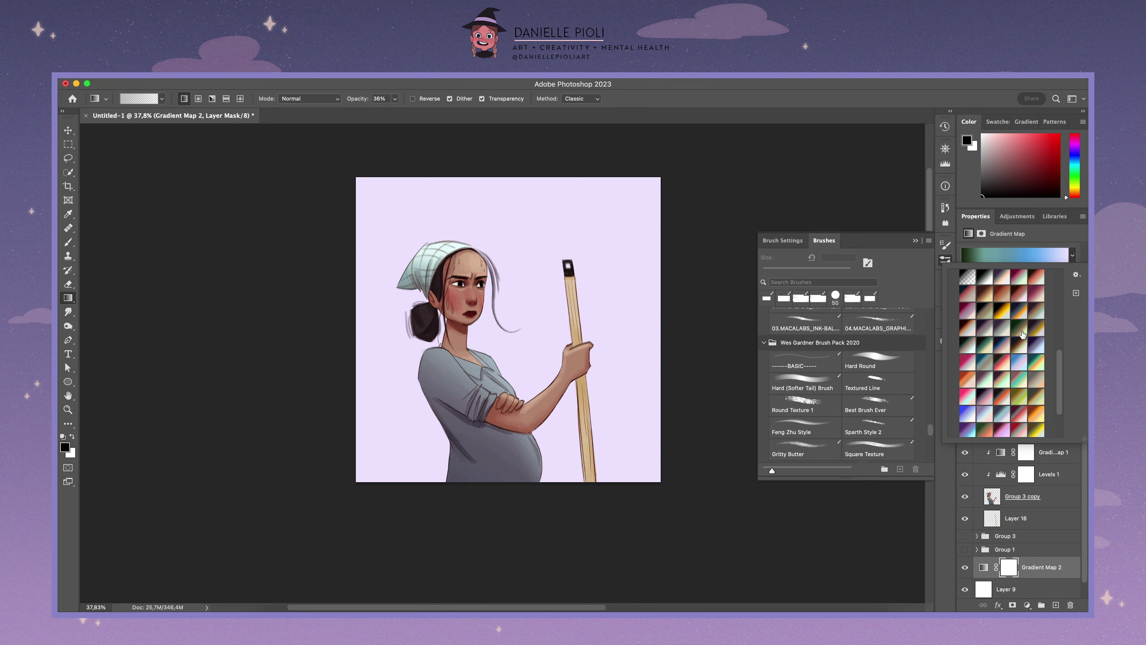
{"action": "left_click", "coordinate": [1005, 341]}
{"action": "left_click", "coordinate": [985, 350]}
{"action": "left_click", "coordinate": [1002, 344]}
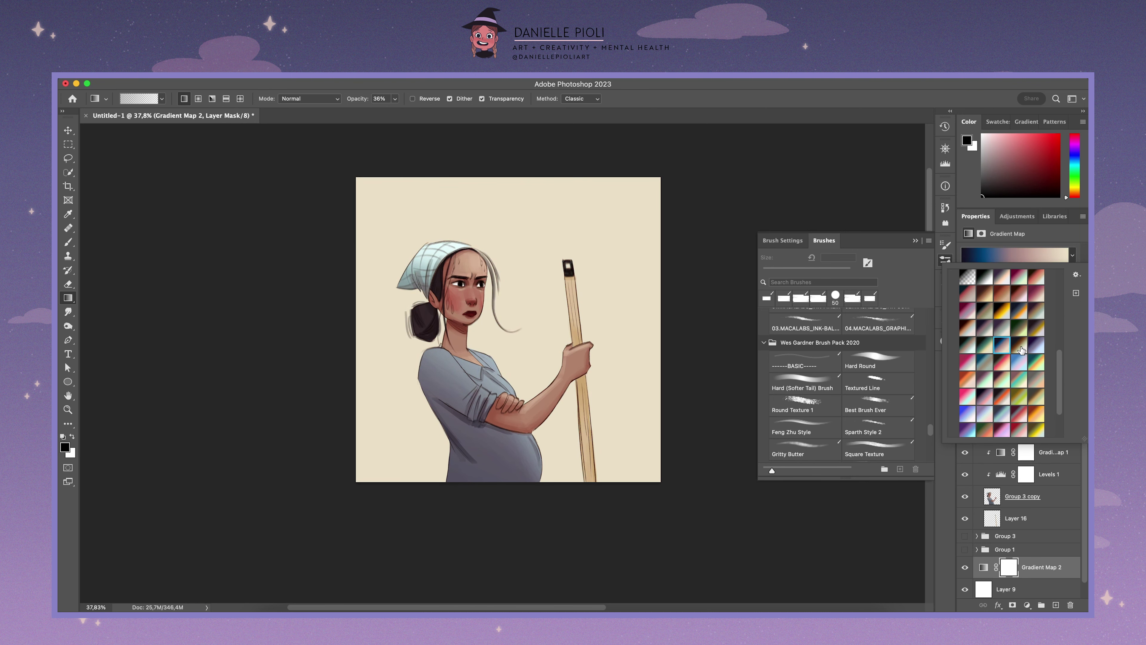
{"action": "left_click", "coordinate": [1038, 592]}
{"action": "left_click", "coordinate": [965, 568]}
Step: Draw a diagonal reflected white-to-grey gradient on background Layer 9
{"action": "left_click", "coordinate": [226, 99]}
{"action": "left_click_drag", "start_coordinate": [472, 325], "coordinate": [461, 512]}
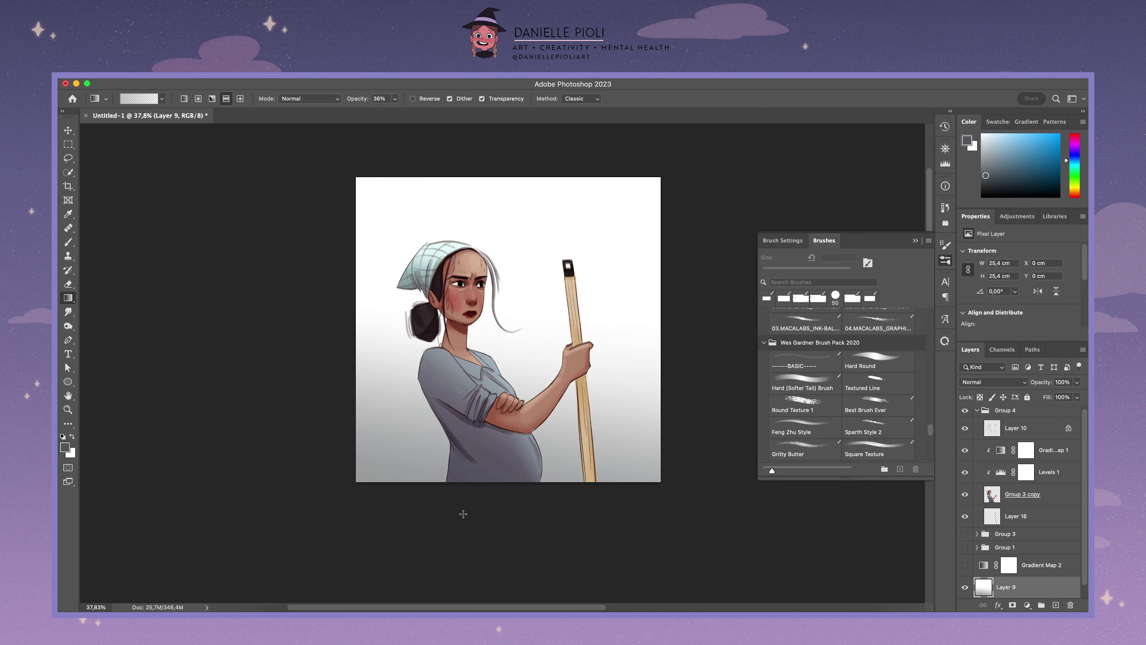
{"action": "left_click_drag", "start_coordinate": [496, 361], "coordinate": [655, 169]}
{"action": "mouse_move", "coordinate": [472, 479]}
{"action": "left_mouse_down"}
{"action": "mouse_move", "coordinate": [472, 182]}
{"action": "mouse_move", "coordinate": [609, 507]}
{"action": "left_mouse_up"}
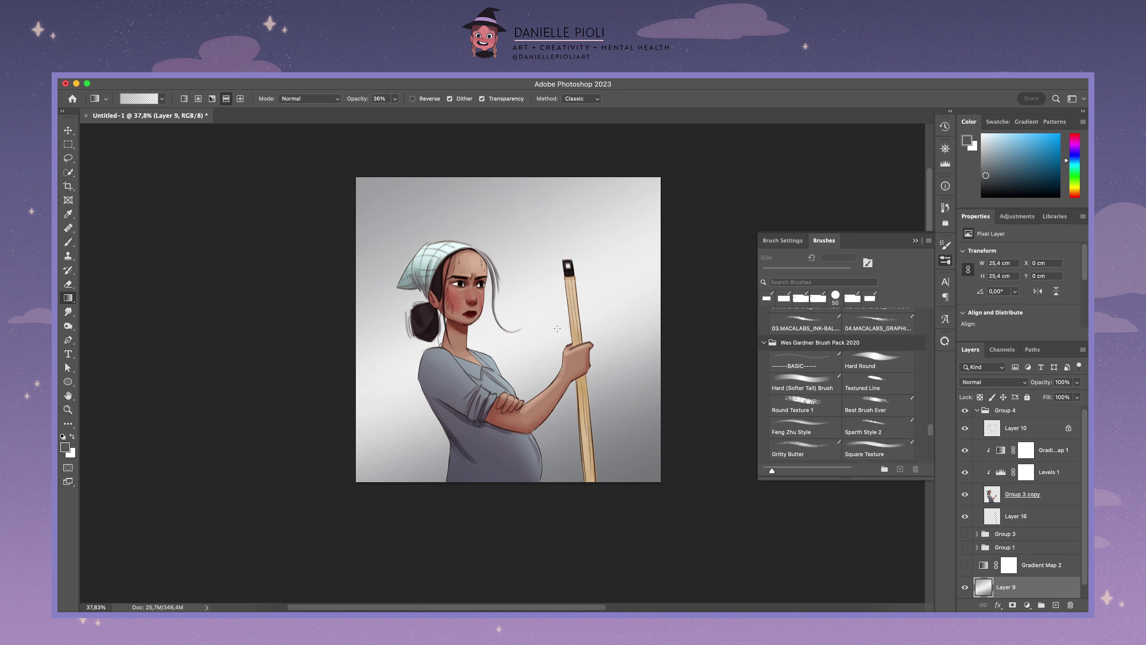
{"action": "left_click_drag", "start_coordinate": [496, 226], "coordinate": [609, 507]}
Step: Turn Gradient Map 2 back on and try grey-peach, pink, teal-tan and peach-pink presets
{"action": "left_click", "coordinate": [964, 565]}
{"action": "left_click", "coordinate": [983, 568]}
{"action": "left_click", "coordinate": [1073, 255]}
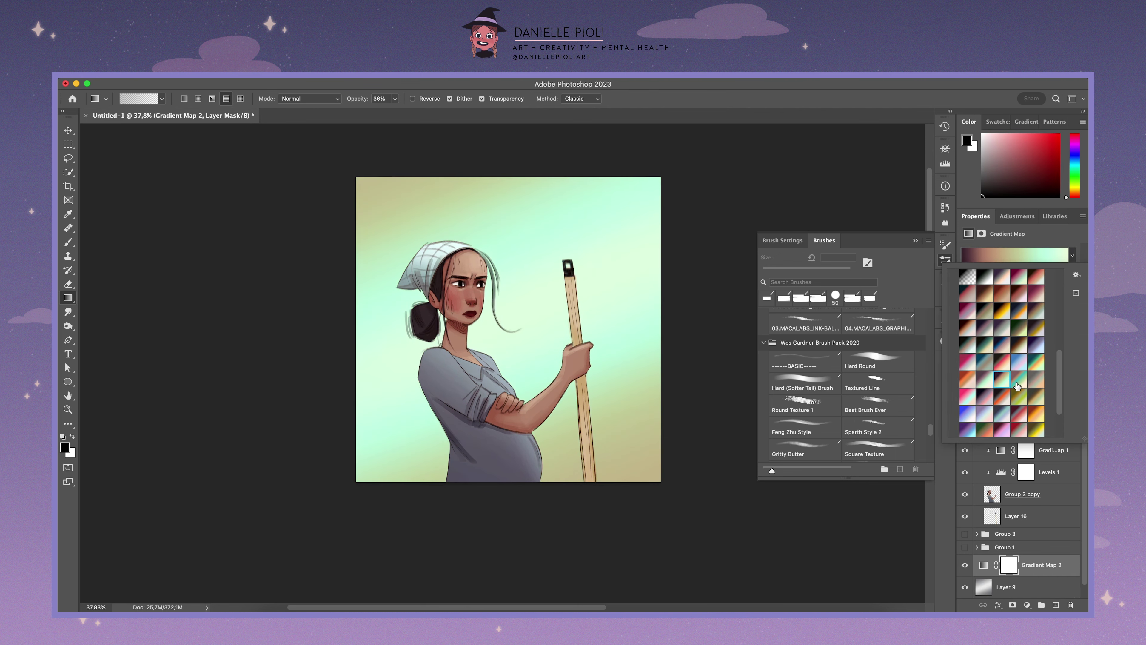
{"action": "left_click", "coordinate": [1036, 380]}
{"action": "scroll", "coordinate": [1002, 411], "scroll_direction": "up", "scroll_amount": 1}
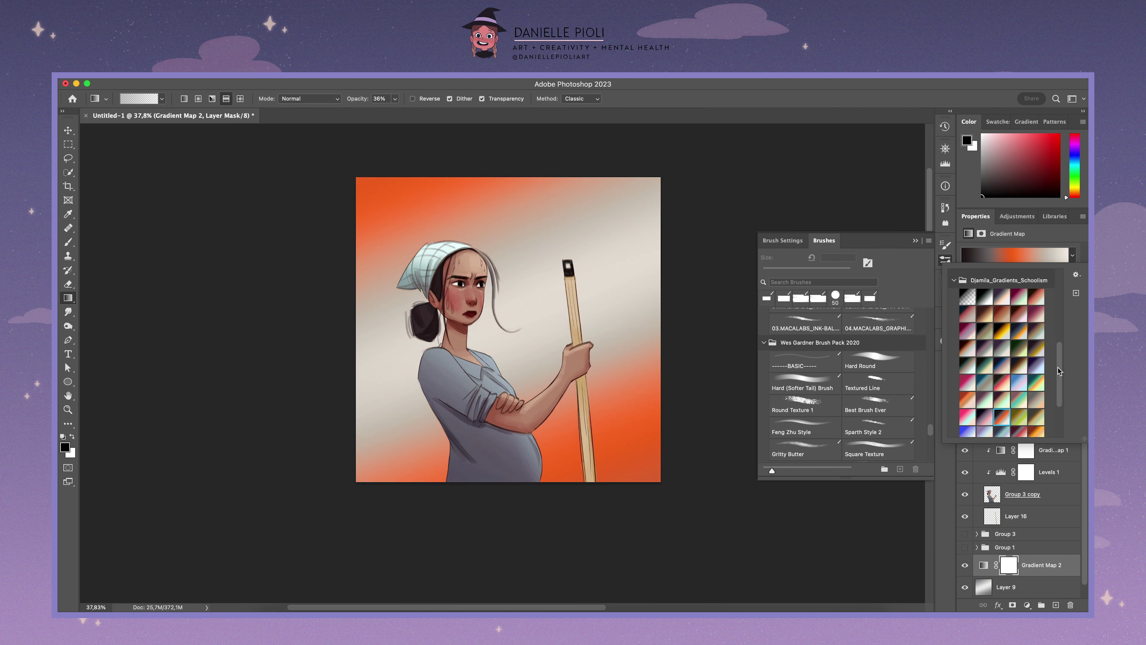
{"action": "left_click", "coordinate": [1036, 306]}
{"action": "left_click", "coordinate": [1036, 324]}
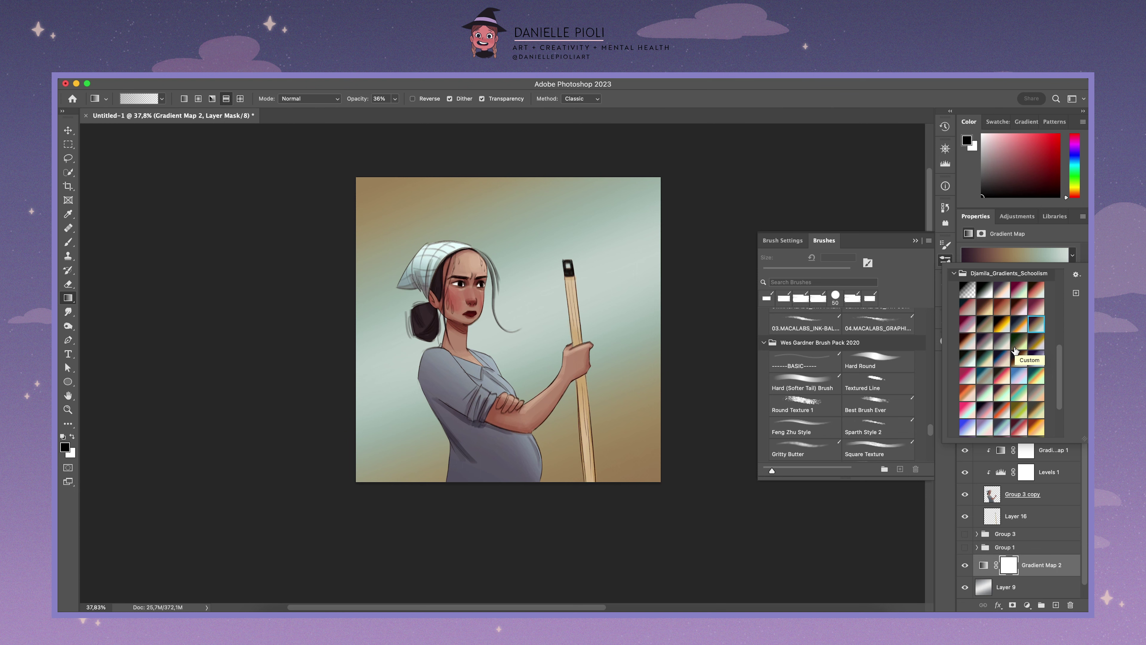
{"action": "left_click", "coordinate": [1002, 289]}
Step: Cycle through more presets and settle on a grey-green gradient for Gradient Map 2
{"action": "left_click", "coordinate": [1036, 358]}
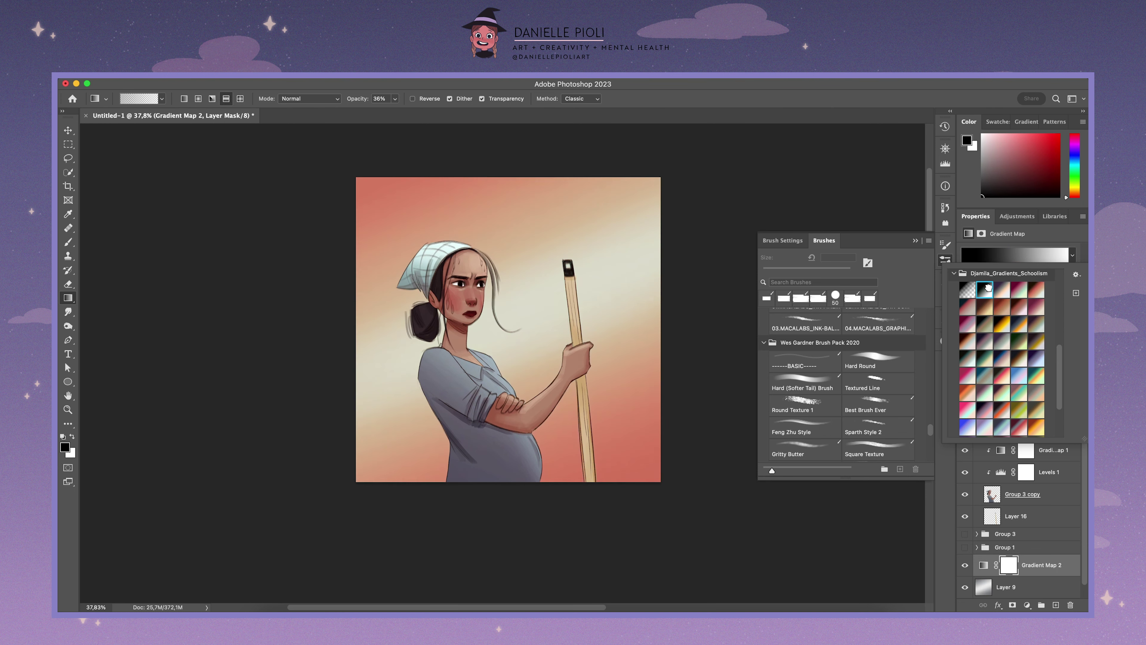
{"action": "scroll", "coordinate": [1022, 383], "scroll_direction": "down", "scroll_amount": 1}
{"action": "left_click", "coordinate": [1022, 382]}
{"action": "left_click", "coordinate": [1030, 419]}
{"action": "left_click", "coordinate": [1002, 411]}
{"action": "left_click", "coordinate": [1019, 324]}
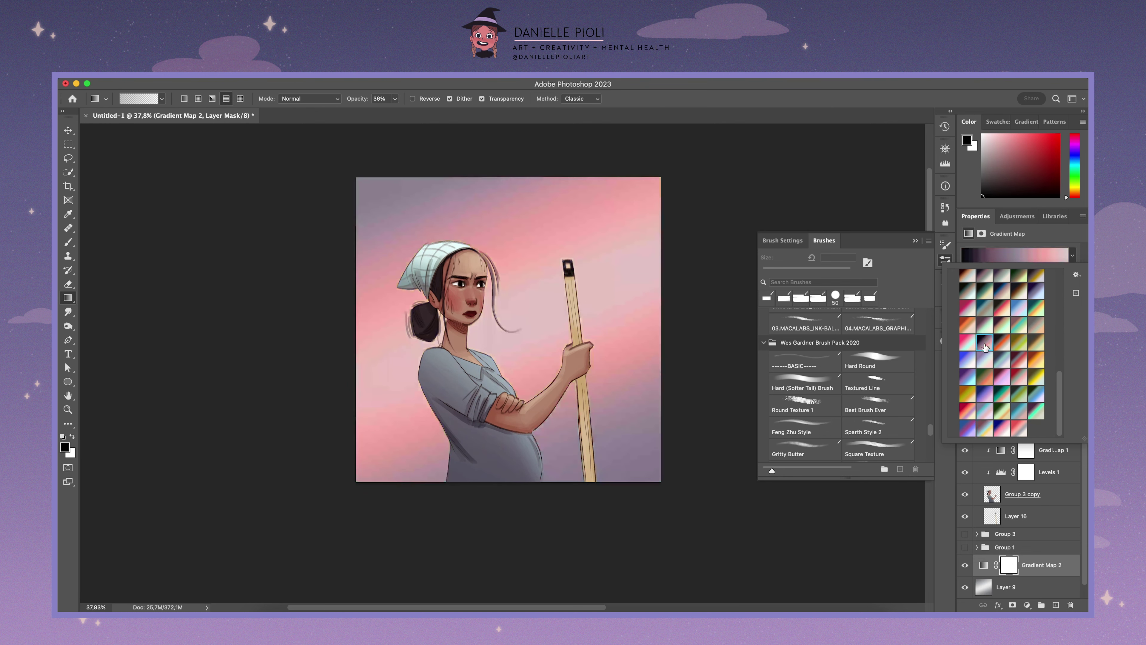
{"action": "left_click", "coordinate": [985, 344]}
{"action": "left_click", "coordinate": [986, 374]}
{"action": "left_click", "coordinate": [985, 360]}
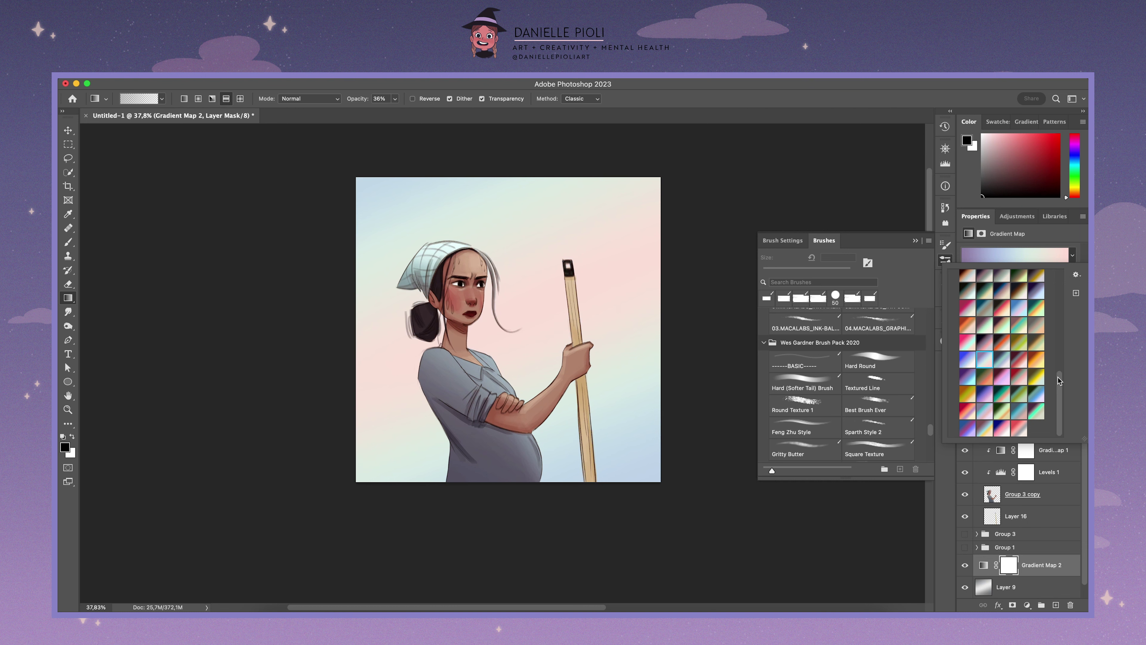
{"action": "left_click_drag", "start_coordinate": [1059, 381], "coordinate": [1060, 341]}
{"action": "left_click", "coordinate": [1001, 330]}
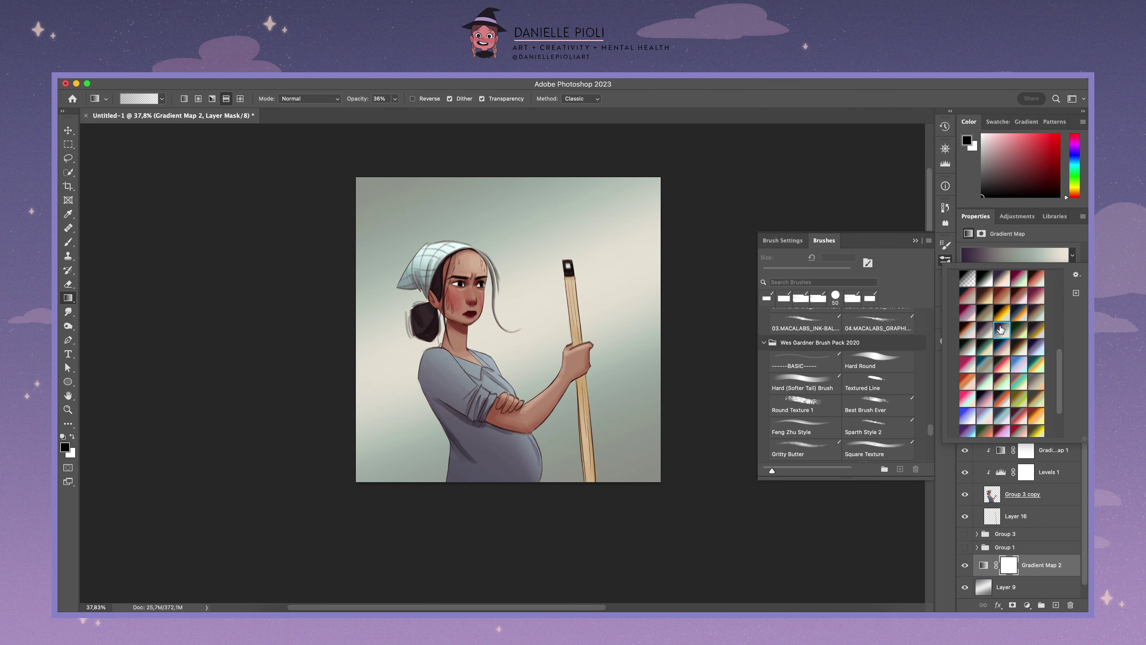
{"action": "left_click", "coordinate": [1061, 570]}
Step: Add a new layer above Layer 10 and sketch black 40 px frame lines, then undo them
{"action": "left_click", "coordinate": [1024, 425]}
{"action": "left_click", "coordinate": [1056, 605]}
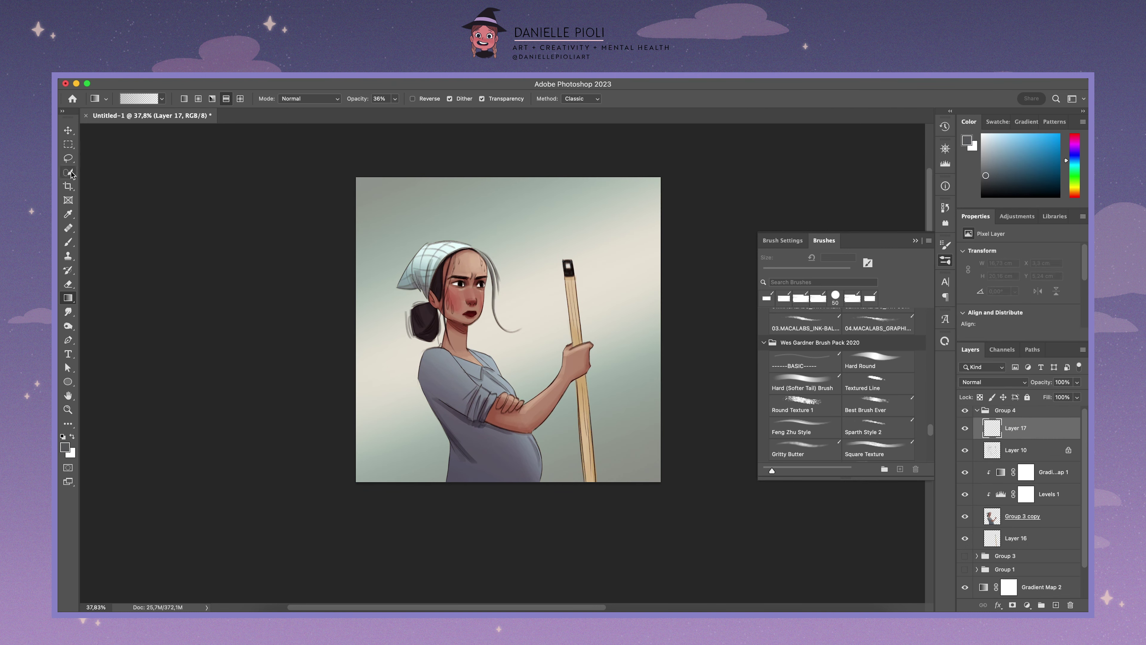
{"action": "key", "text": "b"}
{"action": "key", "text": "d"}
{"action": "key", "text": "]"}
{"action": "key", "text": "]"}
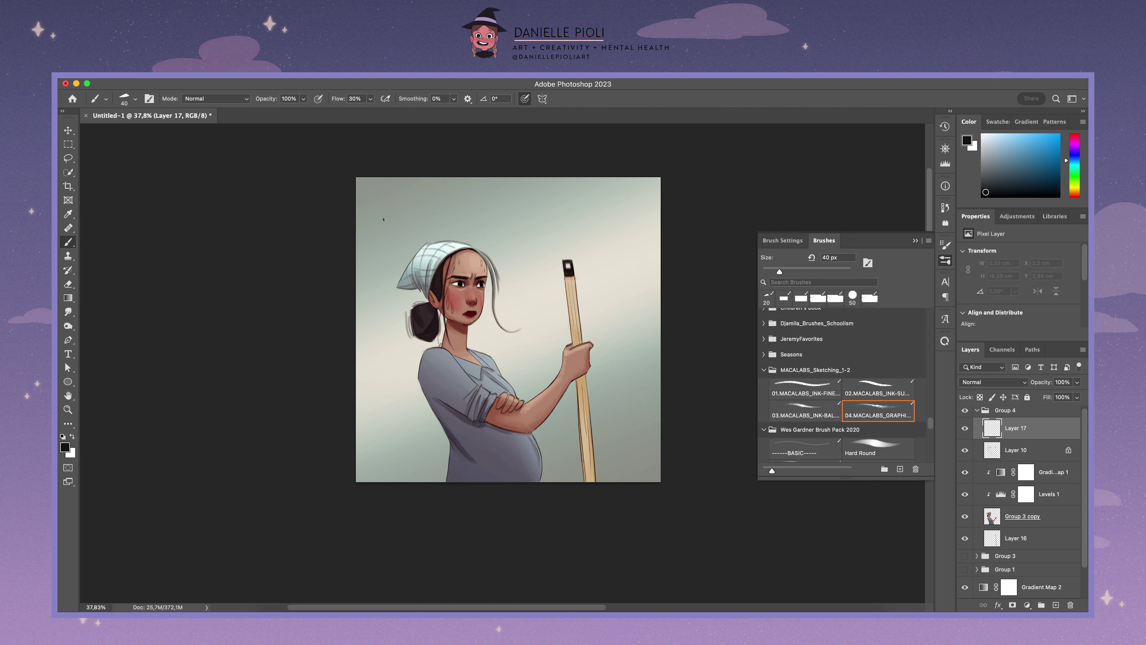
{"action": "left_click_drag", "start_coordinate": [383, 479], "coordinate": [382, 215]}
{"action": "left_click_drag", "start_coordinate": [385, 205], "coordinate": [625, 203]}
{"action": "left_click_drag", "start_coordinate": [626, 202], "coordinate": [625, 481]}
{"action": "key", "text": "ctrl+z"}
{"action": "key", "text": "ctrl+z"}
{"action": "key", "text": "ctrl+z"}
Step: Retry frame lines with a 70 px brush, undoing each, and zoom out to the whole canvas
{"action": "left_click", "coordinate": [68, 145]}
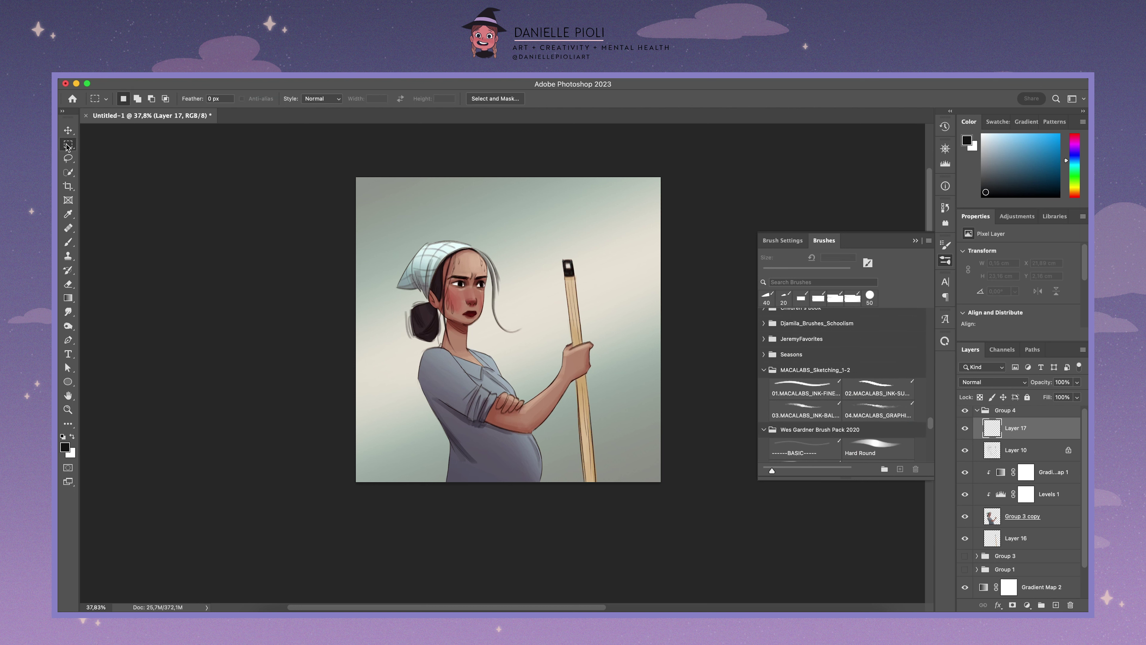
{"action": "key", "text": "b"}
{"action": "key", "text": "]"}
{"action": "key", "text": "]"}
{"action": "mouse_move", "coordinate": [388, 481]}
{"action": "left_mouse_down"}
{"action": "mouse_move", "coordinate": [388, 212]}
{"action": "mouse_move", "coordinate": [622, 206]}
{"action": "mouse_move", "coordinate": [611, 481]}
{"action": "left_mouse_up"}
{"action": "key", "text": "ctrl+z"}
{"action": "key", "text": "ctrl+z"}
{"action": "key", "text": "ctrl+z"}
{"action": "left_click_drag", "start_coordinate": [601, 208], "coordinate": [602, 453]}
{"action": "key", "text": "ctrl+z"}
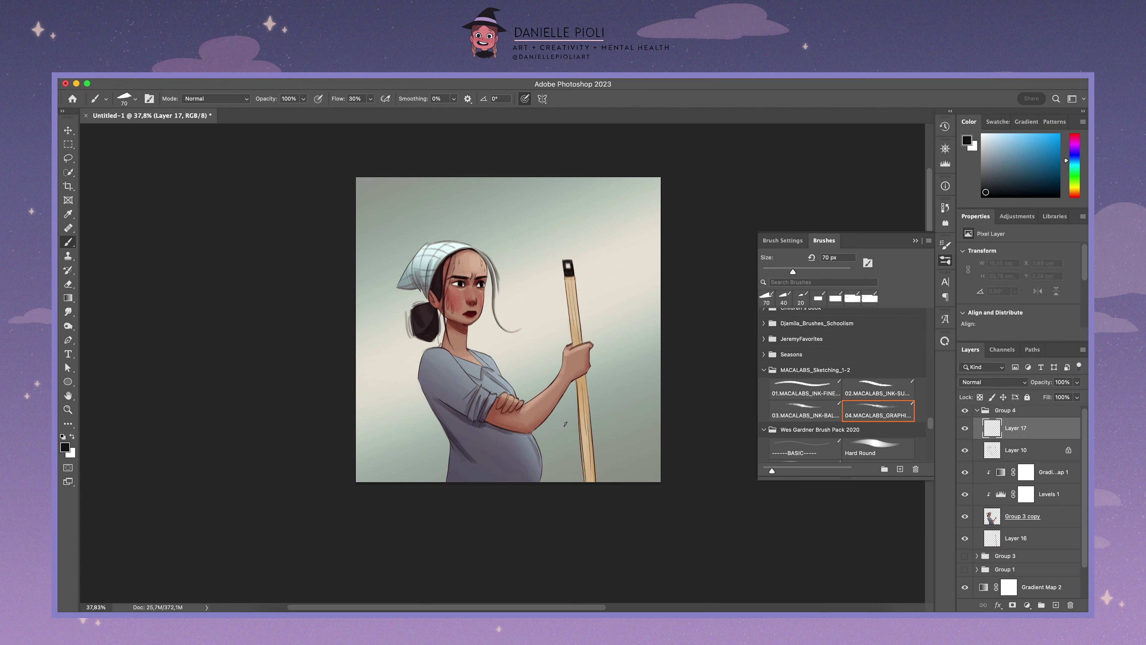
{"action": "key", "text": "ctrl+minus"}
Step: Move Layer 17 above Group 4 and test a 50 px frame line with Group 4 hidden
{"action": "left_click_drag", "start_coordinate": [1016, 428], "coordinate": [1016, 405]}
{"action": "left_click", "coordinate": [965, 435]}
{"action": "key", "text": "bracketleft"}
{"action": "key", "text": "bracketleft"}
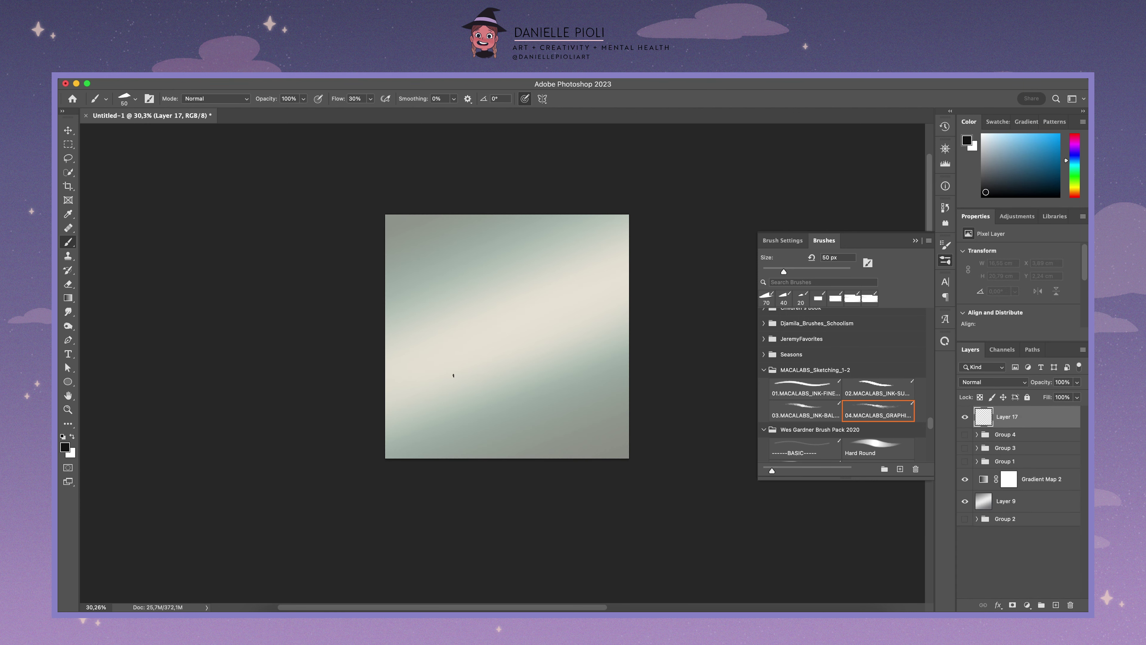
{"action": "mouse_move", "coordinate": [424, 251]}
{"action": "left_mouse_down"}
{"action": "mouse_move", "coordinate": [425, 446]}
{"action": "mouse_move", "coordinate": [591, 235]}
{"action": "mouse_move", "coordinate": [425, 239]}
{"action": "left_mouse_up"}
{"action": "key", "text": "ctrl+z"}
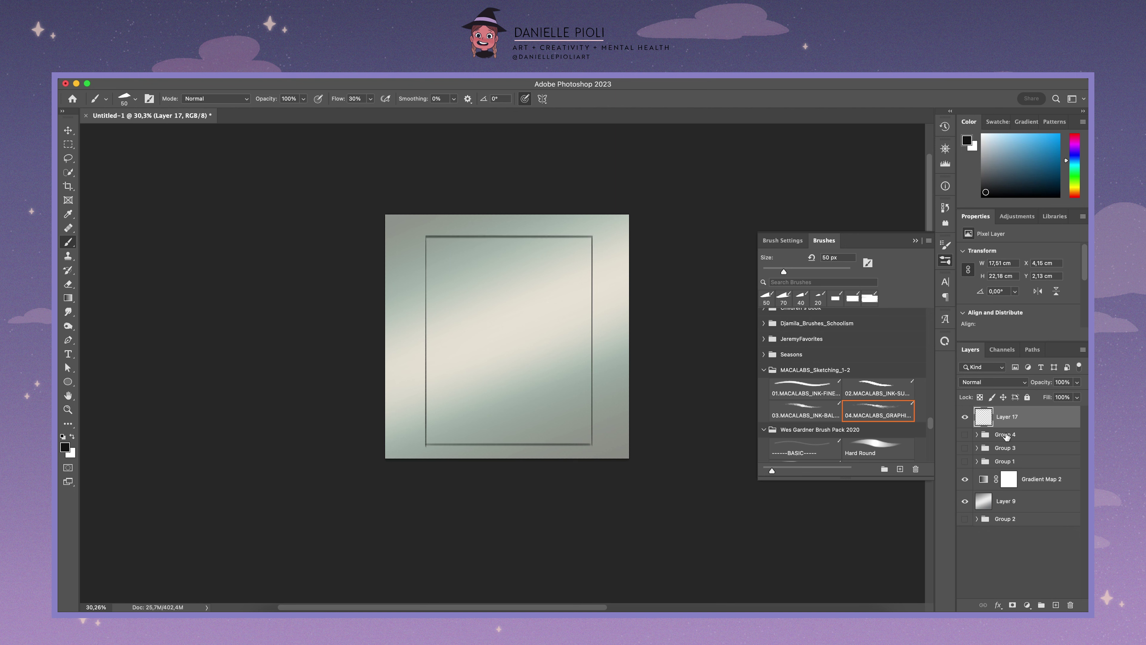
{"action": "left_click", "coordinate": [965, 434]}
Step: Free-transform Group 4 to move the woman inside the frame
{"action": "left_click", "coordinate": [1006, 434]}
{"action": "key", "text": "ctrl+t"}
{"action": "left_click_drag", "start_coordinate": [522, 400], "coordinate": [535, 416]}
{"action": "left_click", "coordinate": [602, 98]}
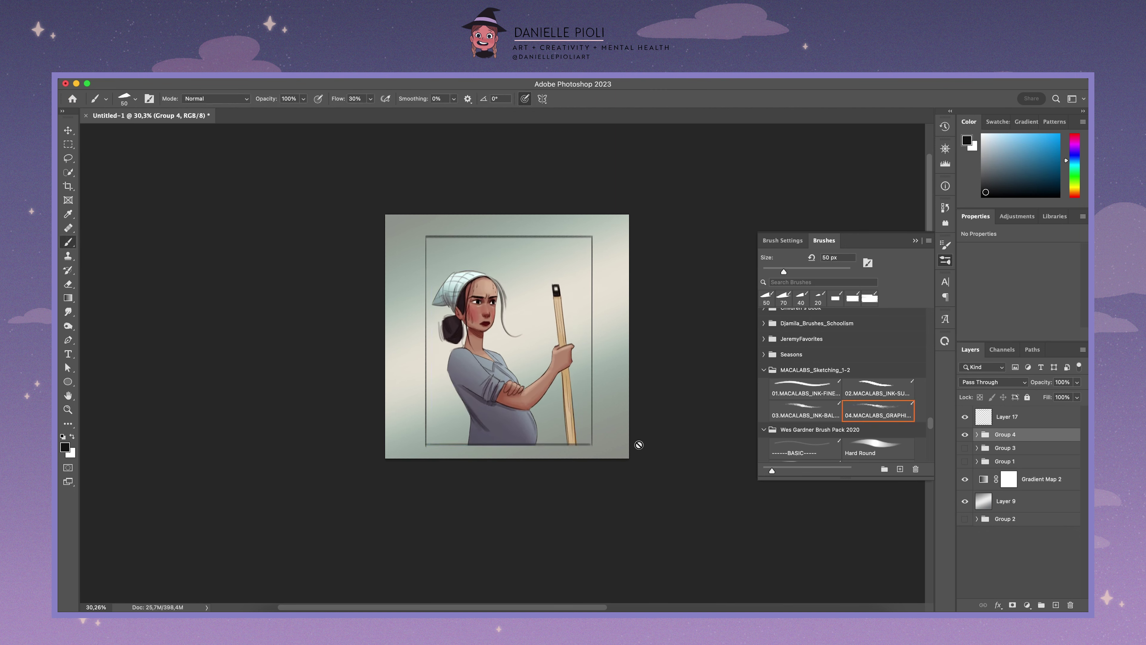
Step: Resize background Layer 9 so all four edges fit the frame
{"action": "left_click_drag", "start_coordinate": [1011, 502], "coordinate": [1017, 518]}
{"action": "key", "text": "ctrl+t"}
{"action": "left_click_drag", "start_coordinate": [507, 459], "coordinate": [508, 446]}
{"action": "left_click_drag", "start_coordinate": [507, 214], "coordinate": [505, 235]}
{"action": "left_click_drag", "start_coordinate": [385, 340], "coordinate": [426, 332]}
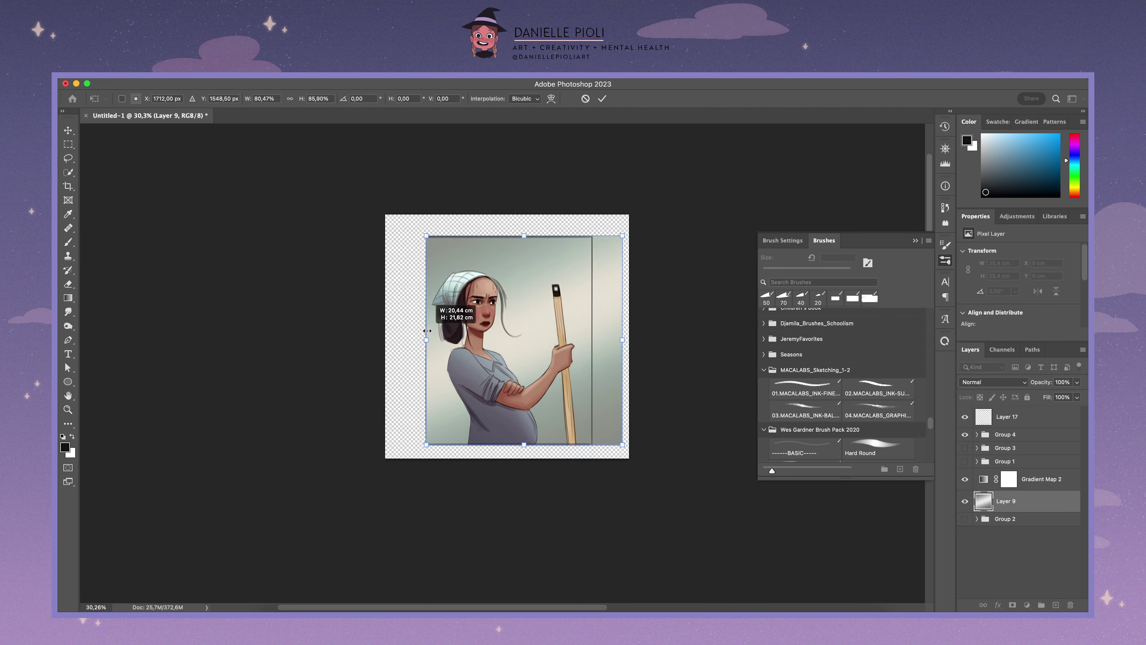
{"action": "left_click_drag", "start_coordinate": [629, 340], "coordinate": [594, 342]}
{"action": "key", "text": "Return"}
Step: Add white-filled Layer 18 beneath the background and clip Gradient Map 2 to Layer 9
{"action": "key", "text": "ctrl+shift+alt+n"}
{"action": "key", "text": "g"}
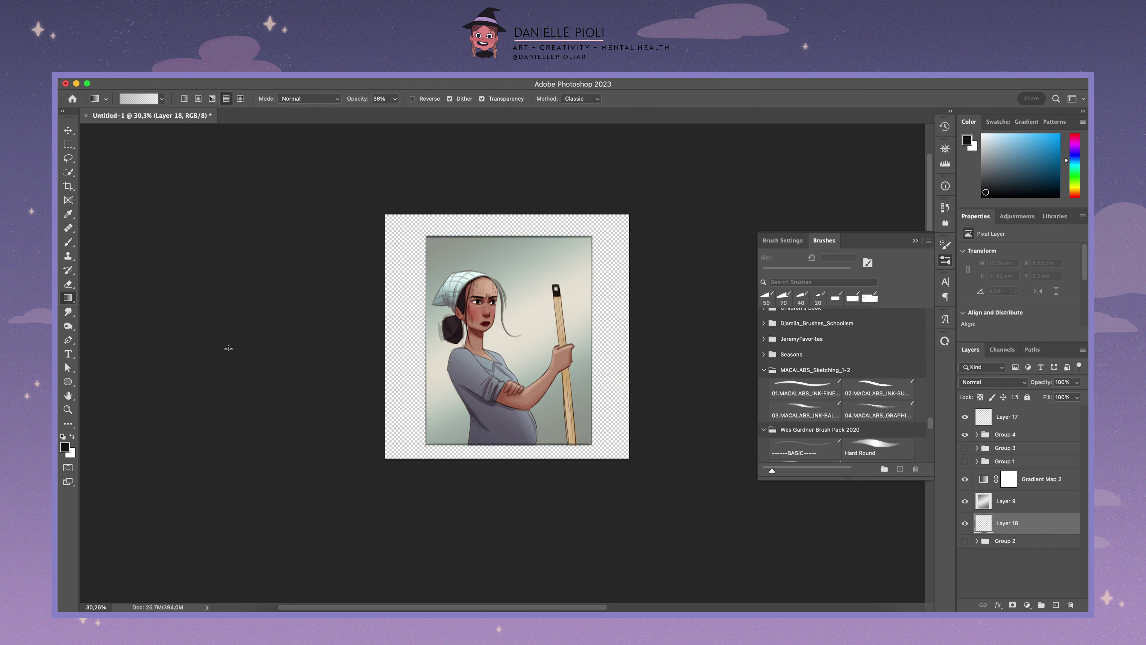
{"action": "key", "text": "x"}
{"action": "left_click", "coordinate": [184, 98]}
{"action": "left_click_drag", "start_coordinate": [501, 146], "coordinate": [508, 187]}
{"action": "left_click", "coordinate": [1025, 489], "text": "alt"}
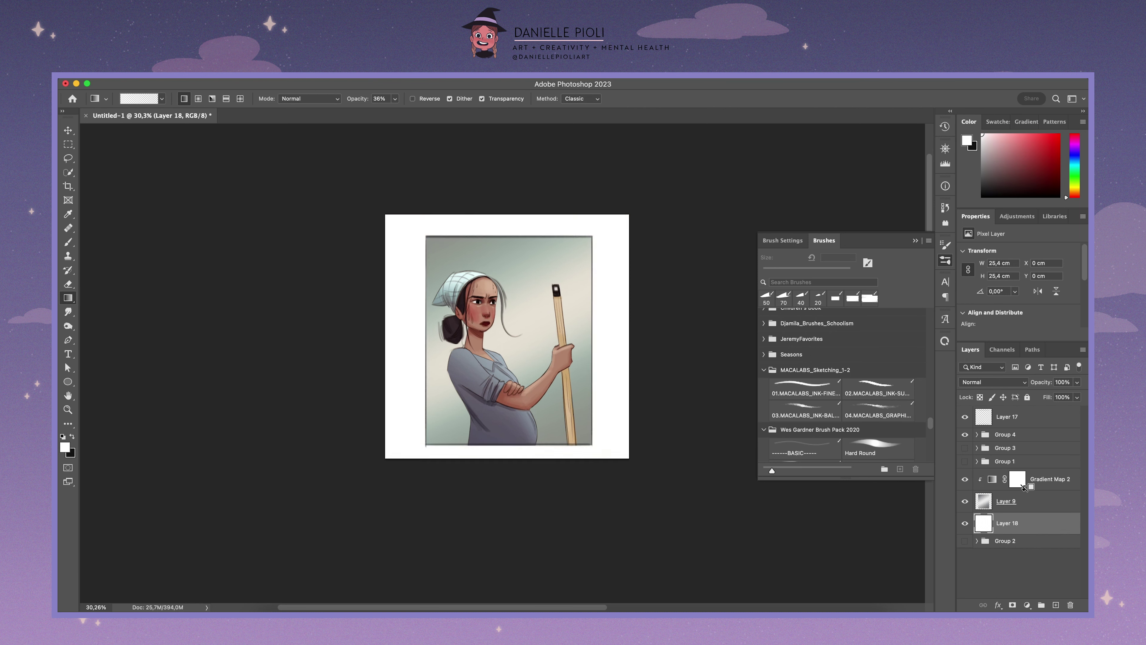
{"action": "left_click", "coordinate": [1006, 434]}
{"action": "key", "text": "ctrl+plus"}
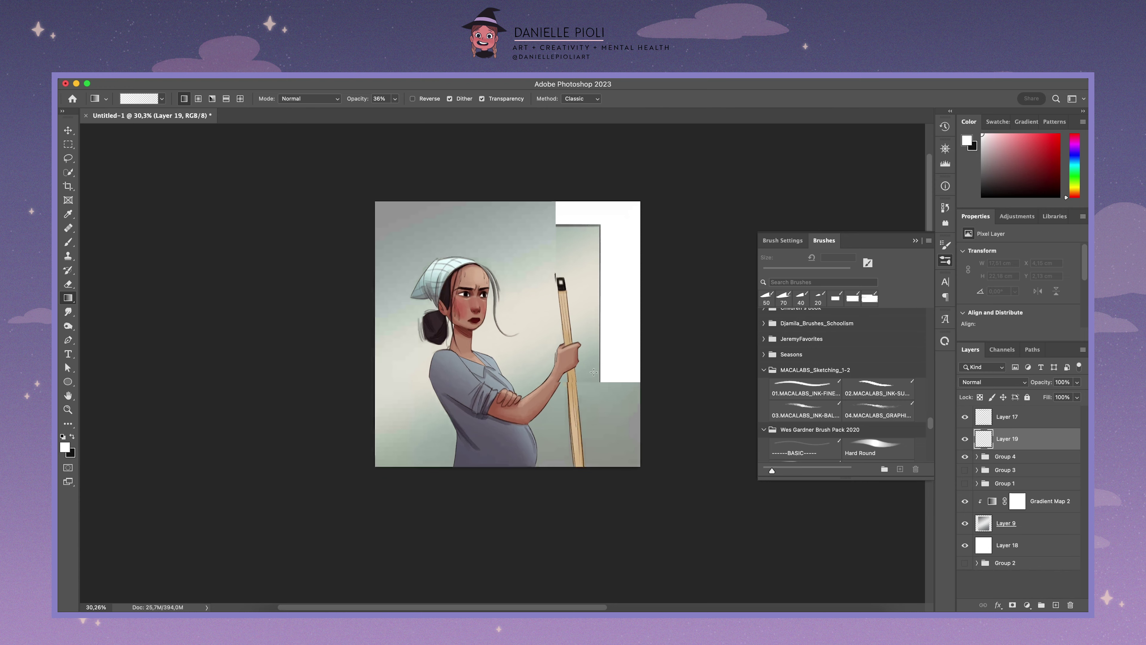
{"action": "left_click", "coordinate": [990, 382]}
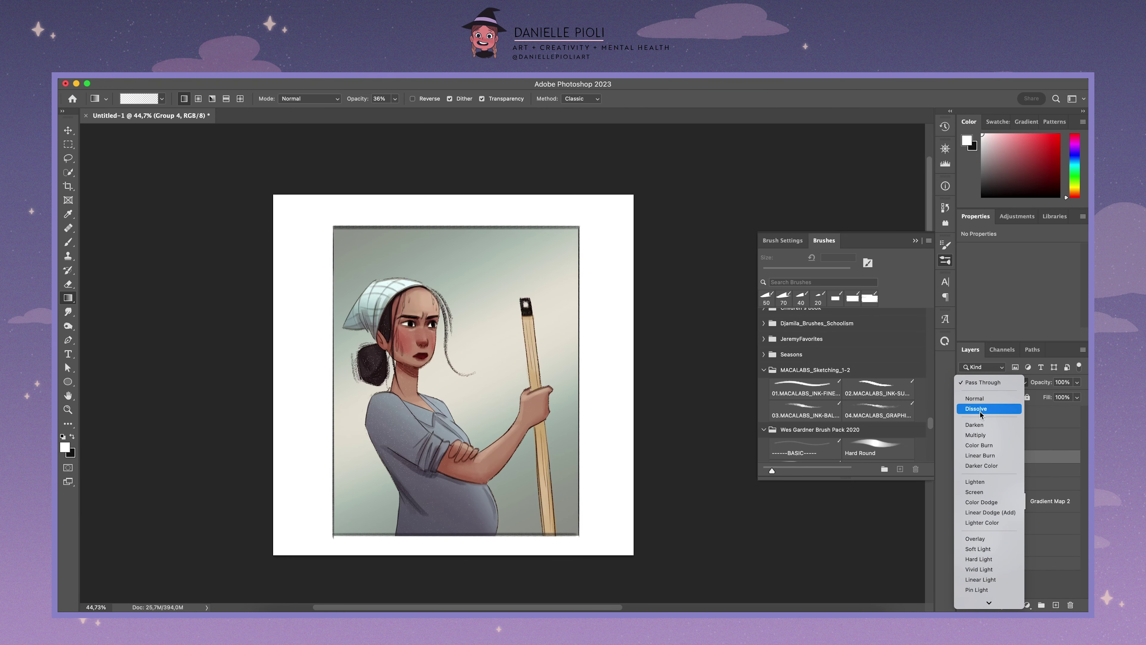
Step: Nudge Group 4 slightly down in the frame, then expand it and select Group 3 copy
{"action": "left_click", "coordinate": [1005, 377]}
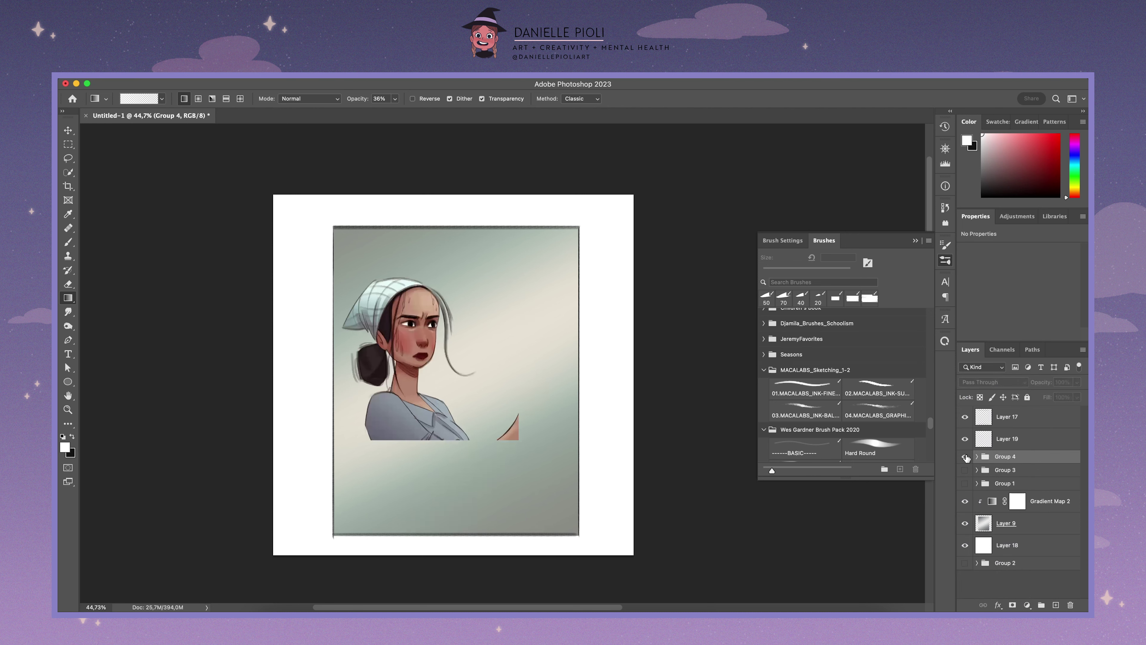
{"action": "left_click", "coordinate": [1013, 441]}
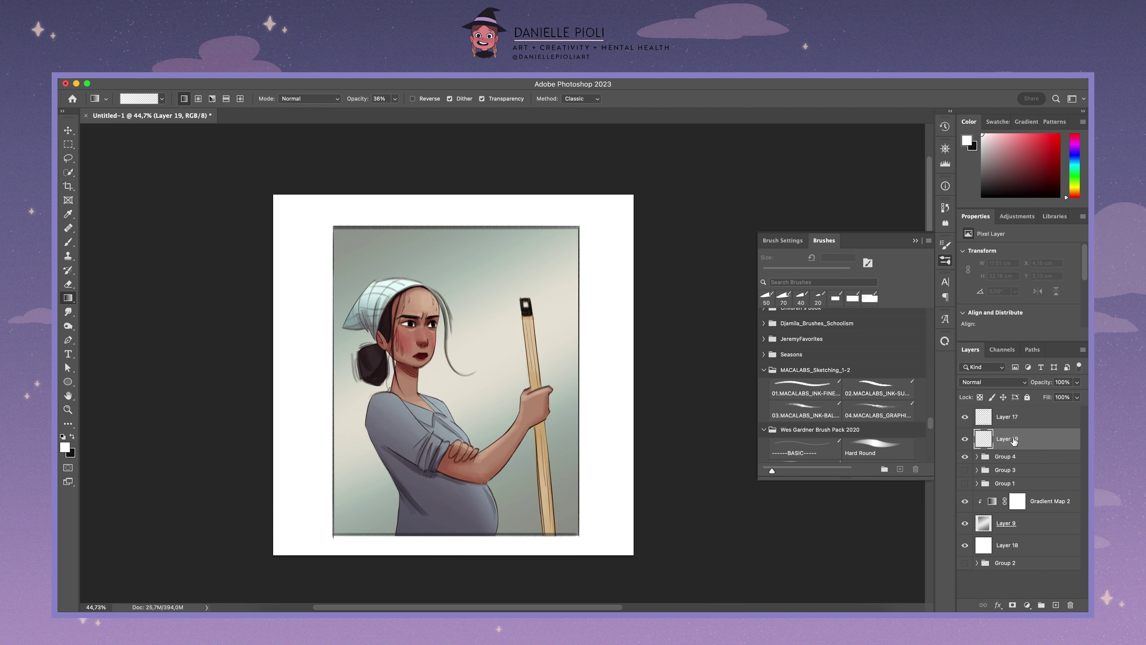
{"action": "left_click", "coordinate": [1011, 456]}
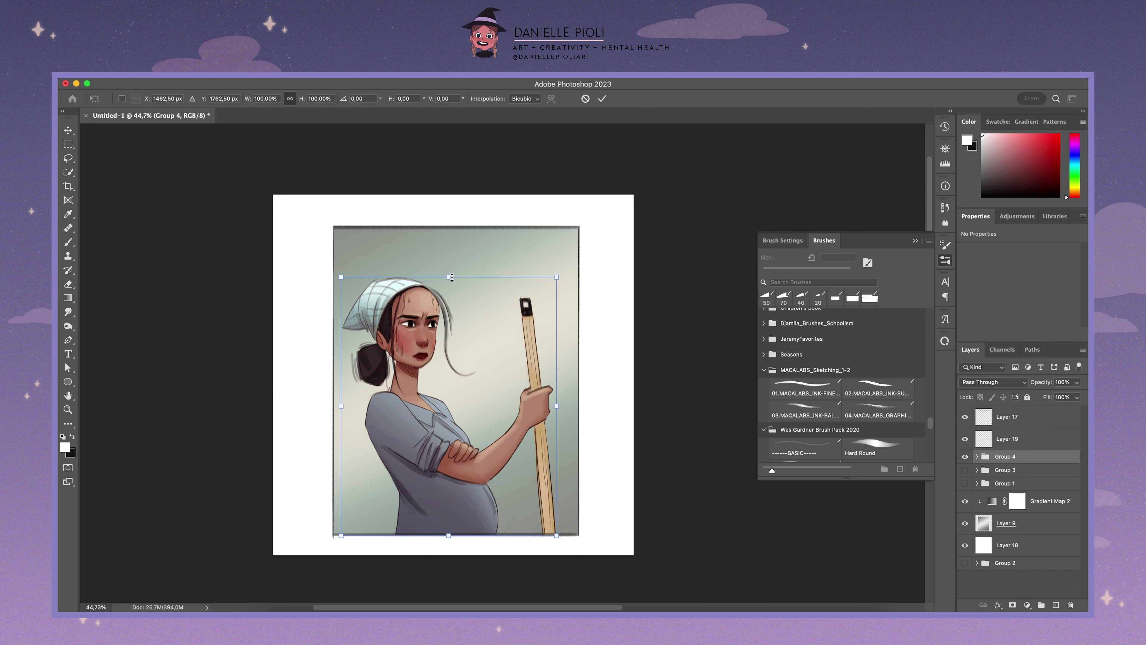
{"action": "left_click_drag", "start_coordinate": [449, 260], "coordinate": [449, 266]}
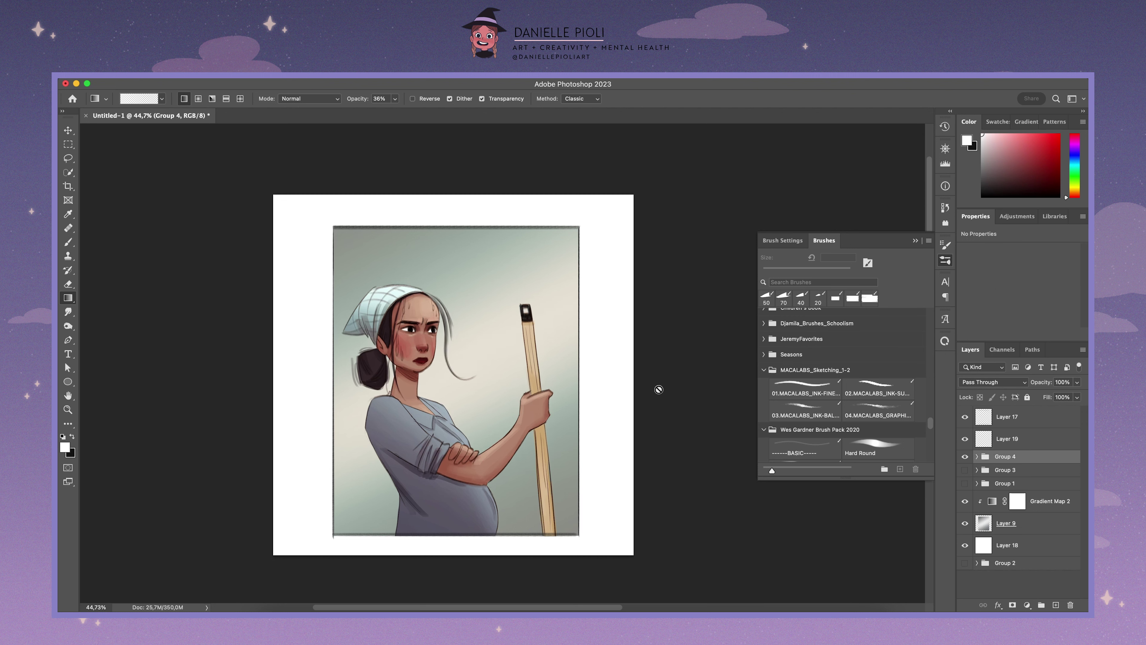
{"action": "left_click", "coordinate": [977, 456]}
{"action": "left_click", "coordinate": [1054, 540]}
Step: Sample the shirt's grey-blue, pick the Square Texture brush, and add a layer clipped to Group 3 copy
{"action": "key", "text": "b"}
{"action": "left_click", "coordinate": [492, 495], "text": "alt"}
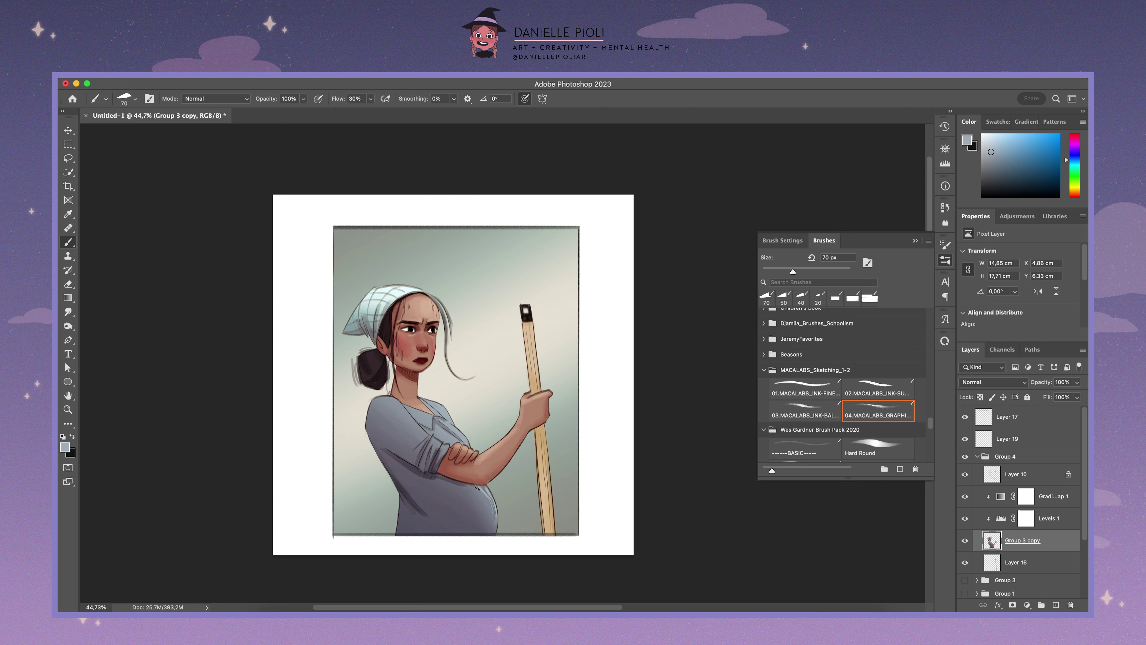
{"action": "scroll", "coordinate": [833, 427], "scroll_direction": "down", "scroll_amount": 5}
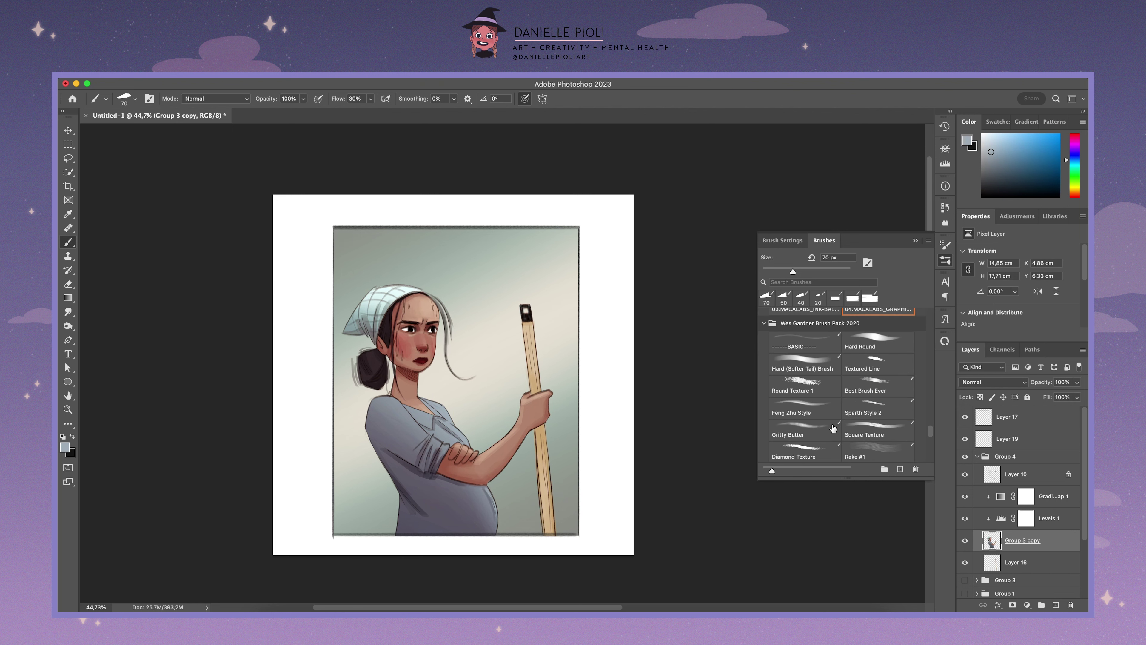
{"action": "left_click", "coordinate": [882, 426]}
{"action": "key", "text": "ctrl+shift+alt+n"}
{"action": "key", "text": "ctrl+alt+g"}
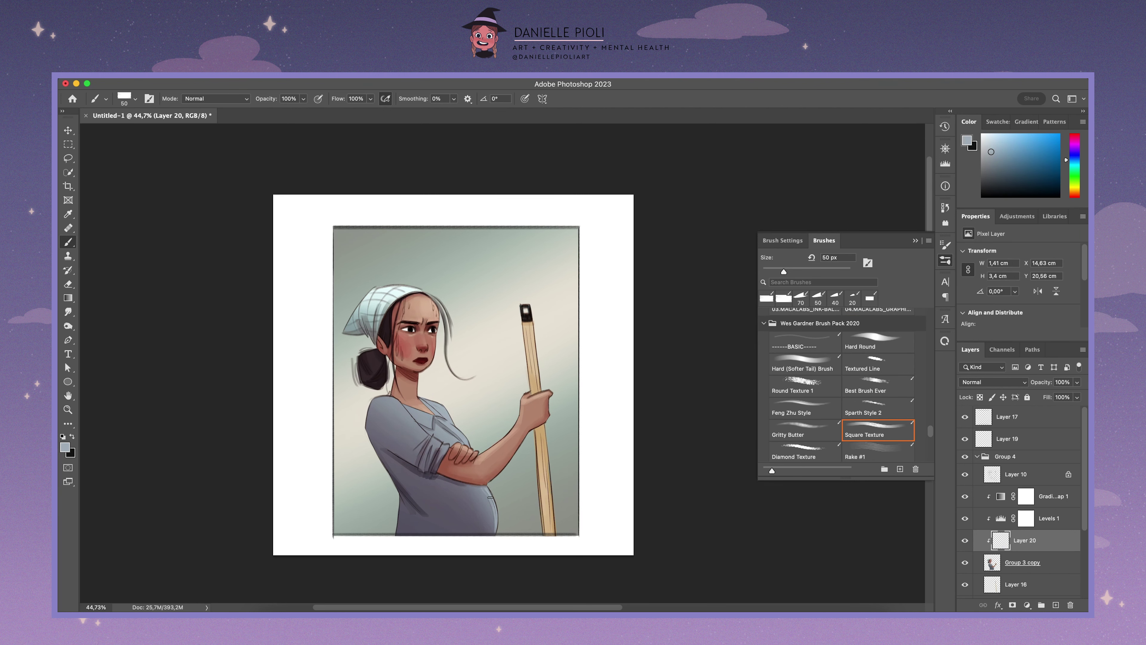
Step: Paint texture strokes over the shirt, switching to yellow-orange, tan and brown colours
{"action": "left_click_drag", "start_coordinate": [455, 420], "coordinate": [434, 440]}
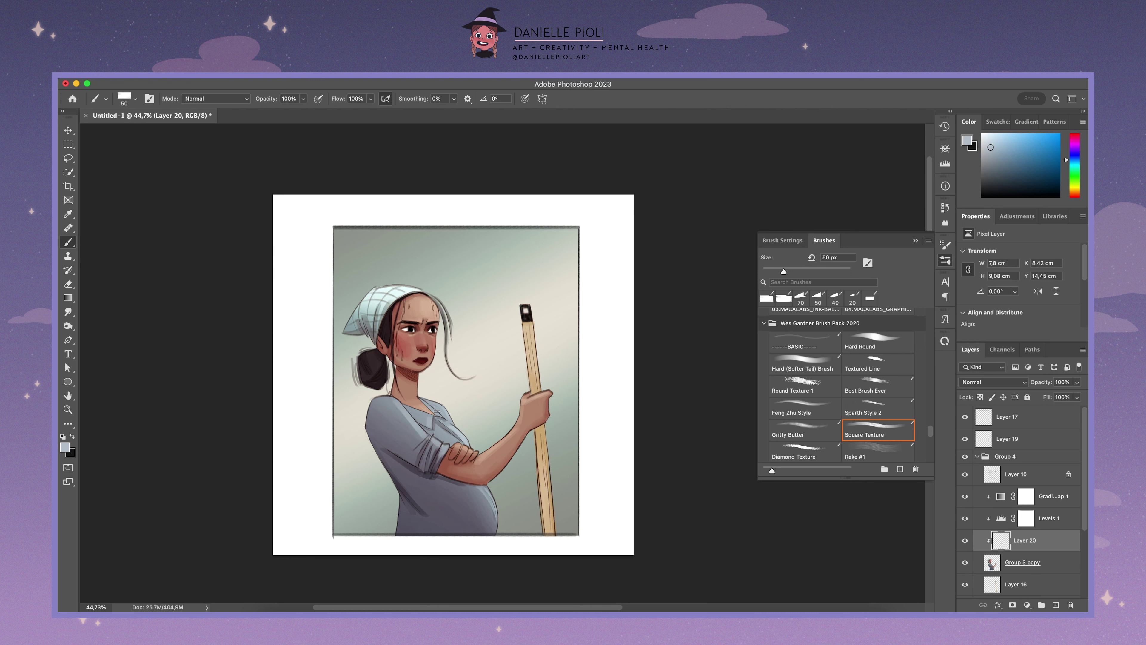
{"action": "left_click", "coordinate": [1078, 190]}
{"action": "key", "text": "bracketleft"}
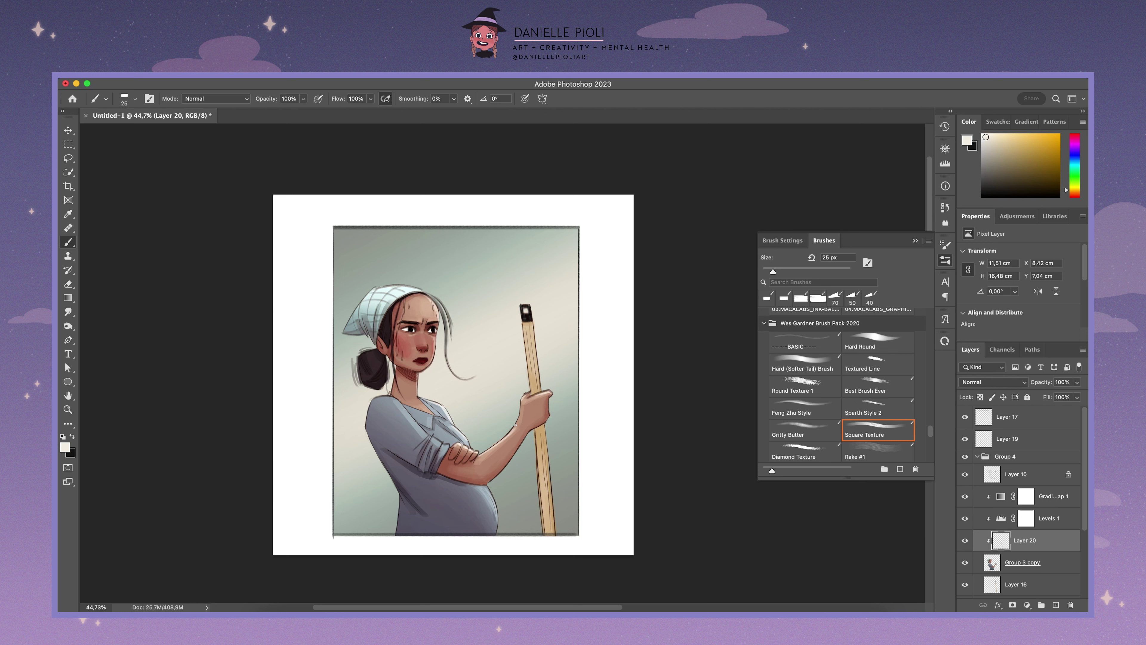
{"action": "key", "text": "bracketright"}
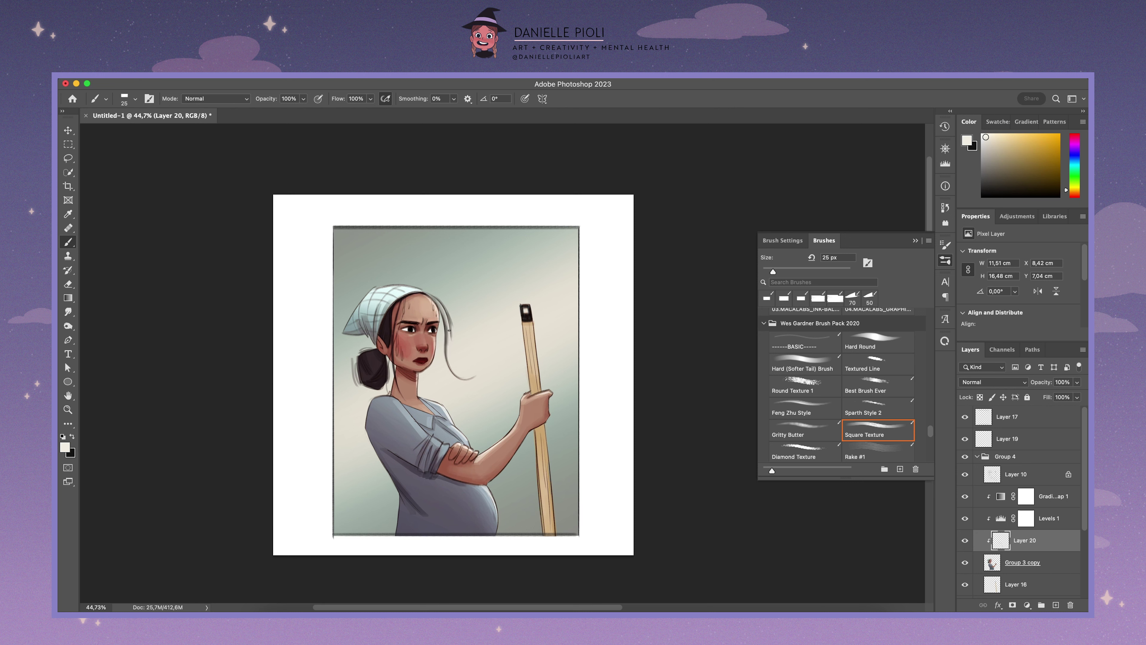
{"action": "left_click", "coordinate": [440, 310], "text": "alt"}
{"action": "left_click", "coordinate": [442, 316], "text": "alt"}
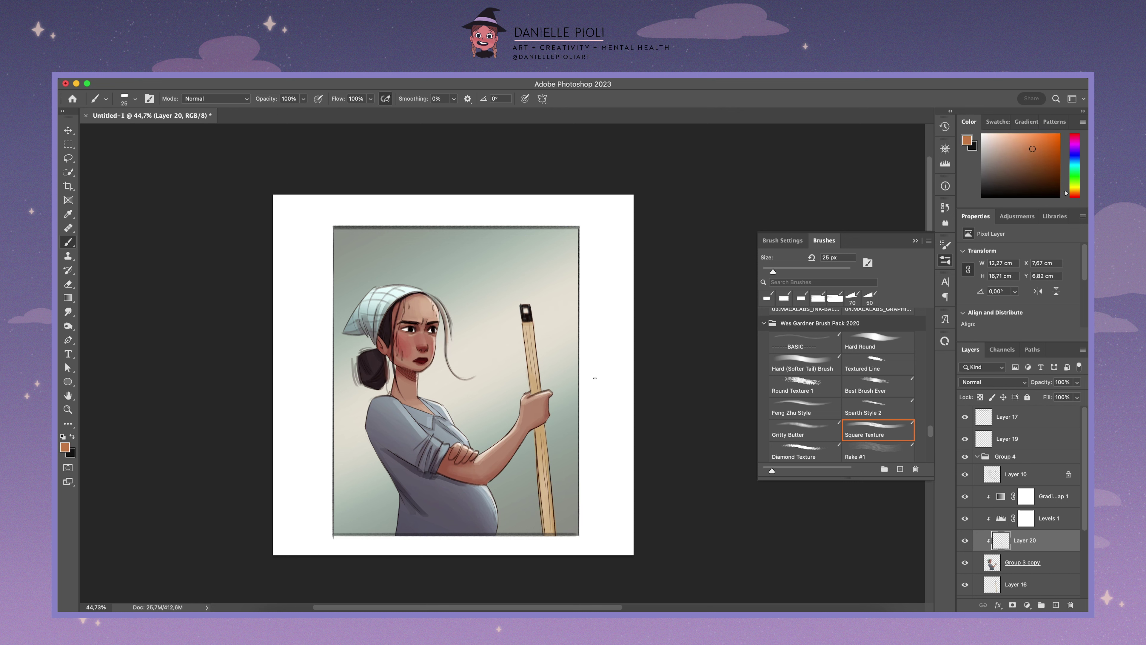
{"action": "scroll", "coordinate": [503, 363], "scroll_direction": "down", "scroll_amount": 3}
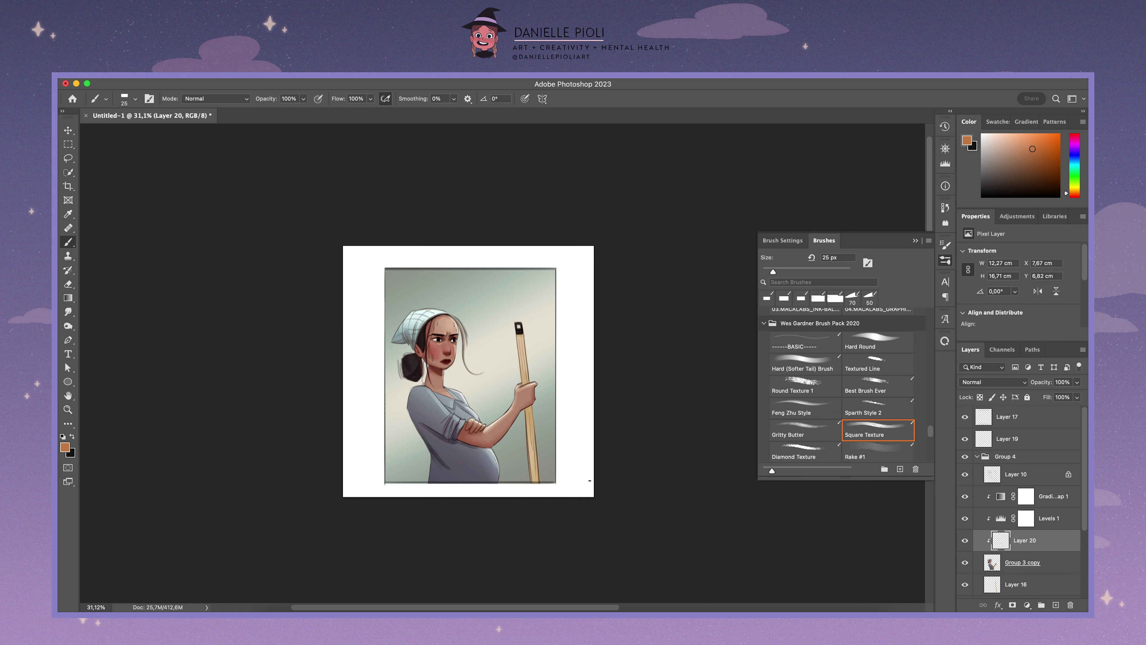
Step: Move Layer 20 above Levels 1 in the layer stack
{"action": "left_click", "coordinate": [1001, 496]}
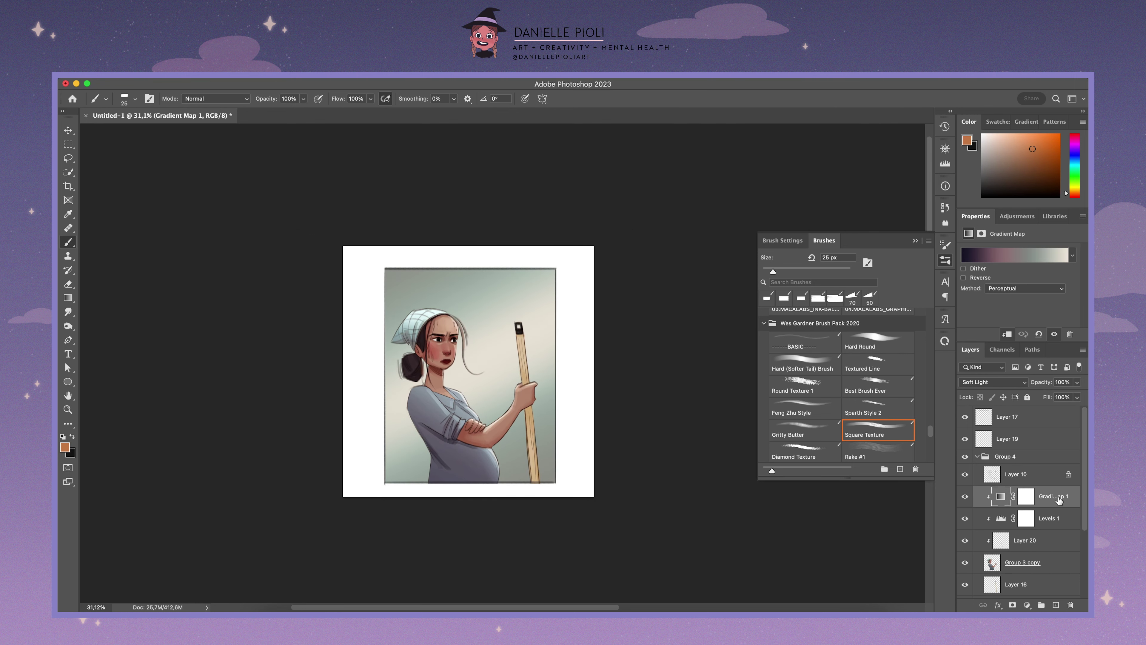
{"action": "left_click", "coordinate": [1025, 518]}
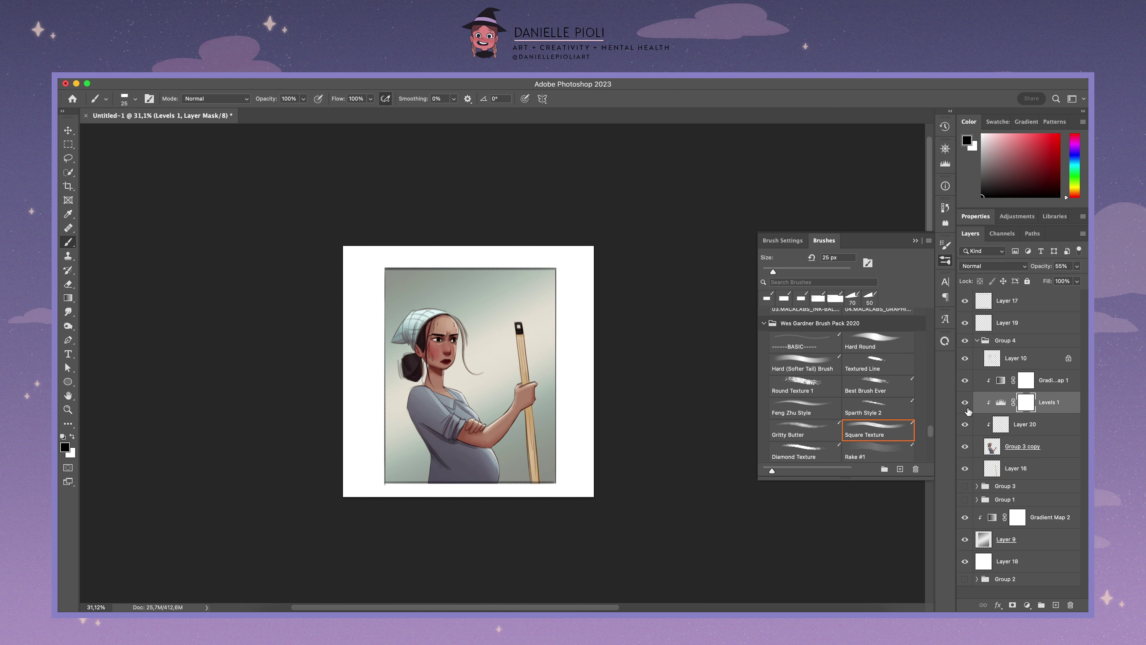
{"action": "double_click", "coordinate": [1026, 423]}
{"action": "double_click", "coordinate": [1037, 424]}
{"action": "key", "text": "Escape"}
{"action": "left_click_drag", "start_coordinate": [1037, 424], "coordinate": [1042, 391]}
Step: Add a new layer clipped to Layer 16 (Ctrl+Alt+G) and set white as the paint colour
{"action": "left_click", "coordinate": [1015, 468]}
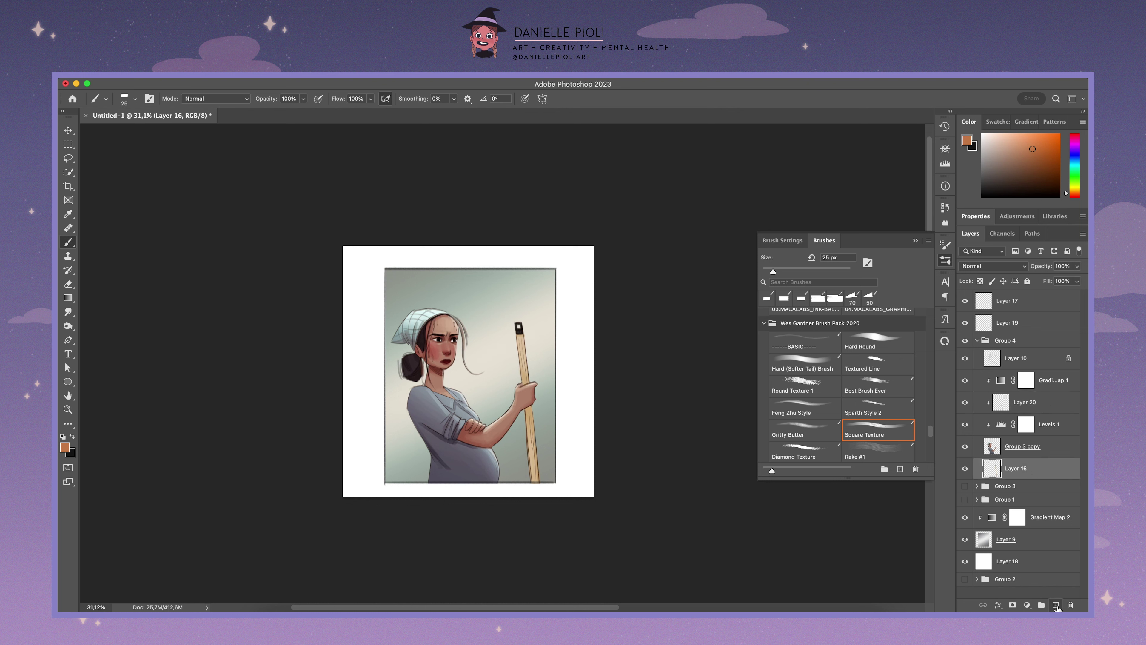
{"action": "key", "text": "ctrl+shift+alt+n"}
{"action": "key", "text": "ctrl+alt+g"}
{"action": "key", "text": "d"}
{"action": "key", "text": "x"}
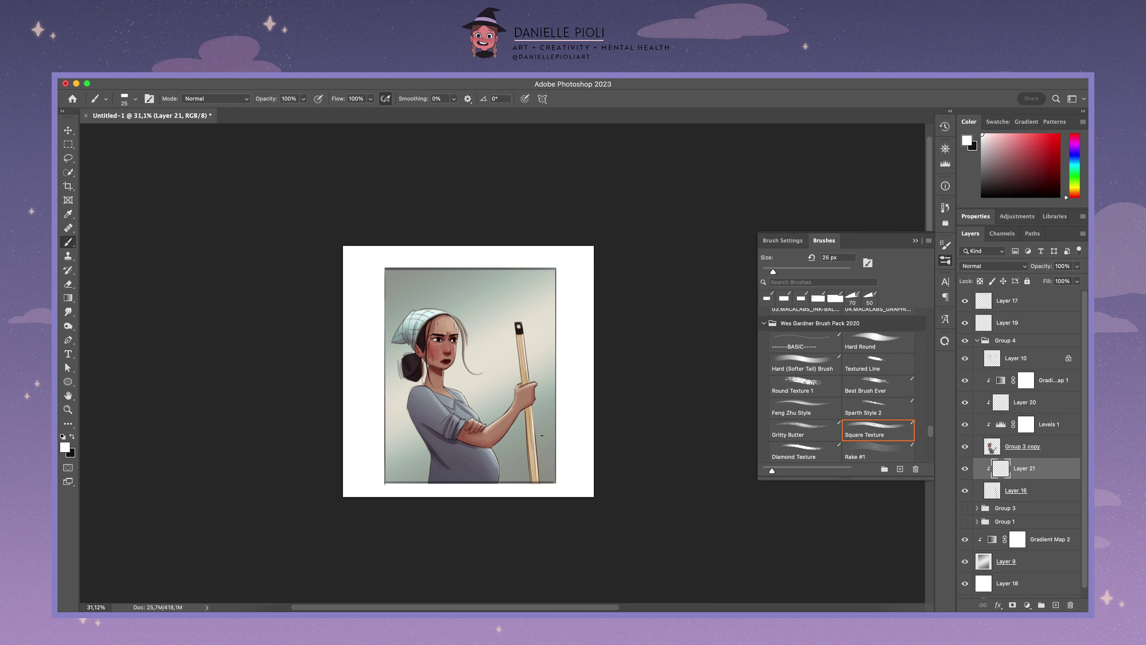
Step: Select Layer 20 and adjust the zoom and brush size around the woman's face
{"action": "left_click", "coordinate": [1038, 402]}
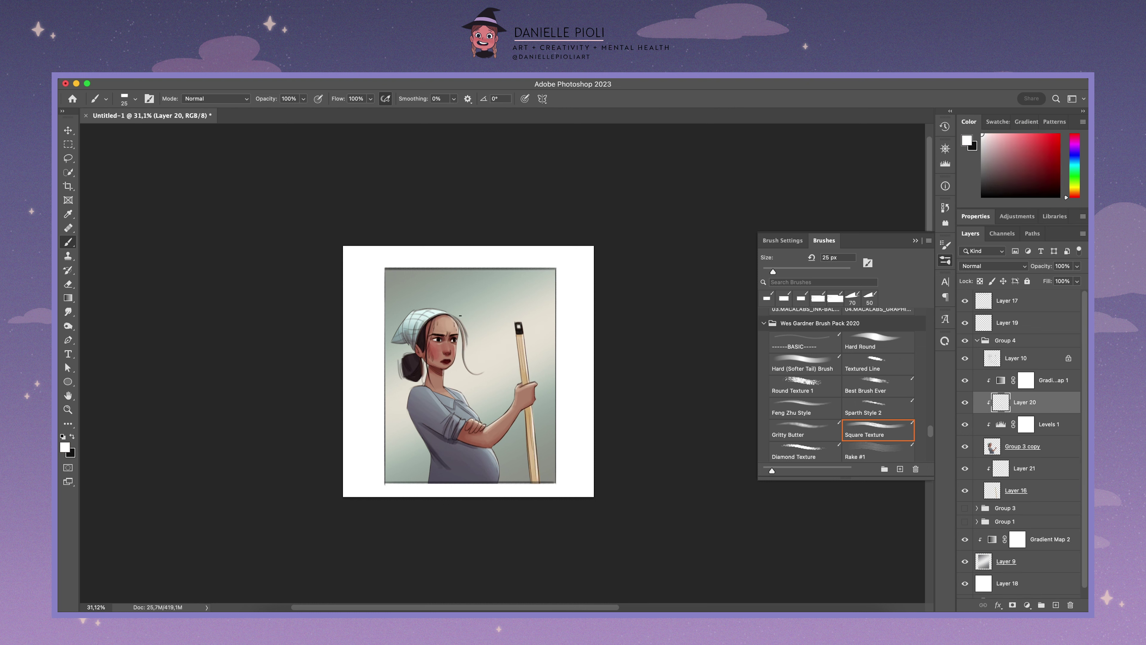
{"action": "scroll", "coordinate": [457, 330], "scroll_direction": "up", "scroll_amount": 5}
{"action": "key", "text": "bracketleft"}
{"action": "key", "text": "bracketleft"}
{"action": "key", "text": "alt+bracketleft"}
{"action": "key", "text": "alt+bracketleft"}
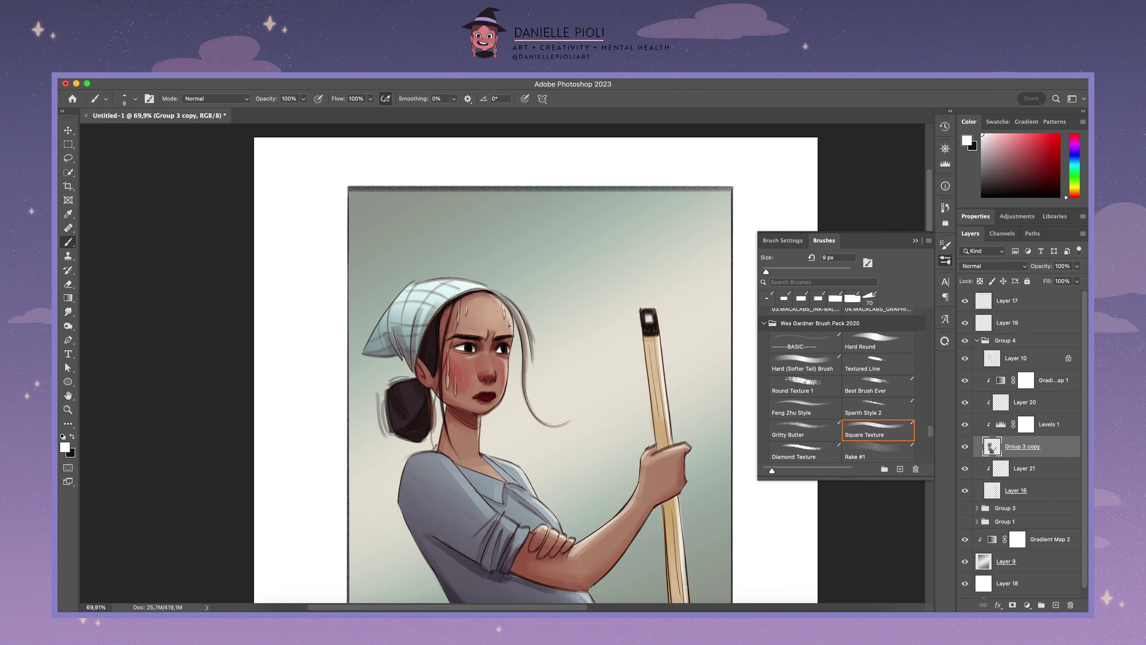
{"action": "scroll", "coordinate": [507, 393], "scroll_direction": "down", "scroll_amount": 5}
{"action": "key", "text": "bracketright"}
{"action": "key", "text": "bracketright"}
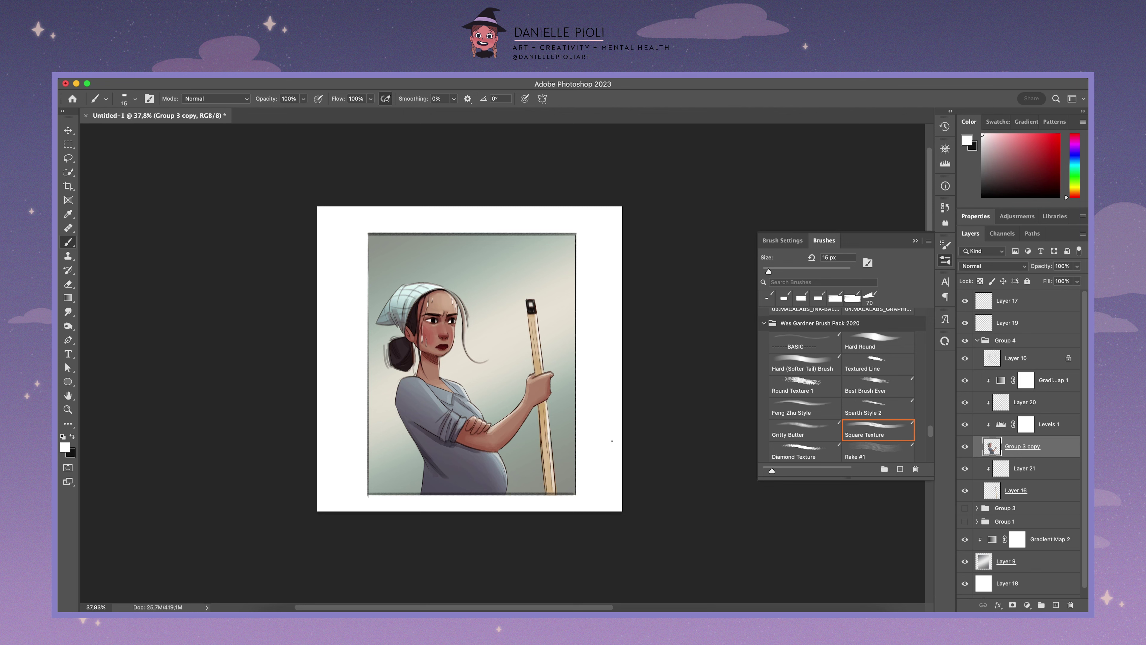
Step: Collapse Group 4 and commit the figure's transform
{"action": "left_click", "coordinate": [1016, 340]}
{"action": "left_click", "coordinate": [978, 340]}
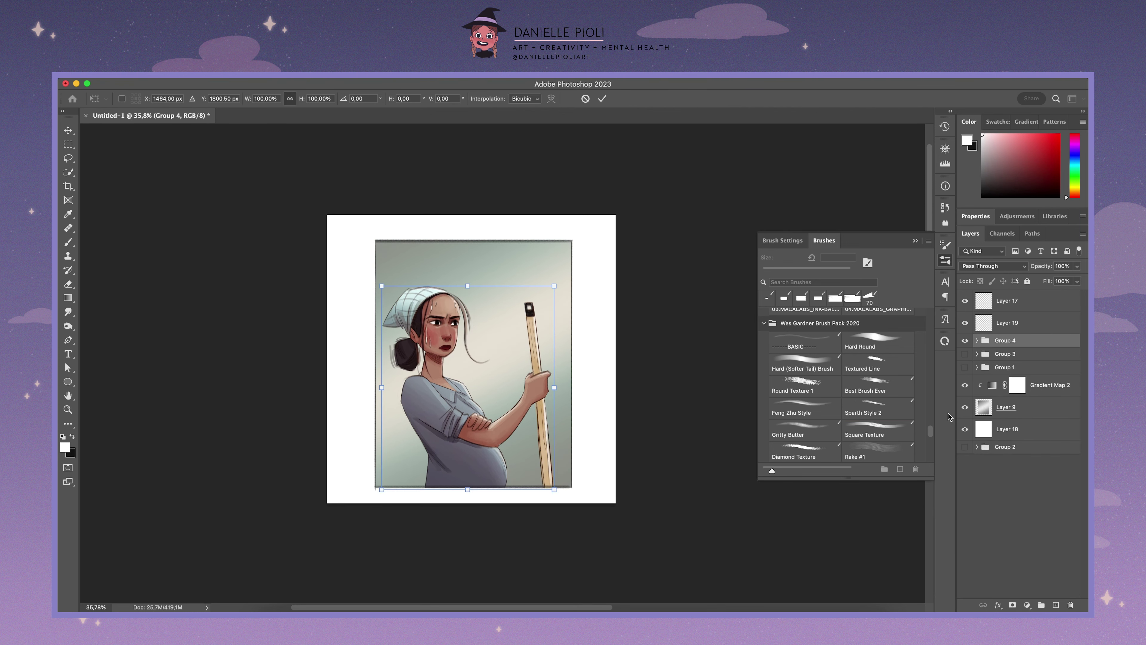
{"action": "key", "text": "ctrl+t"}
{"action": "key", "text": "Return"}
{"action": "key", "text": "b"}
Step: On a new clipped layer above Gradient Map 2, paint 700 px Gritty Butter grey texture along the right and bottom edges
{"action": "left_click", "coordinate": [878, 432]}
{"action": "key", "text": "ctrl+shift+alt+n"}
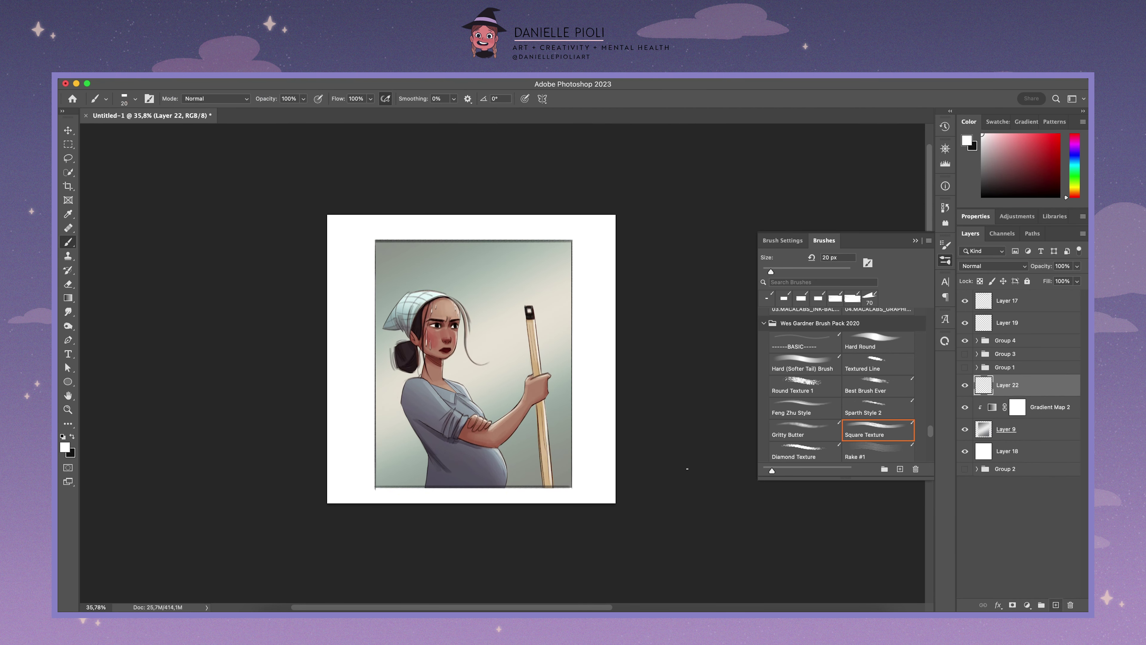
{"action": "left_click", "coordinate": [502, 339], "text": "alt"}
{"action": "key", "text": "comma"}
{"action": "key", "text": "comma"}
{"action": "key", "text": "comma"}
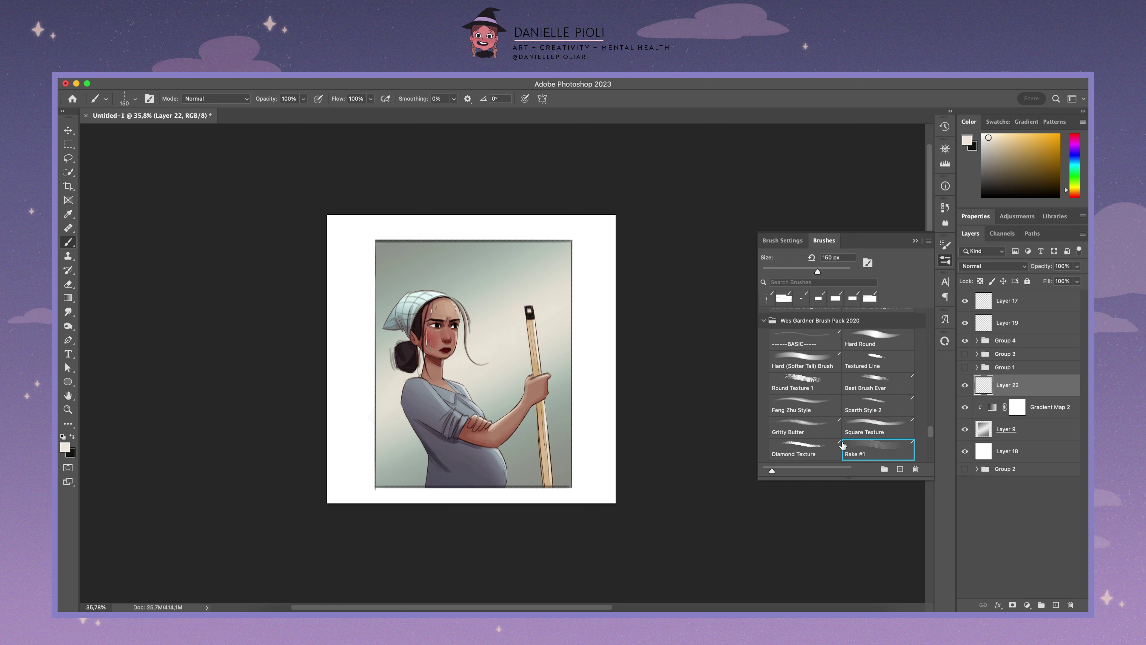
{"action": "key", "text": "period"}
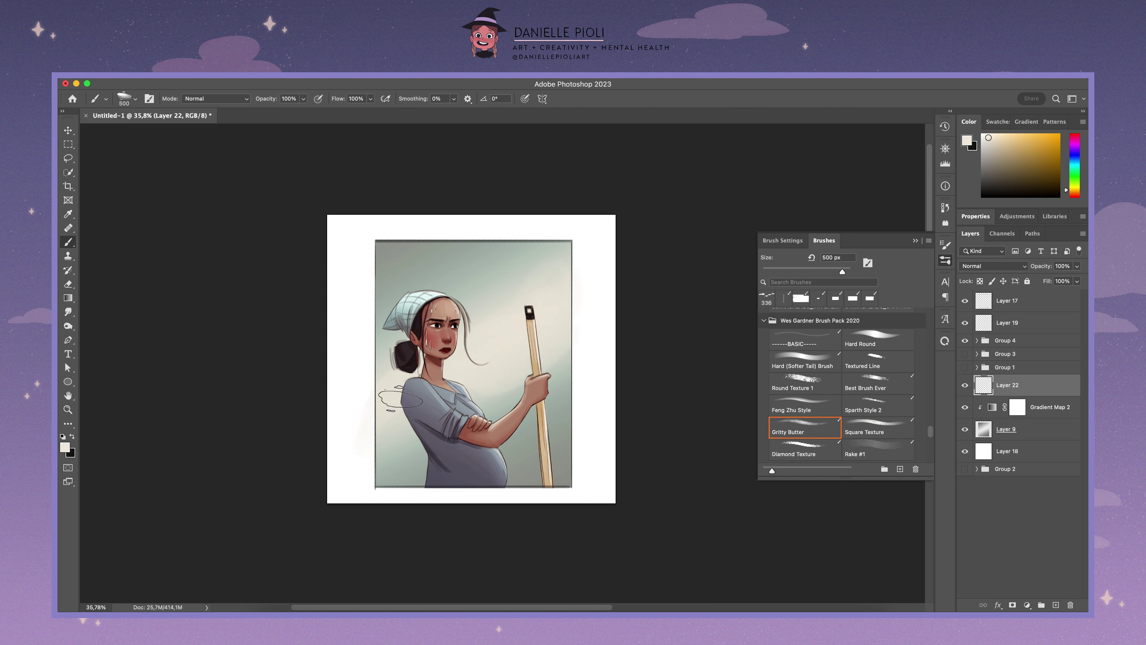
{"action": "left_click", "coordinate": [523, 381], "text": "alt"}
{"action": "key", "text": "bracketright"}
{"action": "key", "text": "bracketright"}
{"action": "mouse_move", "coordinate": [581, 373]}
{"action": "left_mouse_down"}
{"action": "mouse_move", "coordinate": [551, 491]}
{"action": "mouse_move", "coordinate": [384, 492]}
{"action": "left_mouse_up"}
{"action": "key", "text": "ctrl+alt+g"}
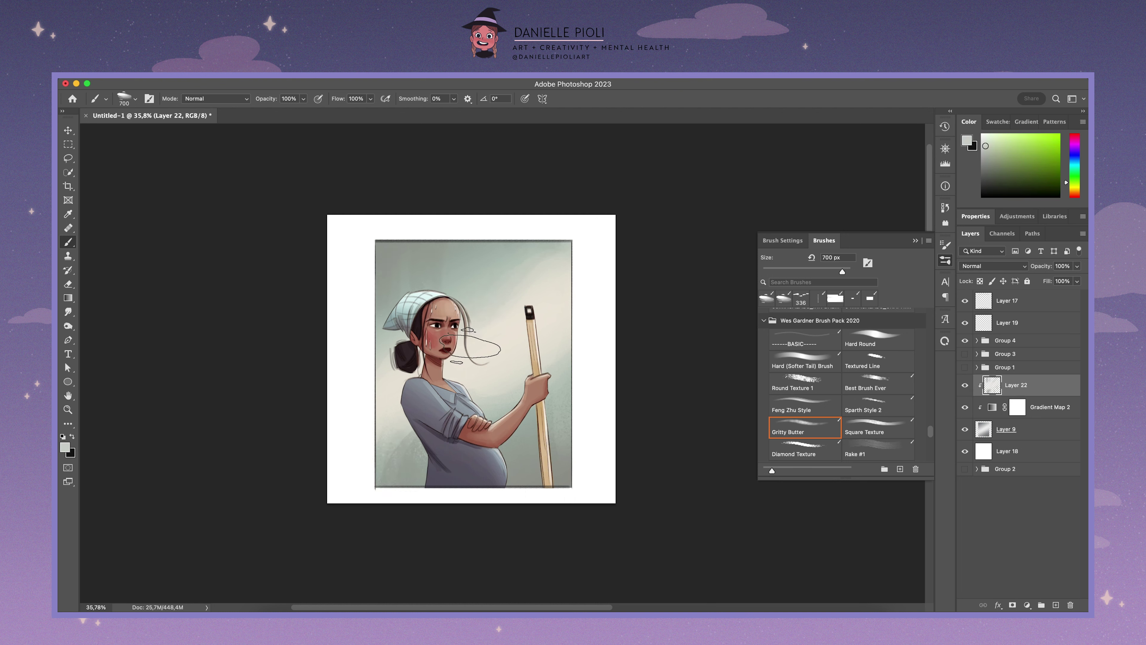
Step: Paint darker grey-green grain on the upper-left background, then shrink the brush to 175 px
{"action": "left_click", "coordinate": [516, 321], "text": "alt"}
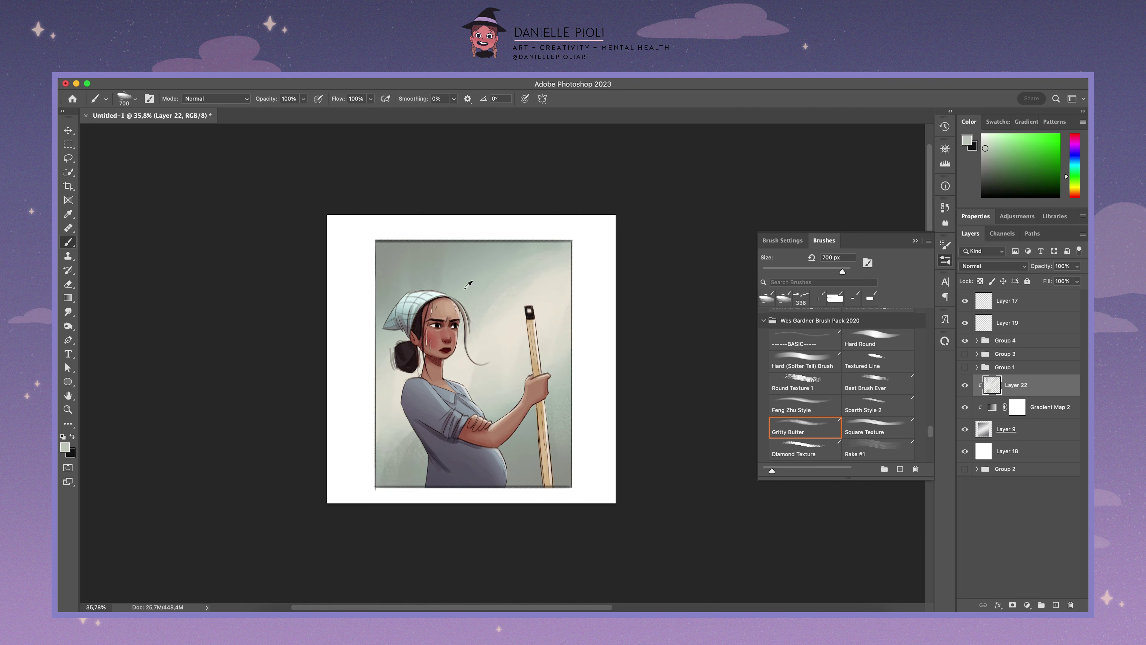
{"action": "left_click", "coordinate": [463, 314], "text": "alt"}
{"action": "left_click_drag", "start_coordinate": [388, 316], "coordinate": [397, 246]}
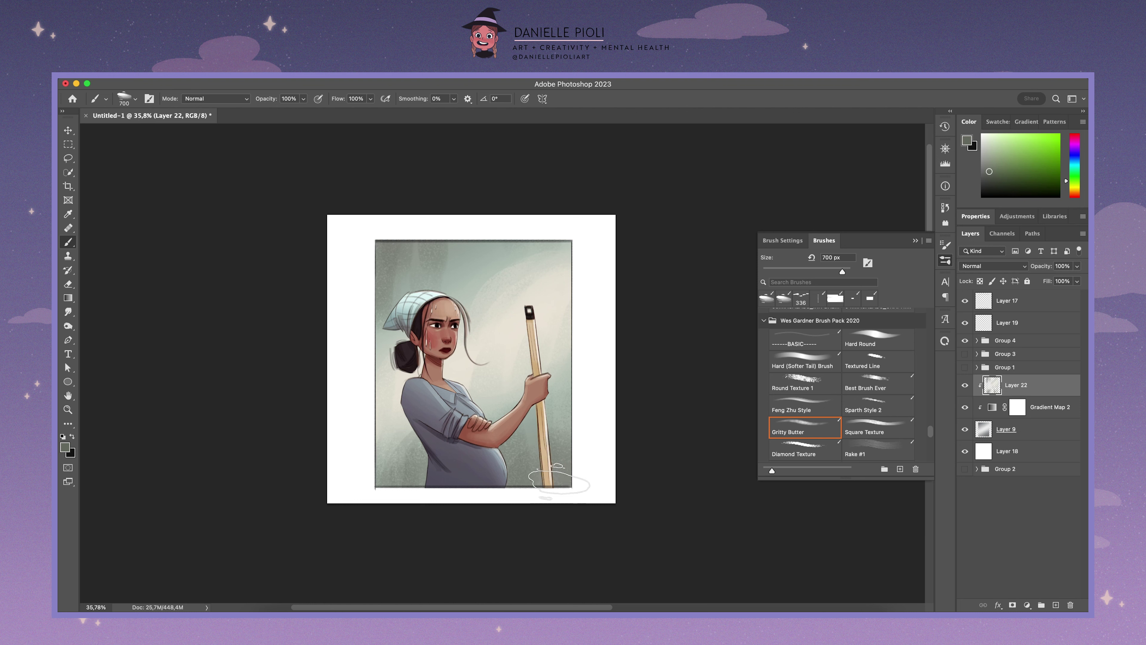
{"action": "left_click", "coordinate": [442, 273], "text": "alt"}
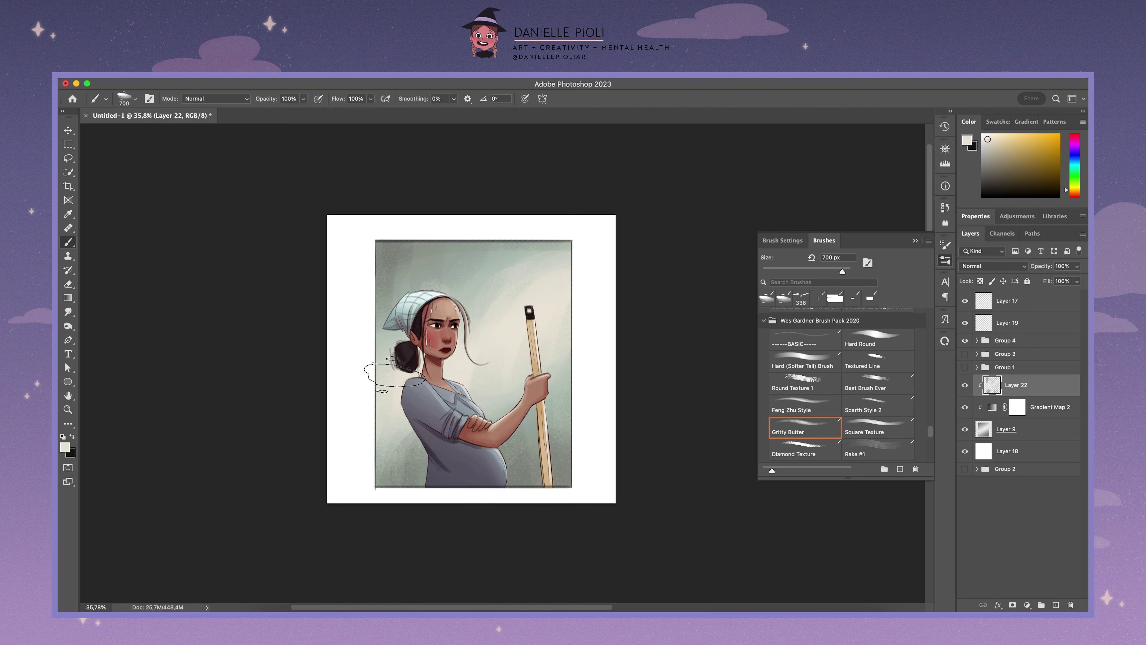
{"action": "key", "text": "bracketleft"}
{"action": "key", "text": "bracketleft"}
{"action": "key", "text": "bracketleft"}
{"action": "scroll", "coordinate": [568, 545], "scroll_direction": "up", "scroll_amount": 2}
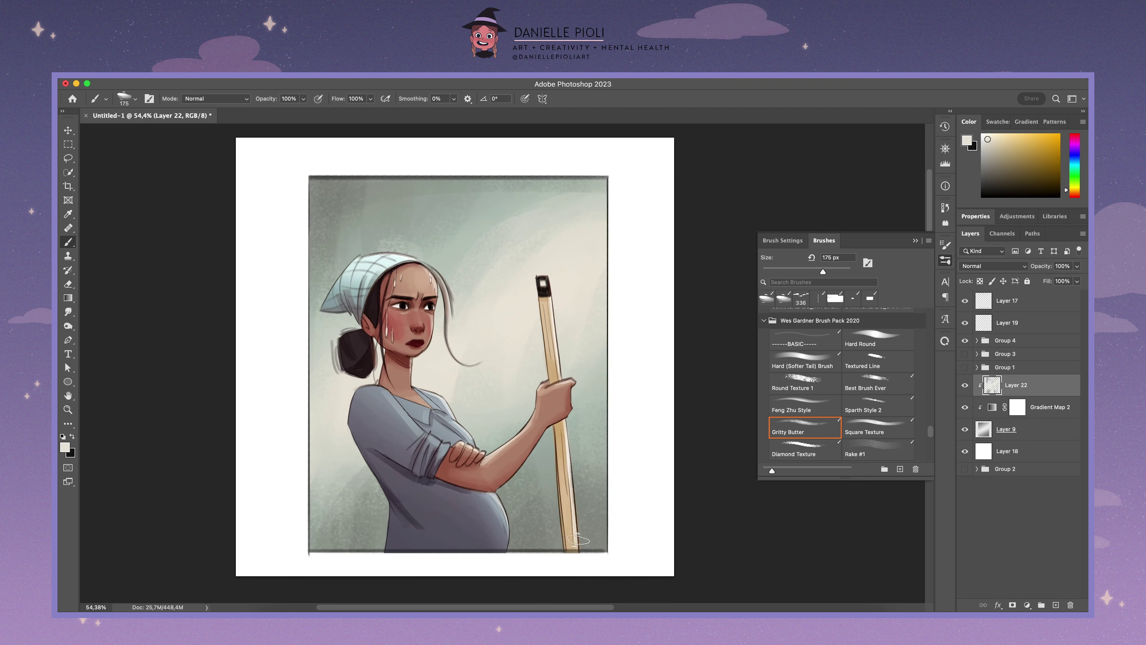
{"action": "left_click", "coordinate": [568, 546], "text": "ctrl"}
Step: Try the Round Texture 1, Square Texture and Diamond Texture brushes, undoing a test red M stroke
{"action": "scroll", "coordinate": [928, 443], "scroll_direction": "down", "scroll_amount": 5}
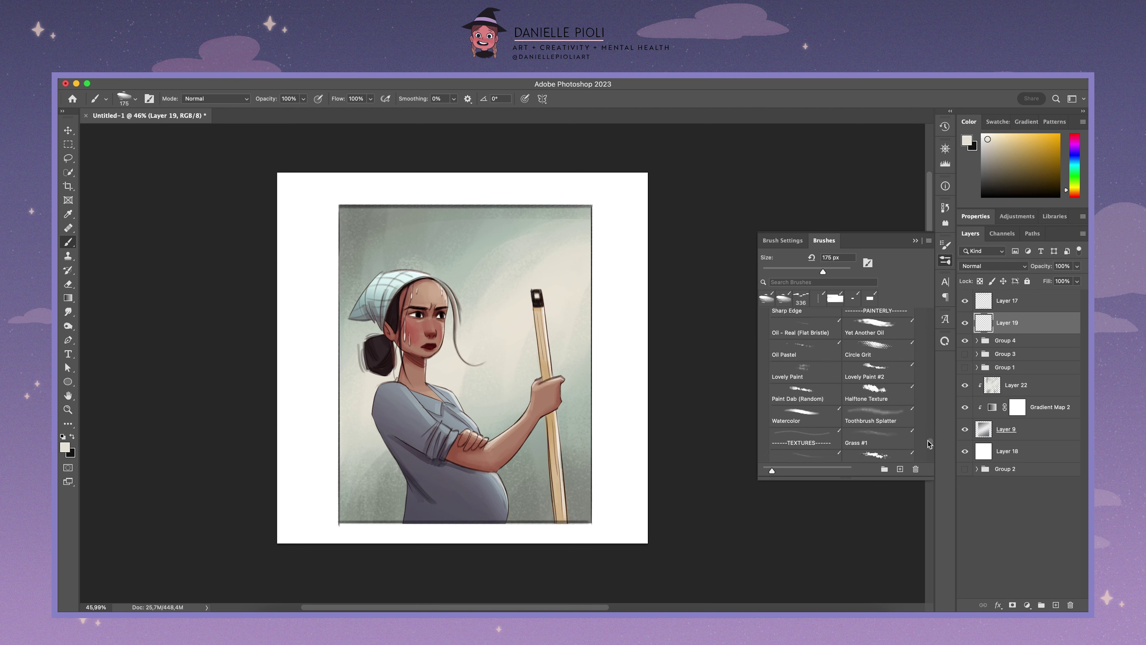
{"action": "left_click", "coordinate": [804, 400]}
{"action": "mouse_move", "coordinate": [410, 256]}
{"action": "left_mouse_down"}
{"action": "mouse_move", "coordinate": [434, 231]}
{"action": "mouse_move", "coordinate": [454, 270]}
{"action": "left_mouse_up"}
{"action": "key", "text": "ctrl+z"}
{"action": "key", "text": "bracketleft"}
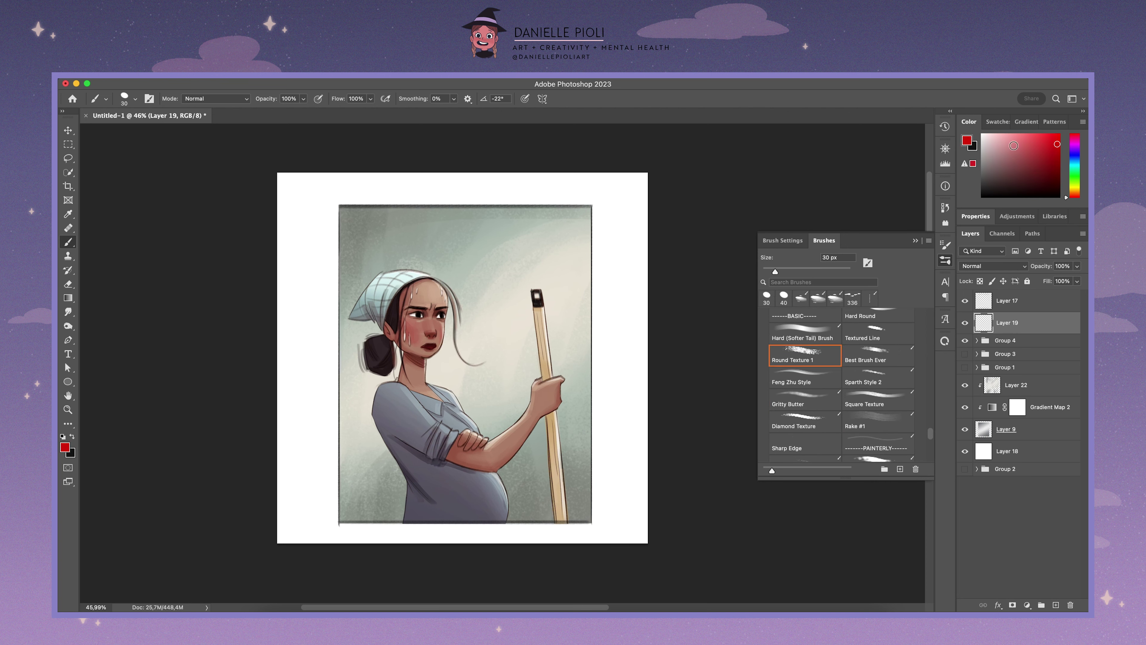
{"action": "left_click", "coordinate": [878, 400]}
{"action": "left_click", "coordinate": [805, 422]}
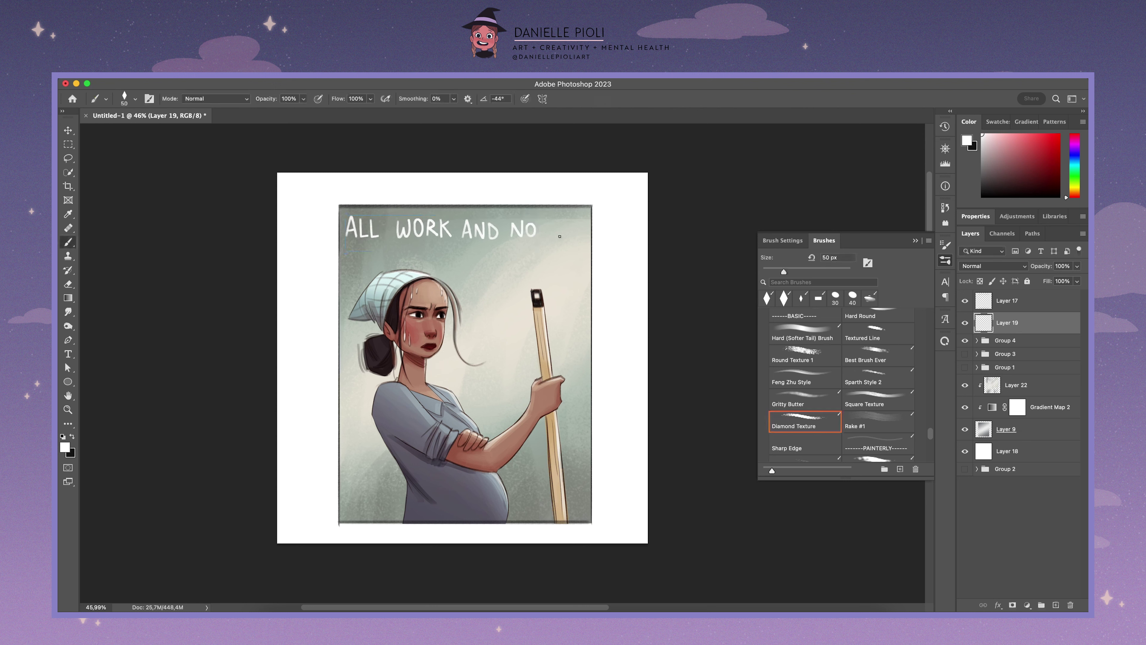
Step: Duplicate the lettering layer as Layer 19 copy and reset colours to black and white
{"action": "key", "text": "ctrl+j"}
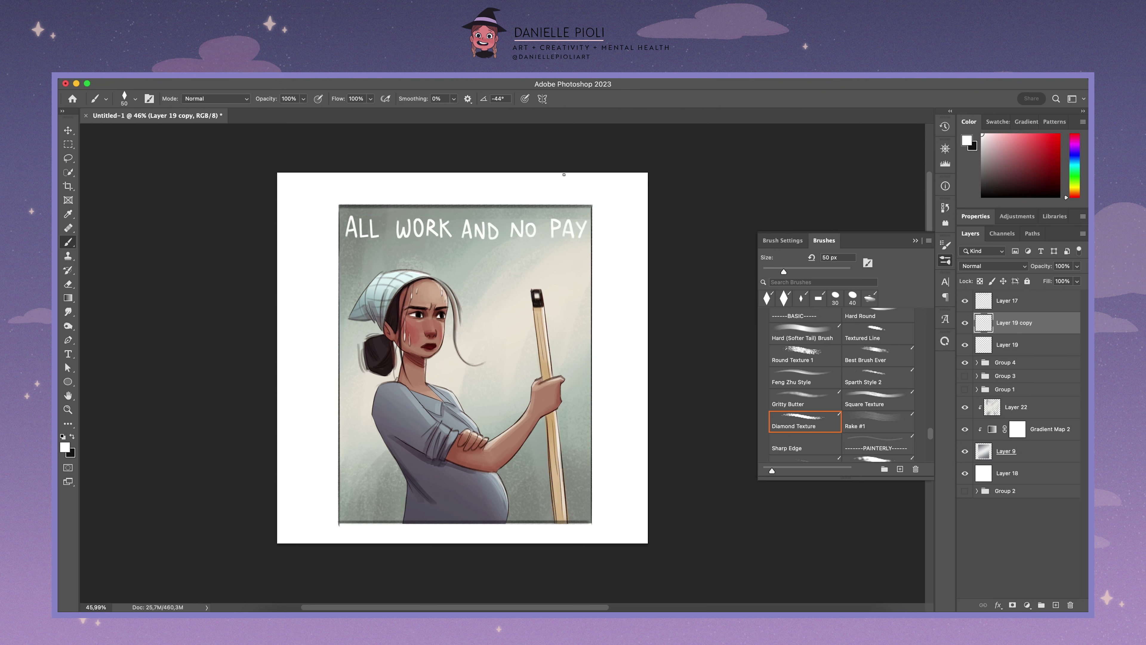
{"action": "key", "text": "slash"}
{"action": "key", "text": "x"}
{"action": "key", "text": "g"}
{"action": "left_click", "coordinate": [68, 131]}
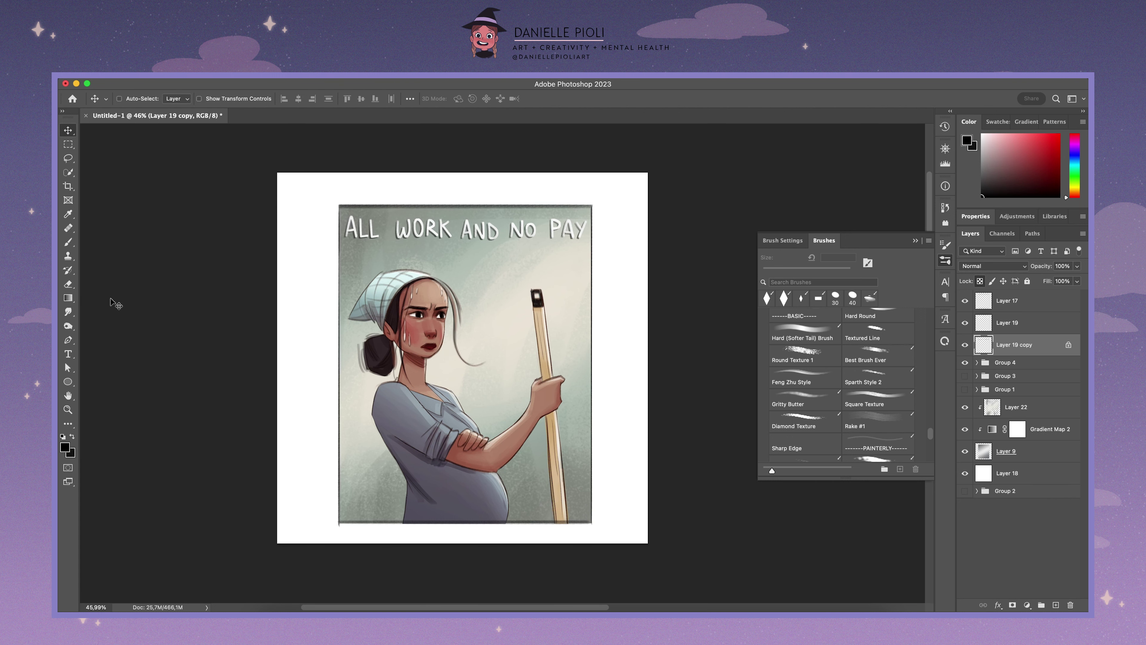
Step: Sample grey-green and sage colours, hide Layer 19 copy and select Group 4
{"action": "key", "text": "g"}
{"action": "left_click", "coordinate": [453, 266], "text": "alt"}
{"action": "left_click", "coordinate": [460, 325], "text": "alt"}
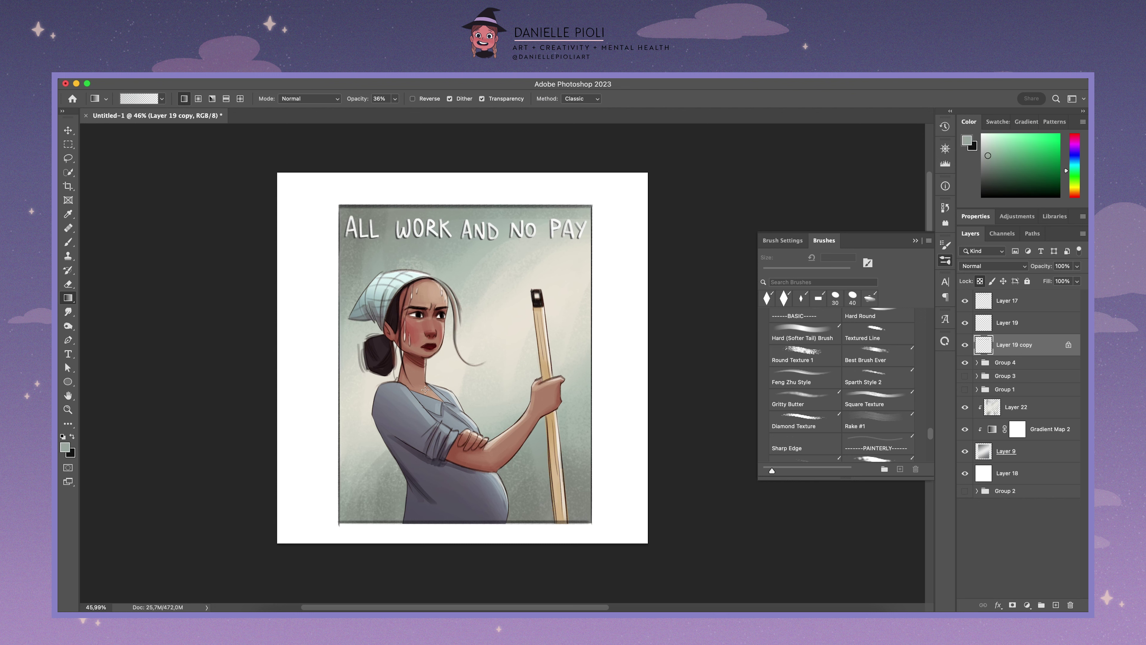
{"action": "scroll", "coordinate": [501, 363], "scroll_direction": "down", "scroll_amount": 2}
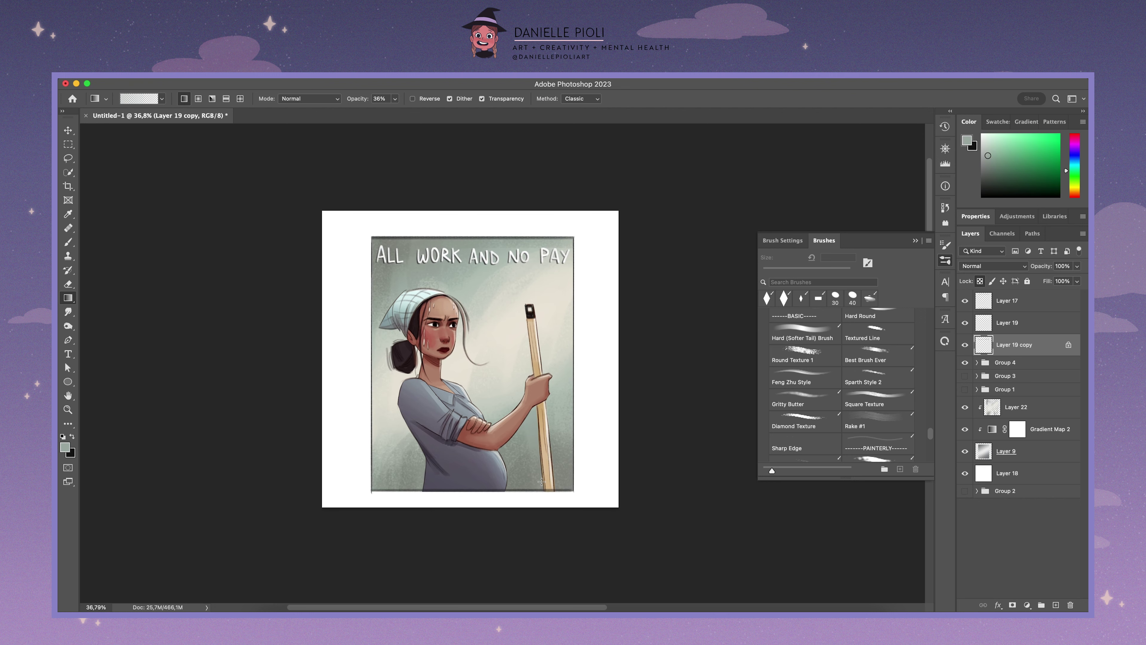
{"action": "left_click", "coordinate": [1006, 363]}
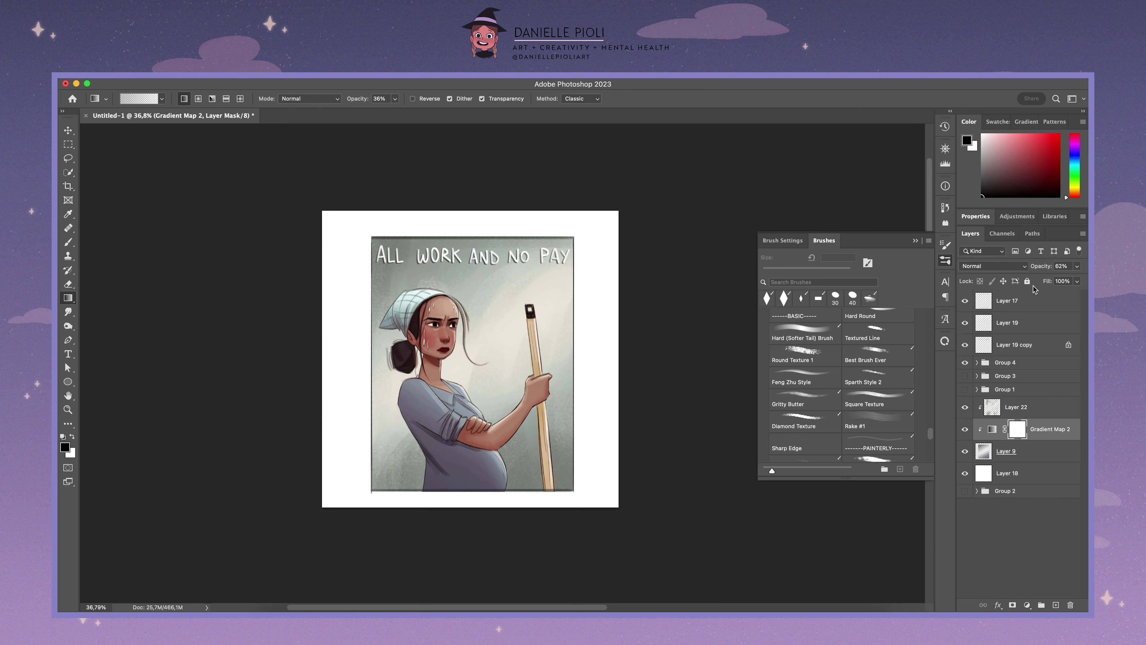
{"action": "left_click", "coordinate": [965, 345]}
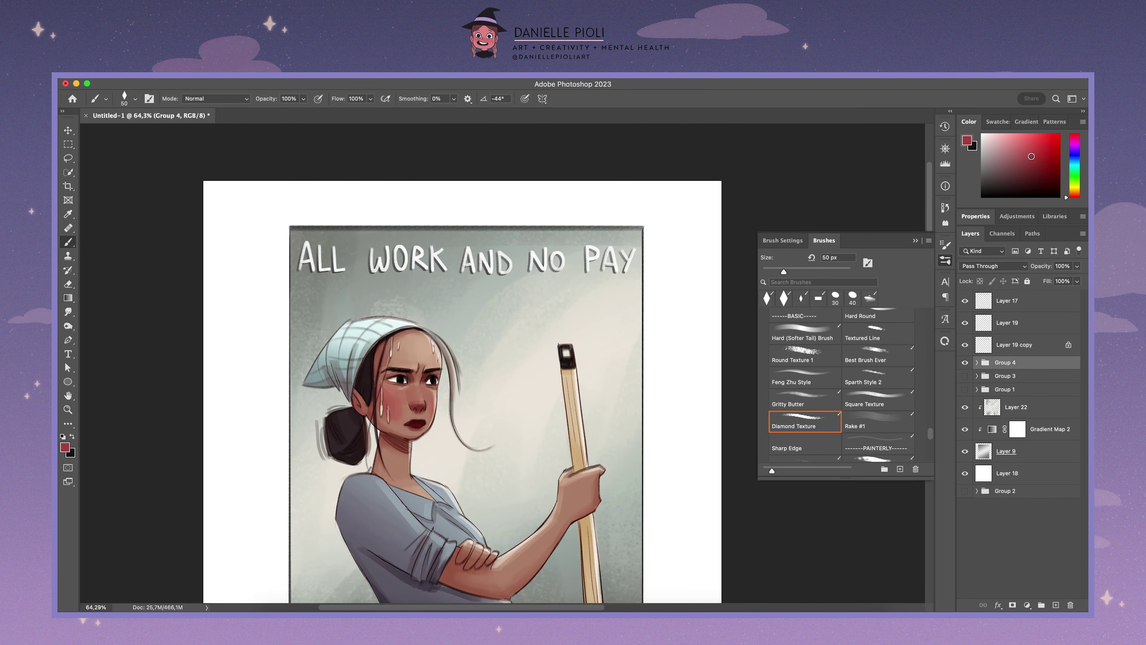
Step: On a new layer, hand-letter a red '#8m' below the title
{"action": "key", "text": "ctrl+shift+alt+n"}
{"action": "mouse_move", "coordinate": [452, 315]}
{"action": "left_mouse_down"}
{"action": "mouse_move", "coordinate": [451, 291]}
{"action": "mouse_move", "coordinate": [452, 322]}
{"action": "left_mouse_up"}
{"action": "key", "text": "ctrl+z"}
{"action": "left_click_drag", "start_coordinate": [465, 291], "coordinate": [462, 320]}
{"action": "left_click_drag", "start_coordinate": [448, 306], "coordinate": [475, 303]}
{"action": "left_click_drag", "start_coordinate": [449, 315], "coordinate": [472, 310]}
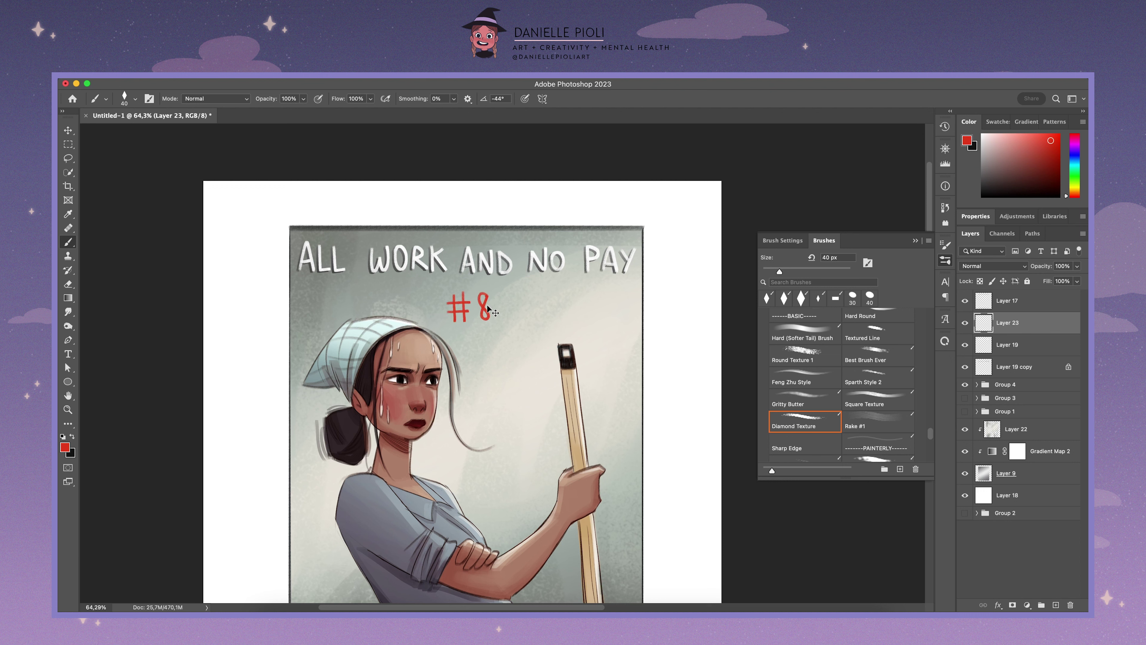
{"action": "key", "text": "ctrl+z"}
{"action": "key", "text": "ctrl+z"}
Step: Enlarge and position the red '#8m' below the title with Free Transform
{"action": "key", "text": "ctrl+t"}
{"action": "mouse_move", "coordinate": [507, 316]}
{"action": "left_mouse_down"}
{"action": "mouse_move", "coordinate": [632, 302]}
{"action": "mouse_move", "coordinate": [537, 319]}
{"action": "left_mouse_up"}
{"action": "key", "text": "Return"}
{"action": "scroll", "coordinate": [555, 432], "scroll_direction": "down", "scroll_amount": 3}
{"action": "scroll", "coordinate": [672, 481], "scroll_direction": "up", "scroll_amount": 1}
{"action": "scroll", "coordinate": [844, 384], "scroll_direction": "up", "scroll_amount": 2}
{"action": "left_click", "coordinate": [802, 317]}
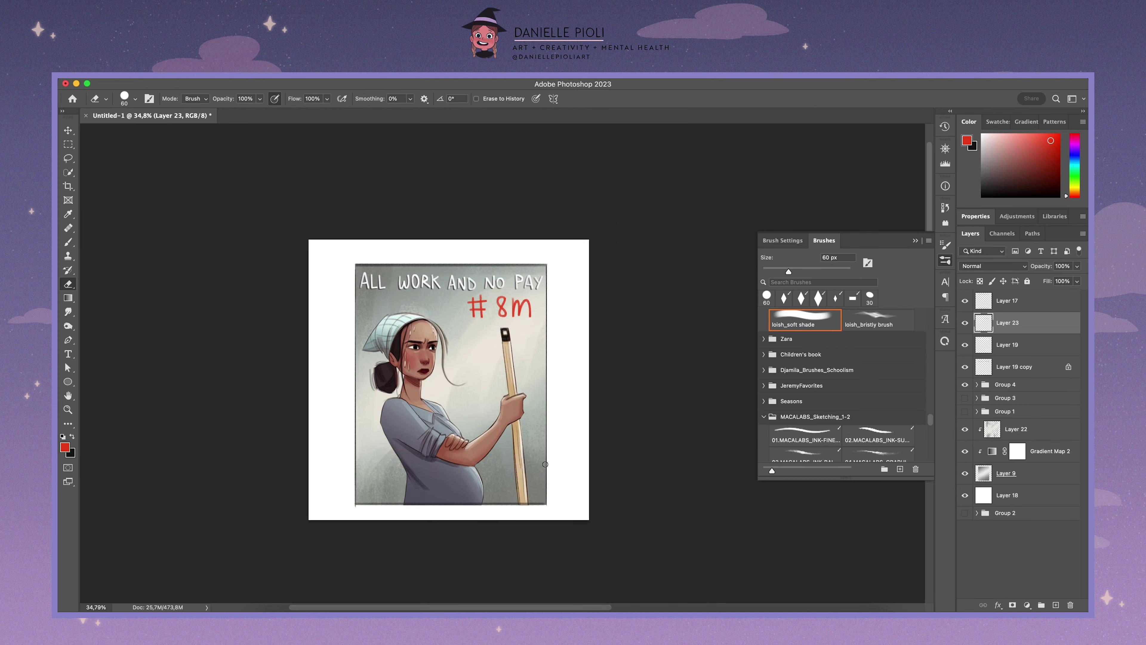
{"action": "key", "text": "v"}
{"action": "left_click", "coordinate": [978, 385]}
Step: Give the Gradient Map 1 copy a red-pink preset after trying greenish, peach and purple-green ones
{"action": "left_click", "coordinate": [1001, 424]}
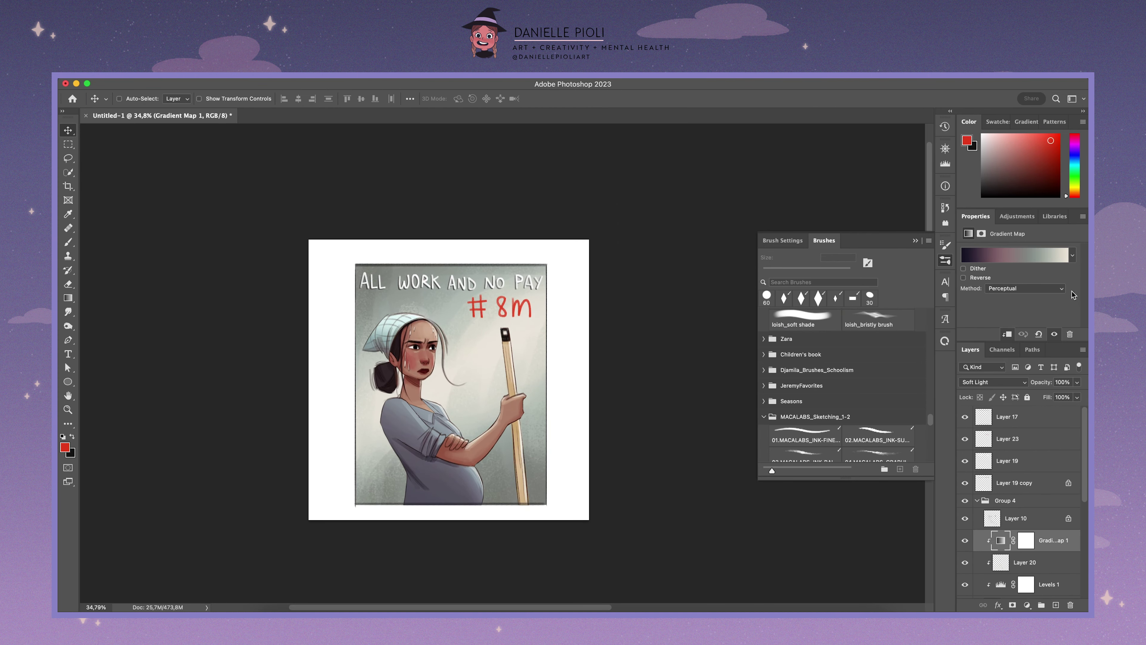
{"action": "left_click", "coordinate": [1073, 256]}
{"action": "left_click", "coordinate": [1065, 544]}
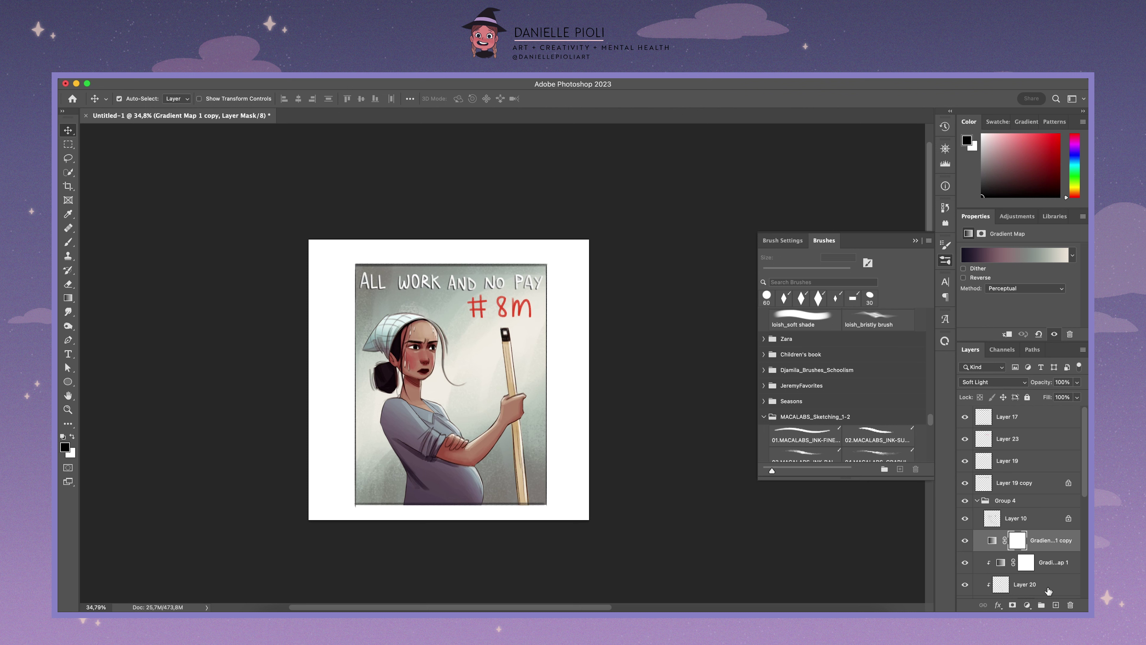
{"action": "left_click", "coordinate": [965, 541]}
{"action": "left_click", "coordinate": [1072, 255]}
{"action": "left_click", "coordinate": [985, 381]}
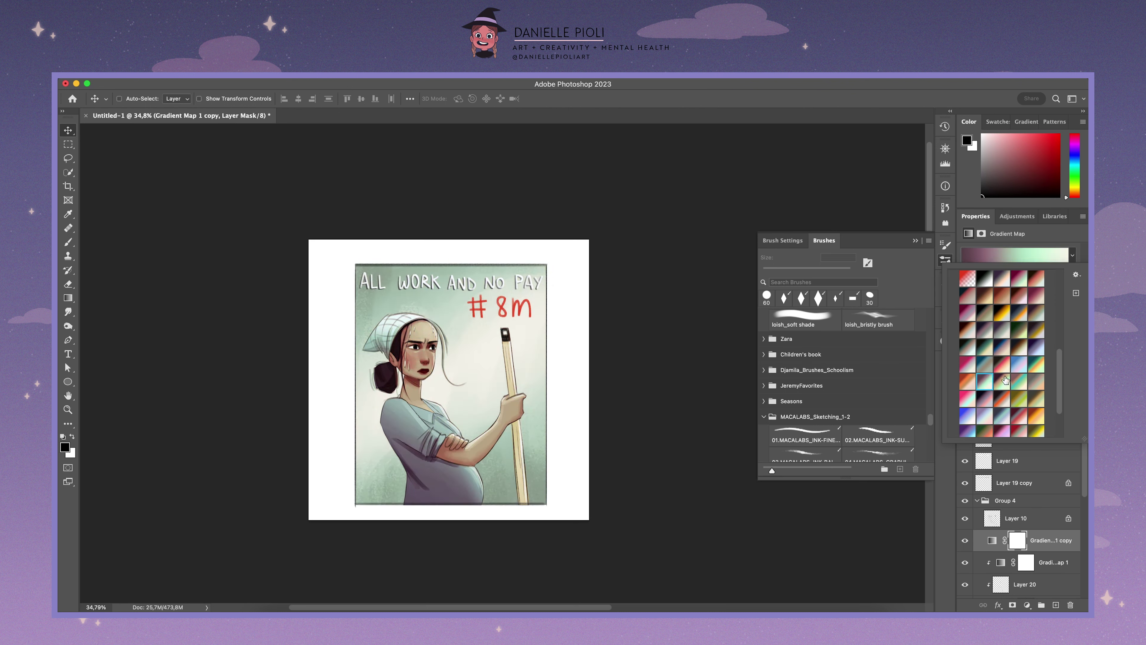
{"action": "left_click", "coordinate": [969, 352]}
{"action": "left_click", "coordinate": [1038, 312]}
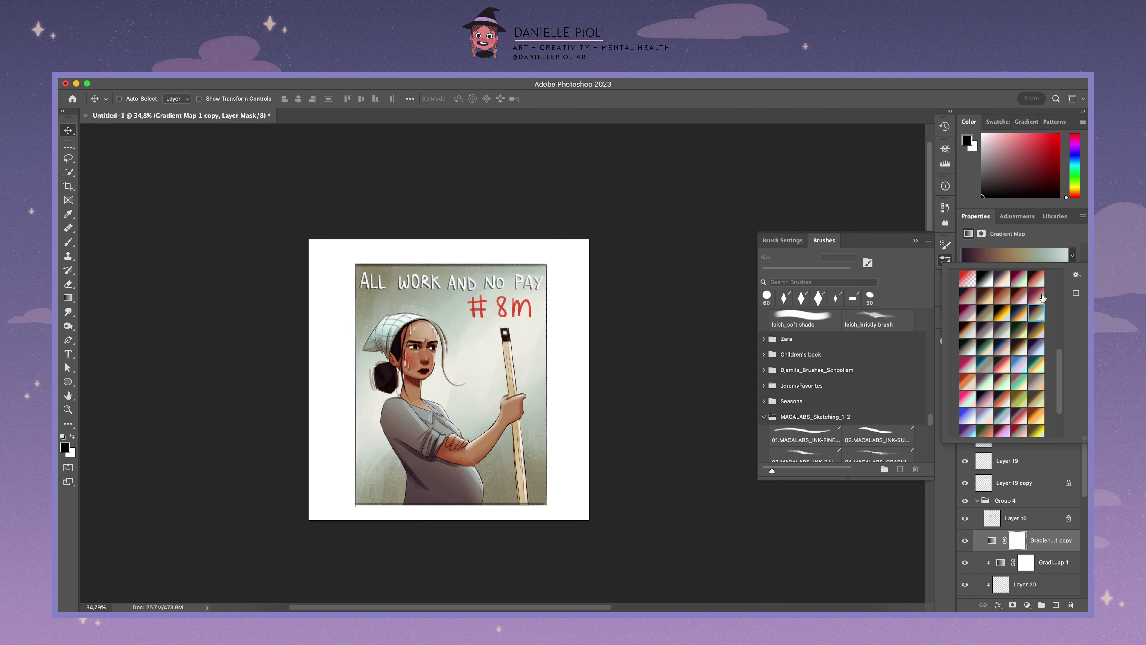
{"action": "scroll", "coordinate": [1067, 357], "scroll_direction": "up", "scroll_amount": 3}
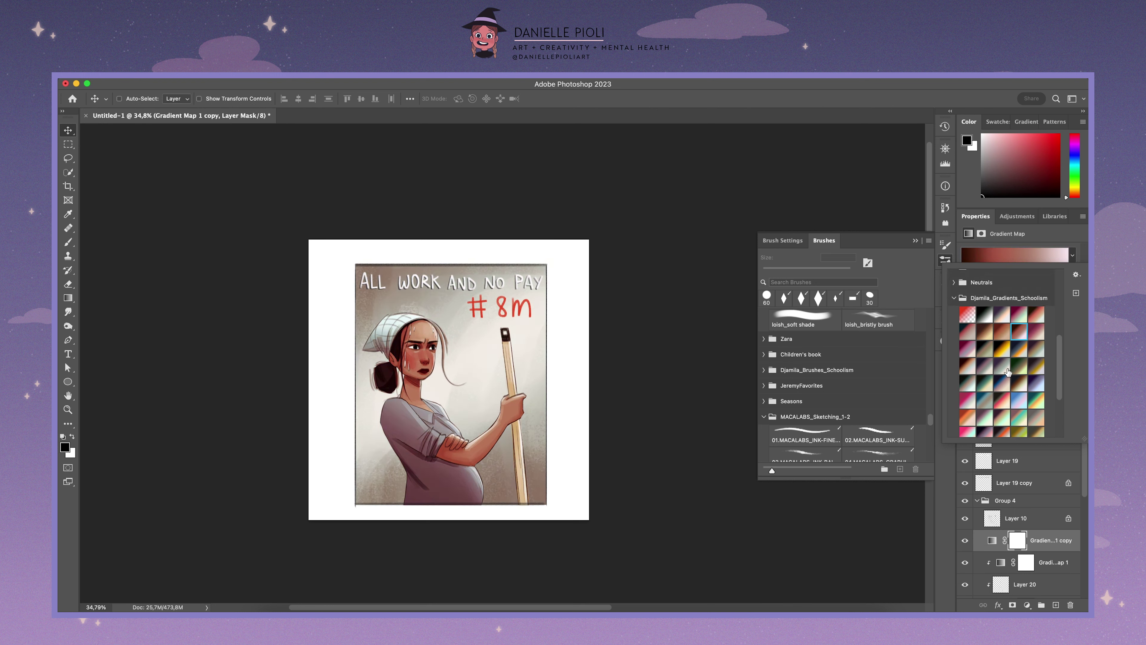
{"action": "left_click", "coordinate": [967, 332]}
{"action": "key", "text": "Return"}
Step: Move the gradient map copy to the top of the stack and slightly shorten Group 4 from the top
{"action": "double_click", "coordinate": [976, 216]}
{"action": "mouse_move", "coordinate": [1047, 389]}
{"action": "left_mouse_down"}
{"action": "mouse_move", "coordinate": [1027, 359]}
{"action": "mouse_move", "coordinate": [1027, 300]}
{"action": "left_mouse_up"}
{"action": "left_click", "coordinate": [1026, 446]}
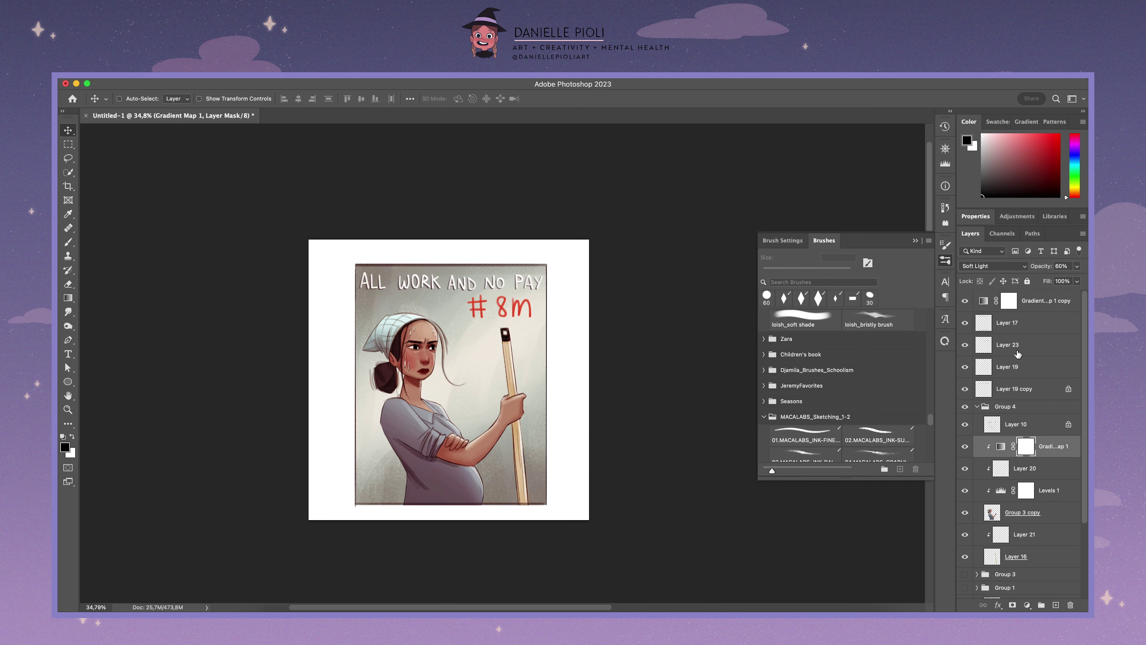
{"action": "left_click", "coordinate": [977, 406]}
{"action": "left_click", "coordinate": [996, 474]}
{"action": "left_click", "coordinate": [1006, 406]}
{"action": "key", "text": "ctrl+t"}
{"action": "left_click_drag", "start_coordinate": [445, 312], "coordinate": [446, 316]}
Step: Commit the Group 4 resize and group the title layers into Group 5
{"action": "key", "text": "Return"}
{"action": "key", "text": "ctrl+g"}
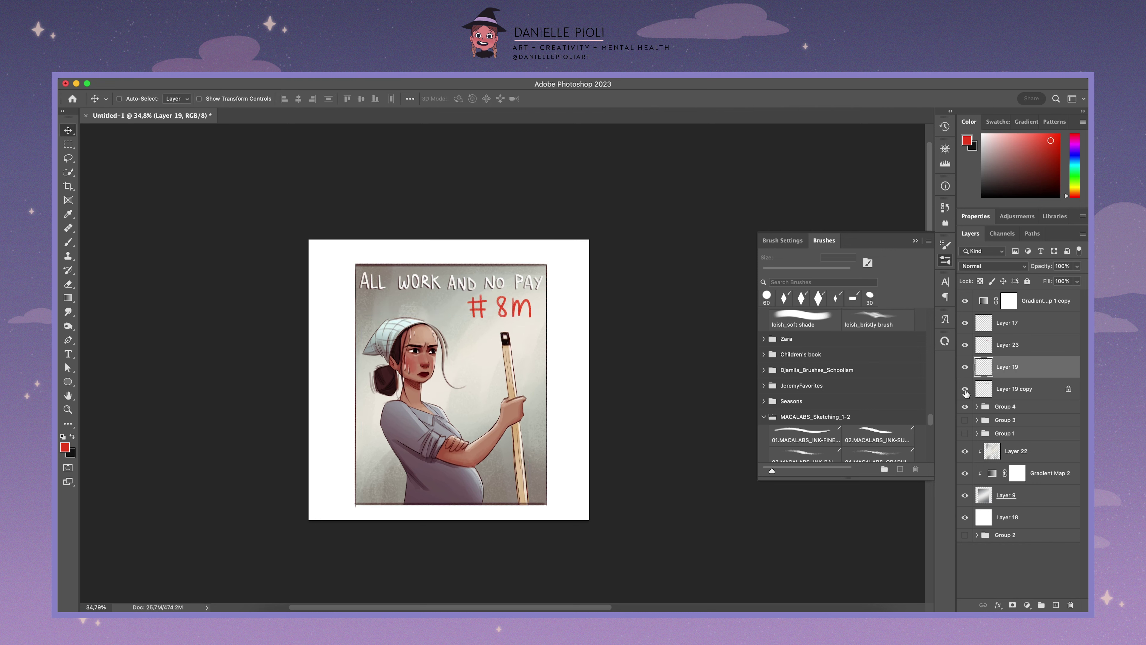
{"action": "key", "text": "alt+bracketright"}
{"action": "key", "text": "ctrl+j"}
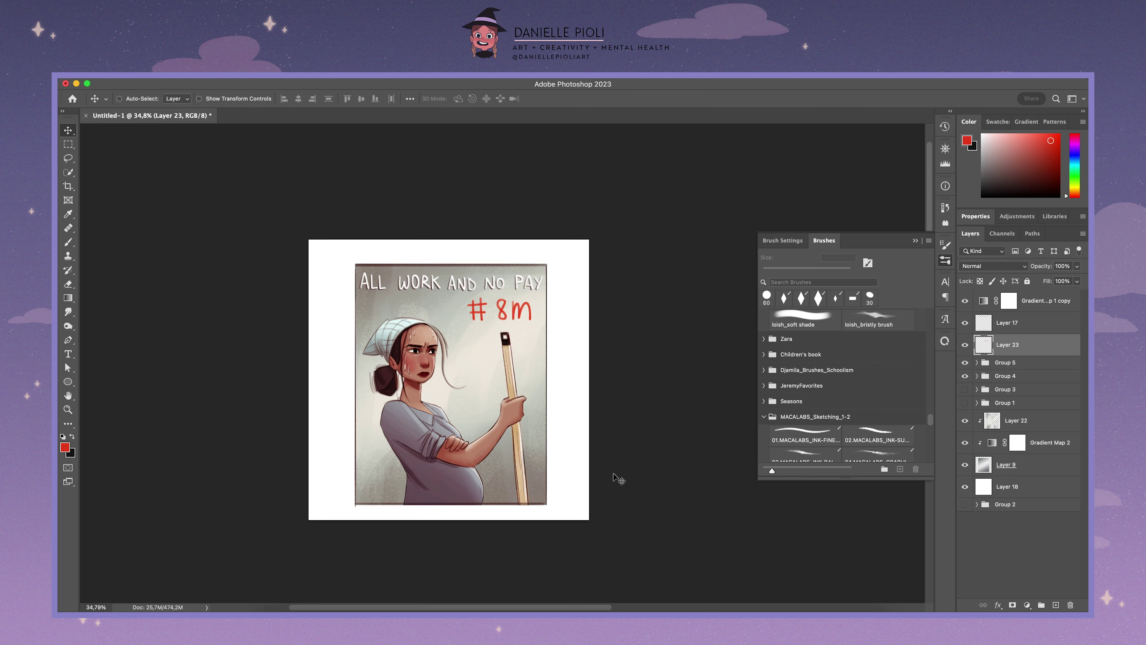
{"action": "key", "text": "ctrl+z"}
Step: Narrow the title group slightly with Free Transform
{"action": "key", "text": "ctrl+minus"}
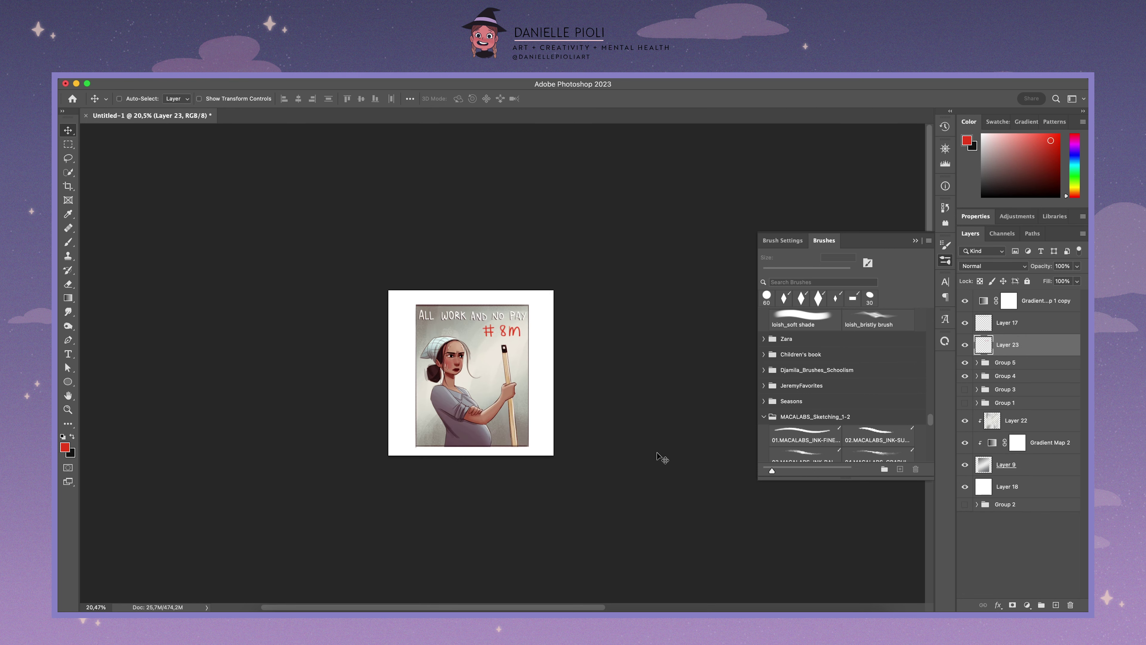
{"action": "scroll", "coordinate": [662, 457], "scroll_direction": "up", "scroll_amount": 3}
{"action": "left_click", "coordinate": [977, 376]}
{"action": "left_click", "coordinate": [1006, 362]}
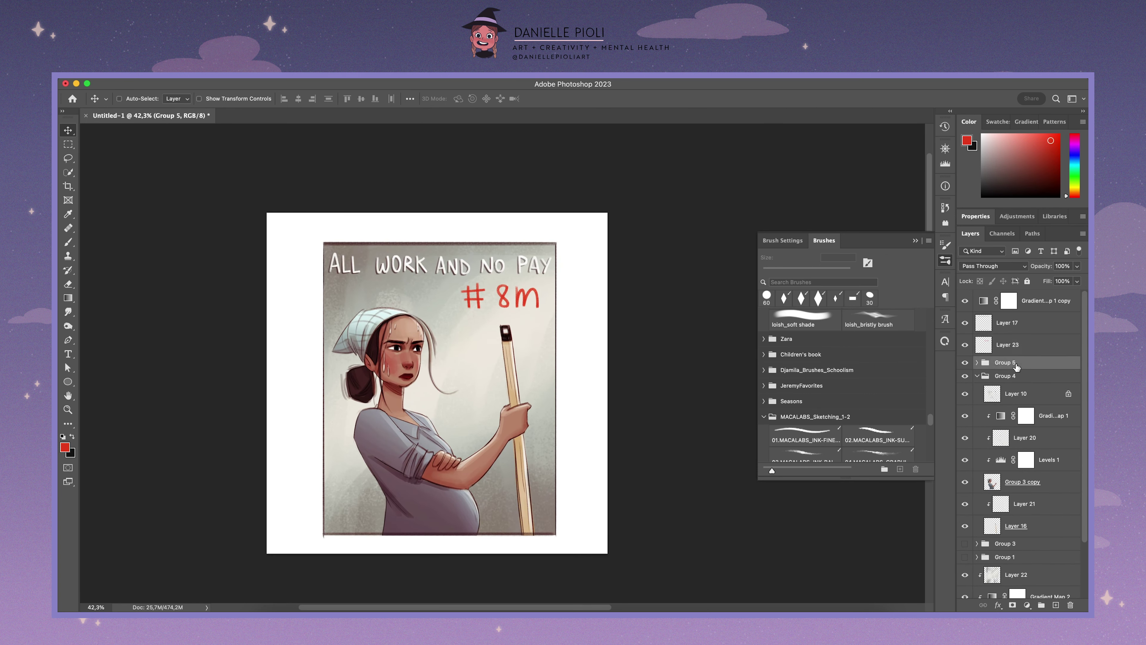
{"action": "key", "text": "ctrl+t"}
{"action": "mouse_move", "coordinate": [550, 267]}
{"action": "left_mouse_down"}
{"action": "mouse_move", "coordinate": [556, 255]}
{"action": "mouse_move", "coordinate": [546, 267]}
{"action": "left_mouse_up"}
{"action": "key", "text": "Return"}
Step: Add a new empty Layer 24 above Layer 22
{"action": "key", "text": "alt+bracketright"}
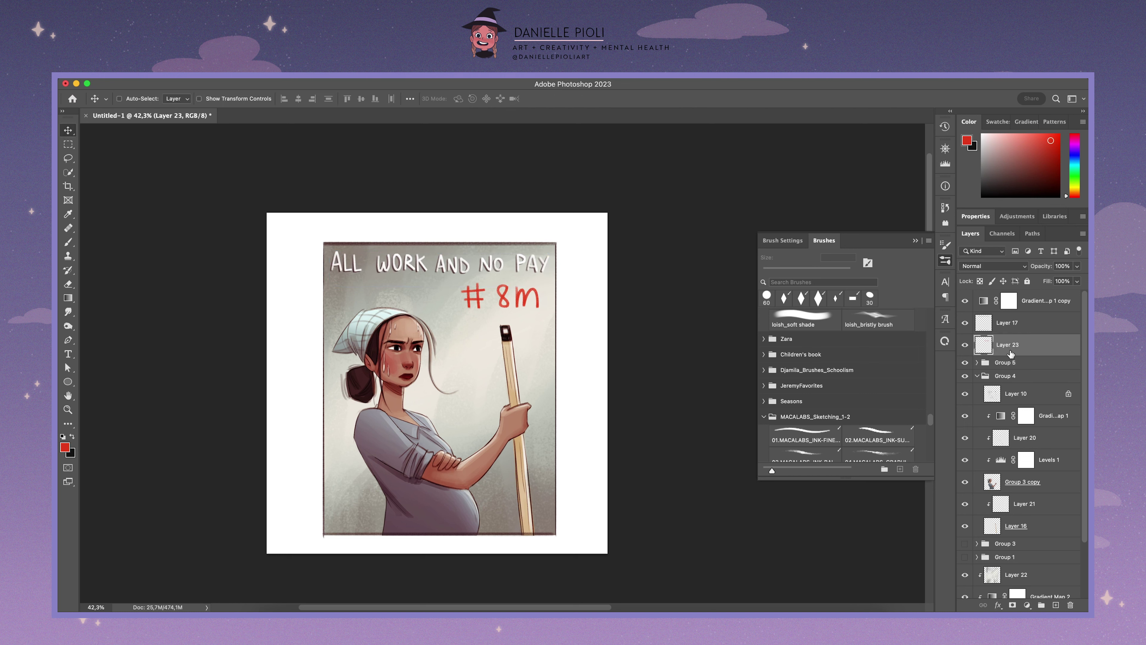
{"action": "key", "text": "ctrl+minus"}
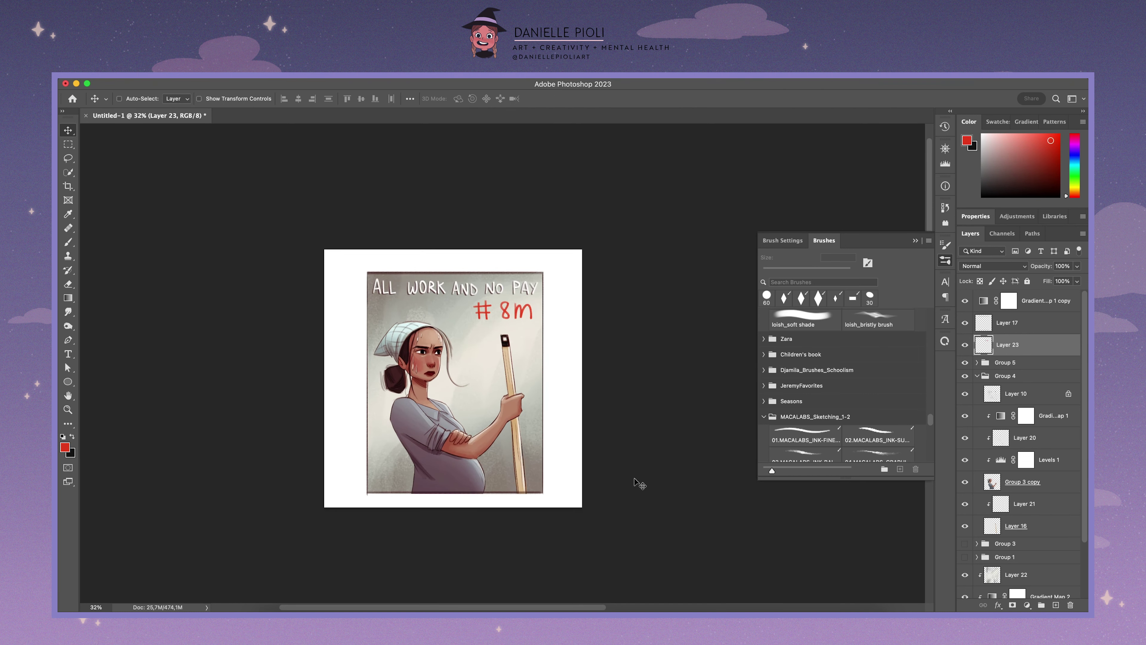
{"action": "left_click", "coordinate": [977, 375]}
{"action": "left_click", "coordinate": [1015, 420]}
{"action": "key", "text": "ctrl+shift+alt+n"}
Step: Raise the new layer near the top and choose the Toothbrush Splatter brush, undoing a test spray
{"action": "left_click_drag", "start_coordinate": [930, 419], "coordinate": [927, 442]}
{"action": "left_click", "coordinate": [879, 394]}
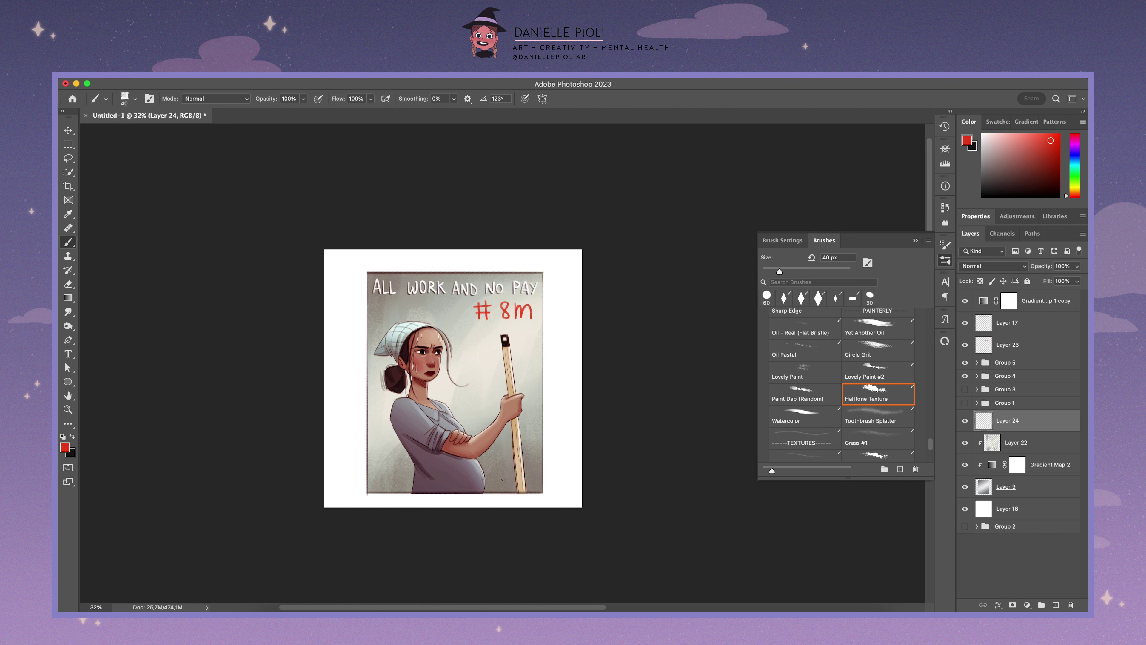
{"action": "key", "text": "ctrl+shift+bracketright"}
{"action": "left_click", "coordinate": [878, 415]}
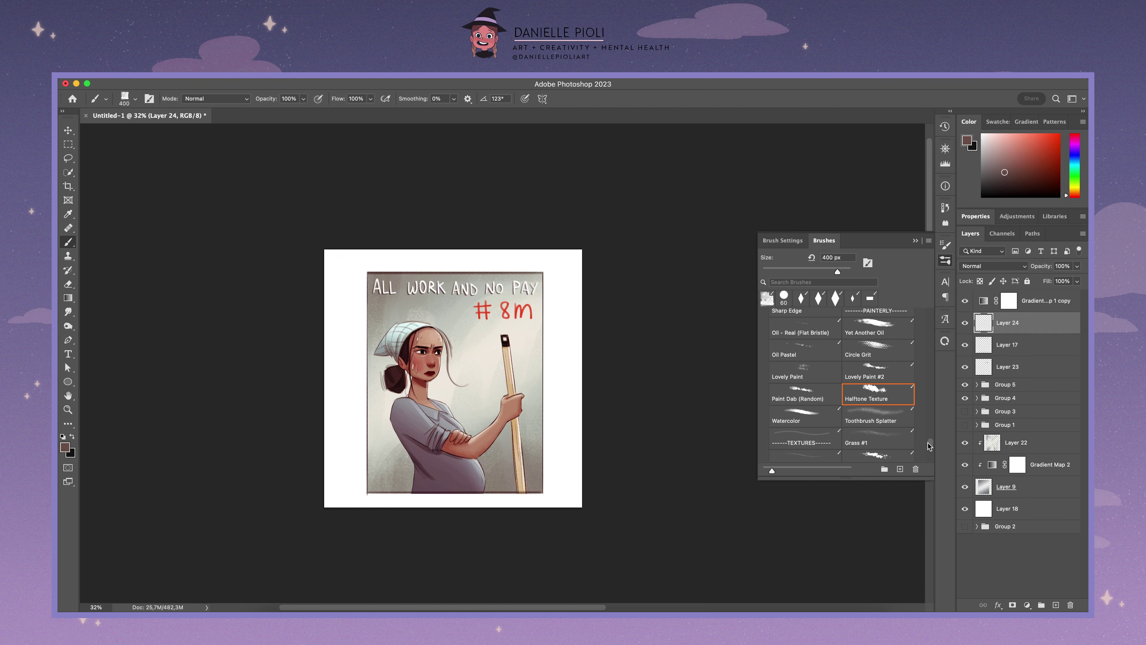
{"action": "left_click_drag", "start_coordinate": [451, 357], "coordinate": [483, 363]}
{"action": "key", "text": "ctrl+z"}
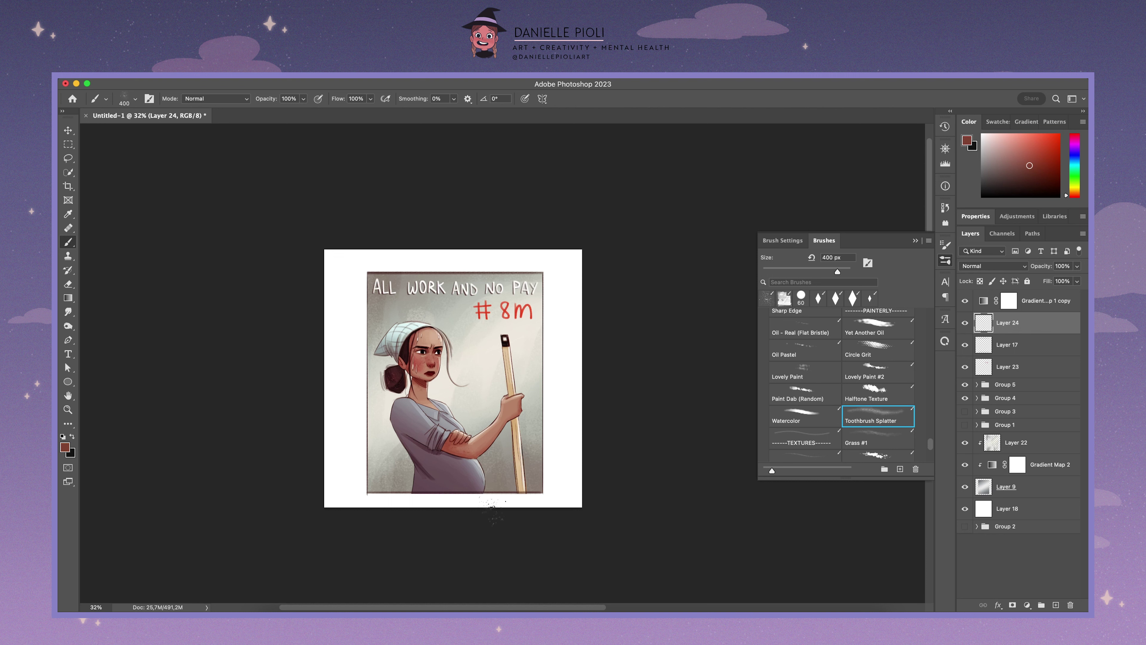
Step: Spray dark grey 700 px splatter along the bottom and right edges, then erase some
{"action": "key", "text": "bracketright"}
{"action": "key", "text": "bracketright"}
{"action": "key", "text": "bracketright"}
{"action": "left_click", "coordinate": [492, 508], "text": "alt"}
{"action": "mouse_move", "coordinate": [352, 469]}
{"action": "left_mouse_down"}
{"action": "mouse_move", "coordinate": [428, 499]}
{"action": "mouse_move", "coordinate": [549, 452]}
{"action": "mouse_move", "coordinate": [553, 477]}
{"action": "left_mouse_up"}
{"action": "key", "text": "e"}
{"action": "left_click_drag", "start_coordinate": [415, 499], "coordinate": [558, 506]}
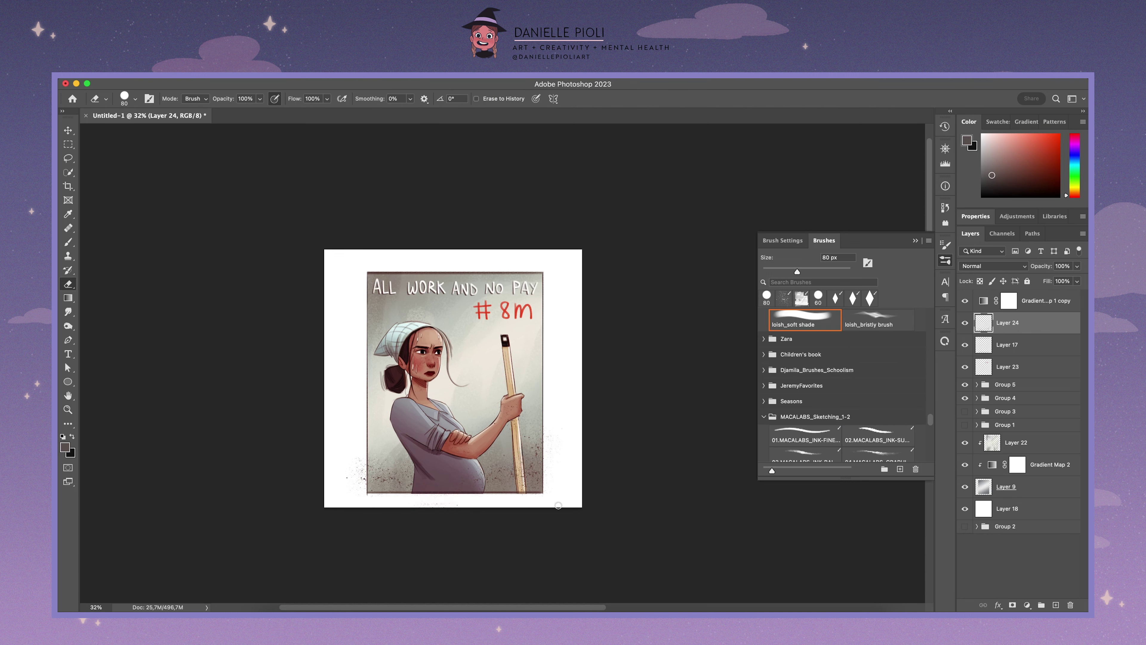
{"action": "scroll", "coordinate": [574, 469], "scroll_direction": "down", "scroll_amount": 2}
{"action": "scroll", "coordinate": [587, 447], "scroll_direction": "up", "scroll_amount": 5}
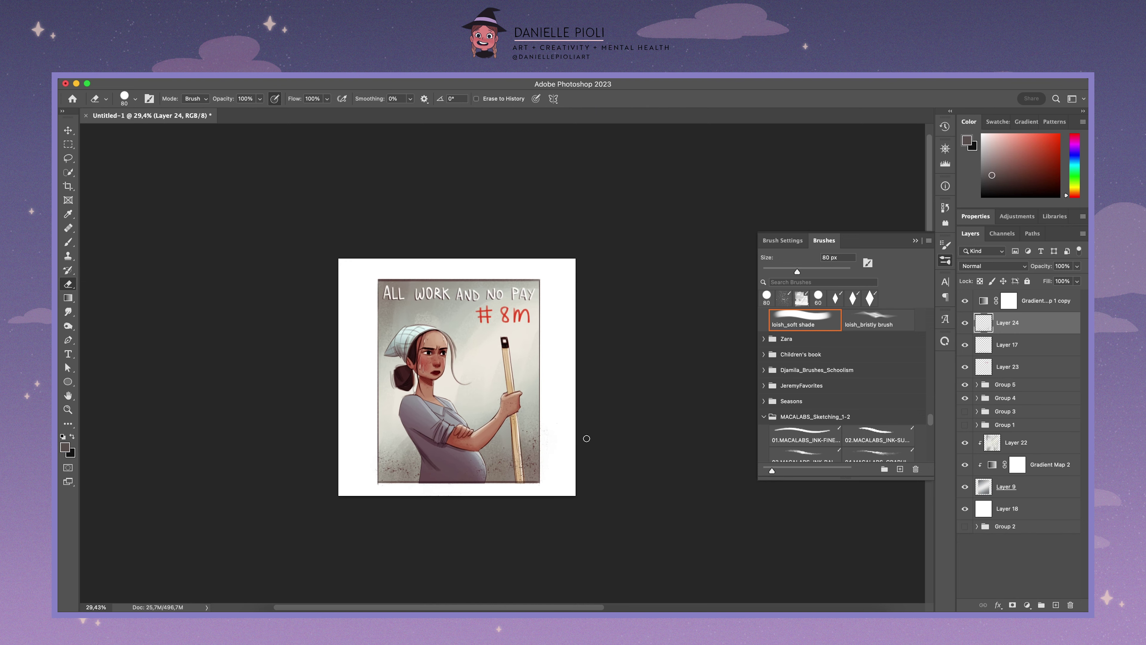
Step: Enlarge the Group 4 figure to about 103%
{"action": "left_click", "coordinate": [1005, 386]}
{"action": "left_click", "coordinate": [1005, 397]}
{"action": "key", "text": "ctrl+t"}
{"action": "left_click_drag", "start_coordinate": [540, 302], "coordinate": [545, 301]}
{"action": "key", "text": "Return"}
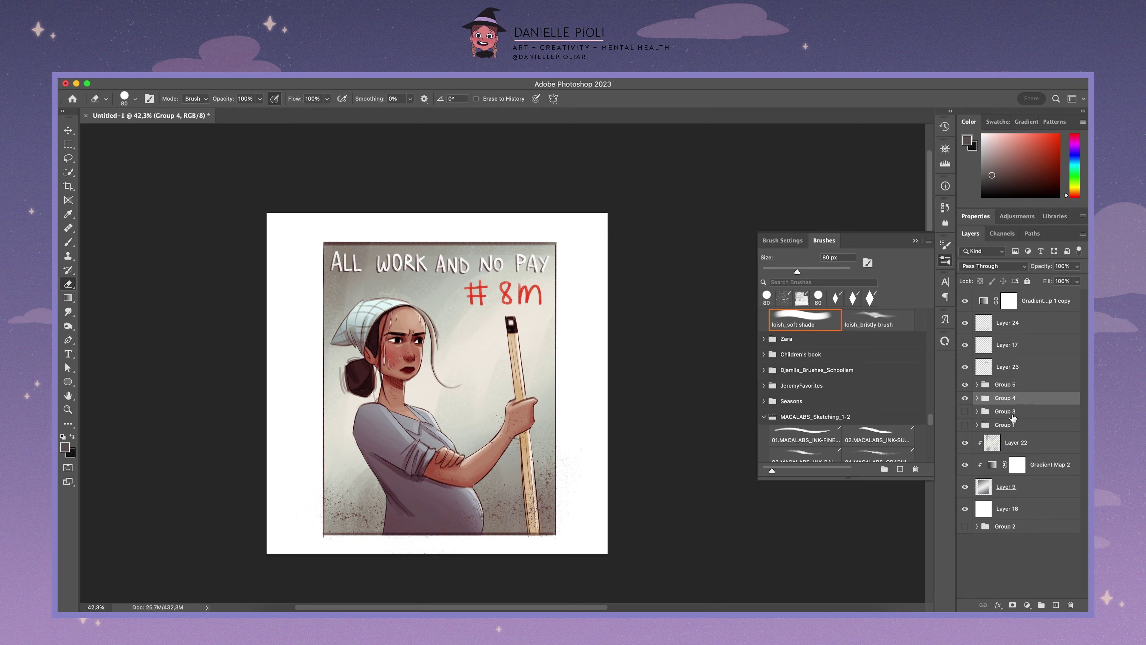
Step: Erase splatter along the right edge, shrink Layer 9 to about 95% and move it above Groups 3 and 1
{"action": "key", "text": "ctrl+z"}
{"action": "key", "text": "ctrl+z"}
{"action": "left_click_drag", "start_coordinate": [564, 482], "coordinate": [563, 519]}
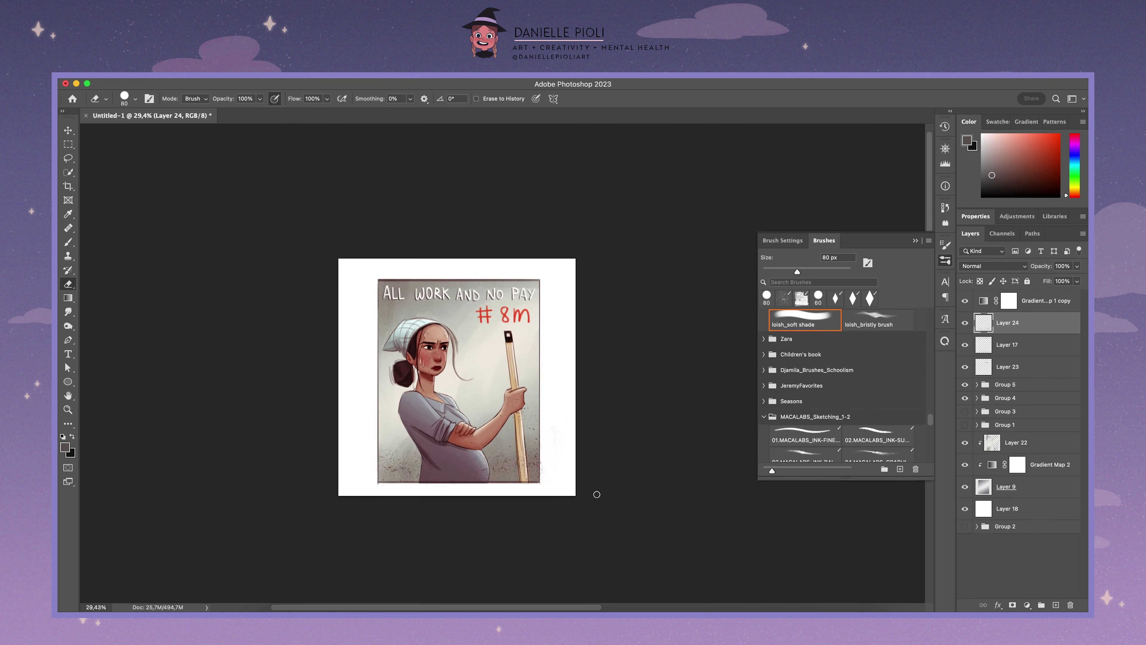
{"action": "left_click", "coordinate": [1028, 493]}
{"action": "key", "text": "ctrl+t"}
{"action": "left_click_drag", "start_coordinate": [588, 236], "coordinate": [579, 239]}
{"action": "key", "text": "Return"}
{"action": "left_click_drag", "start_coordinate": [1007, 487], "coordinate": [1006, 406]}
Step: Group the layers, merge a duplicate into one layer, and add a reduced noise grain
{"action": "key", "text": "ctrl+g"}
{"action": "key", "text": "ctrl+j"}
{"action": "key", "text": "ctrl+e"}
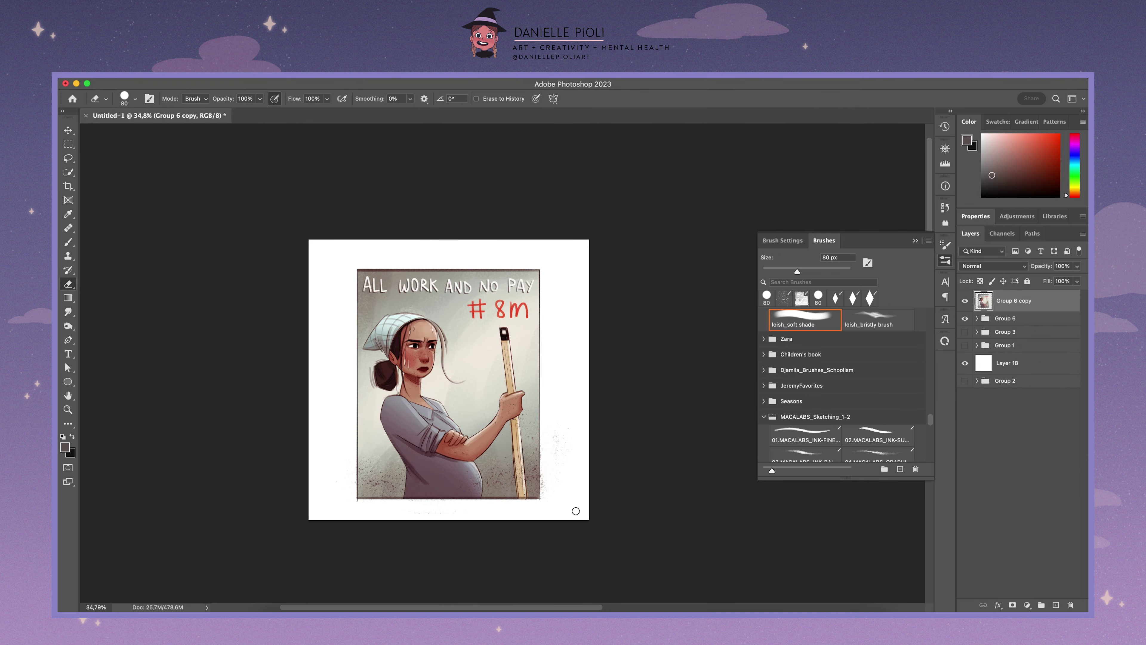
{"action": "left_click", "coordinate": [307, 73]}
{"action": "mouse_move", "coordinate": [316, 257]}
{"action": "left_click", "coordinate": [520, 259]}
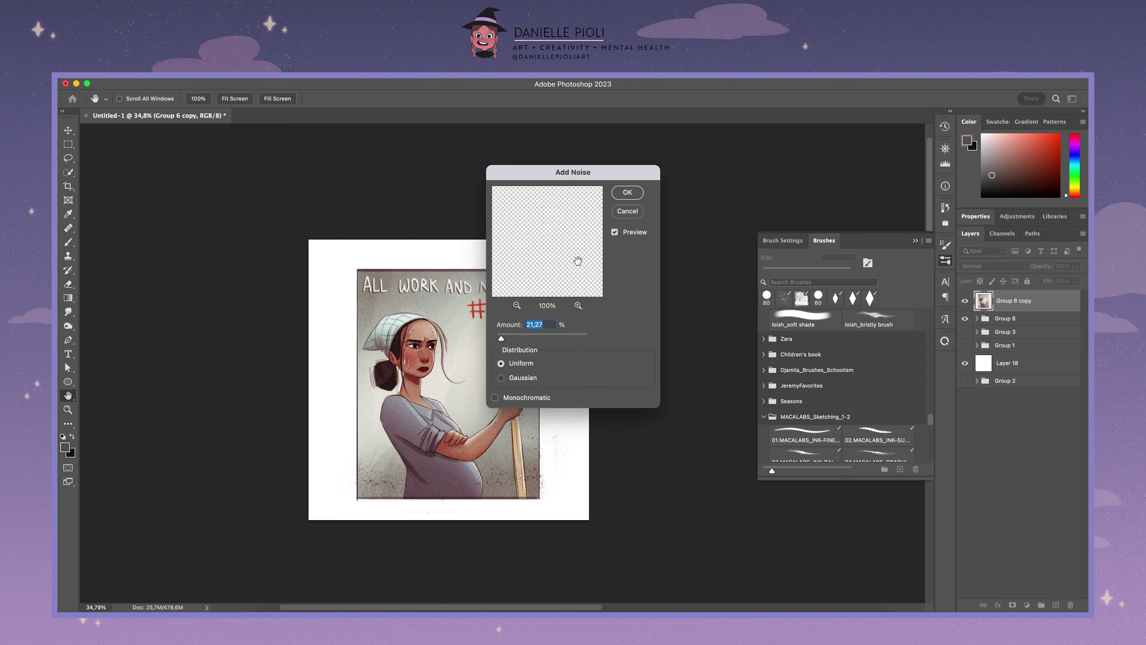
{"action": "left_click_drag", "start_coordinate": [572, 391], "coordinate": [557, 397]}
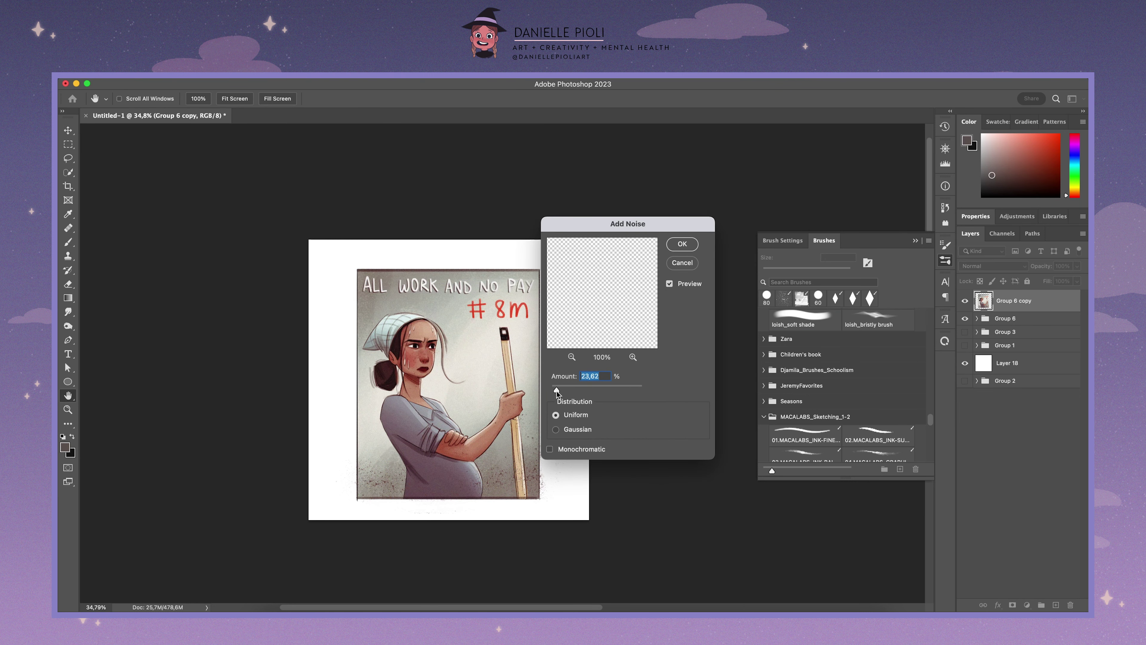
{"action": "left_click", "coordinate": [680, 246]}
Step: Lasso the hair bun and streak it with Motion Blur (angle 72, distance 43)
{"action": "key", "text": "e"}
{"action": "scroll", "coordinate": [504, 364], "scroll_direction": "up", "scroll_amount": 2}
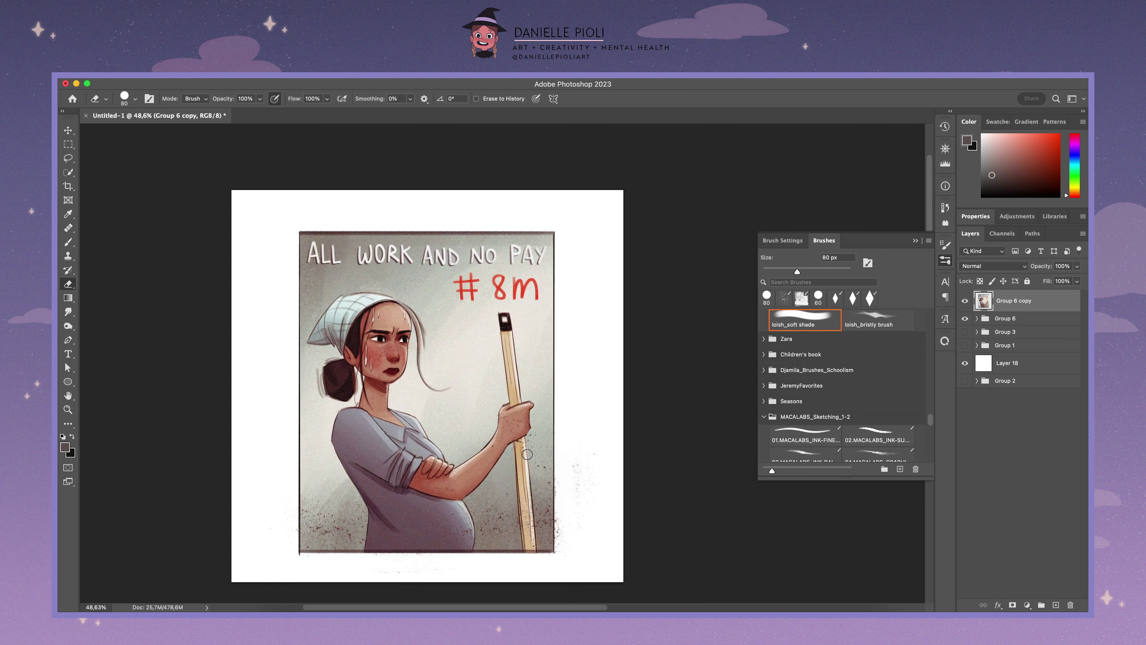
{"action": "key", "text": "l"}
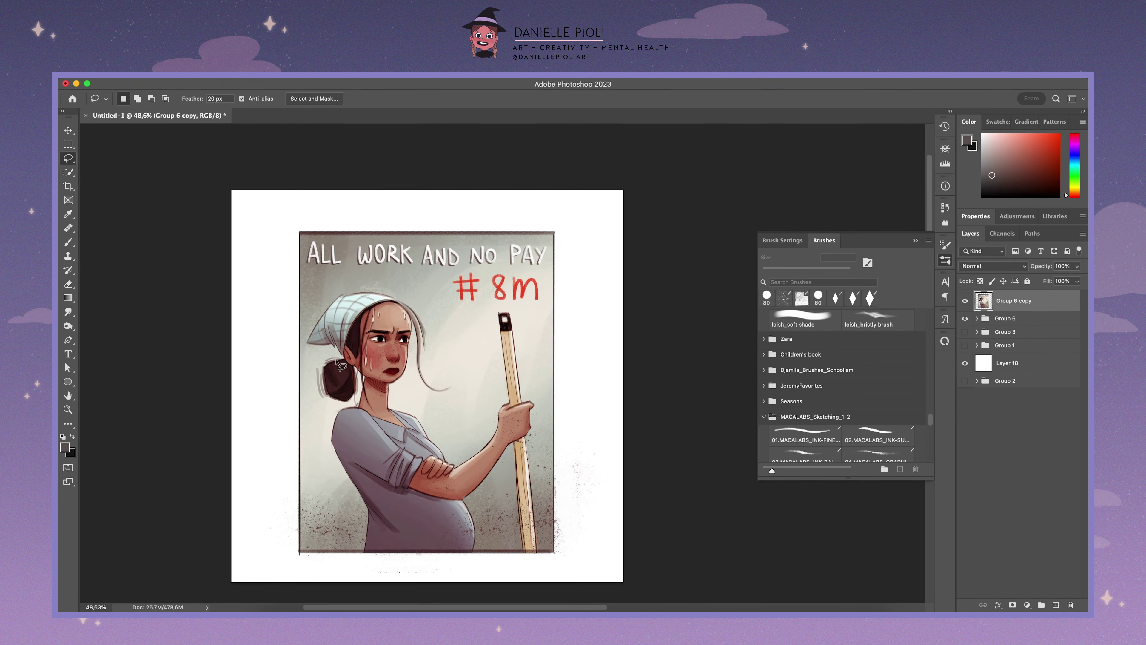
{"action": "left_click_drag", "start_coordinate": [337, 361], "coordinate": [325, 406]}
{"action": "left_click", "coordinate": [307, 72]}
{"action": "mouse_move", "coordinate": [320, 220]}
{"action": "left_click", "coordinate": [499, 264]}
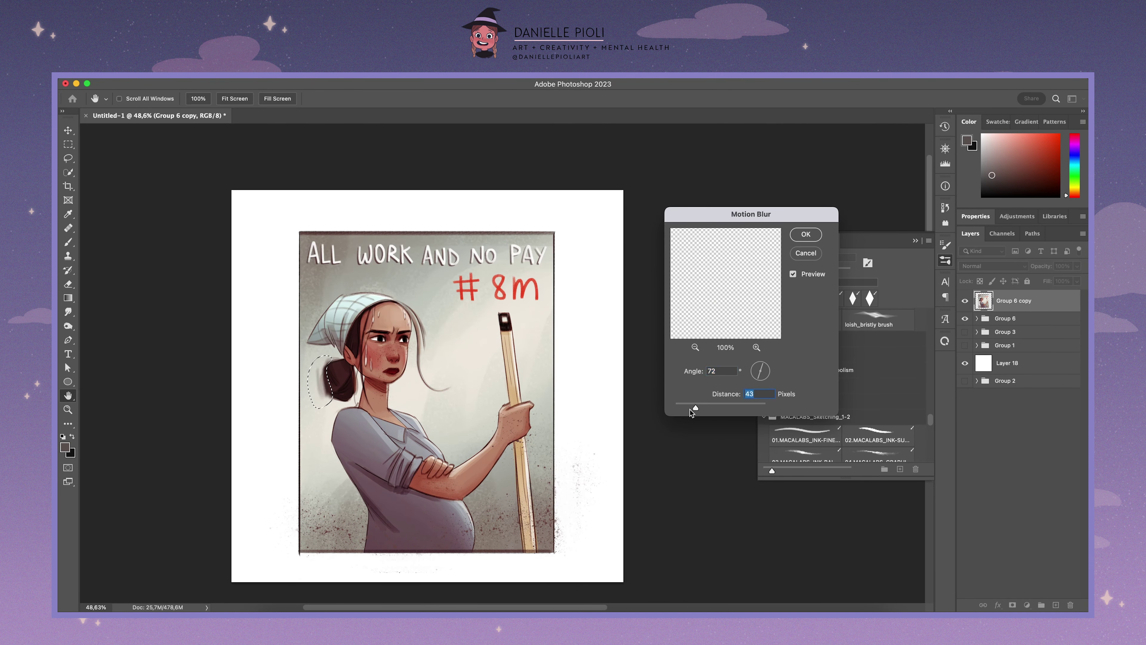
{"action": "left_click_drag", "start_coordinate": [692, 413], "coordinate": [681, 409]}
{"action": "key", "text": "Return"}
Step: Select strips along the figure's back, broom handle and white margins to clear stray splatter
{"action": "mouse_move", "coordinate": [339, 408]}
{"action": "left_mouse_down"}
{"action": "mouse_move", "coordinate": [375, 514]}
{"action": "mouse_move", "coordinate": [325, 457]}
{"action": "mouse_move", "coordinate": [336, 407]}
{"action": "left_mouse_up"}
{"action": "left_click", "coordinate": [307, 72]}
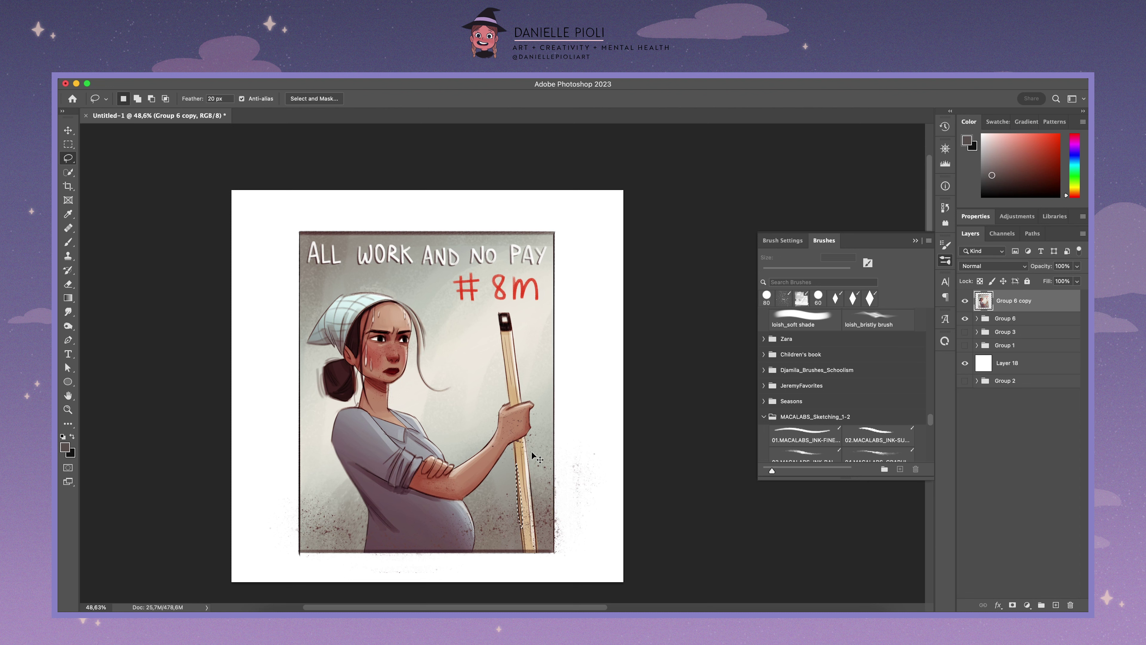
{"action": "left_click_drag", "start_coordinate": [510, 404], "coordinate": [499, 311]}
{"action": "key", "text": "ctrl+minus"}
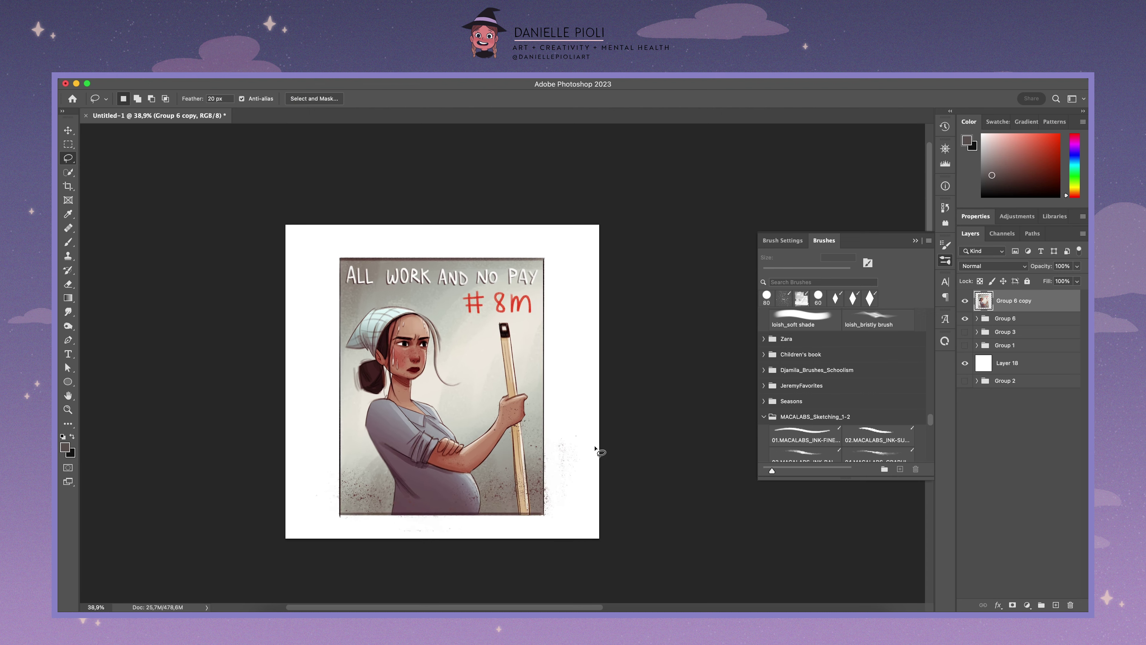
{"action": "key", "text": "m"}
{"action": "left_click_drag", "start_coordinate": [309, 242], "coordinate": [572, 256]}
{"action": "left_click_drag", "start_coordinate": [566, 519], "coordinate": [545, 536]}
{"action": "left_click_drag", "start_coordinate": [546, 226], "coordinate": [567, 531]}
{"action": "left_click_drag", "start_coordinate": [311, 236], "coordinate": [577, 255]}
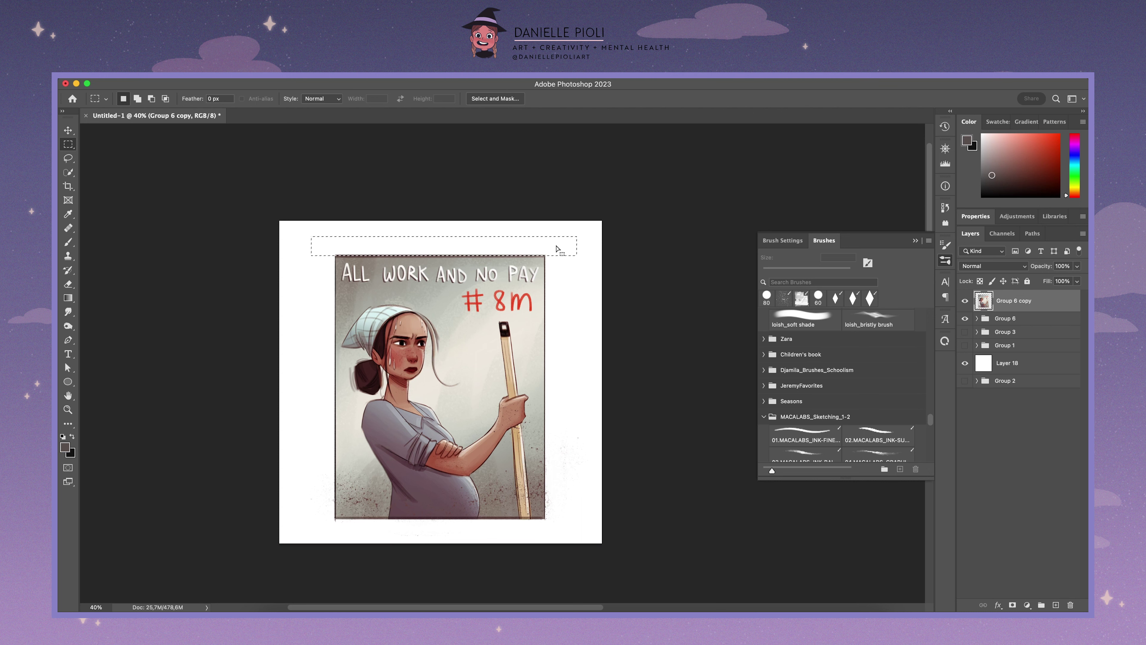
Step: Hide Group 6 and give Group 6 copy monochromatic Add Noise at 18.92%
{"action": "left_click", "coordinate": [965, 318]}
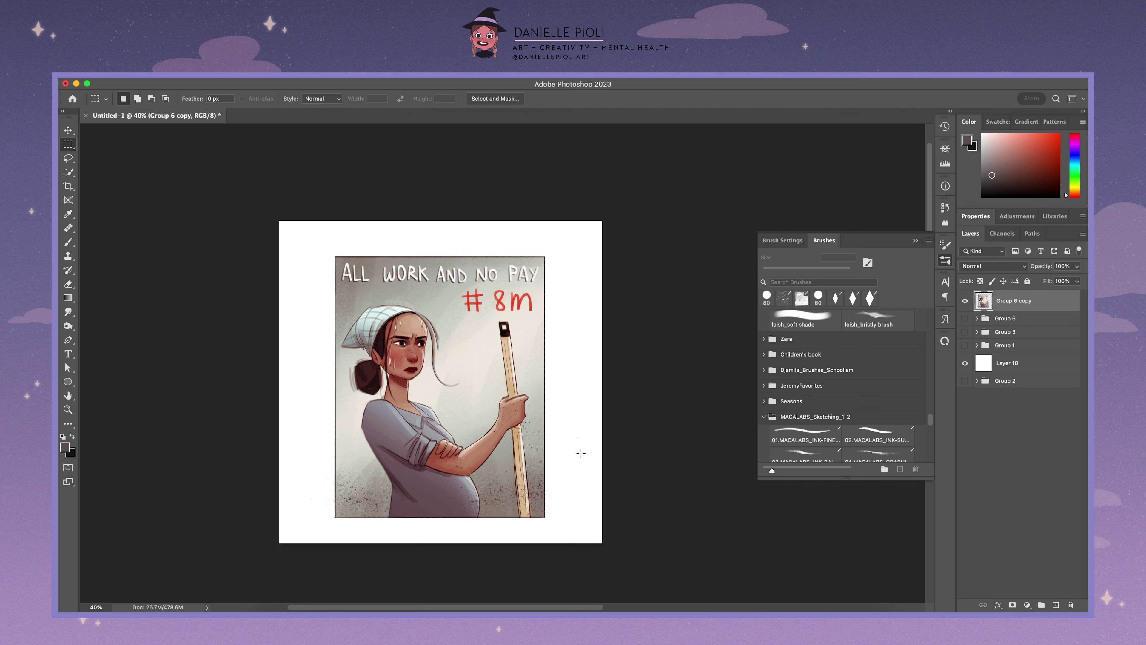
{"action": "left_click", "coordinate": [237, 74]}
{"action": "left_click", "coordinate": [488, 252]}
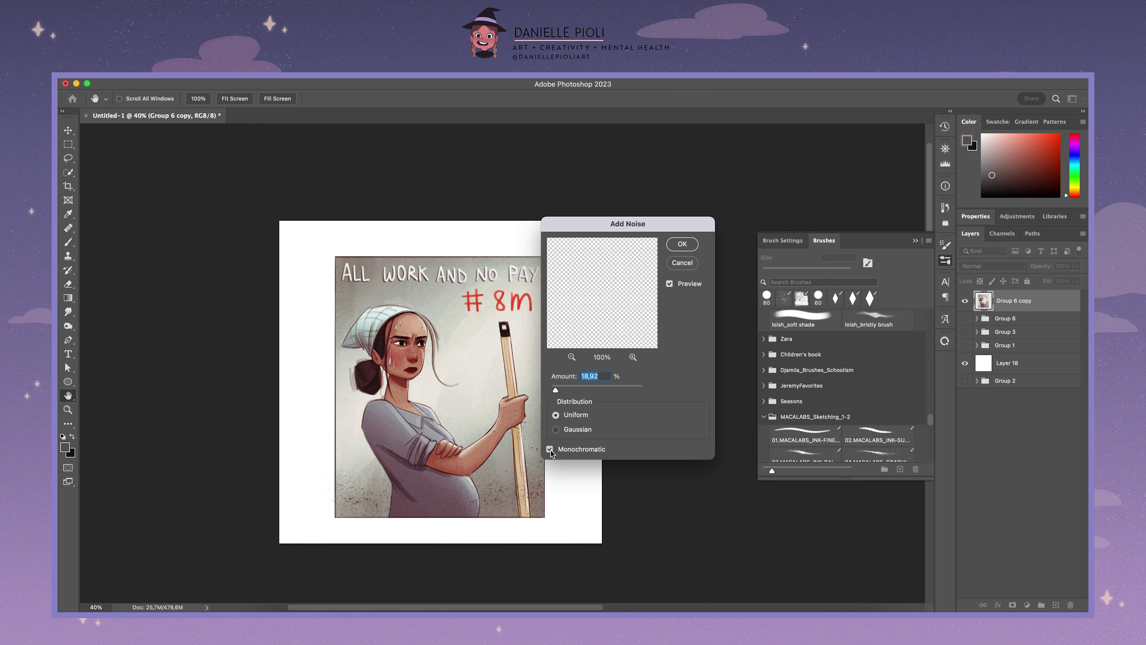
{"action": "key", "text": "Return"}
{"action": "scroll", "coordinate": [614, 478], "scroll_direction": "down", "scroll_amount": 2}
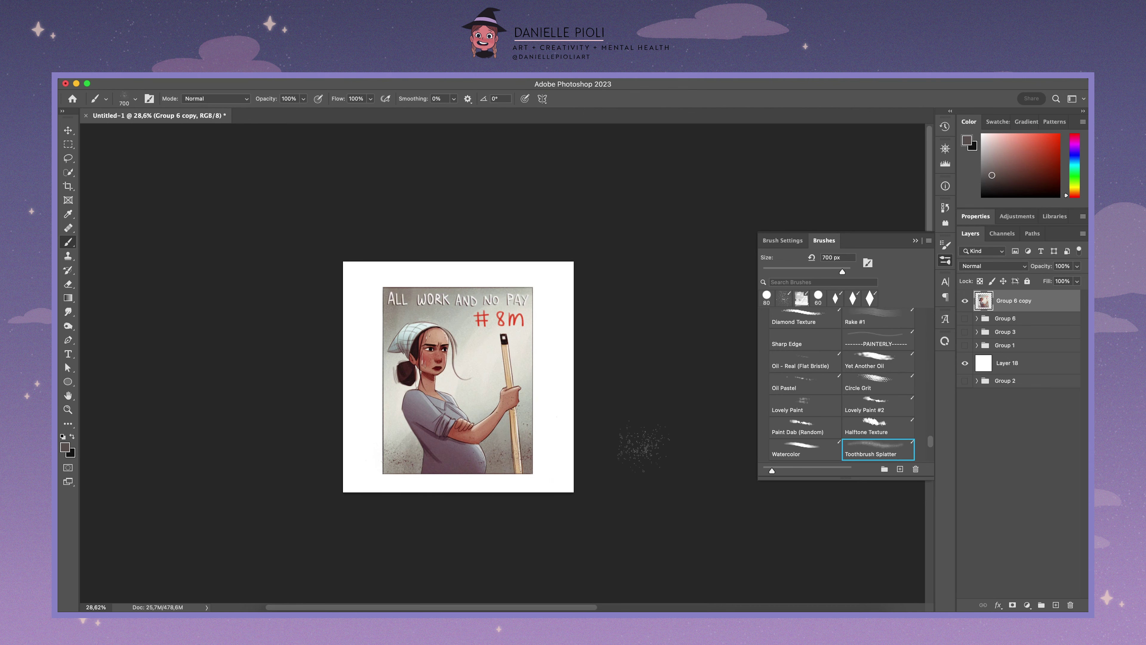
Step: Load the loish_splatter brush, resize it, and sample a dark maroon from the artwork
{"action": "scroll", "coordinate": [840, 384], "scroll_direction": "up", "scroll_amount": 5}
{"action": "left_click", "coordinate": [805, 384]}
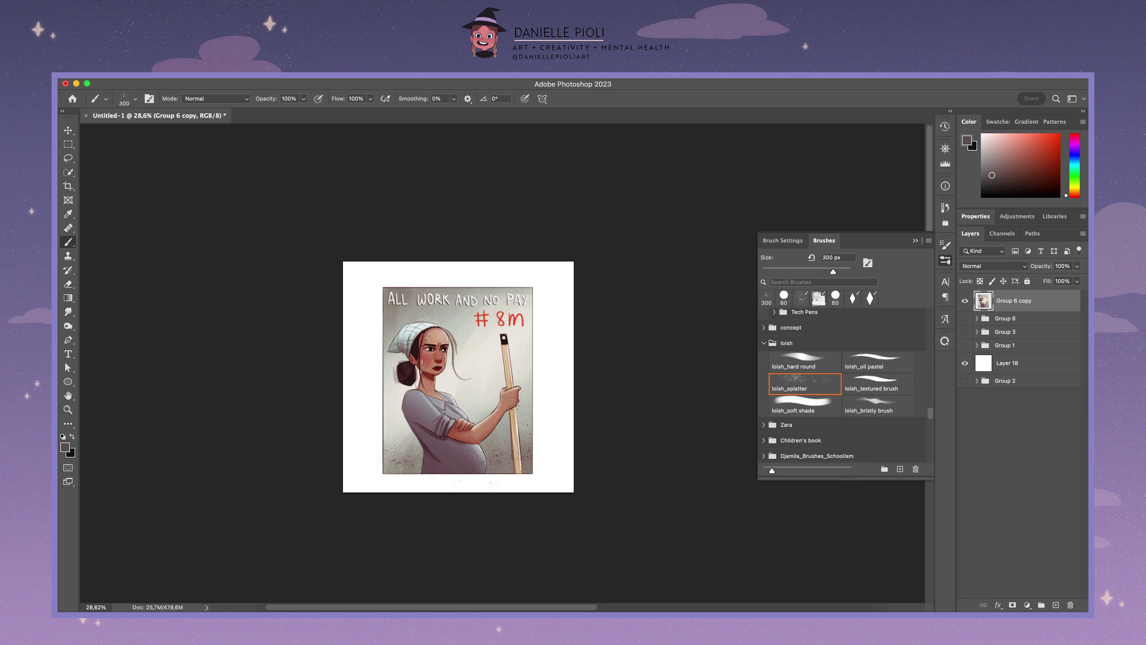
{"action": "left_click", "coordinate": [477, 363], "text": "alt"}
{"action": "key", "text": "bracketleft"}
{"action": "key", "text": "bracketleft"}
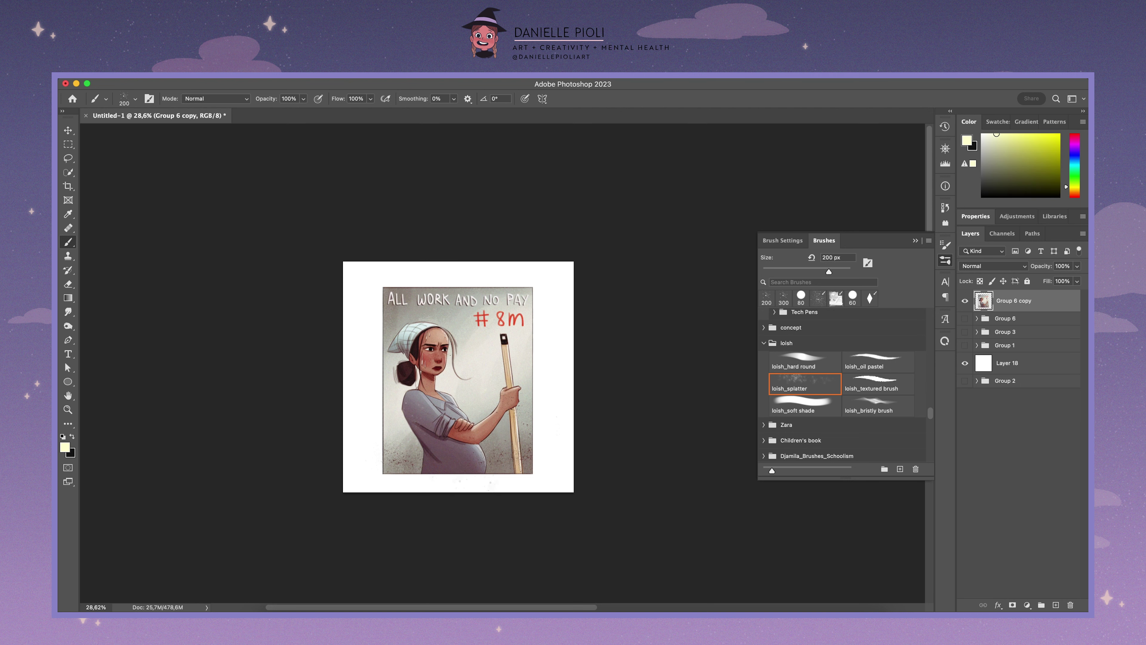
{"action": "scroll", "coordinate": [458, 376], "scroll_direction": "up", "scroll_amount": 2}
{"action": "key", "text": "bracketleft"}
{"action": "scroll", "coordinate": [458, 377], "scroll_direction": "down", "scroll_amount": 1}
{"action": "key", "text": "d"}
{"action": "key", "text": "x"}
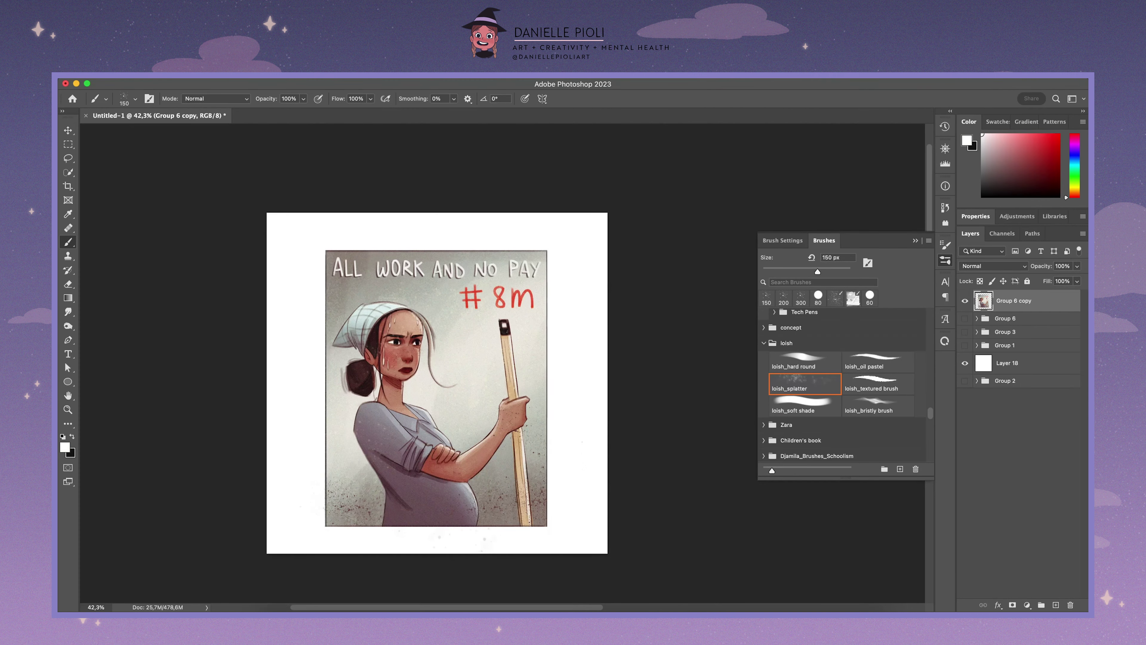
{"action": "left_click", "coordinate": [391, 489], "text": "alt"}
{"action": "key", "text": "bracketright"}
Step: Duplicate Group 6 copy as Group 6 copy 2 and add empty Layer 25 on top
{"action": "key", "text": "m"}
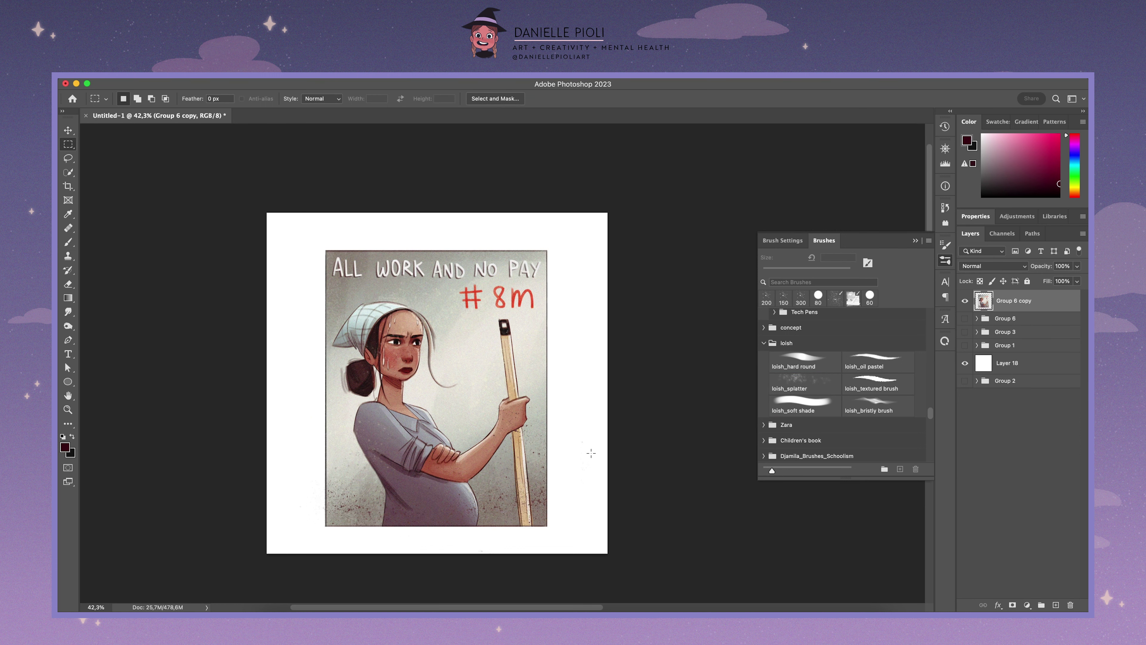
{"action": "scroll", "coordinate": [502, 363], "scroll_direction": "down", "scroll_amount": 1}
{"action": "key", "text": "ctrl+shift+alt+n"}
{"action": "left_click", "coordinate": [1028, 328]}
{"action": "key", "text": "ctrl+j"}
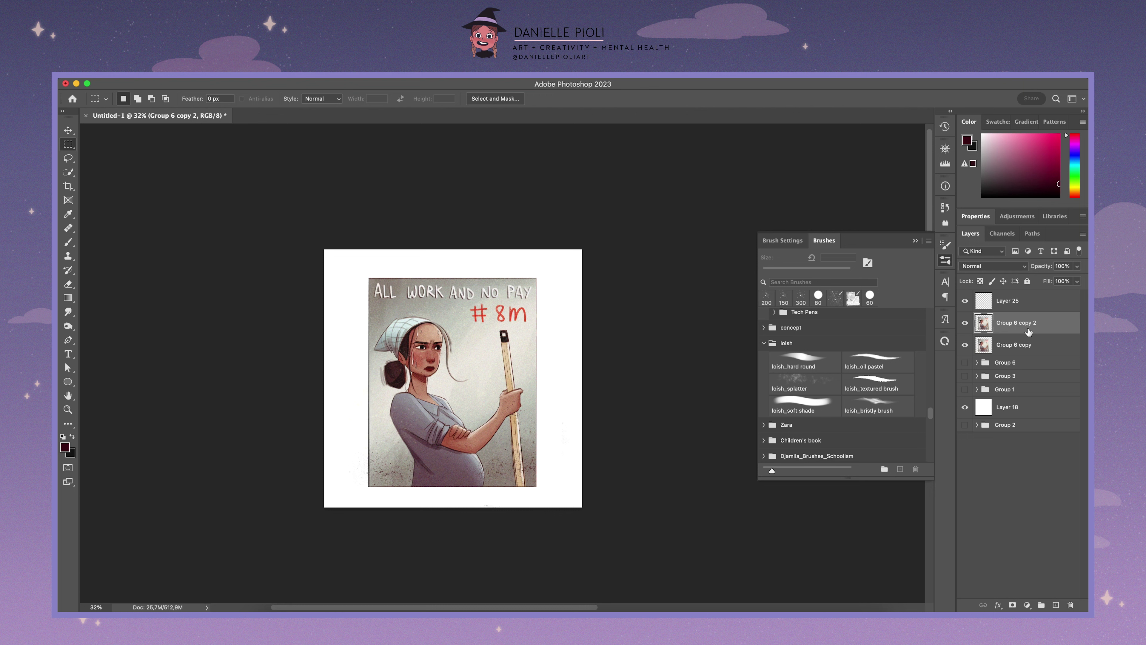
Step: Hide Group 6 copy and try Selective Color on the duplicate, shifting reds toward cyan
{"action": "left_click", "coordinate": [964, 345]}
{"action": "left_click", "coordinate": [182, 72]}
{"action": "mouse_move", "coordinate": [203, 103]}
{"action": "left_click", "coordinate": [386, 261]}
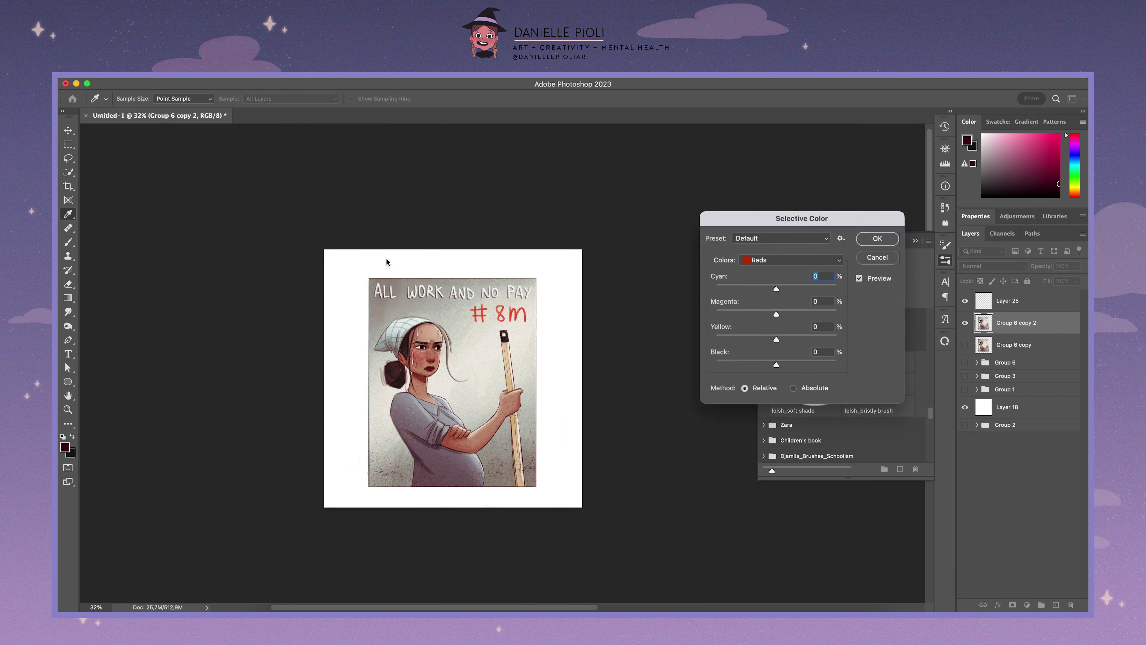
{"action": "left_click_drag", "start_coordinate": [801, 219], "coordinate": [693, 348]}
{"action": "mouse_move", "coordinate": [668, 418]}
{"action": "left_mouse_down"}
{"action": "mouse_move", "coordinate": [656, 446]}
{"action": "mouse_move", "coordinate": [701, 471]}
{"action": "left_mouse_up"}
{"action": "left_click", "coordinate": [682, 390]}
{"action": "left_click", "coordinate": [677, 399]}
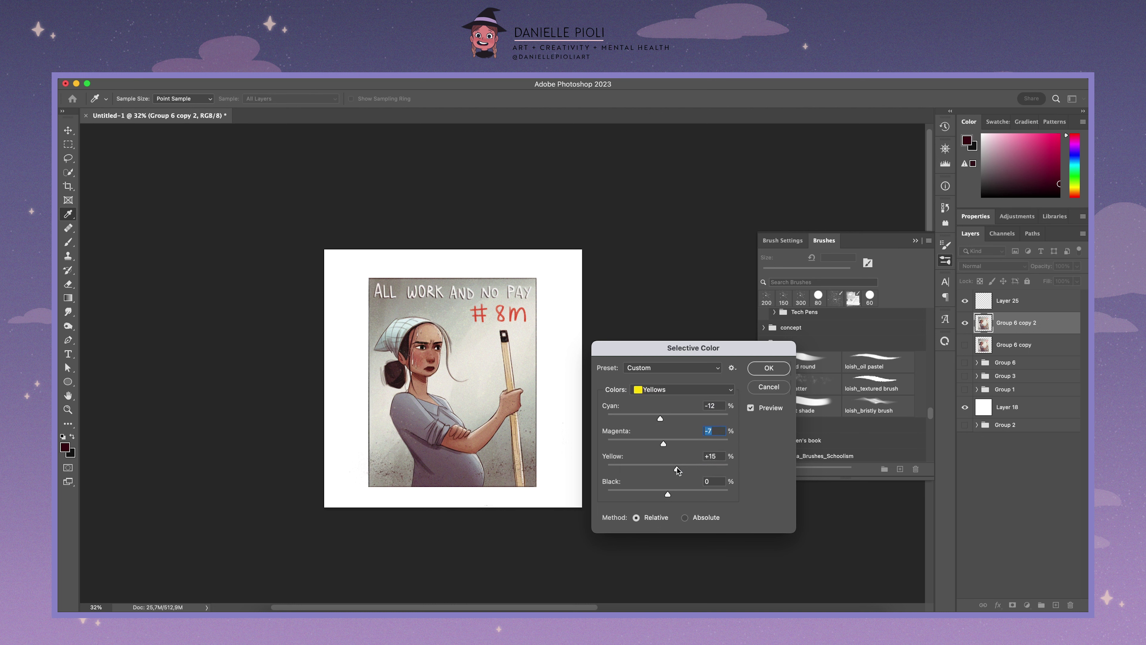
{"action": "left_click", "coordinate": [682, 389]}
{"action": "left_click", "coordinate": [677, 401]}
{"action": "left_click", "coordinate": [682, 390]}
{"action": "left_click", "coordinate": [677, 401]}
Step: Raise cyan in the Cyans to +32, adjust black in the Blues, use Absolute, apply
{"action": "mouse_move", "coordinate": [668, 418]}
{"action": "left_mouse_down"}
{"action": "mouse_move", "coordinate": [687, 418]}
{"action": "mouse_move", "coordinate": [637, 445]}
{"action": "left_mouse_up"}
{"action": "key", "text": "Tab"}
{"action": "key", "text": "Tab"}
{"action": "key", "text": "Down"}
{"action": "left_click_drag", "start_coordinate": [666, 494], "coordinate": [609, 494]}
{"action": "left_click", "coordinate": [684, 517]}
{"action": "key", "text": "Return"}
{"action": "key", "text": "m"}
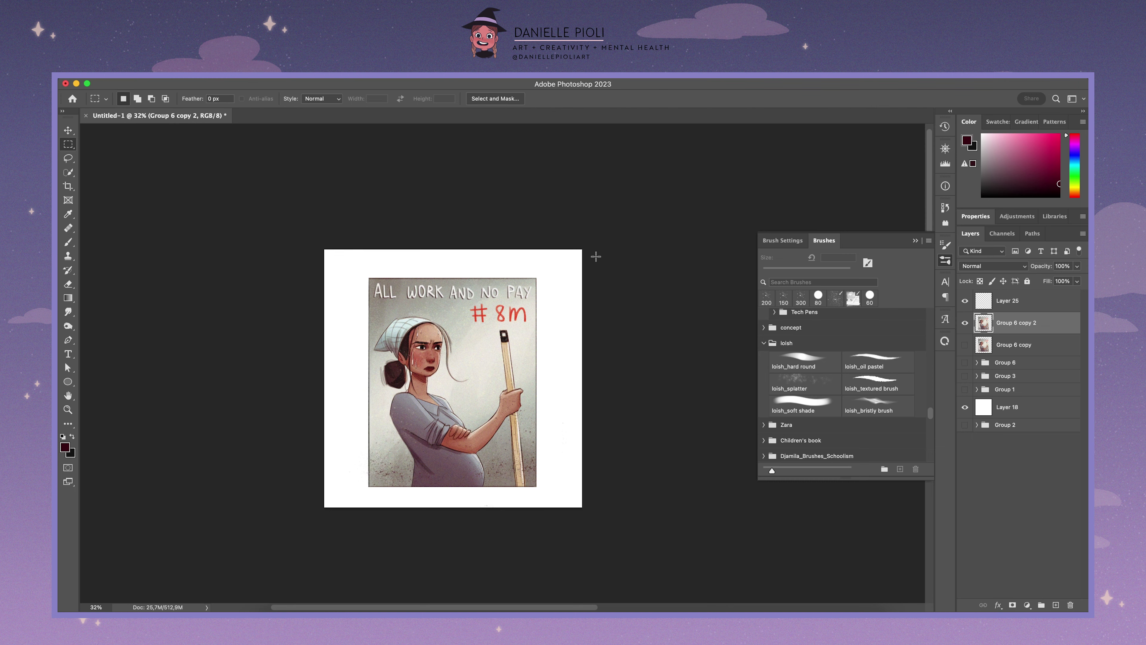
Step: Shift reds +12 toward cyan, then delete Group 6 copy 2 and select Layer 25
{"action": "left_click", "coordinate": [183, 74]}
{"action": "mouse_move", "coordinate": [203, 101]}
{"action": "left_click", "coordinate": [370, 259]}
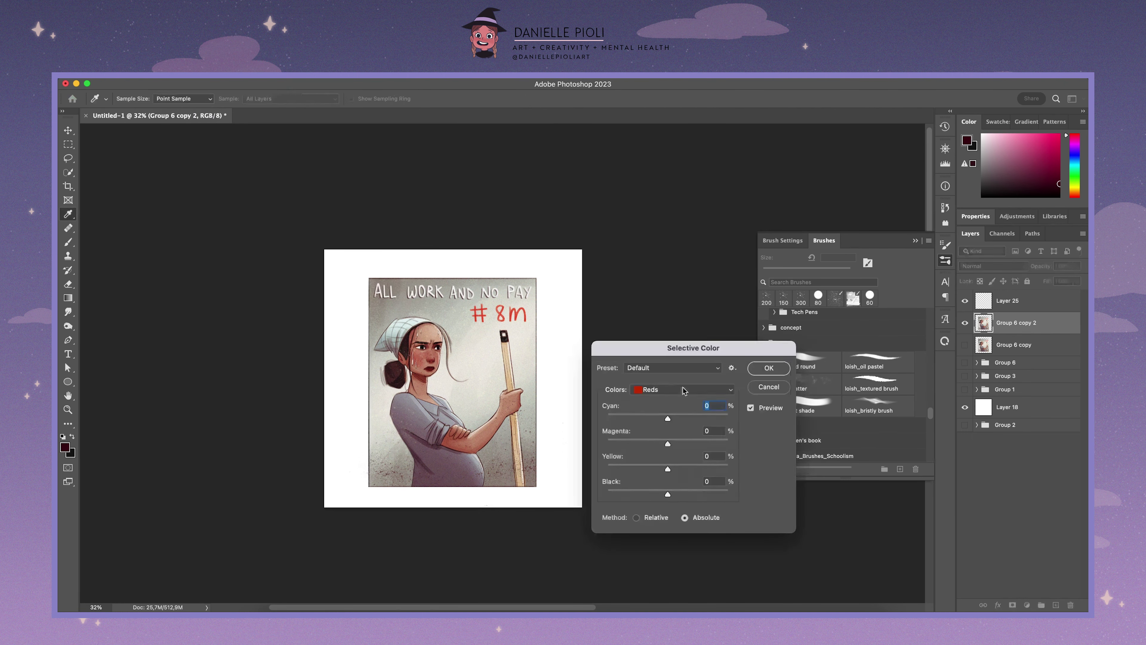
{"action": "left_click_drag", "start_coordinate": [668, 418], "coordinate": [660, 447]}
{"action": "key", "text": "Return"}
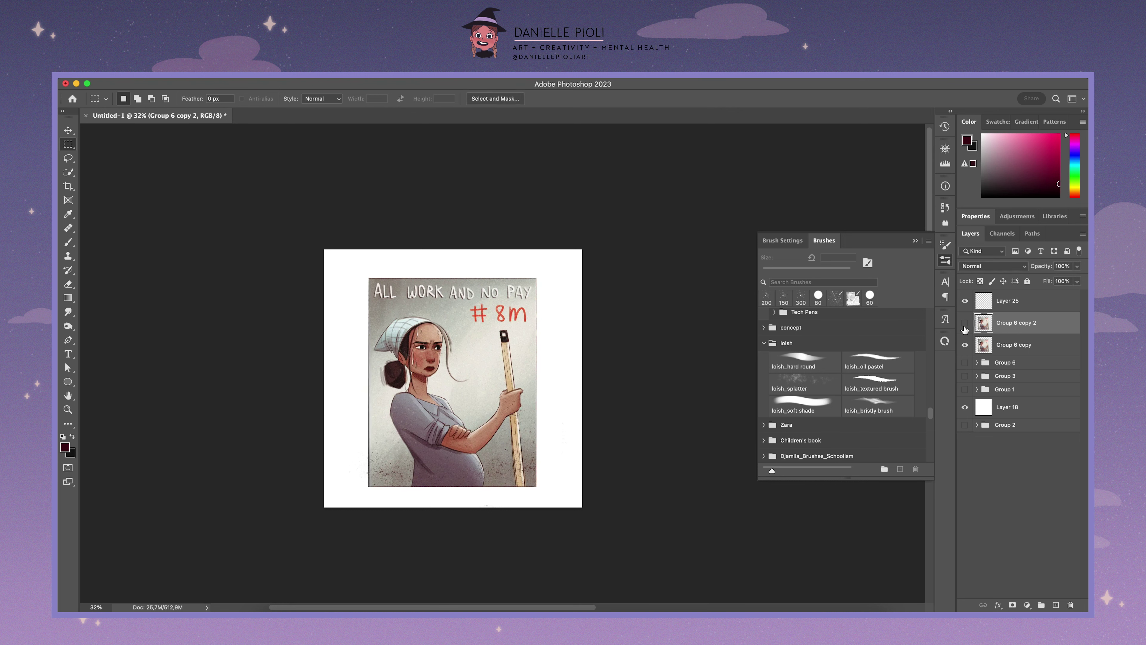
{"action": "key", "text": "m"}
{"action": "key", "text": "BackSpace"}
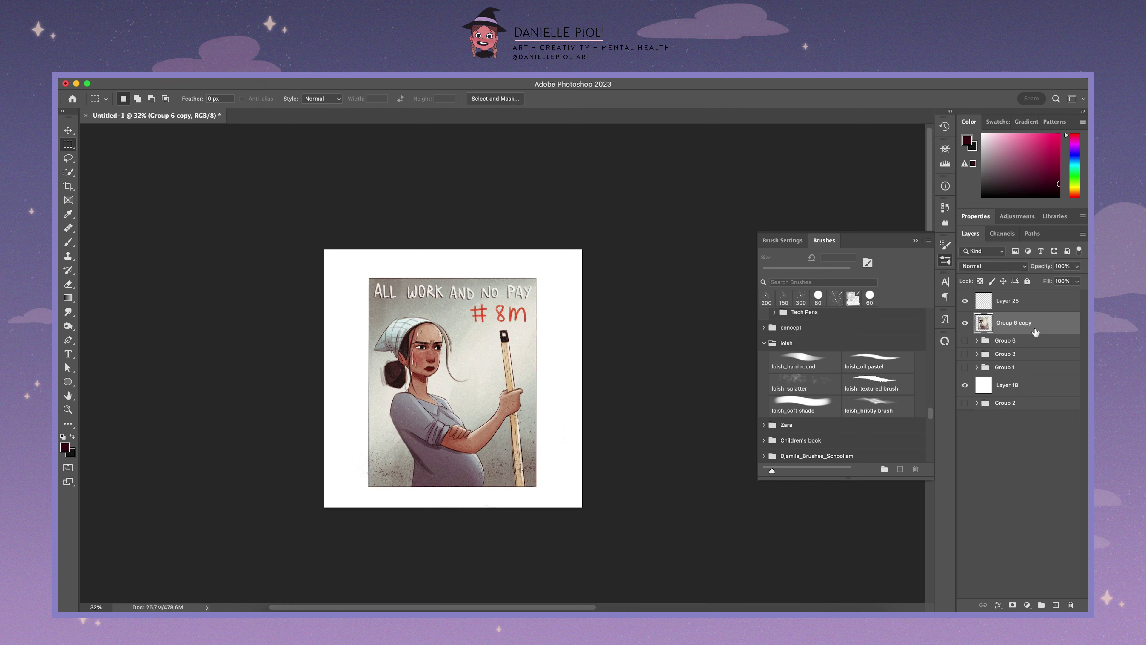
{"action": "left_click", "coordinate": [973, 311]}
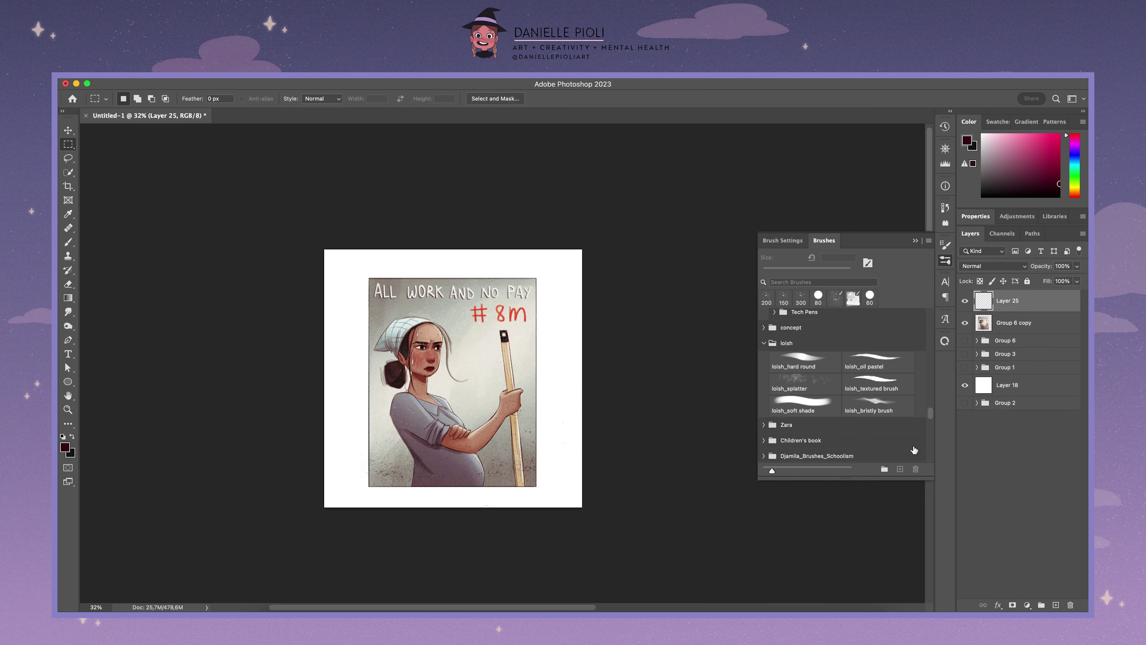
{"action": "left_click", "coordinate": [880, 366]}
{"action": "scroll", "coordinate": [586, 479], "scroll_direction": "up", "scroll_amount": 3}
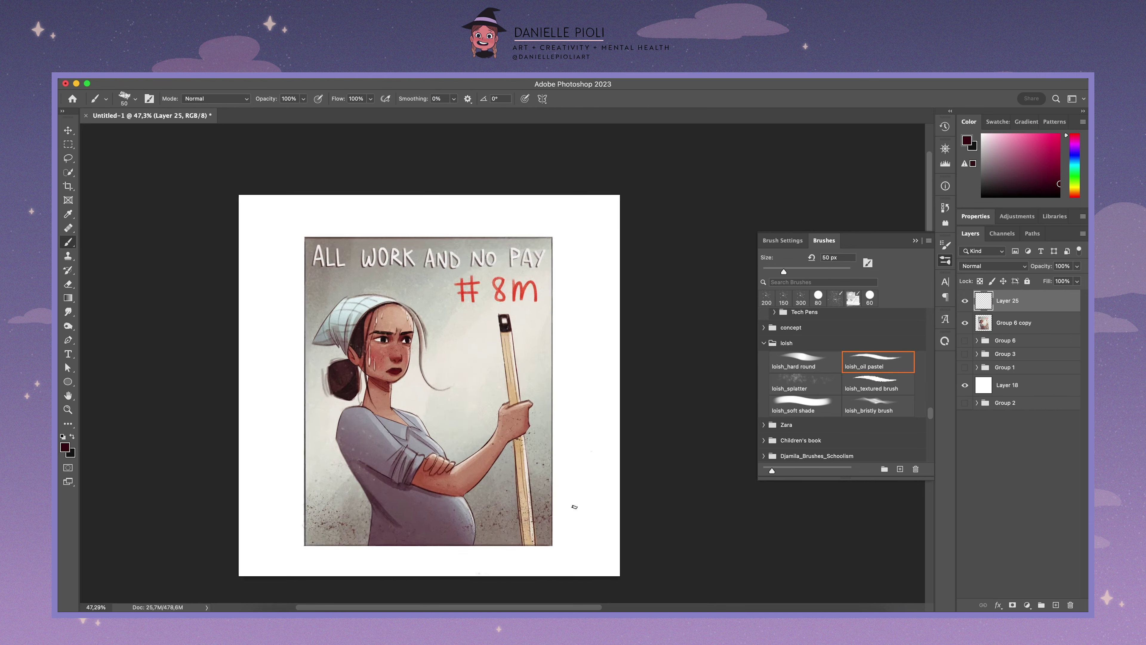
{"action": "left_click", "coordinate": [368, 318], "text": "alt"}
{"action": "left_click", "coordinate": [412, 319], "text": "alt"}
{"action": "key", "text": "bracketleft"}
{"action": "key", "text": "bracketleft"}
{"action": "scroll", "coordinate": [486, 505], "scroll_direction": "up", "scroll_amount": 3}
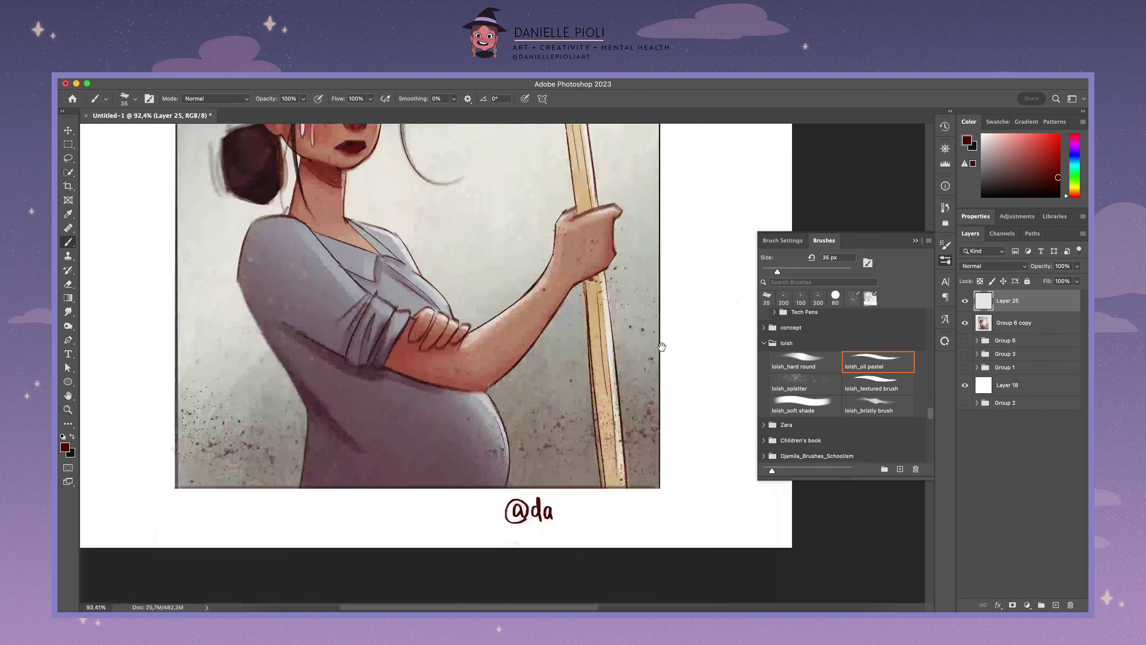
{"action": "left_click_drag", "start_coordinate": [478, 451], "coordinate": [486, 455]}
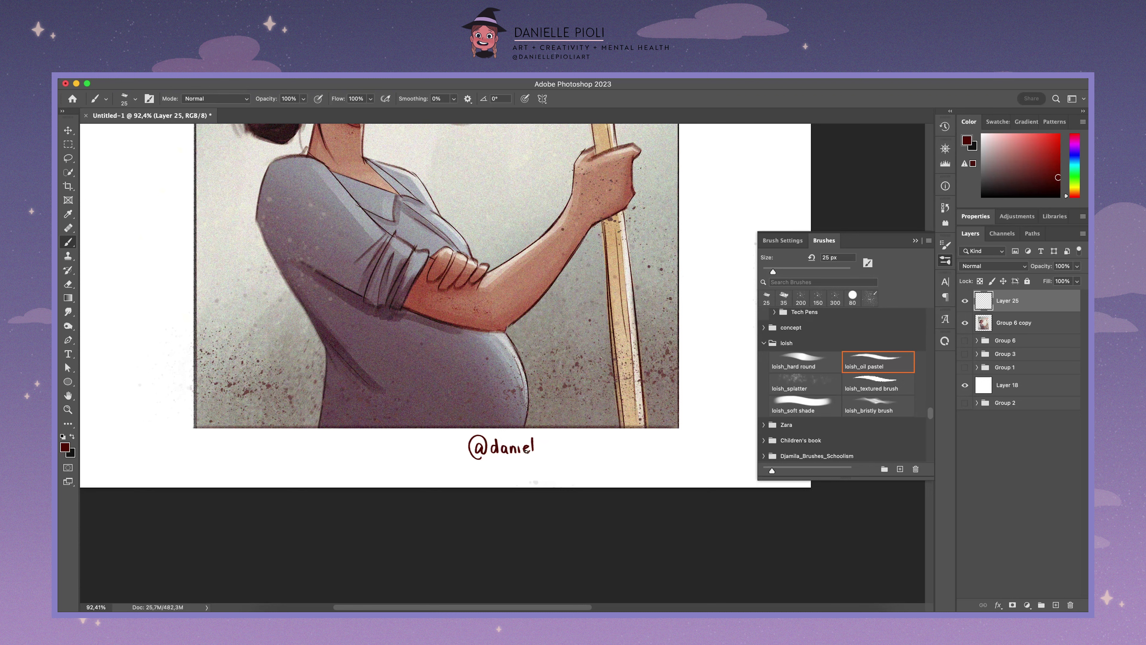
{"action": "mouse_move", "coordinate": [572, 450]}
{"action": "left_mouse_down"}
{"action": "mouse_move", "coordinate": [632, 447]}
{"action": "mouse_move", "coordinate": [600, 452]}
{"action": "left_mouse_up"}
{"action": "scroll", "coordinate": [601, 452], "scroll_direction": "down", "scroll_amount": 3}
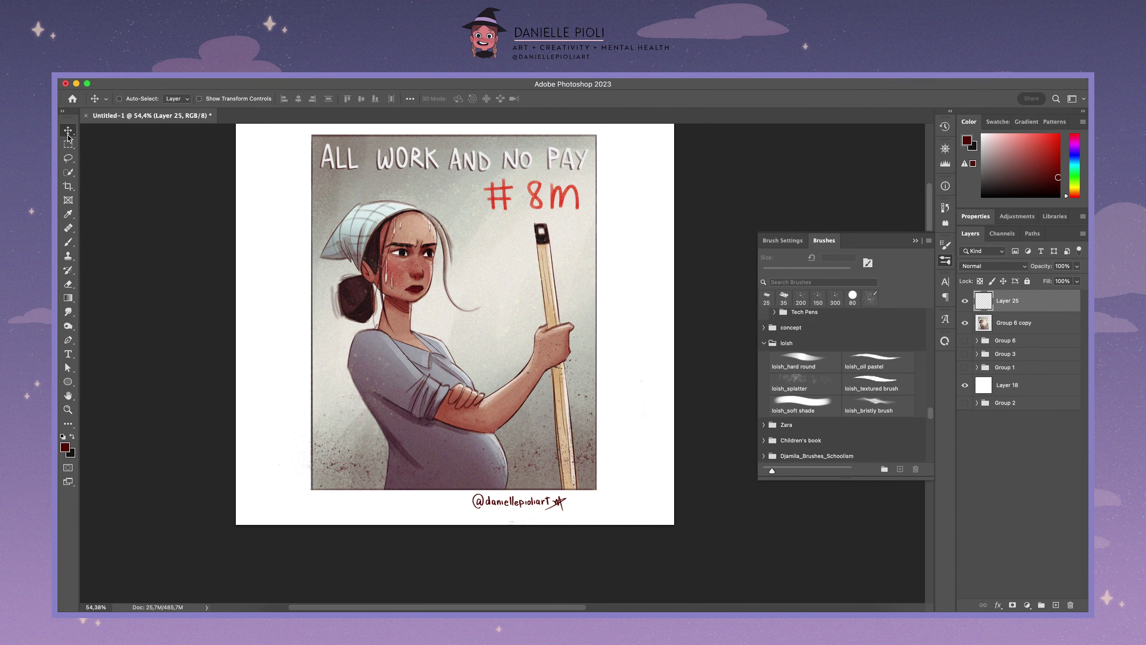
{"action": "key", "text": "ctrl+t"}
{"action": "mouse_move", "coordinate": [571, 508]}
{"action": "left_mouse_down"}
{"action": "mouse_move", "coordinate": [605, 505]}
{"action": "mouse_move", "coordinate": [597, 515]}
{"action": "left_mouse_up"}
{"action": "key", "text": "Return"}
{"action": "key", "text": "v"}
{"action": "scroll", "coordinate": [663, 419], "scroll_direction": "down", "scroll_amount": 2}
{"action": "scroll", "coordinate": [664, 419], "scroll_direction": "up", "scroll_amount": 1}
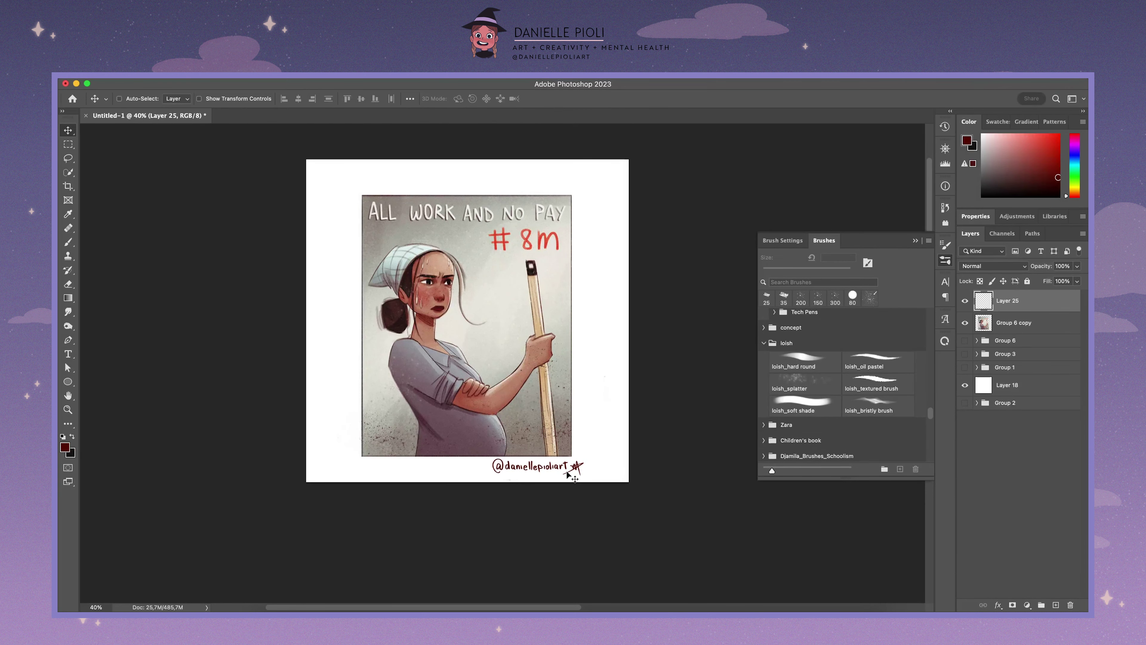
{"action": "key", "text": "Delete"}
{"action": "left_click", "coordinate": [600, 259]}
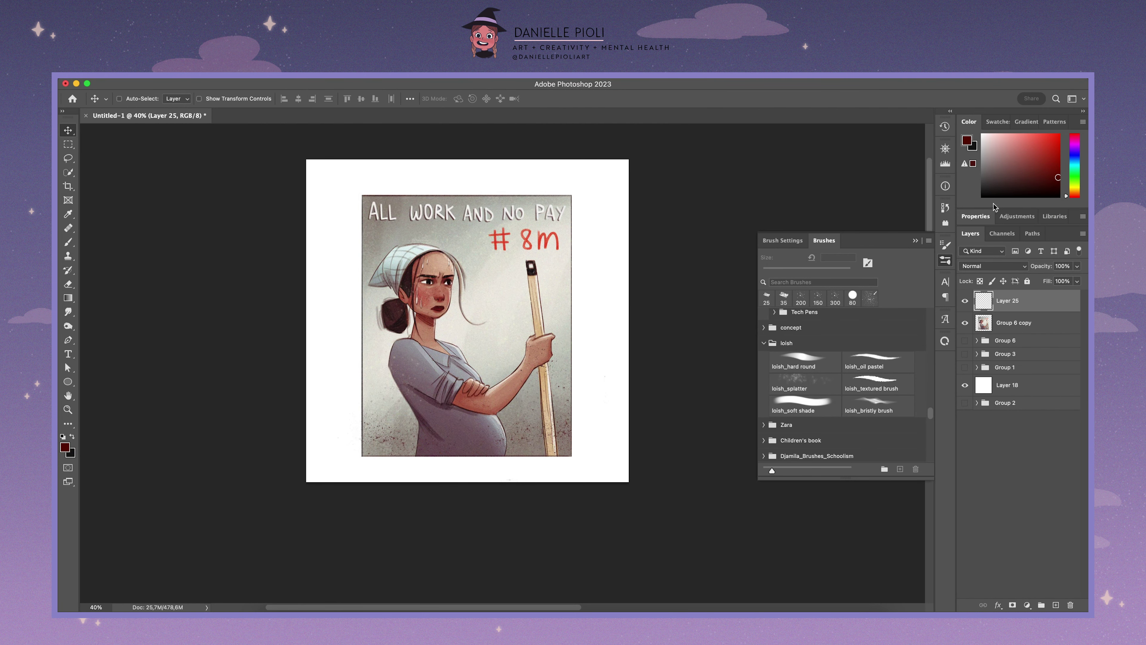
{"action": "key", "text": "b"}
{"action": "left_click_drag", "start_coordinate": [929, 413], "coordinate": [934, 333]}
{"action": "scroll", "coordinate": [934, 333], "scroll_direction": "down", "scroll_amount": 5}
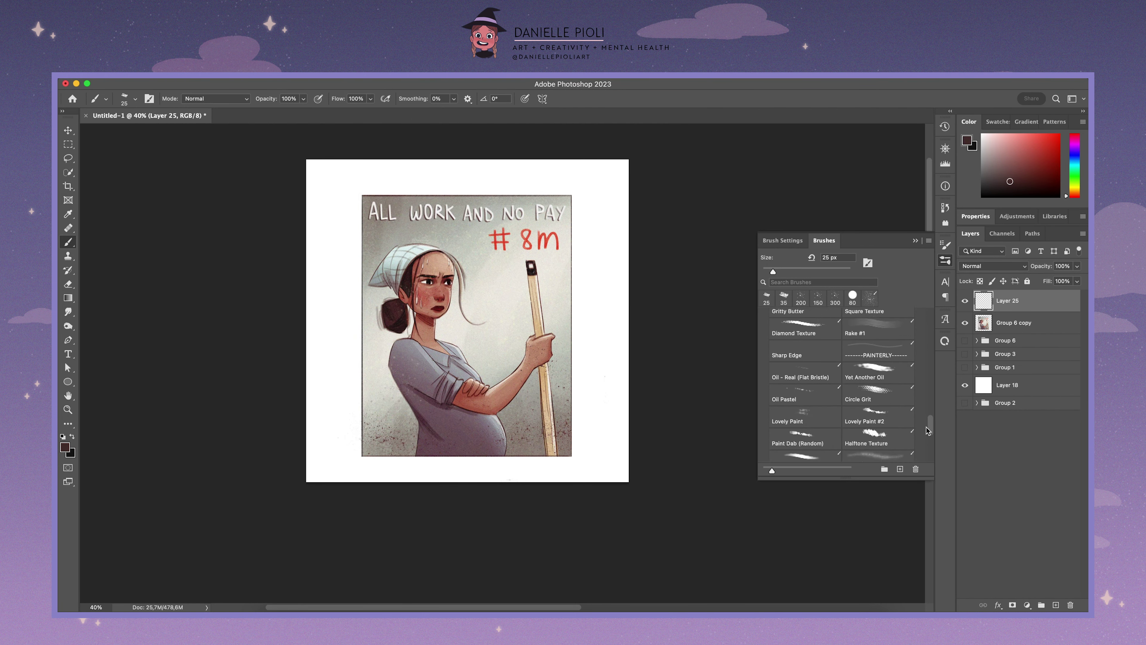